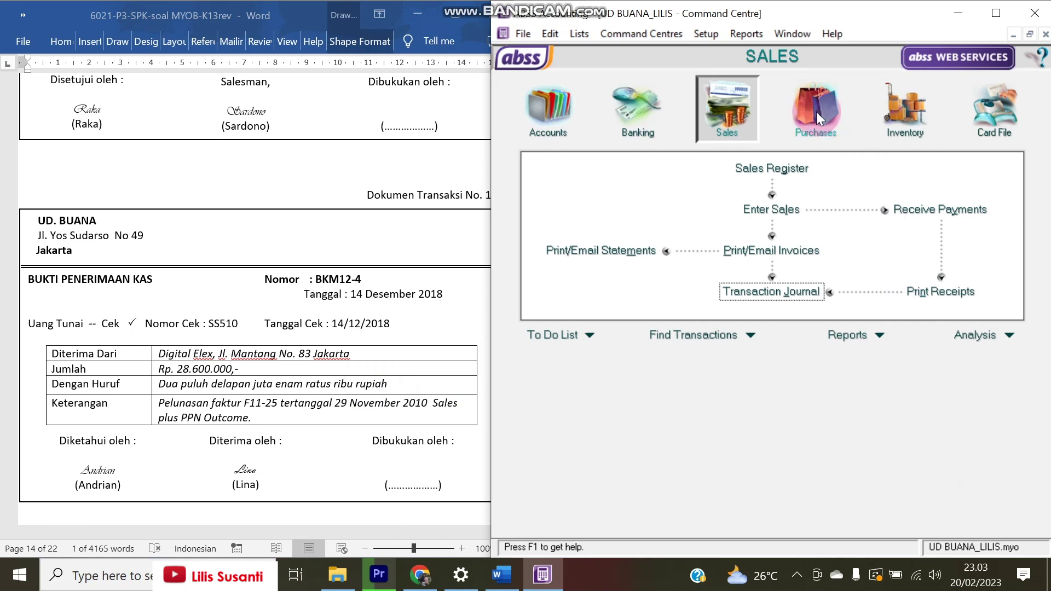
Start a customer payment receipt for Digital Elex, deposited to the Cash in Bank account
left_click(923, 209)
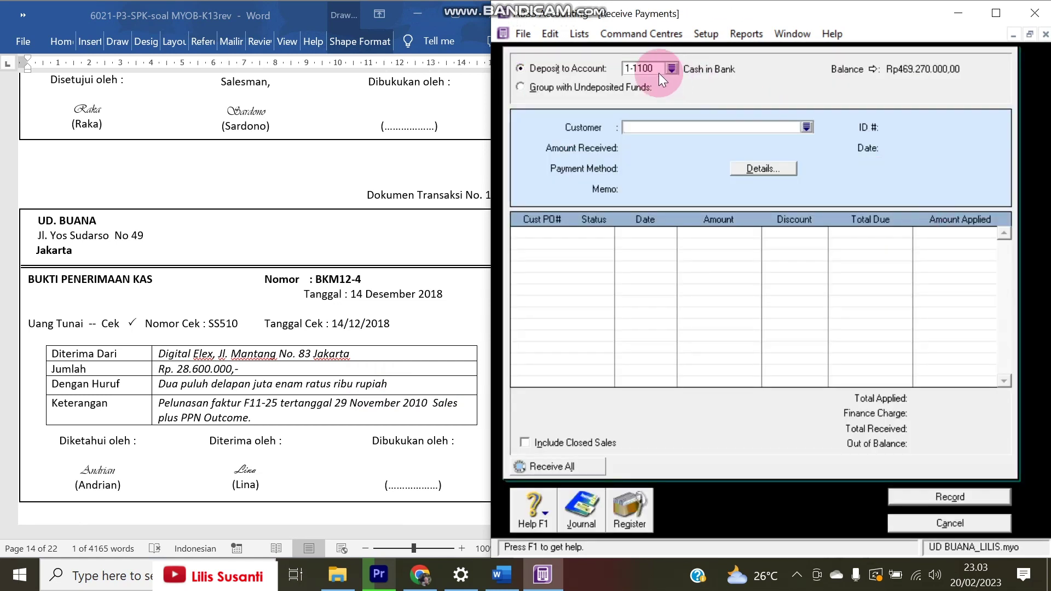
left_click(806, 128)
double_click(626, 202)
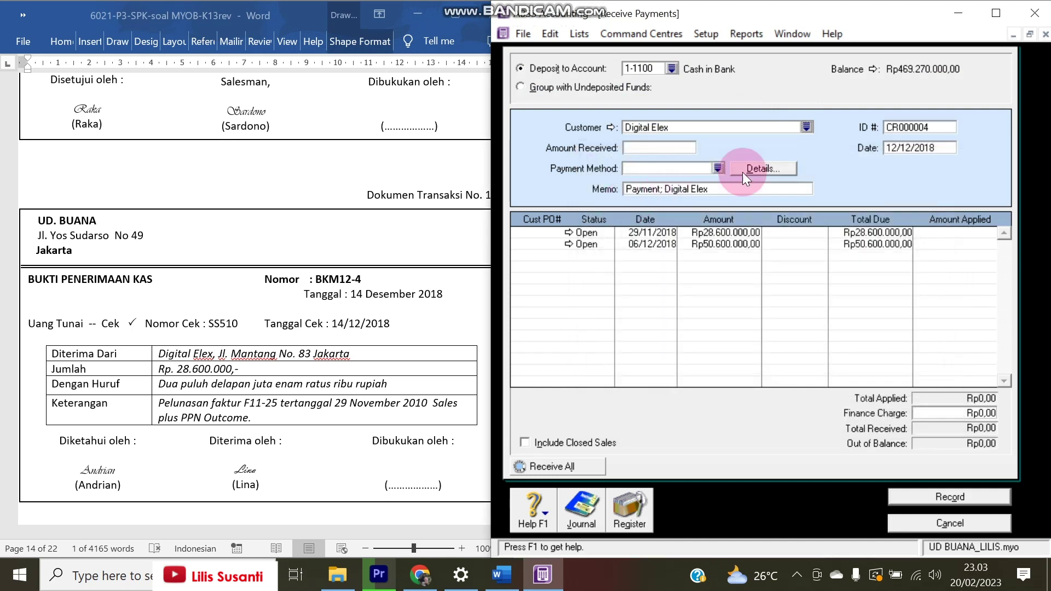
Set the date of the Digital Elex payment receipt to 14/12/2018
left_click(892, 155)
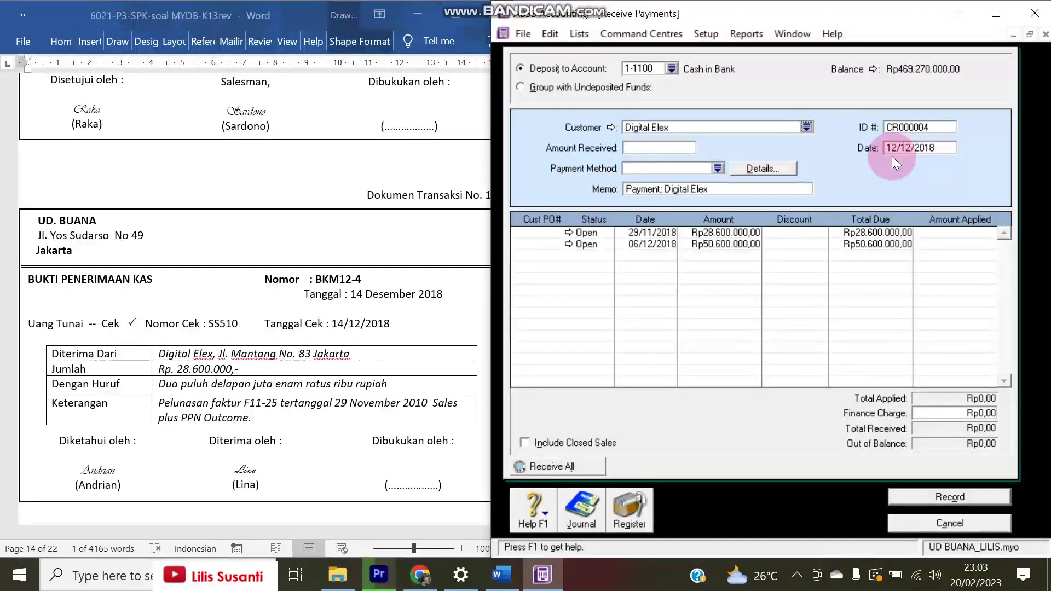
double_click(892, 147)
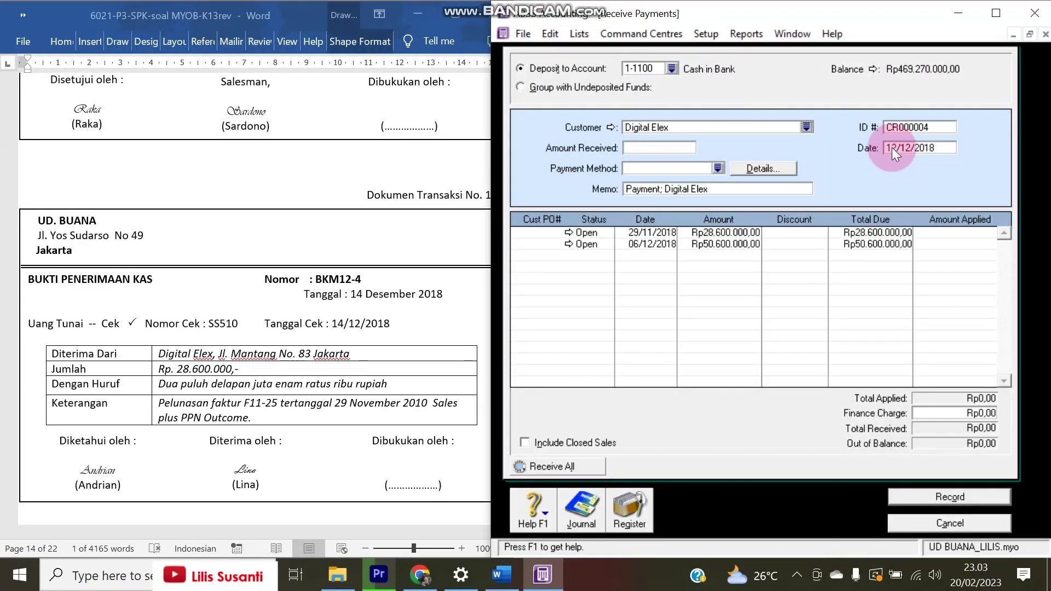
left_click(893, 148)
key("BackSpace")
type("4")
left_click(729, 196)
Copy the receipt number from the Word voucher and set the payment's ID to BKM12-4
left_click(335, 277)
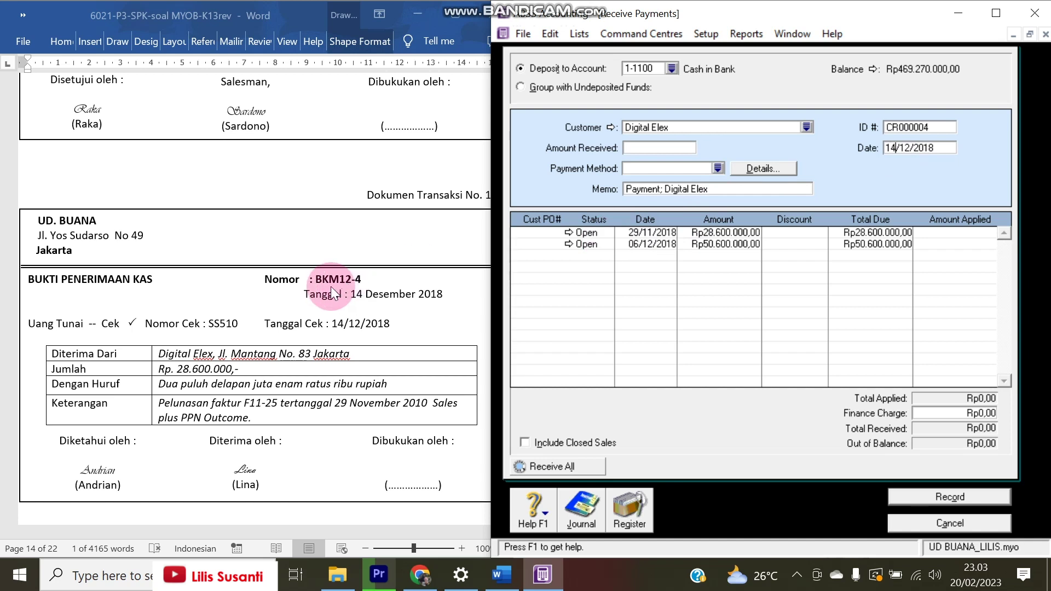
left_click_drag(322, 279, 355, 279)
key("ctrl+c")
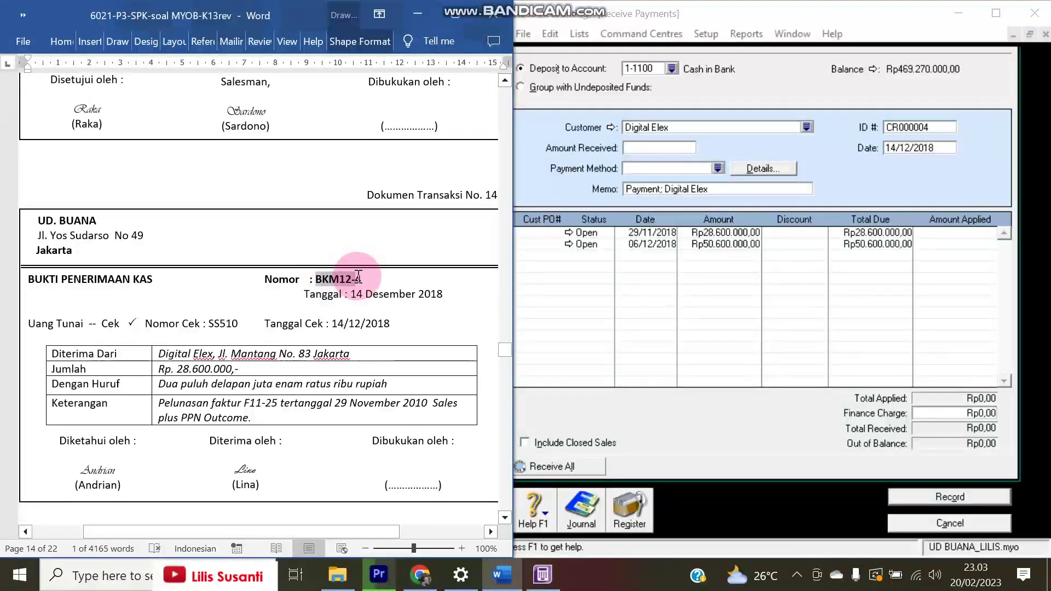
left_click(562, 274)
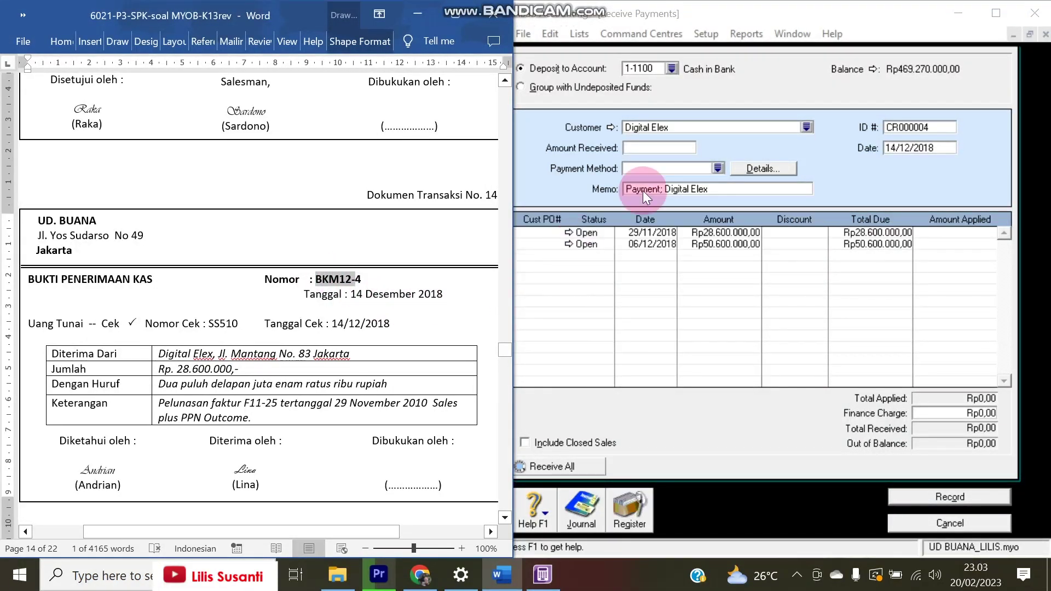
left_click(935, 130)
key("ctrl+v")
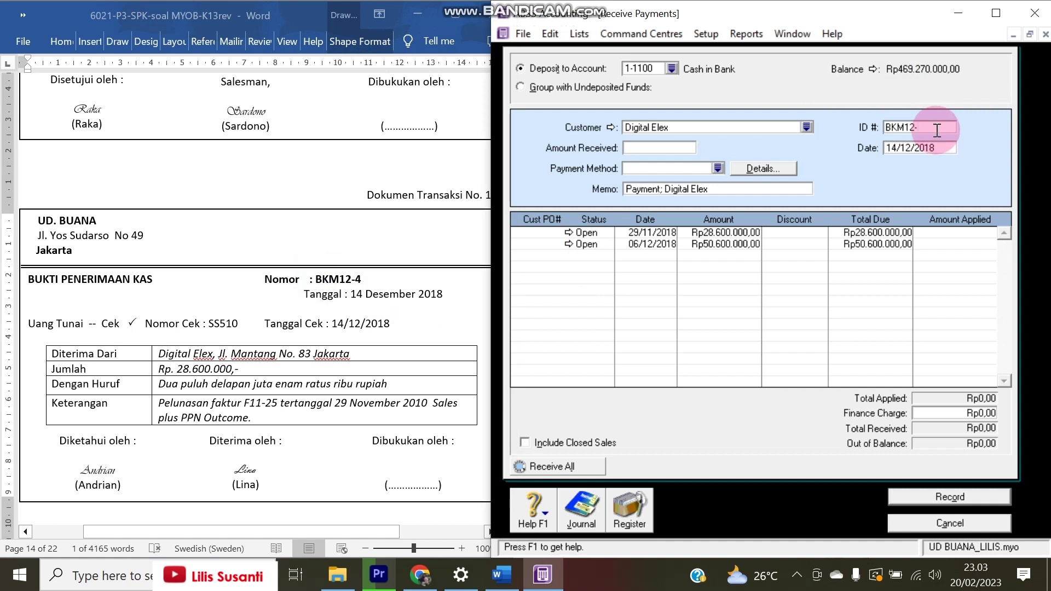
key("Tab")
Enter Rp28.600.000 as the amount received, apply it to the 29/11/2018 invoice, and record the payment
left_click(624, 152)
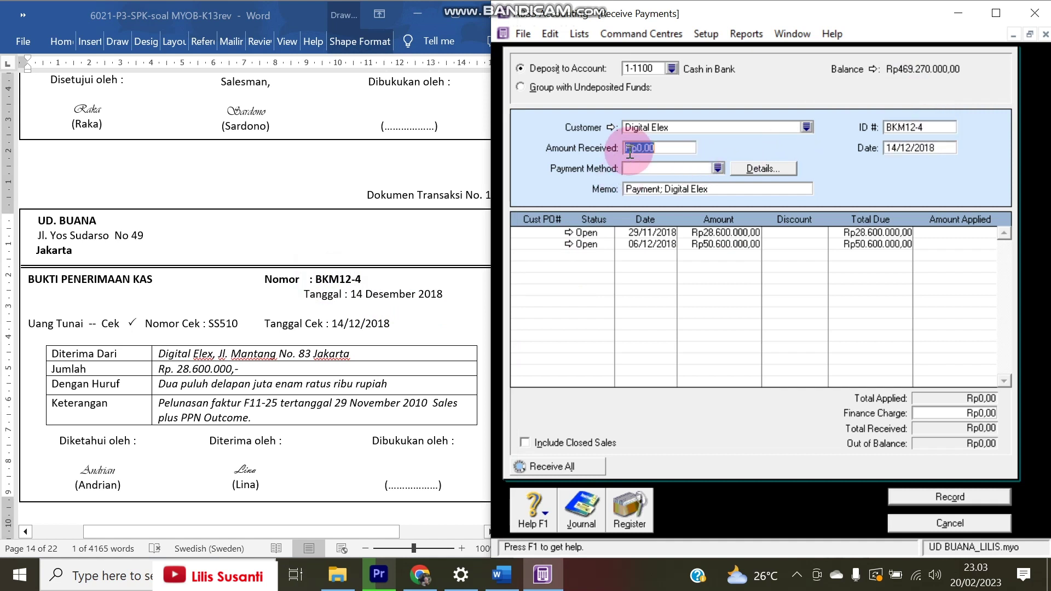
type("28600000")
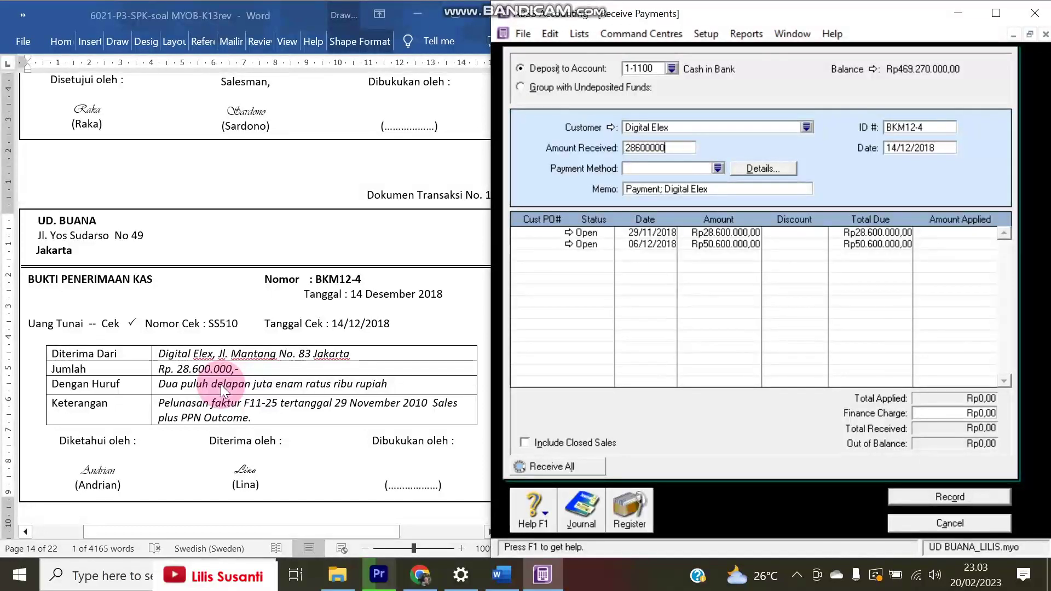
key("Tab")
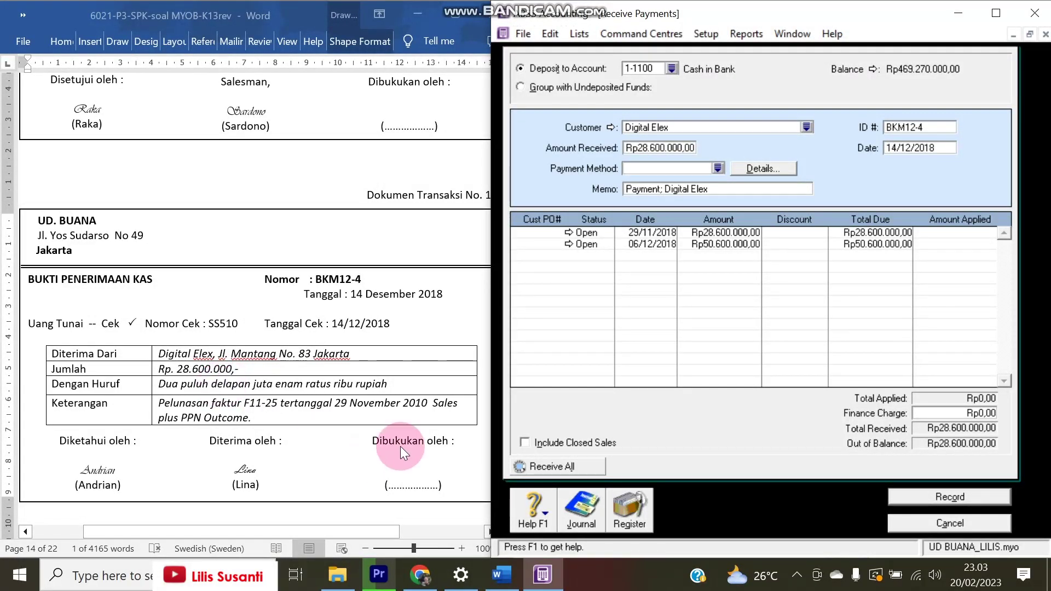
left_click(941, 235)
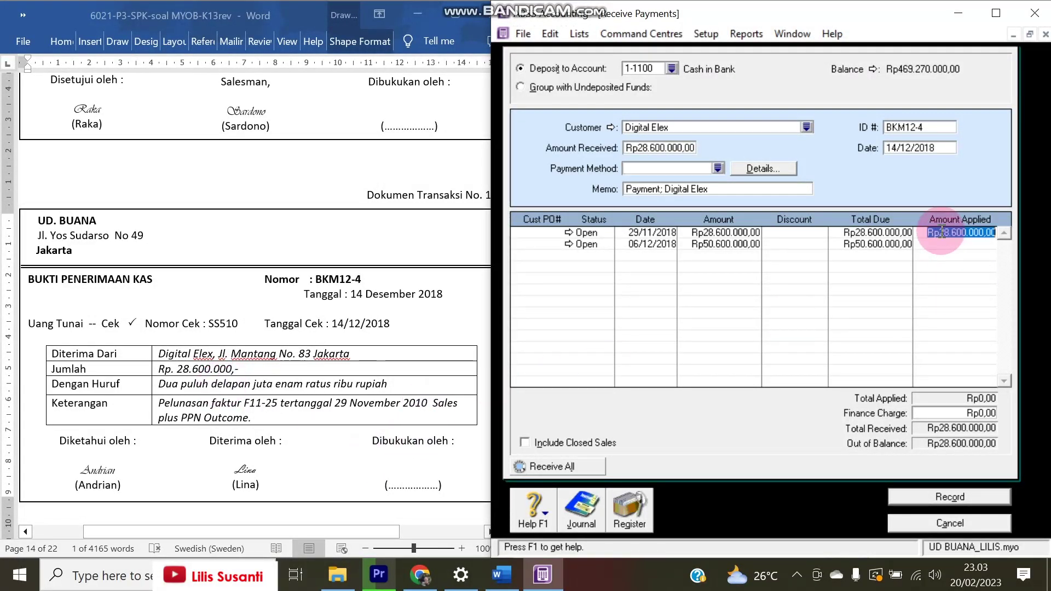
key("Tab")
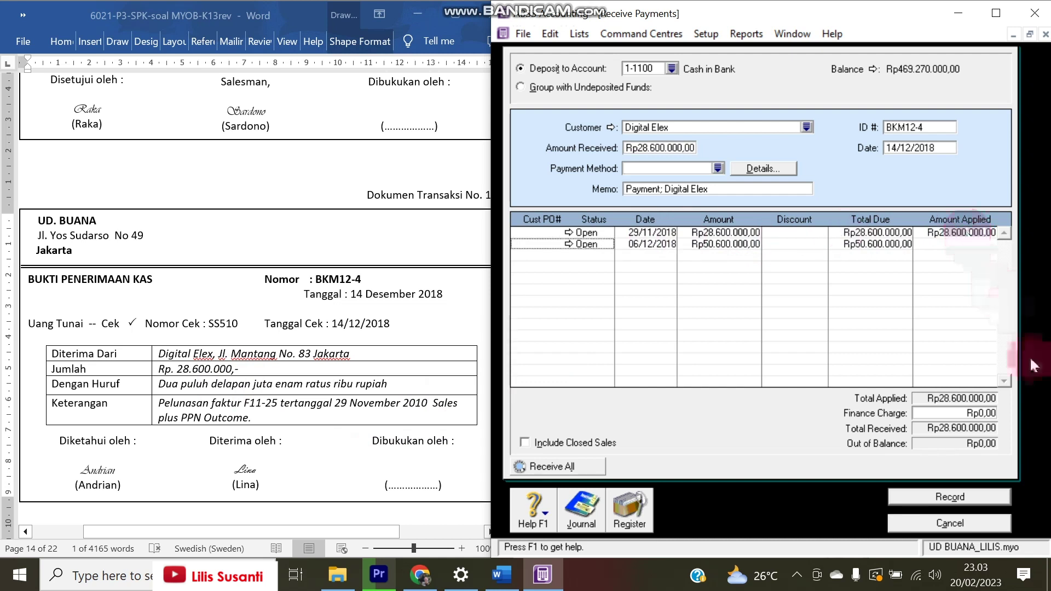
left_click(930, 494)
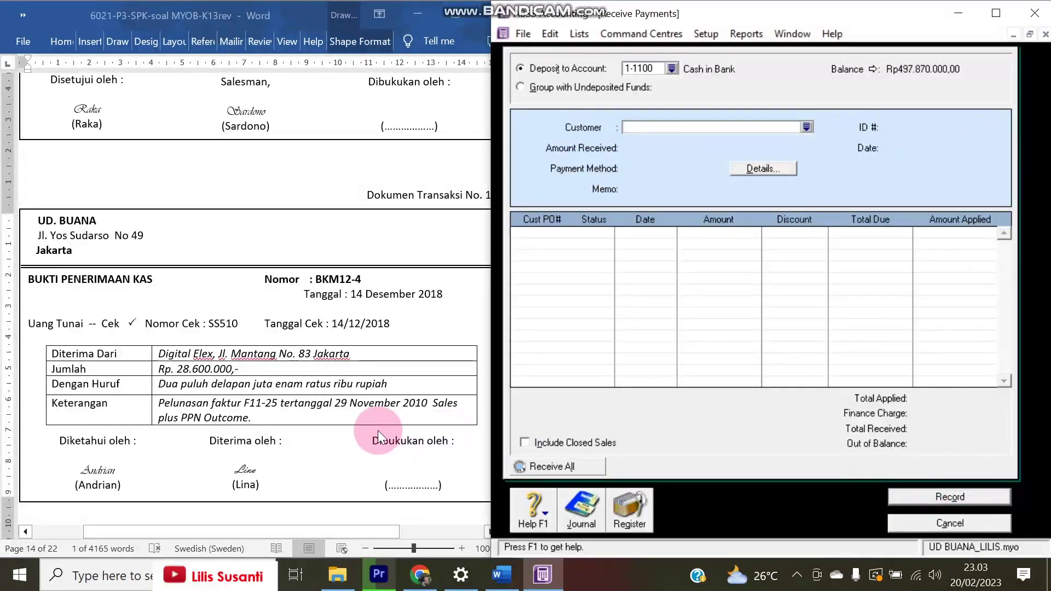
Examine cash payment voucher BKK12-4 in the Word document and check the PPN Payable account in the accounts list
left_click(330, 390)
scroll(331, 391, "down", 7)
scroll(330, 392, "down", 2)
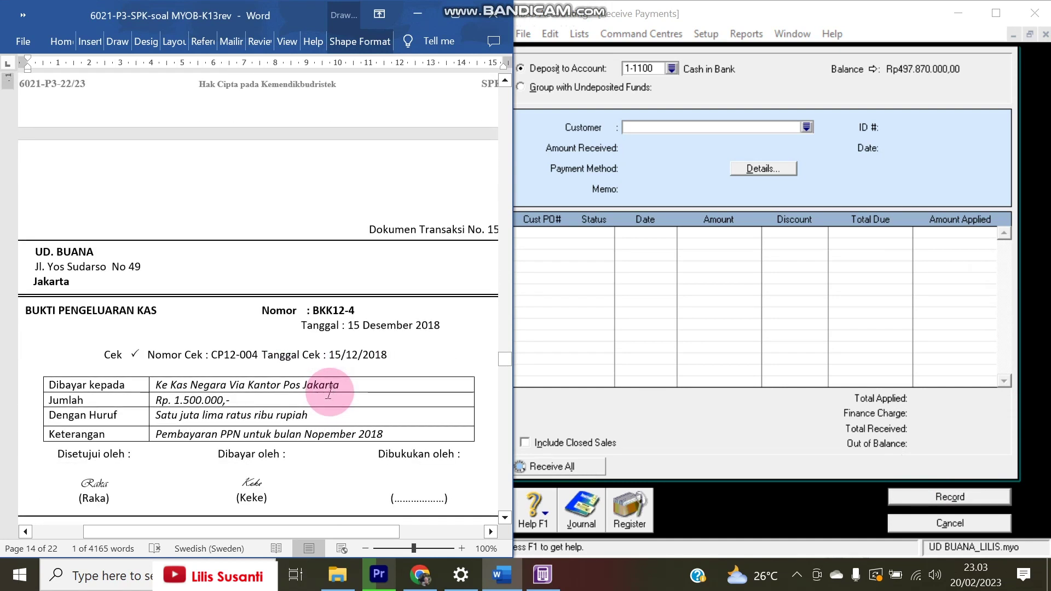
scroll(329, 392, "down", 1)
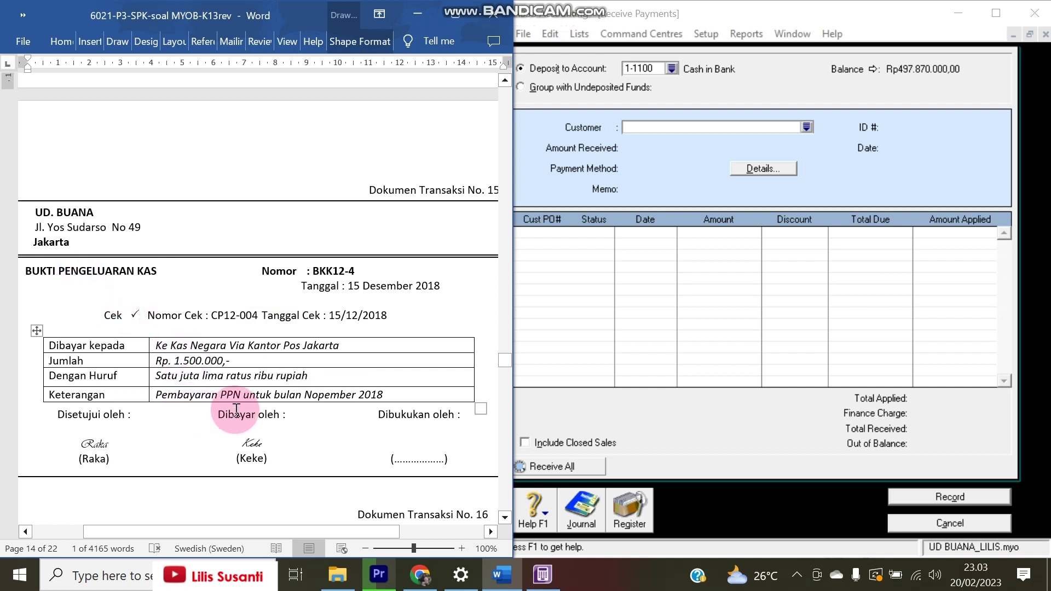
left_click(917, 527)
left_click(581, 143)
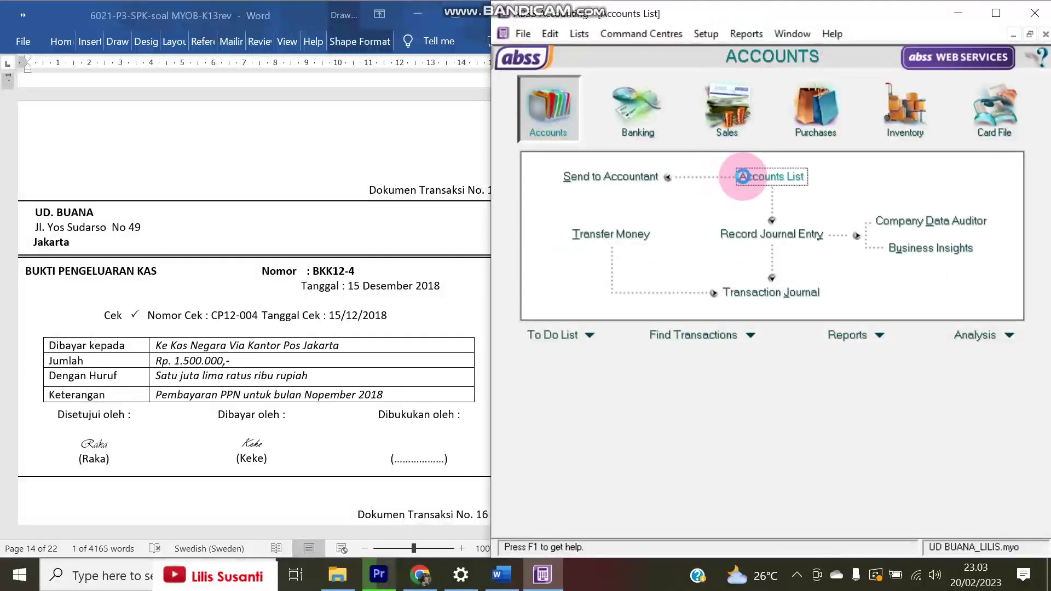
left_click(746, 174)
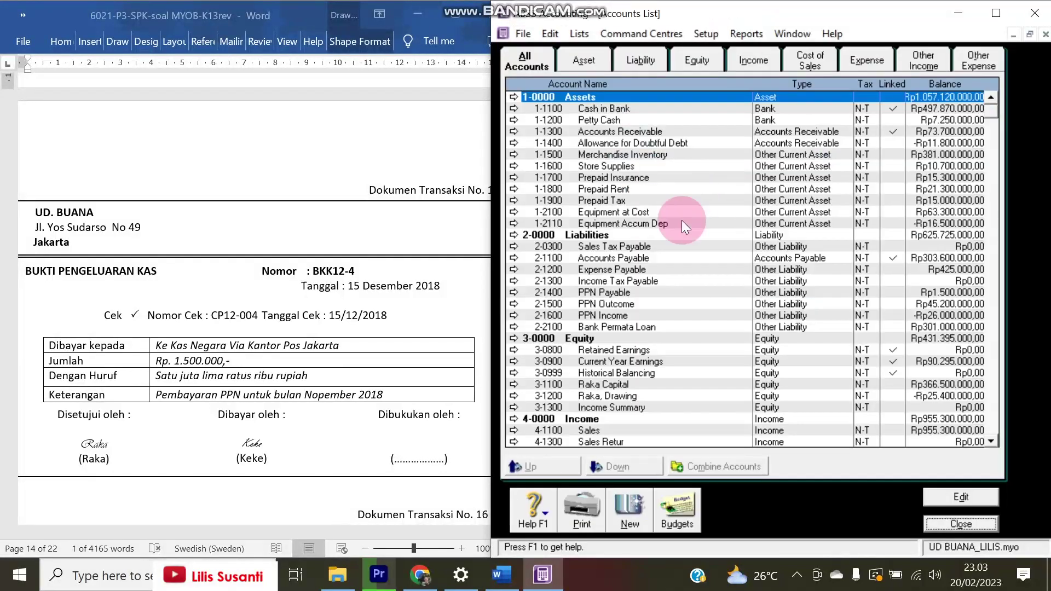
left_click(641, 296)
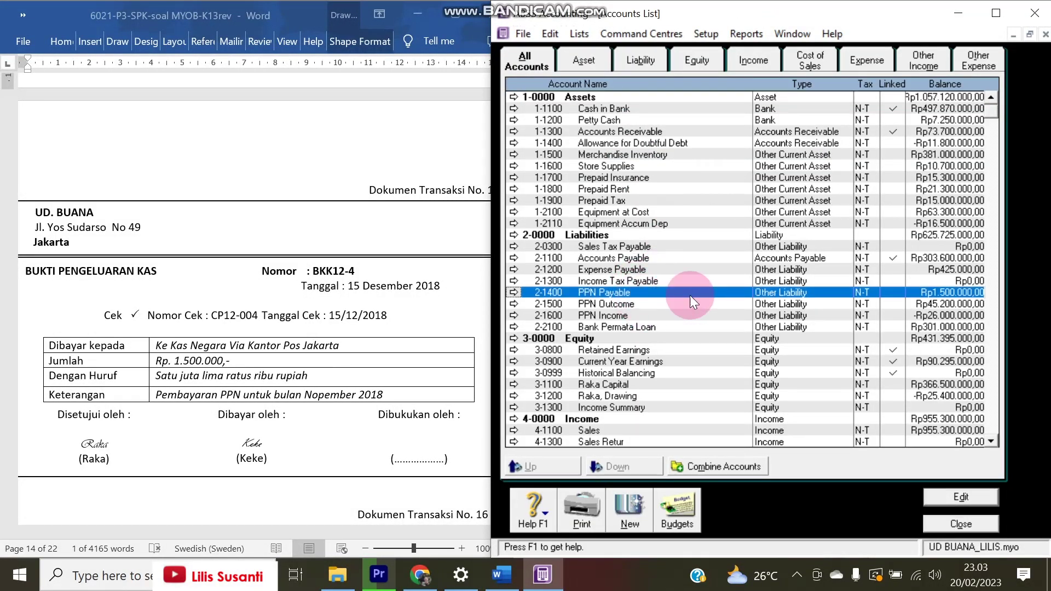
left_click(961, 525)
Start a Spend Money transaction from Cash in Bank and date it 15/12/2018
left_click(636, 113)
left_click(608, 177)
left_click(906, 120)
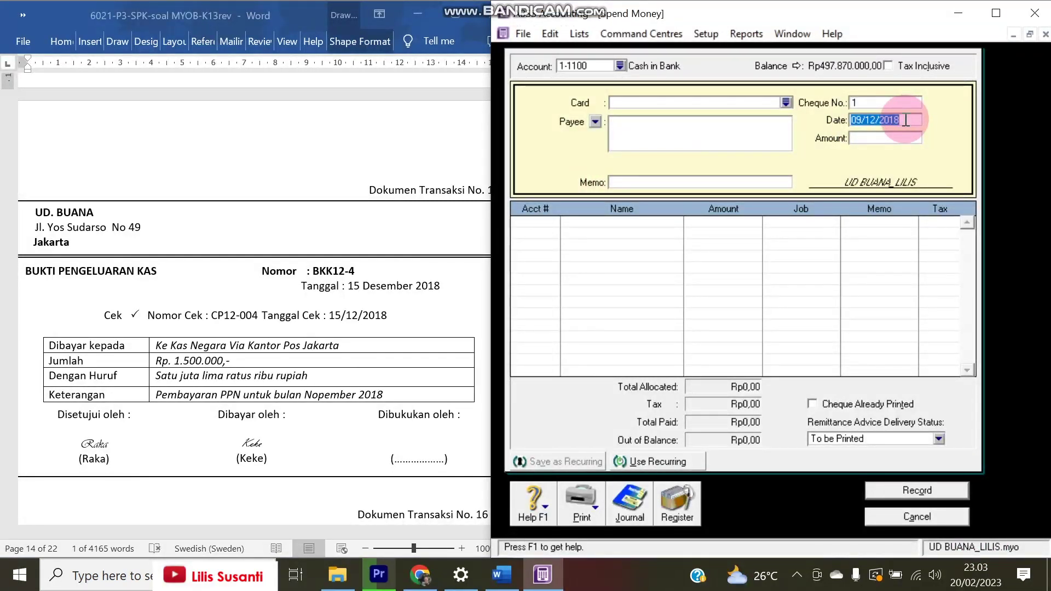
type("15/")
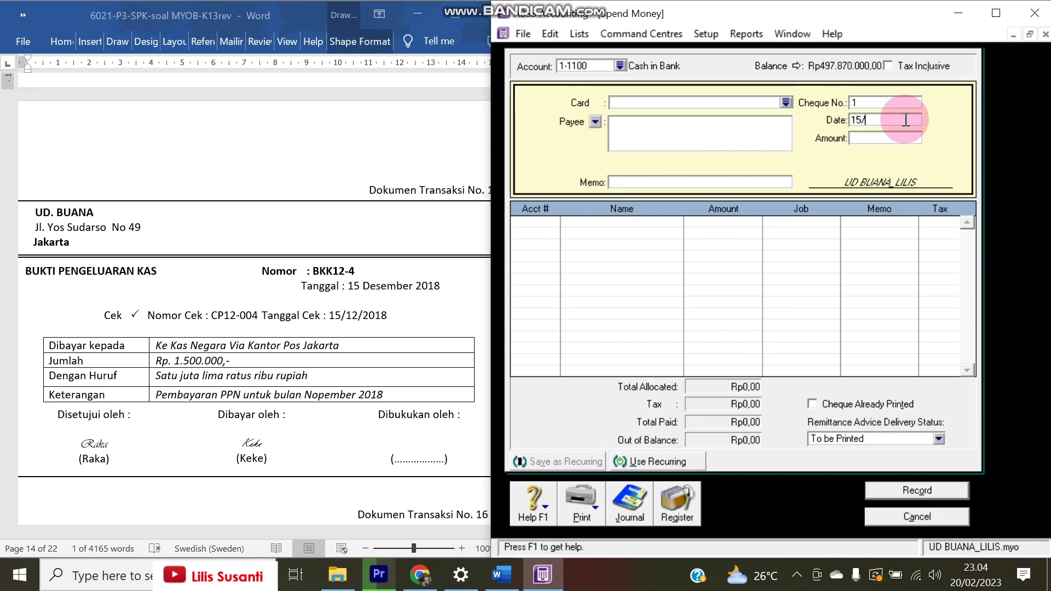
type("12/2001")
key("Tab")
key("Return")
left_click(906, 120)
type("8")
key("Tab")
Set the amount of the Spend Money transaction to Rp1.500.000
type("1.500.0")
type("00000")
key("Tab")
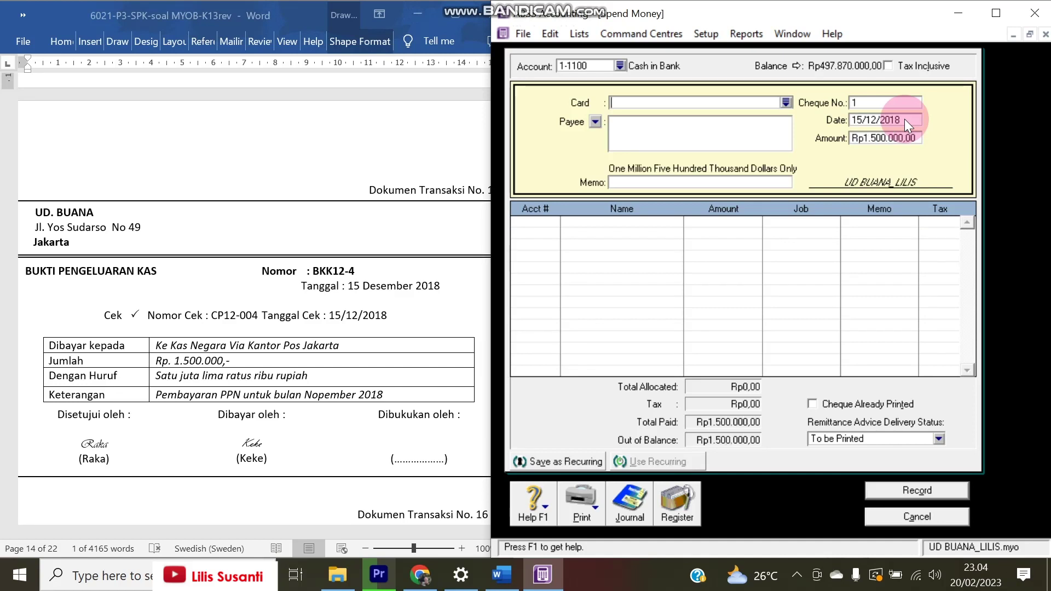
Copy the voucher number from the Word document and set the cheque number to BKK12-4
left_click(343, 280)
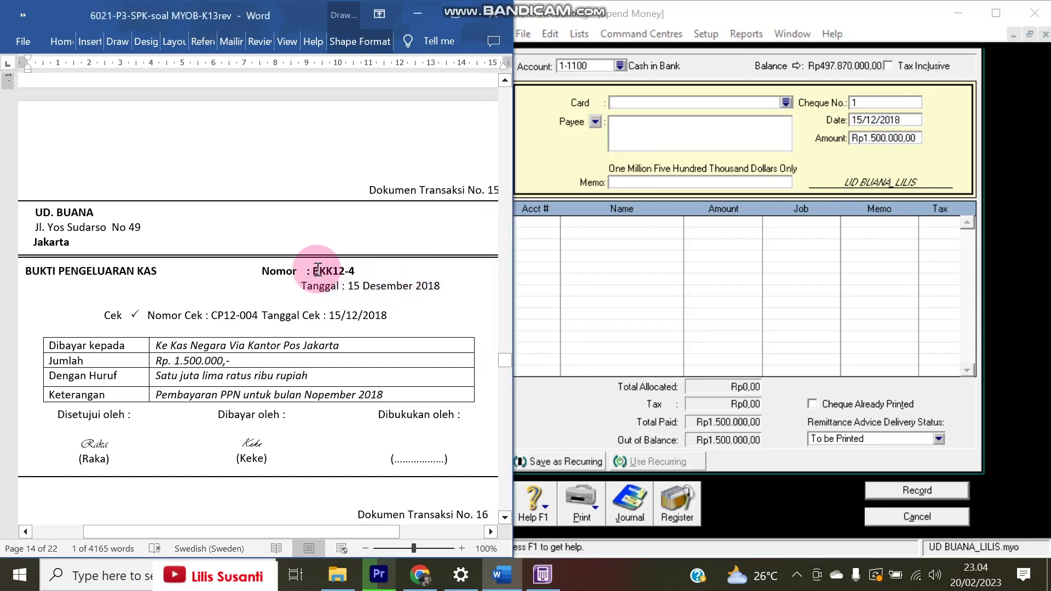
left_click_drag(313, 271, 362, 268)
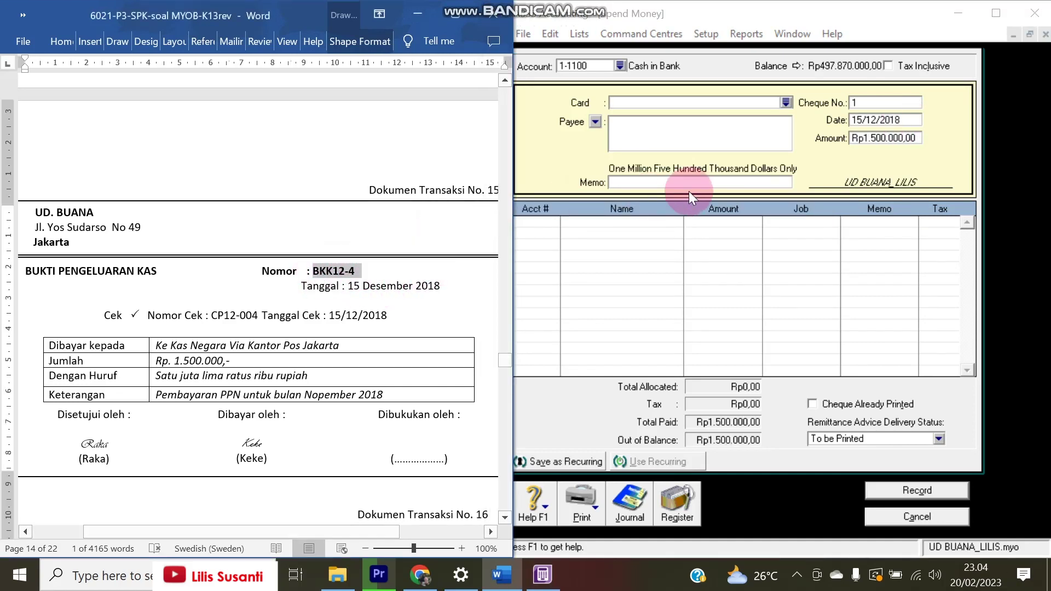
left_click(878, 103)
type("BKK12-4")
key("Tab")
key("Tab")
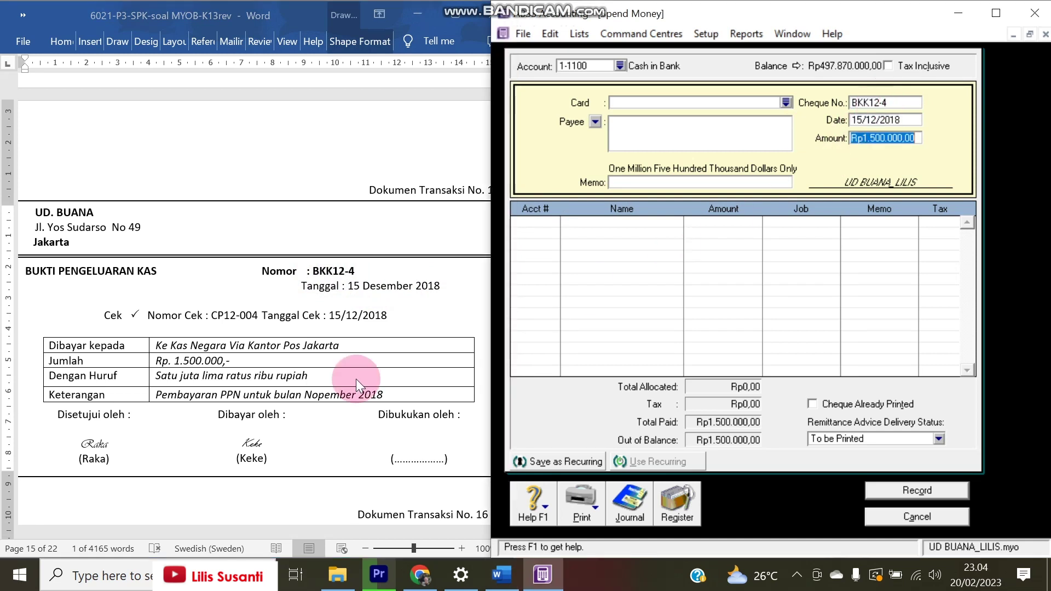
Copy the description "Pembayaran PPN untuk bulan Nopember 2018" from the voucher into the payment's memo
left_click(163, 395)
left_click_drag(163, 395, 386, 395)
key("ctrl+c")
left_click(719, 293)
left_click(702, 183)
key("ctrl+v")
Allocate the full payment to account 2-1400 PPN Payable and record the Spend Money transaction
key("Tab")
type("6-")
key("Tab")
type("2")
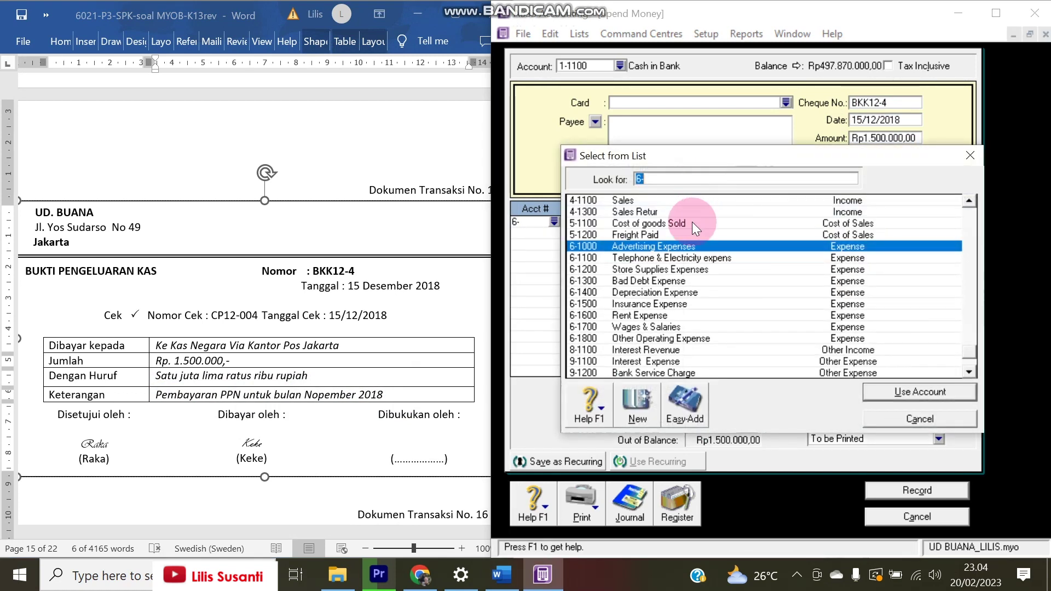
double_click(655, 247)
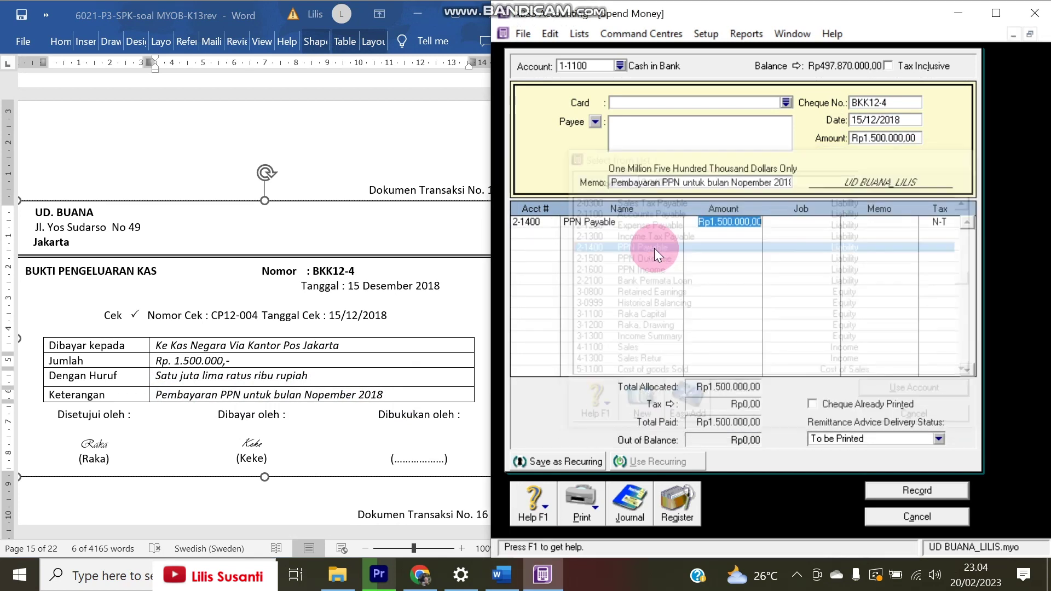
left_click(906, 489)
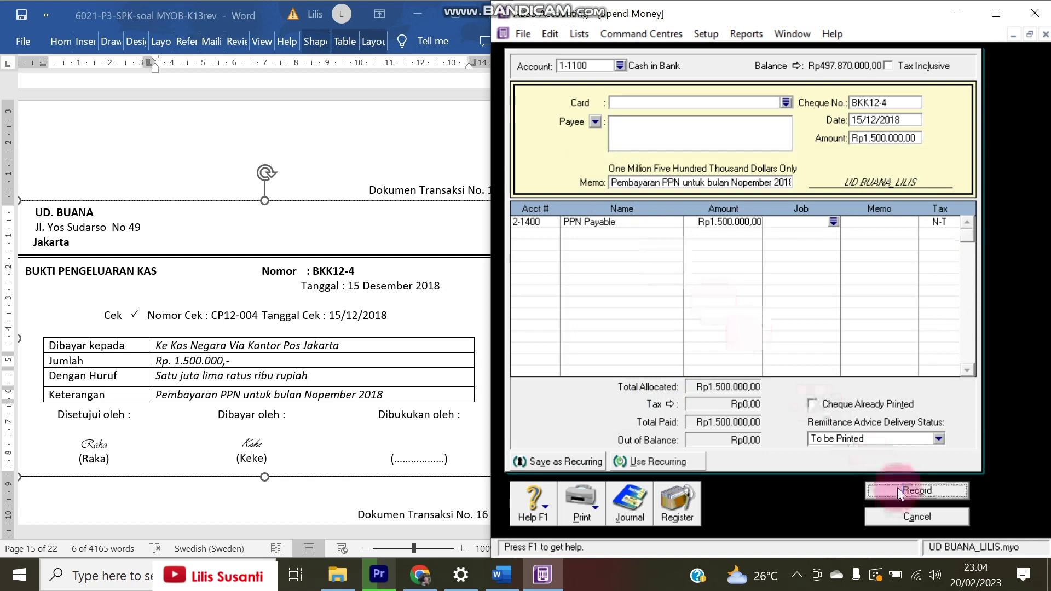
Find transaction document no. 16 in Word and start a new sales invoice for customer JB Elex
left_click(363, 380)
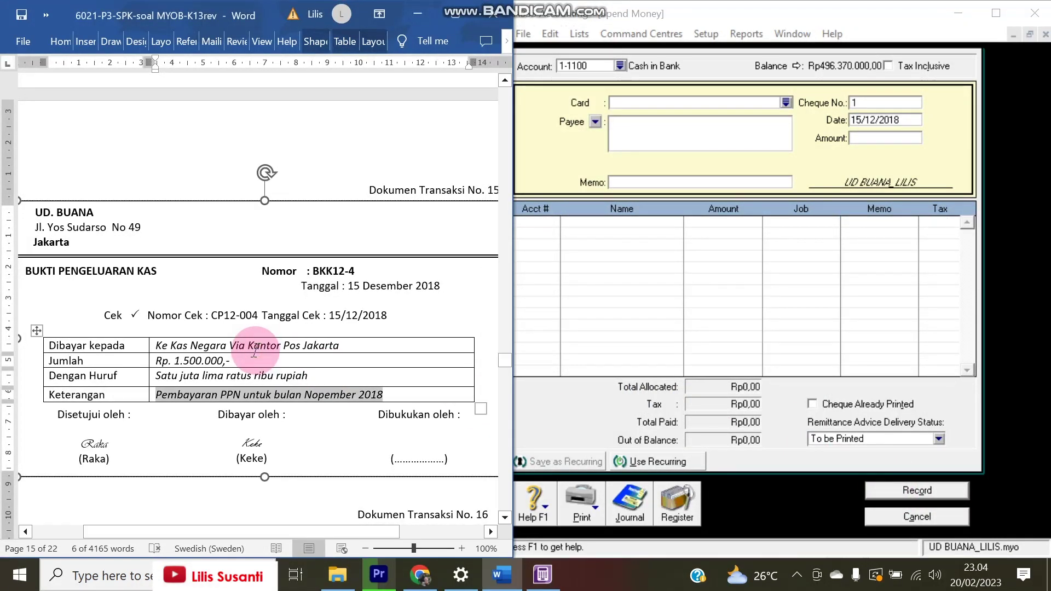
scroll(258, 345, "down", 8)
scroll(254, 346, "down", 3)
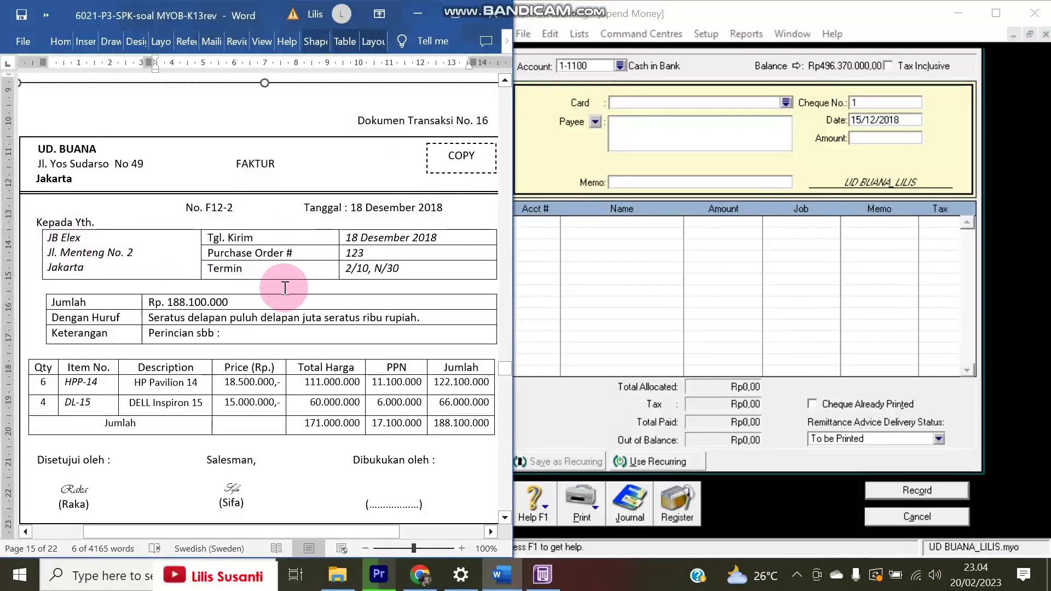
left_click(884, 512)
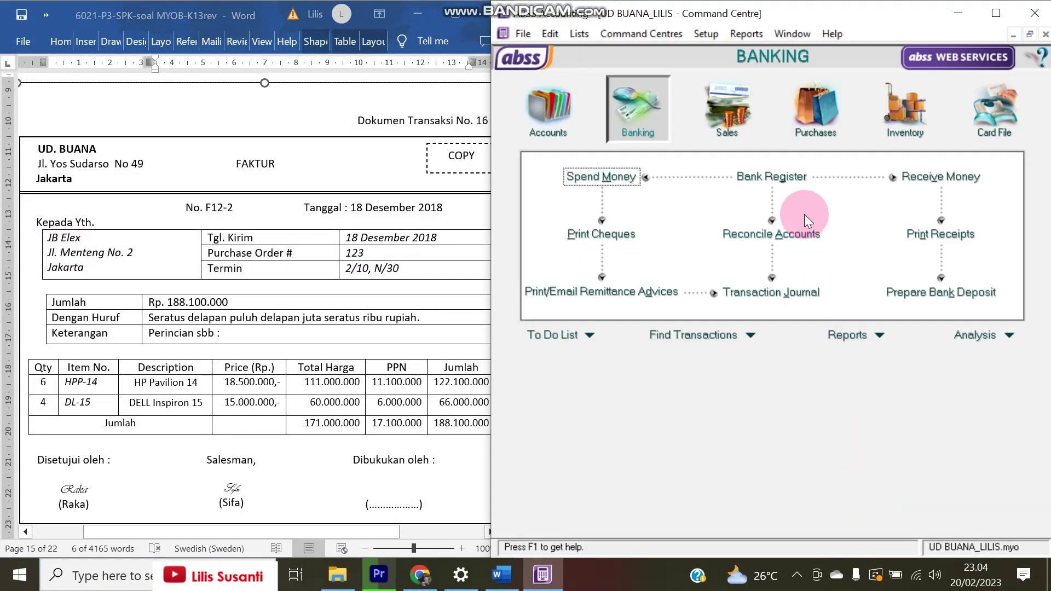
left_click(728, 118)
left_click(758, 208)
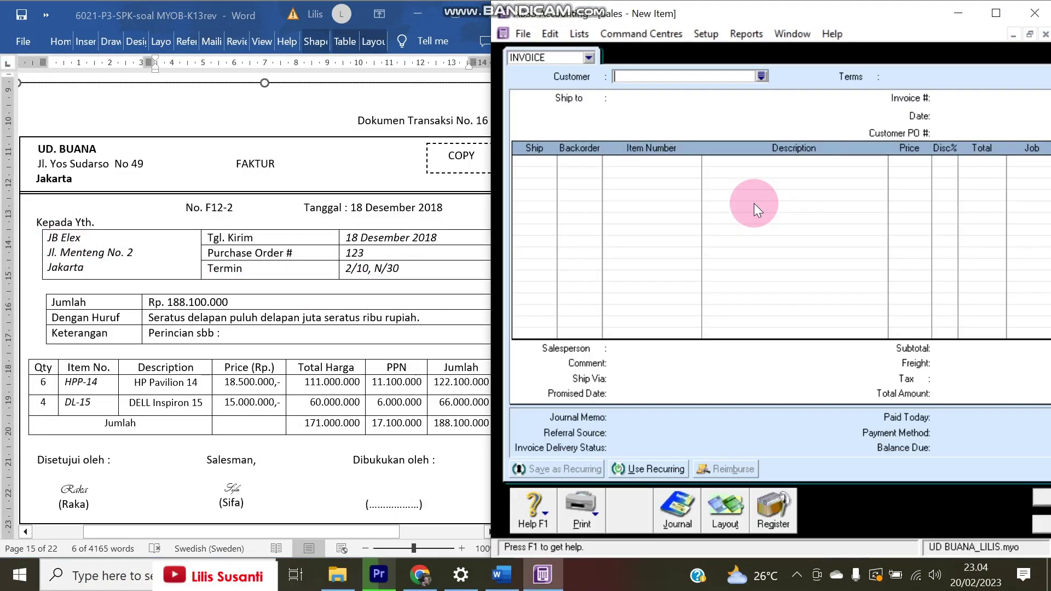
left_click(762, 76)
left_click(612, 214)
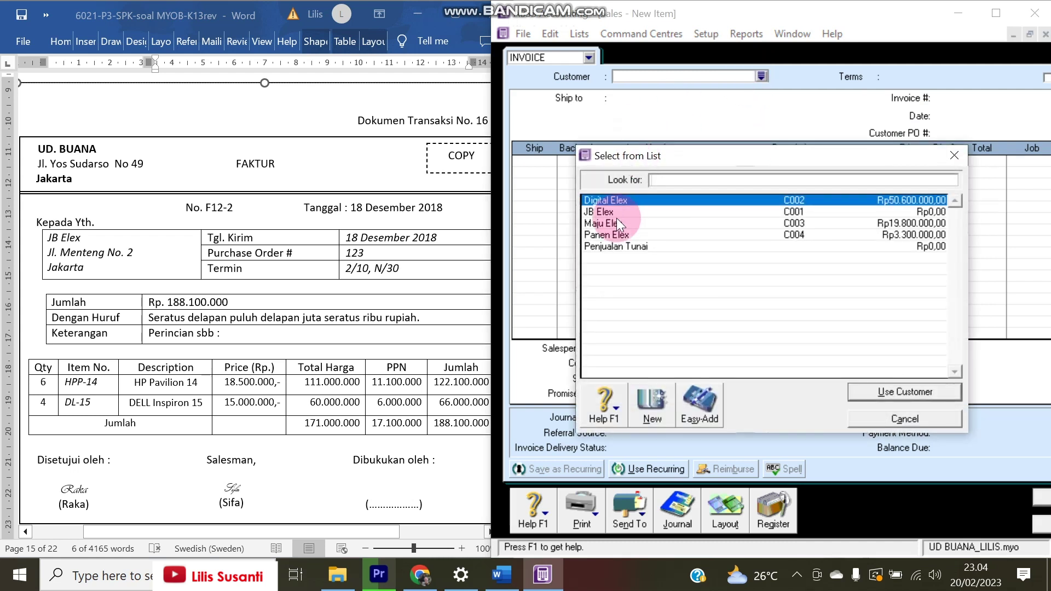
double_click(612, 215)
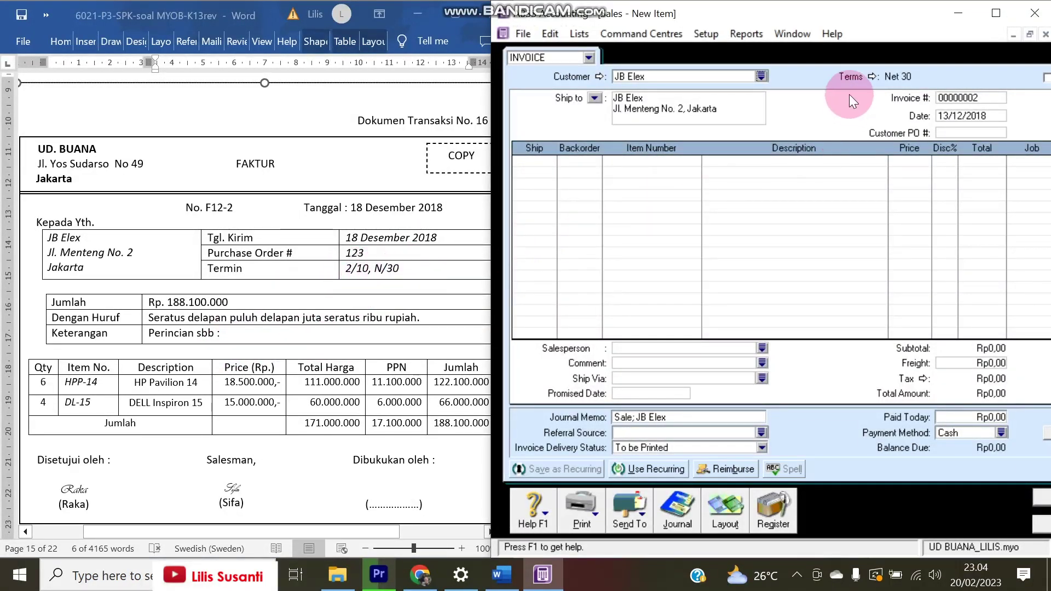
Set the invoice's credit terms to 10 discount days and a 2% discount for early payment
left_click(870, 77)
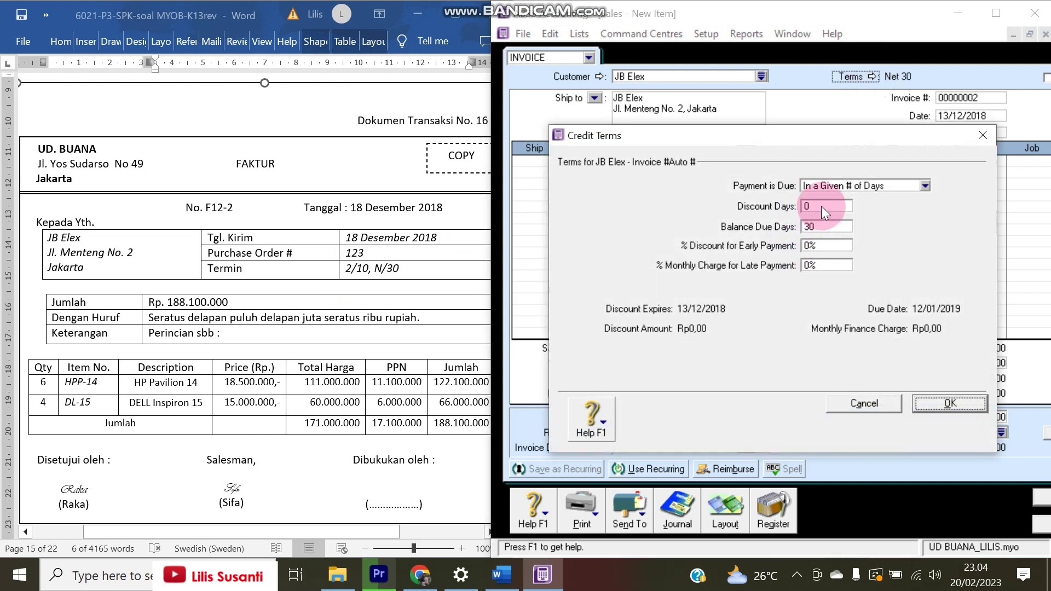
double_click(815, 207)
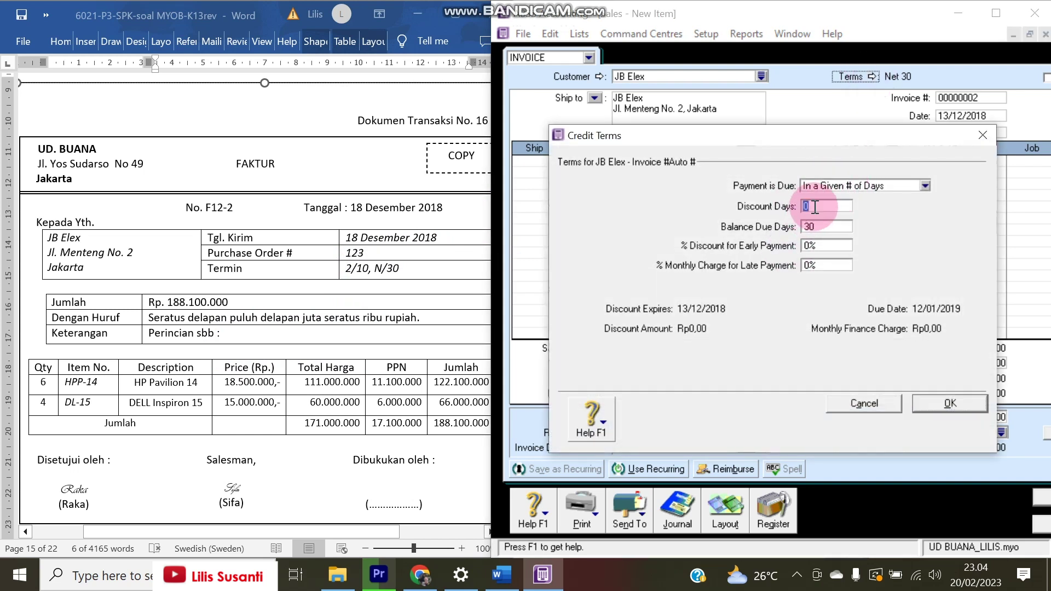
type("10")
key("Tab")
type("2")
key("Tab")
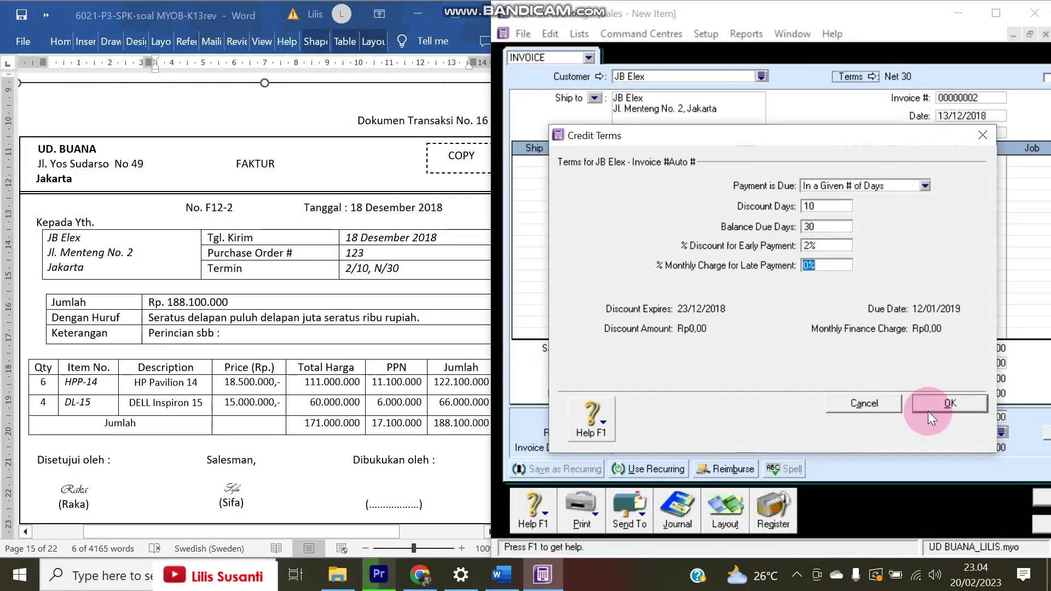
left_click(931, 405)
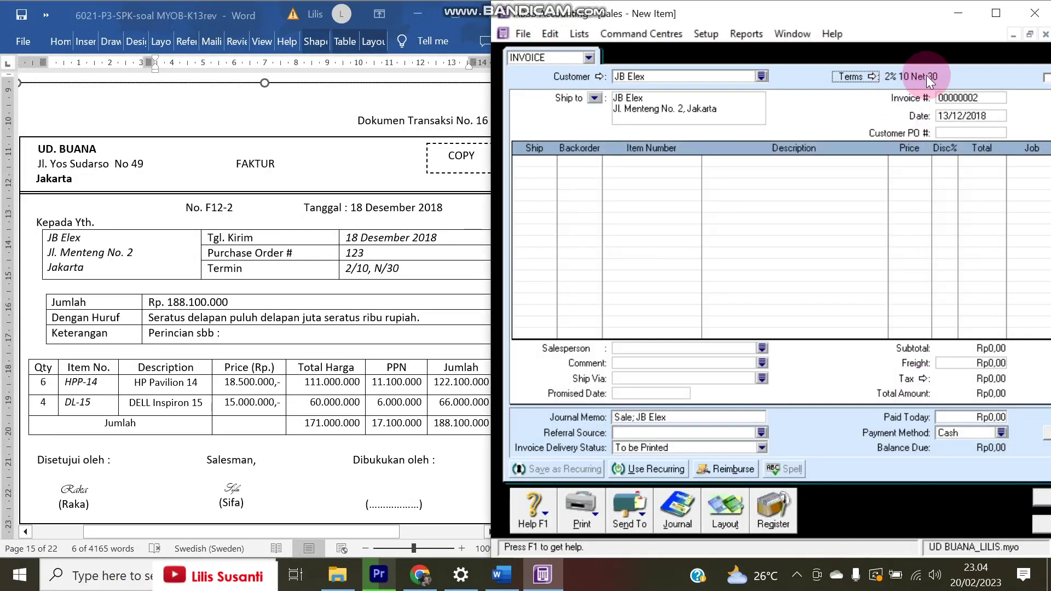
Set the invoice date to 18/12/2018
left_click(951, 114)
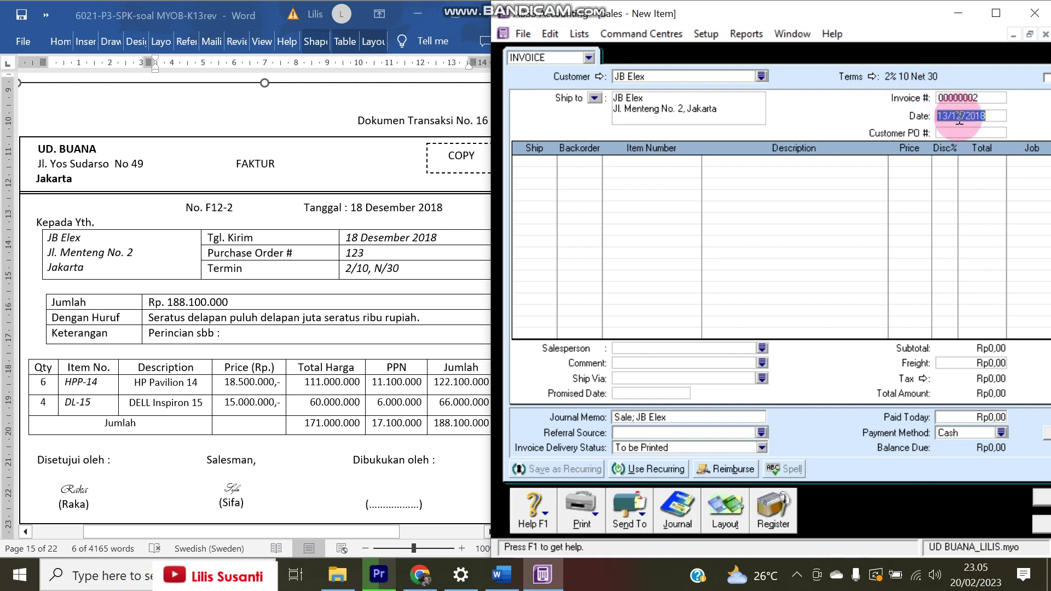
left_click(993, 96)
key("Tab")
type("18/12/2018")
Copy the invoice number F12-2 from the voucher in Word into the sales invoice's number field
left_click(211, 207)
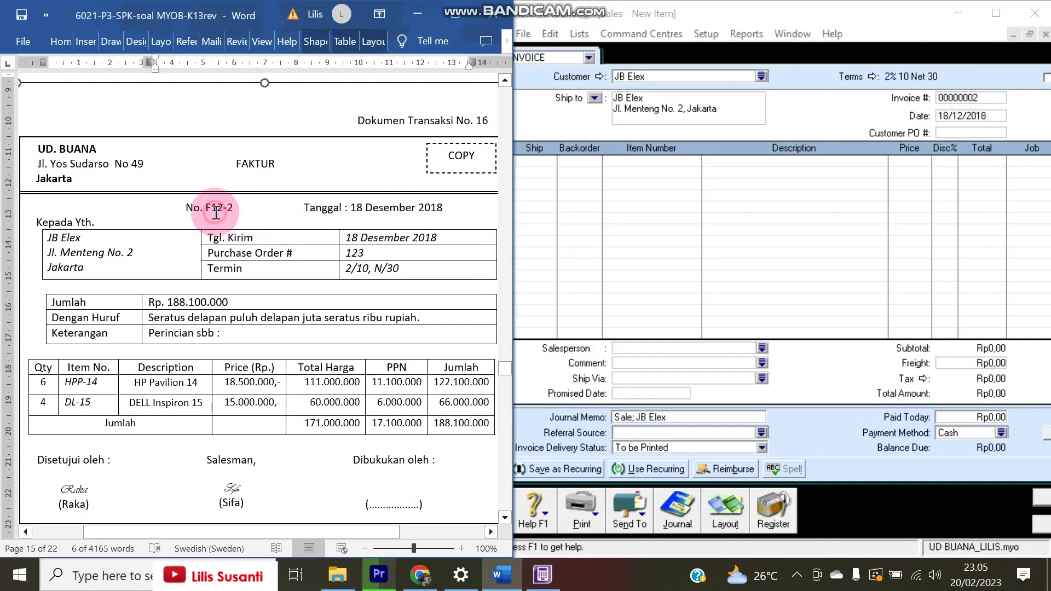
double_click(213, 207)
left_click(246, 199, "shift")
key("ctrl+c")
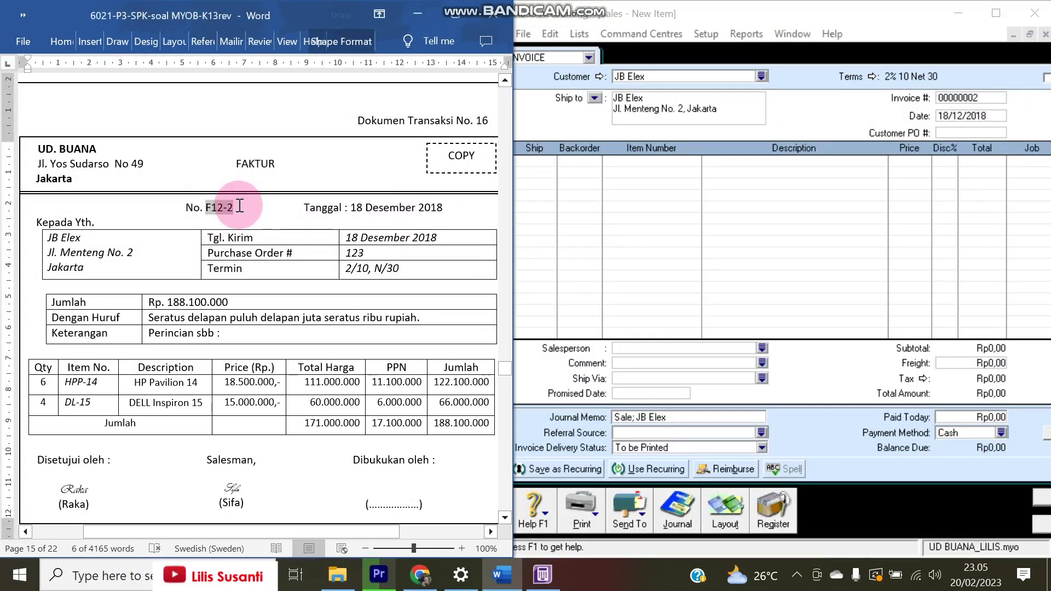
left_click(900, 193)
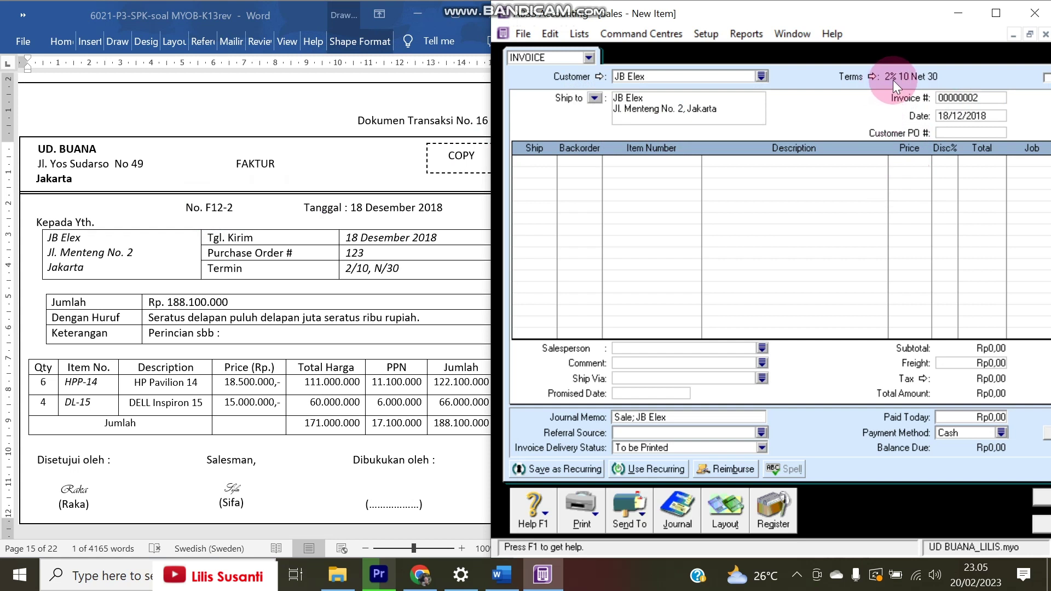
key("ctrl+v")
key("Tab")
key("Tab")
key("Tab")
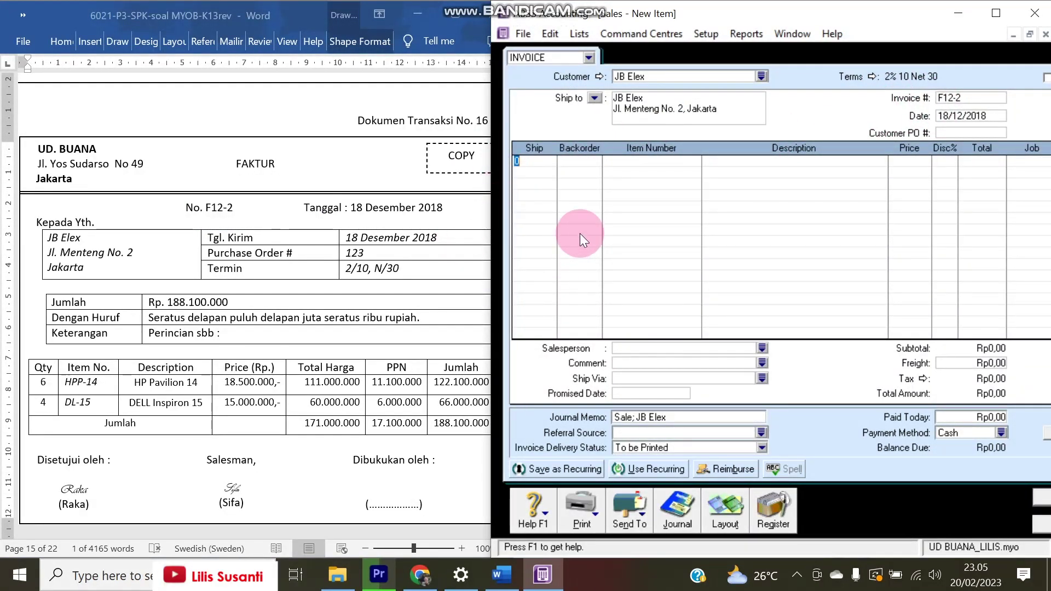
Enter an invoice line for 6 units of item HPP-14 HP Pavilion 14 at a price of 18500000
type("6")
key("Tab")
key("Tab")
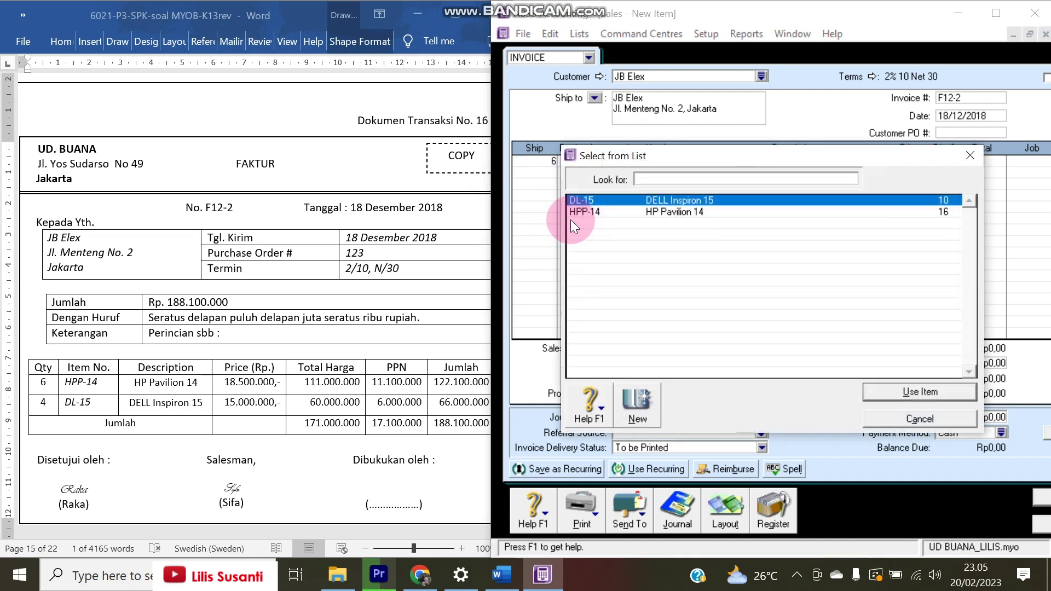
double_click(616, 212)
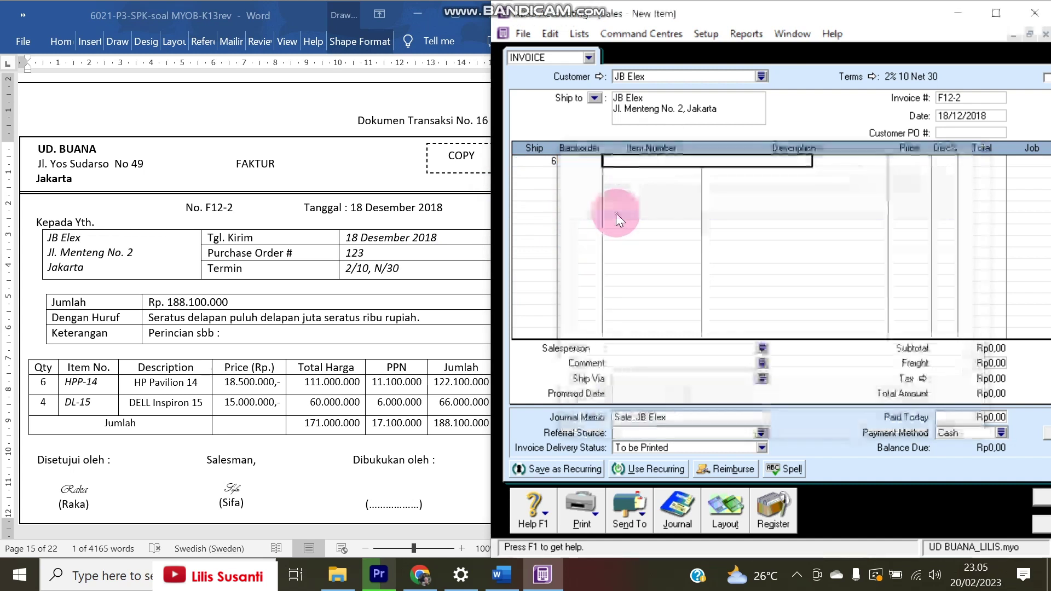
key("Tab")
type("1")
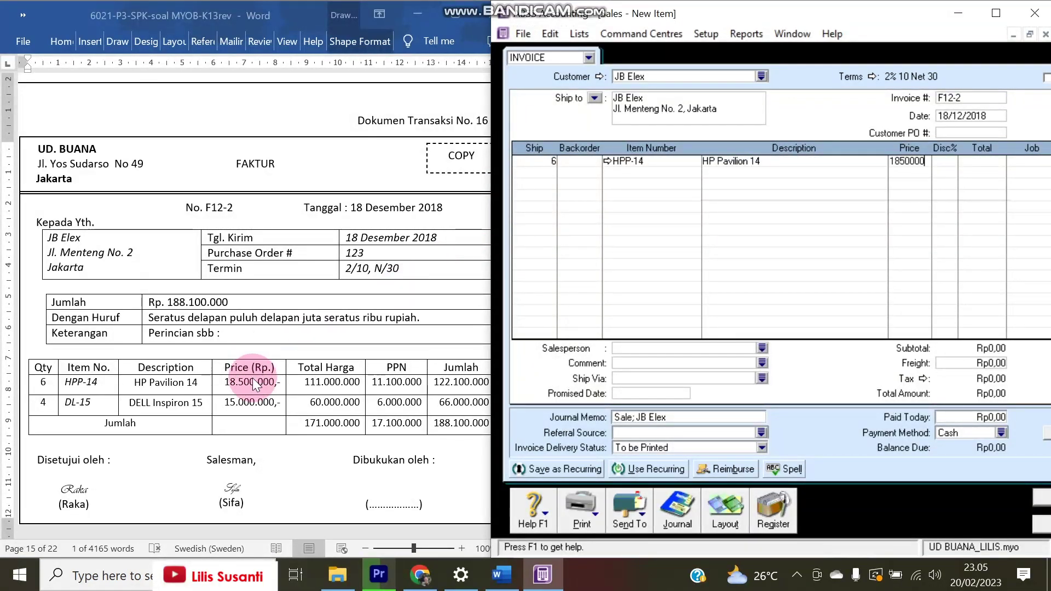
type("8500000")
key("Return")
Add a second invoice line for 4 units of item DL-15 DELL Inspiron 15 at a price of 15000000
type("4")
key("Tab")
key("Tab")
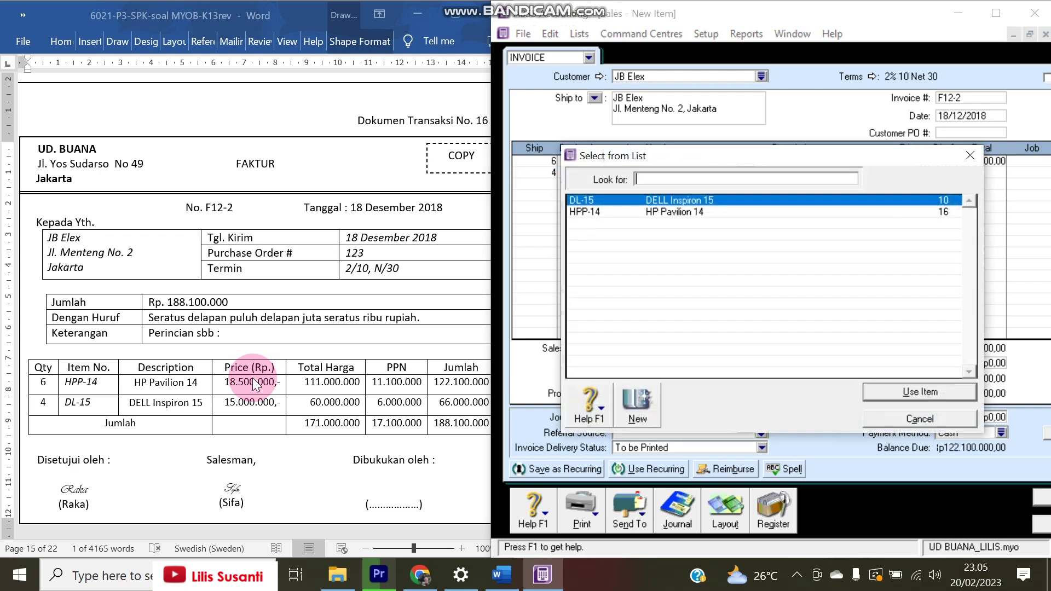
double_click(638, 197)
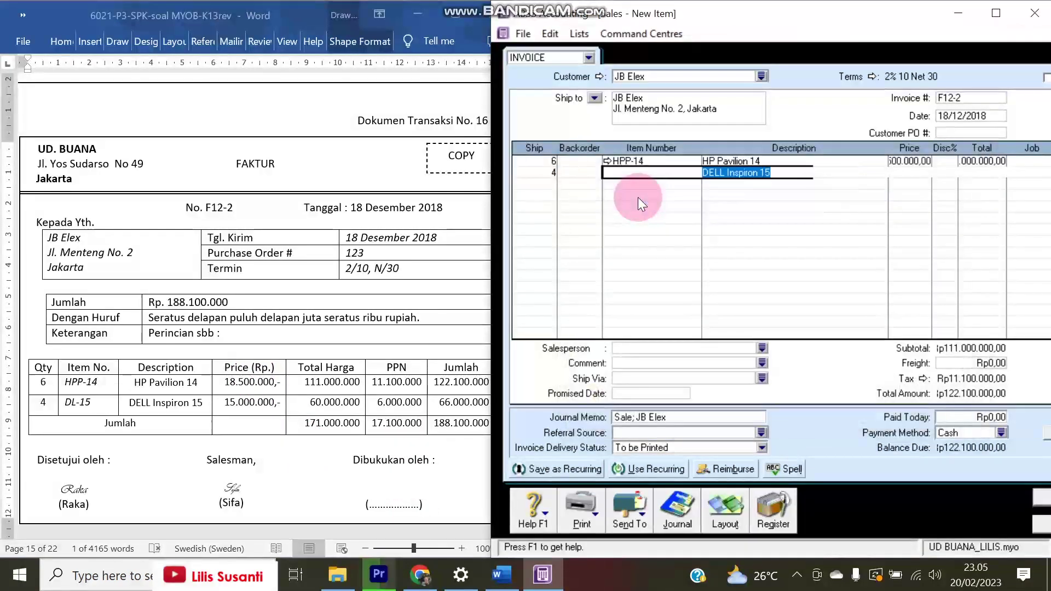
key("Tab")
type("1")
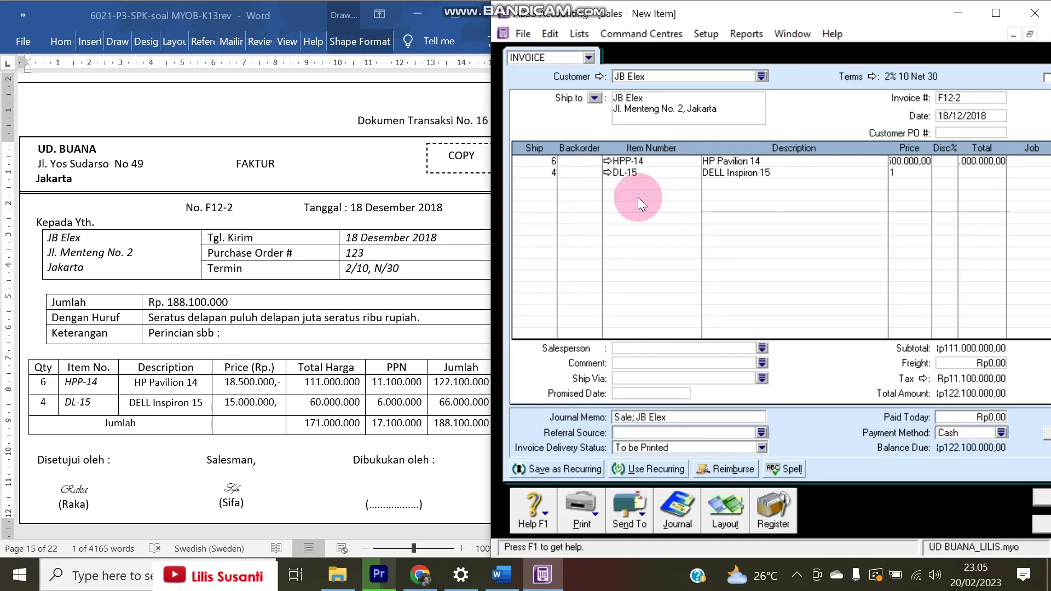
type("5000000")
key("Tab")
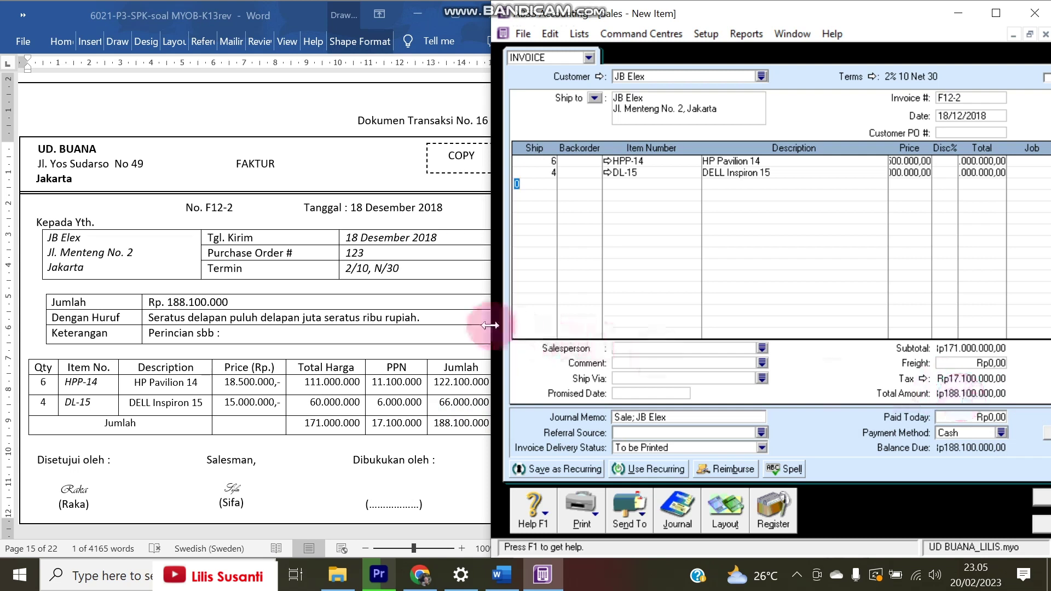
Widen the accounting window to expose the tax column and record the invoice, ignoring all words flagged by the spelling check
left_click_drag(491, 324, 438, 320)
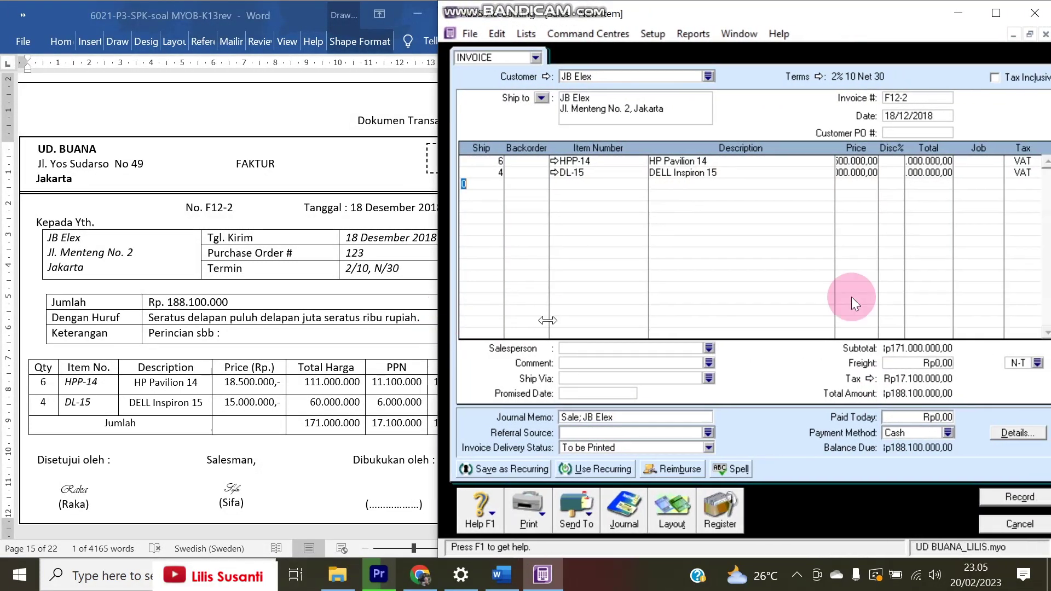
left_click(1022, 172)
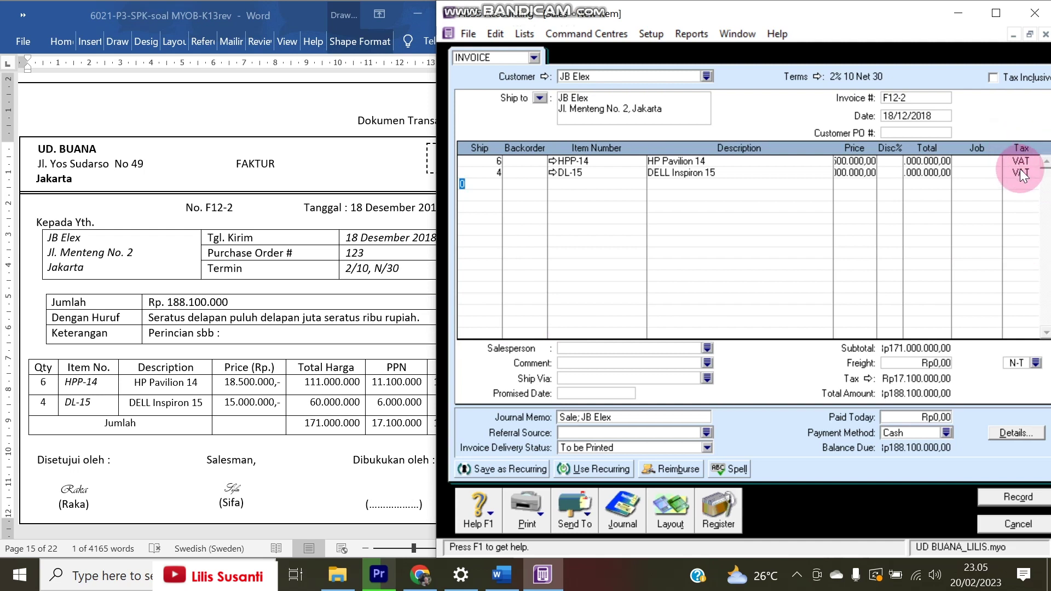
left_click(1000, 507)
left_click(648, 307)
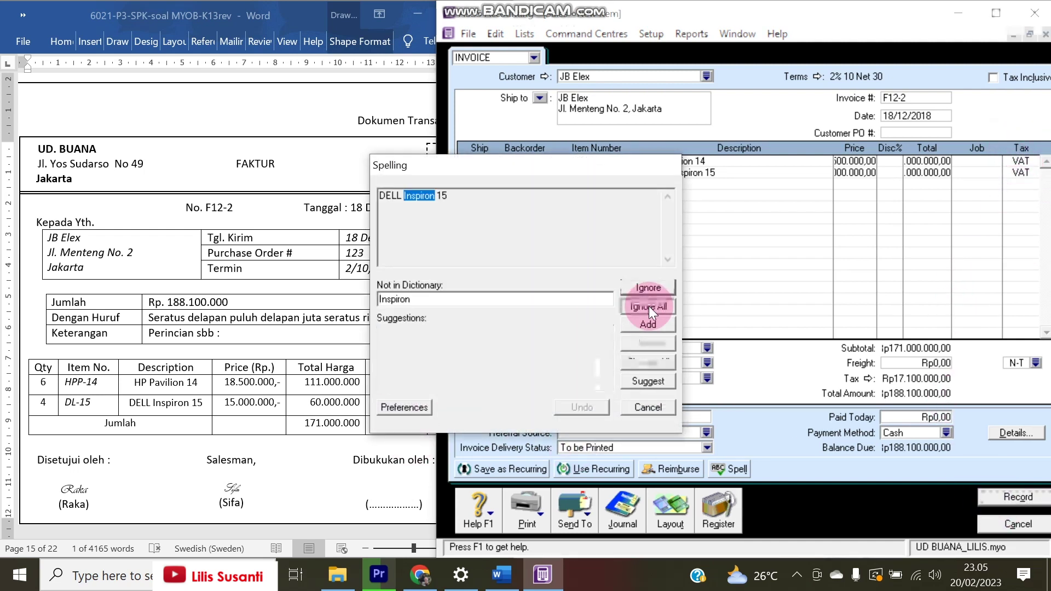
left_click(649, 307)
Find transaction document no. 17 in Word and start a Pay Bills entry for supplier PT Margonda in the accounting program
left_click(305, 335)
scroll(356, 329, "down", 5)
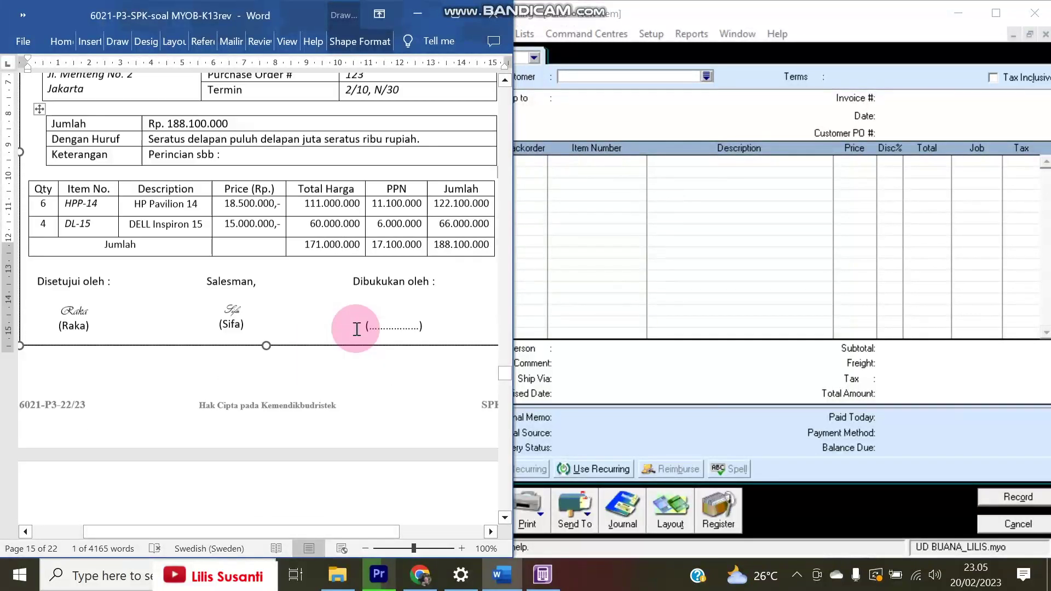
scroll(356, 329, "down", 10)
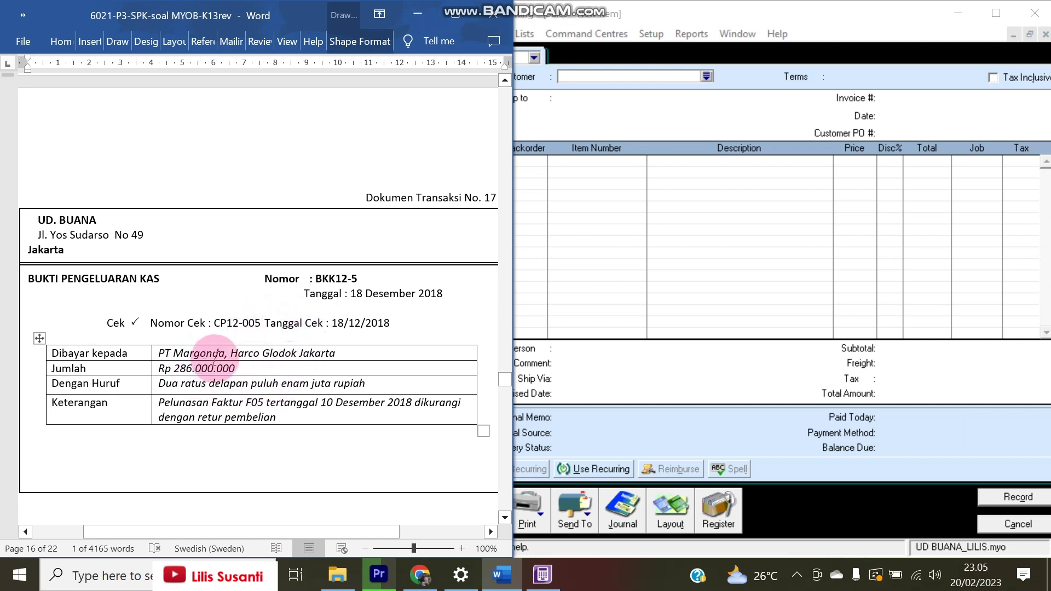
left_click(1009, 525)
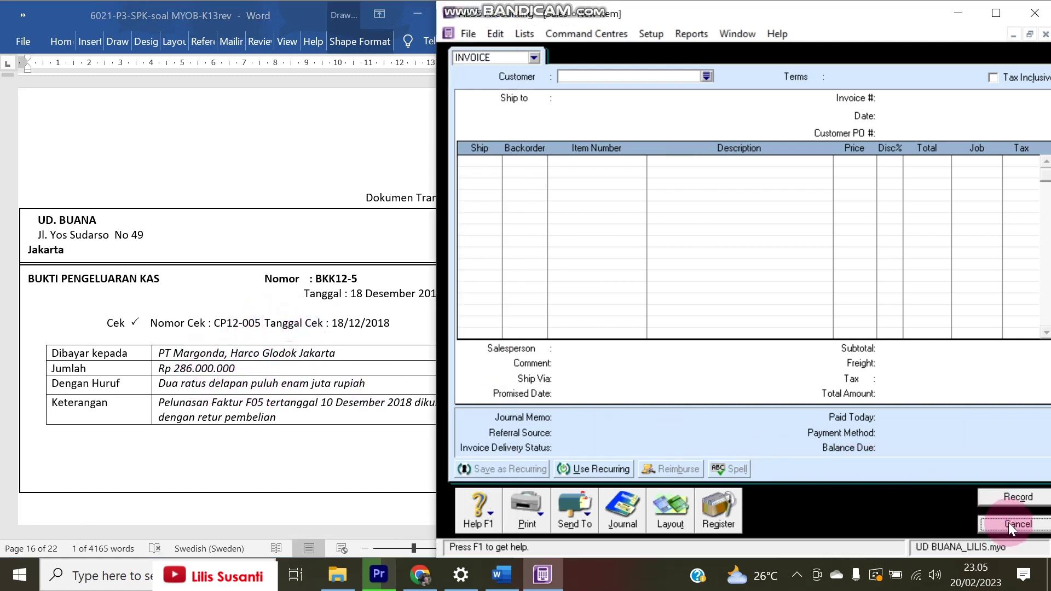
left_click(796, 95)
left_click(890, 219)
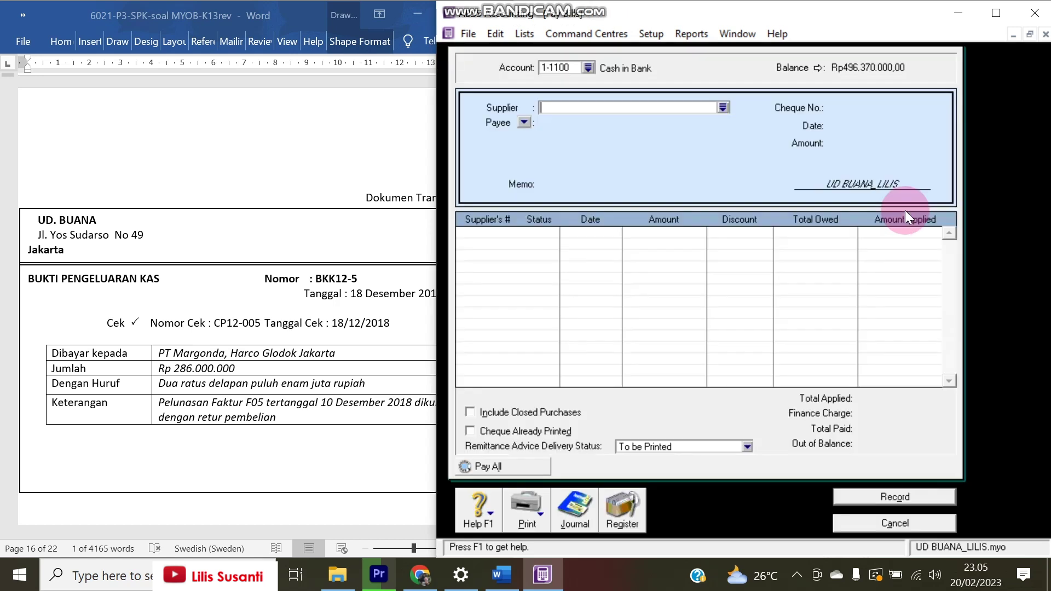
left_click(722, 108)
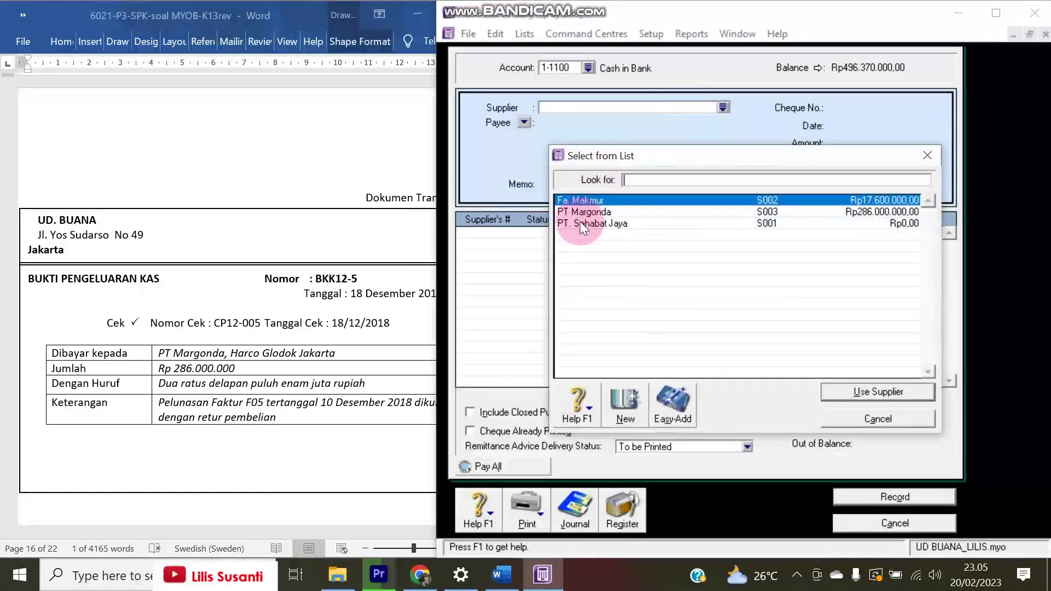
double_click(587, 217)
Set the supplier payment's date to 18/12/2018 and its cheque number to BKK12-5
double_click(846, 126)
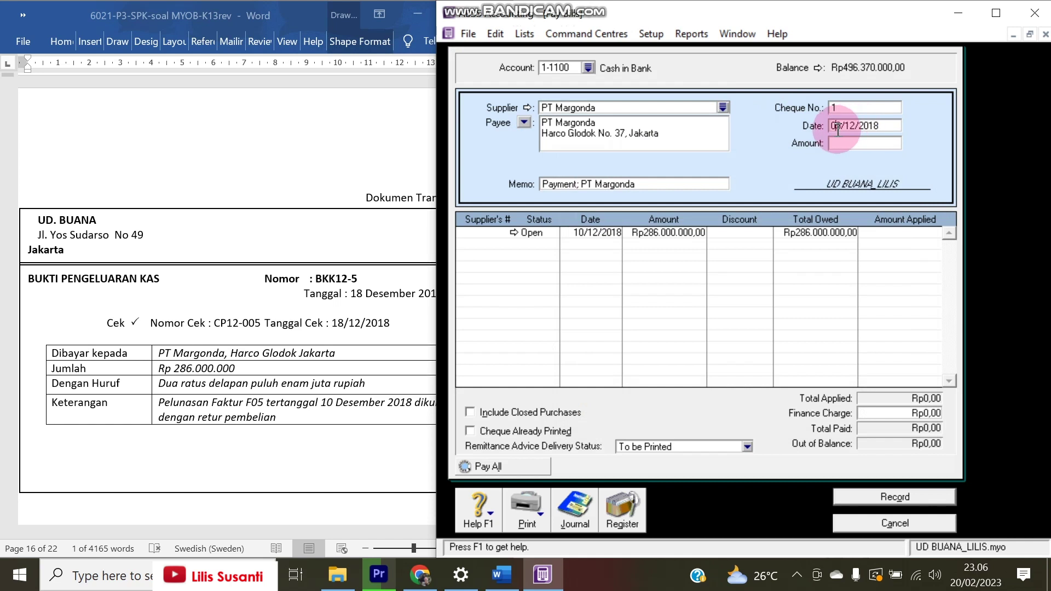
type("18")
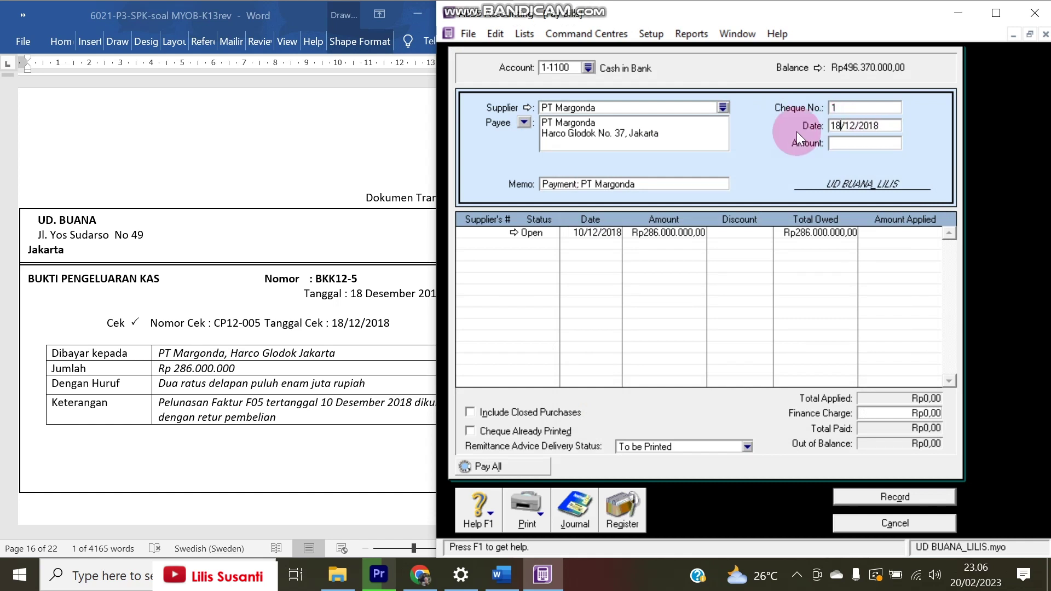
left_click(859, 106)
type("BKK12-5")
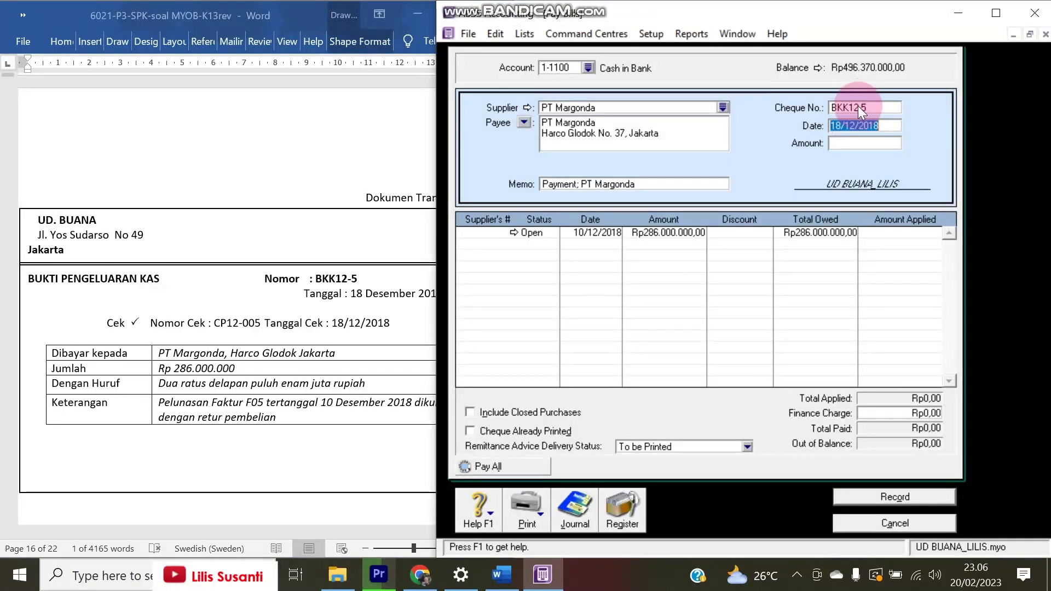
key("Tab")
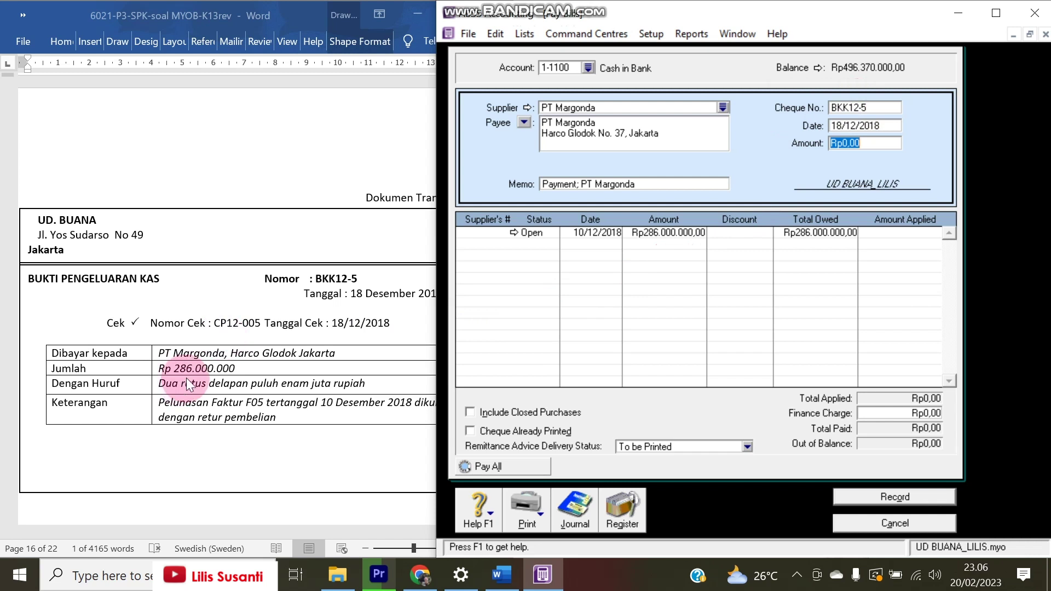
Enter a payment amount of 286000000, apply it in full to the open 10/12/2018 purchase, and record the payment
type("286000000")
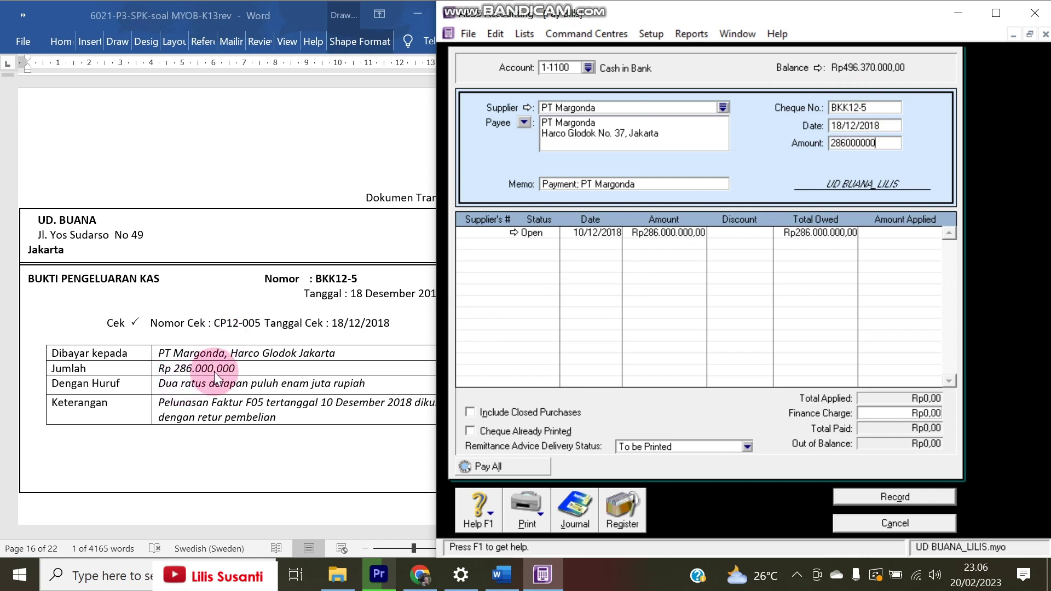
key("Tab")
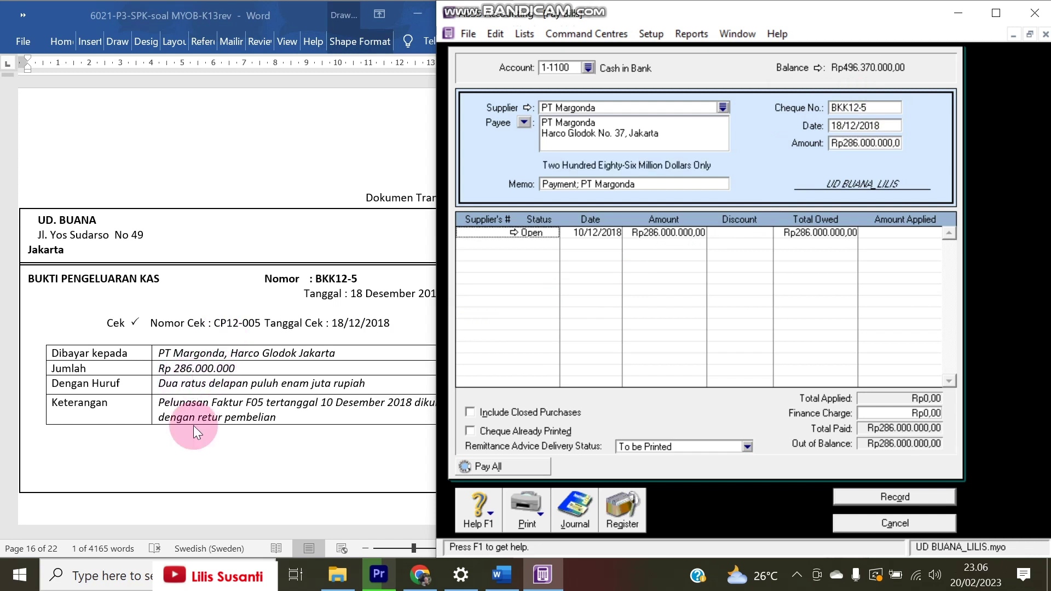
left_click(871, 232)
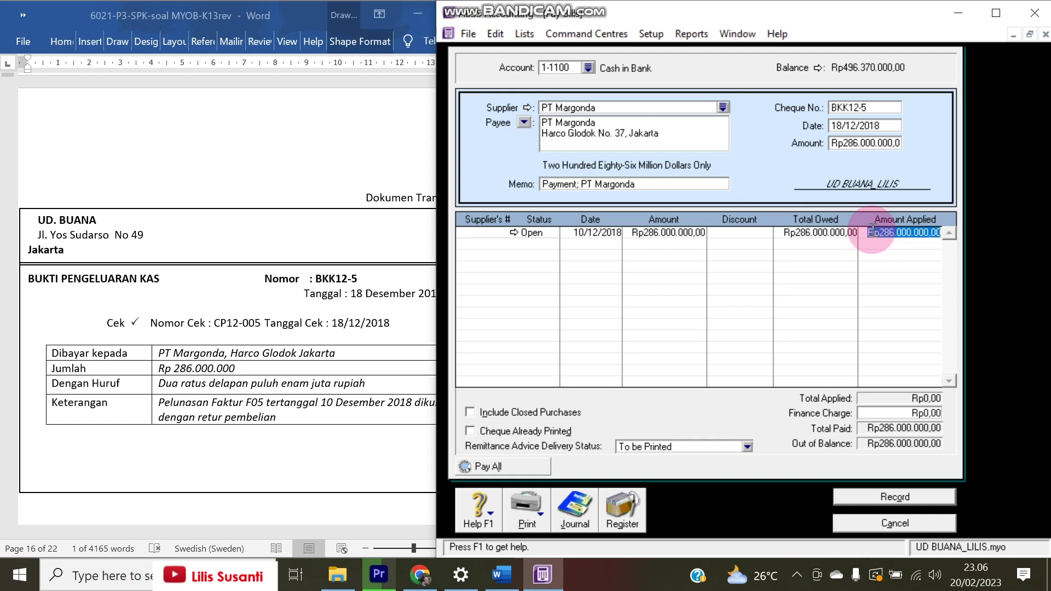
key("Tab")
left_click(905, 499)
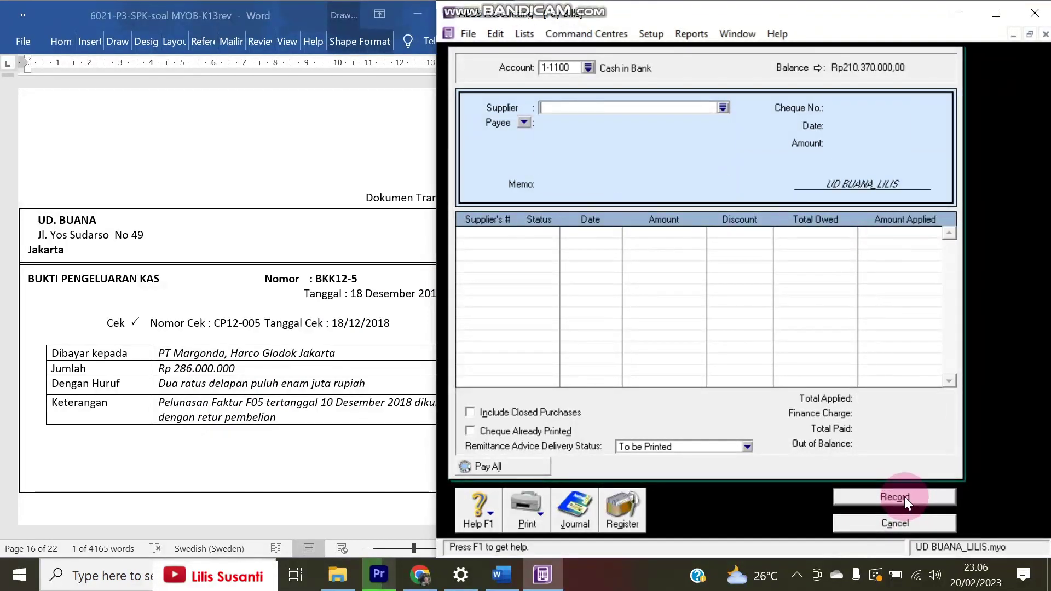
Find transaction document no. 18, the cash receipt voucher, in the Word document
left_click(328, 291)
scroll(329, 289, "down", 12)
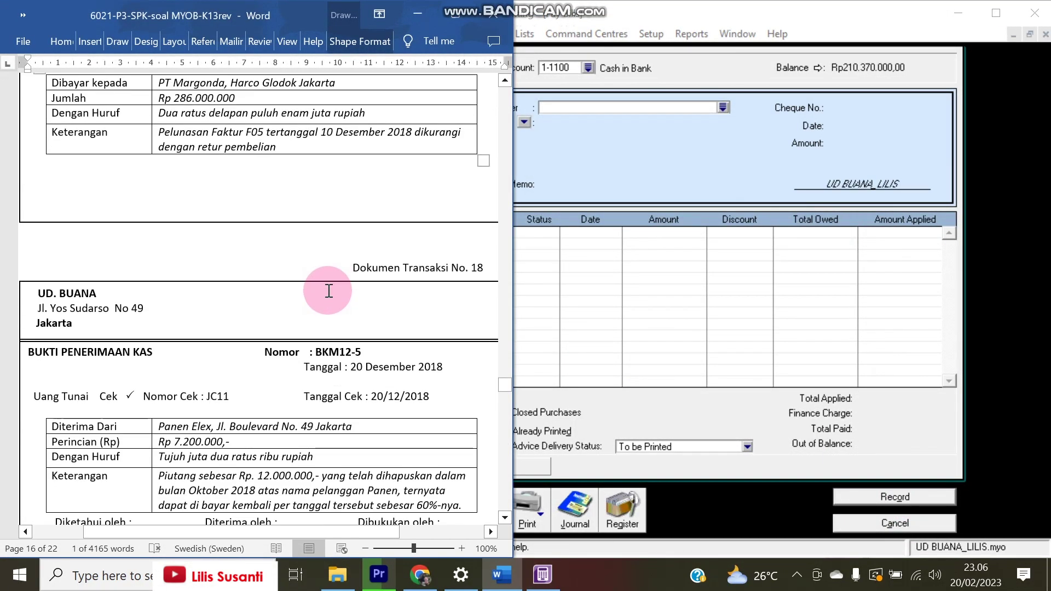
scroll(329, 288, "up", 1)
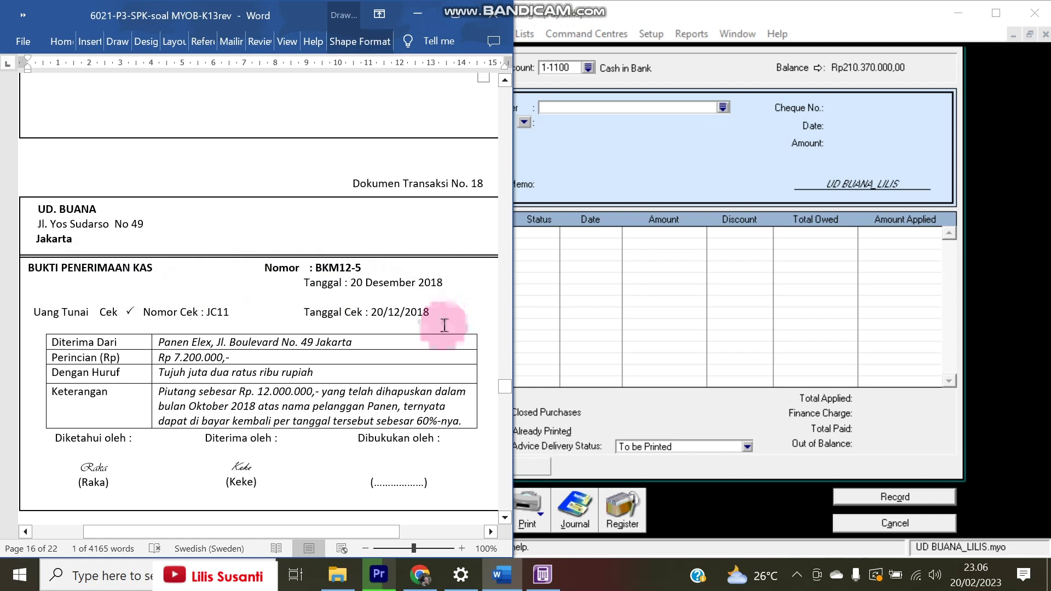
left_click(756, 451)
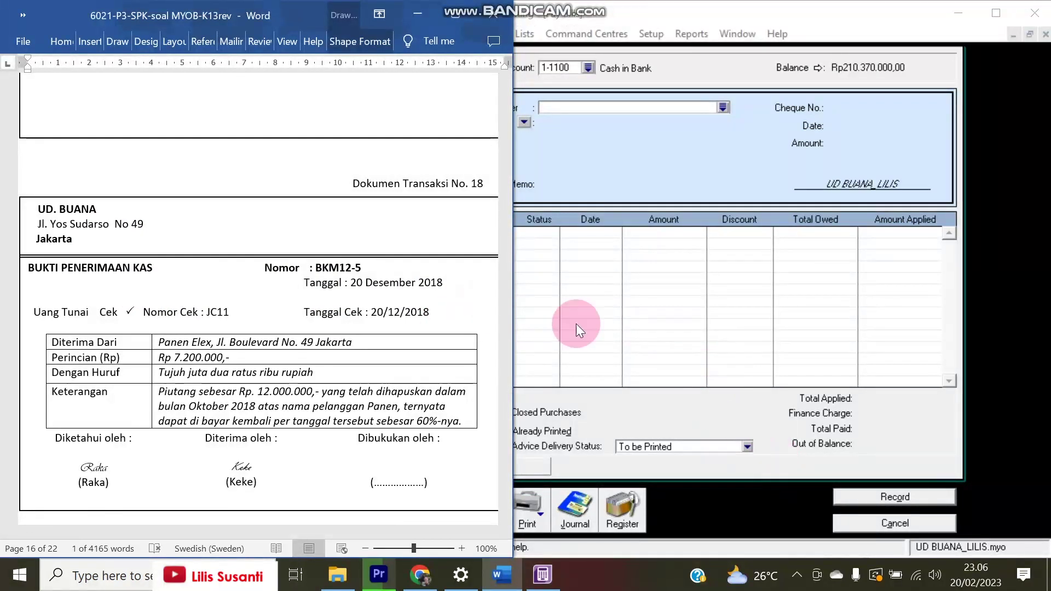
Close the supplier payment entry and start a Receive Money entry dated 20/12/2018 in the accounting program
left_click(314, 311)
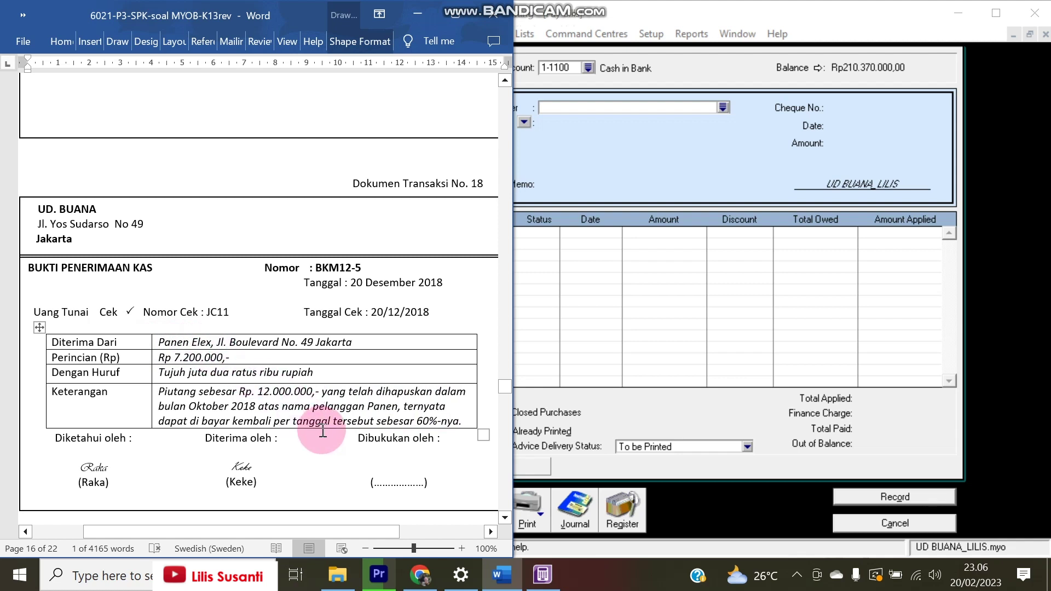
left_click(902, 527)
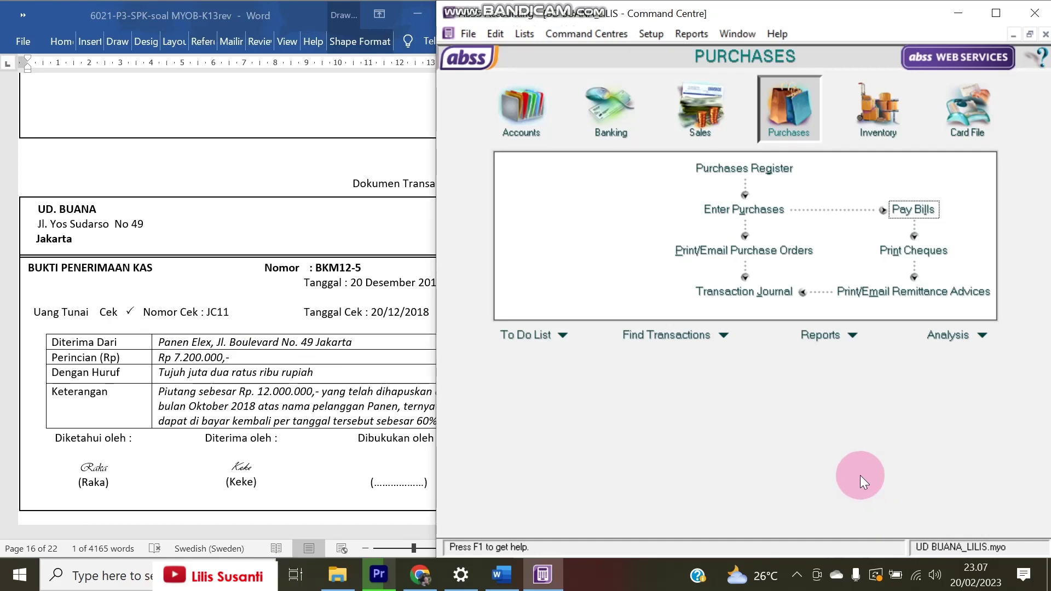
left_click(608, 112)
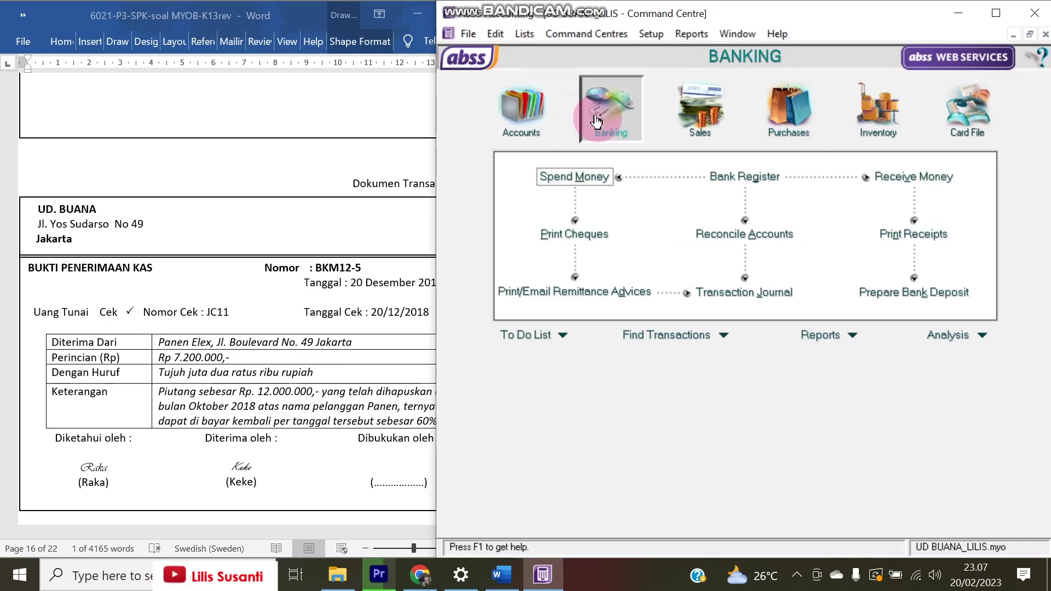
left_click(907, 181)
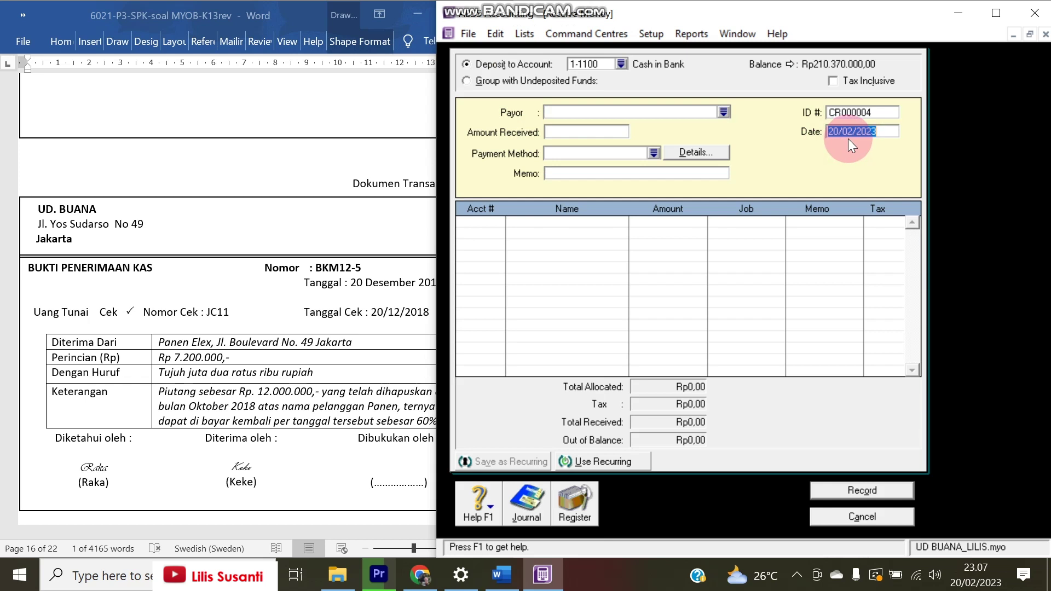
type("20")
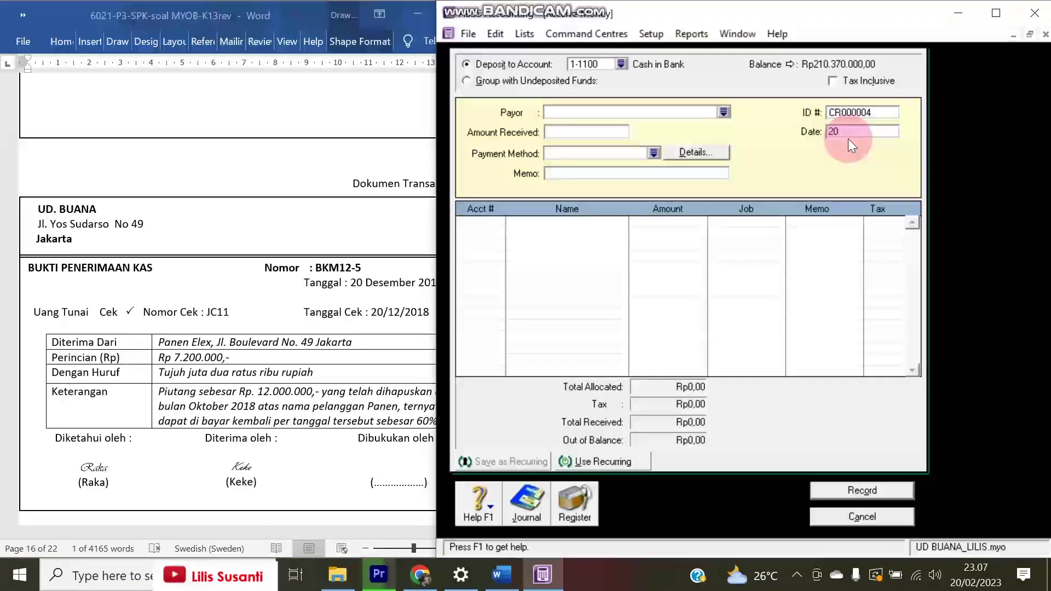
type("/12/2018")
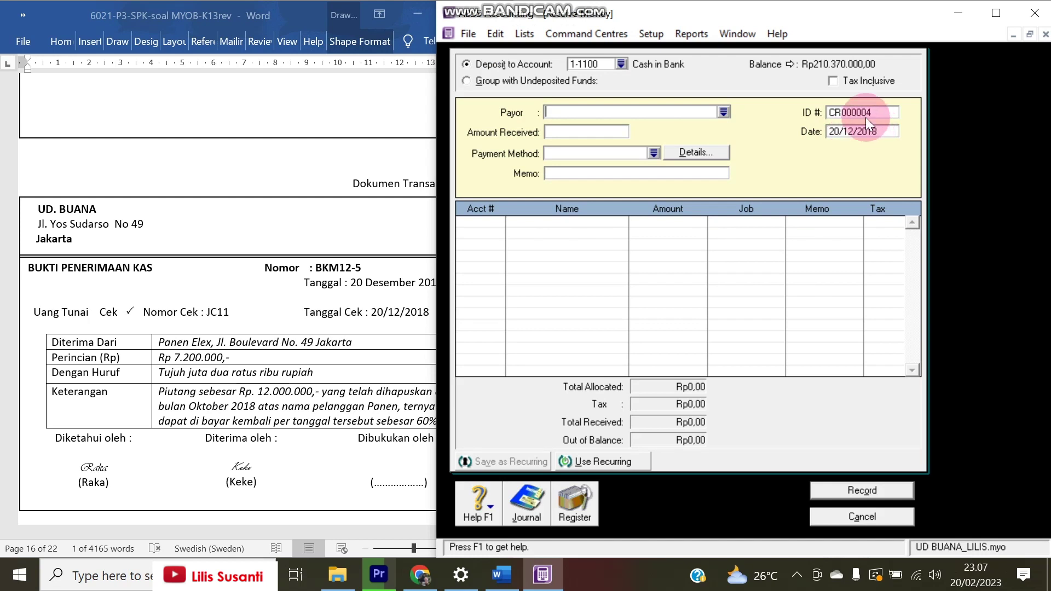
Set the receipt's ID number to BKM12-5 and the amount received to 7.200.000
left_click(866, 113)
type("BKM")
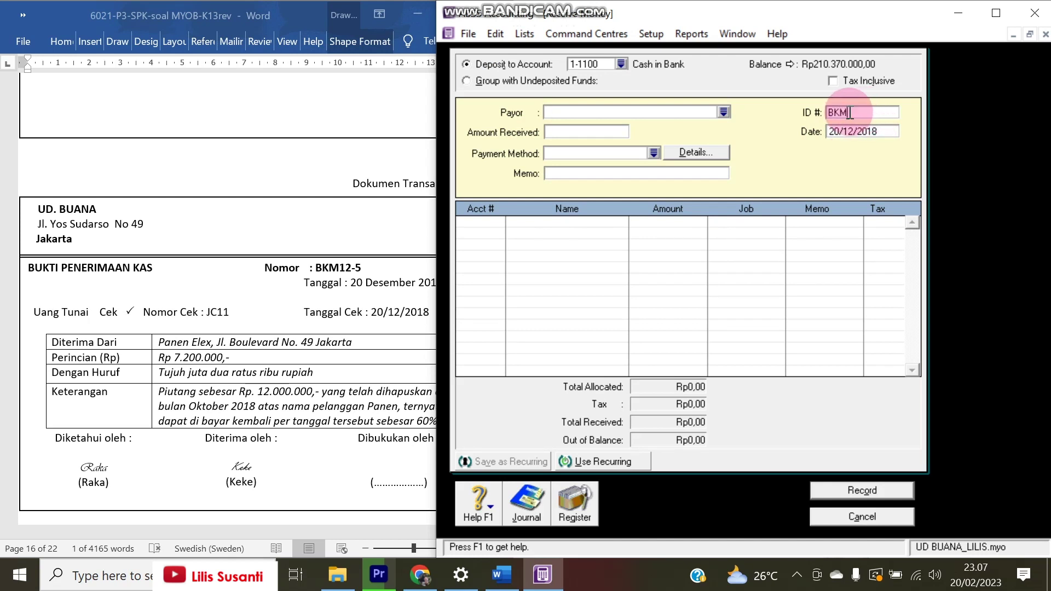
type("120")
key("Tab")
key("Tab")
type("7.200.000")
key("Tab")
key("Tab")
key("Tab")
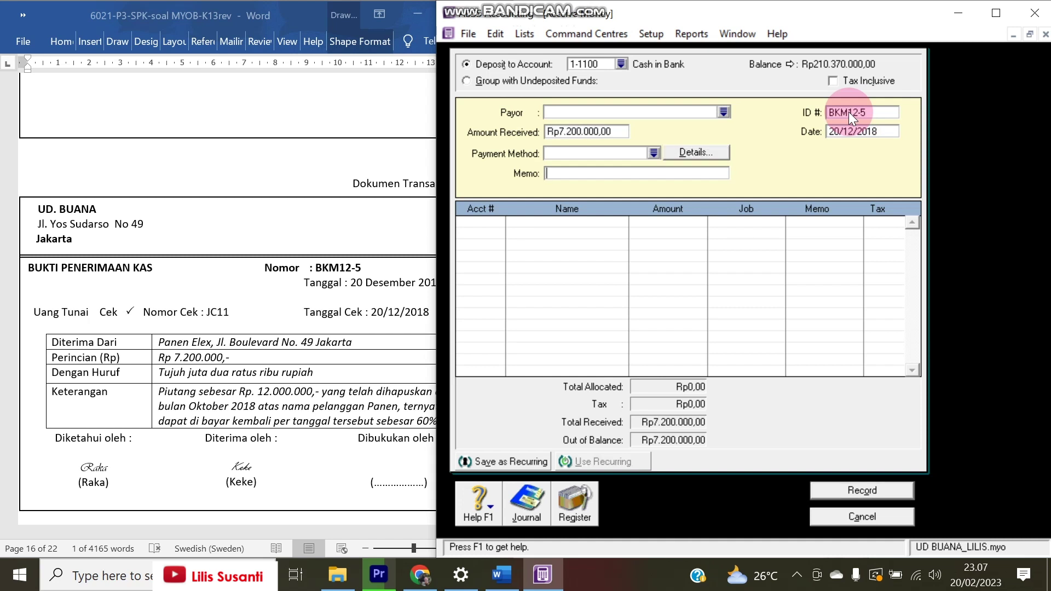
Enter the receipt memo "Pelunasan piutang yang sudah dihapuskan"
type("pELUNA")
key("BackSpace")
key("BackSpace")
key("BackSpace")
key("BackSpace")
key("BackSpace")
type("Pelunasan")
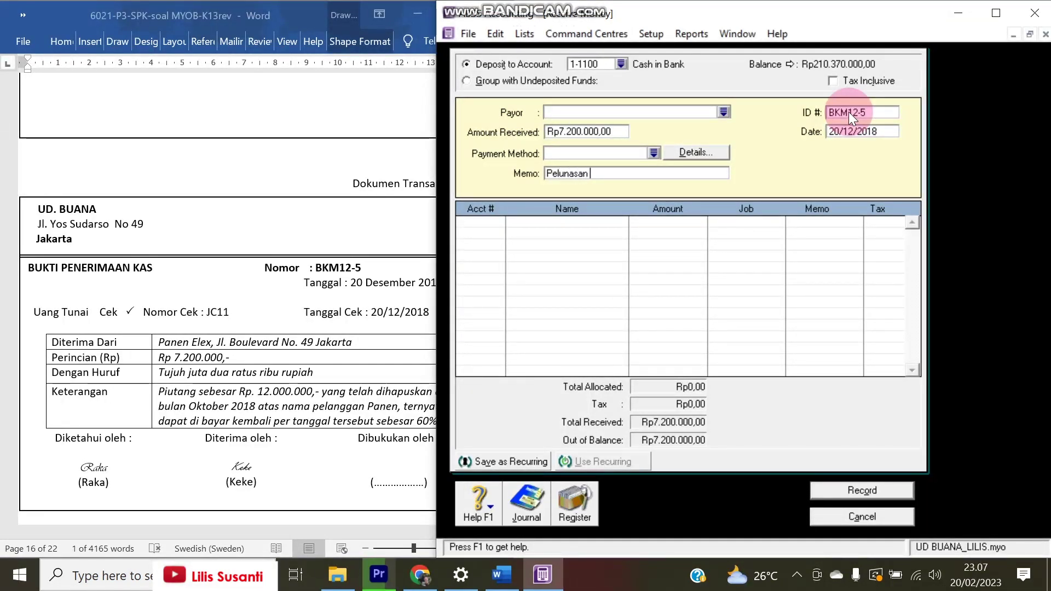
type(" piutang ")
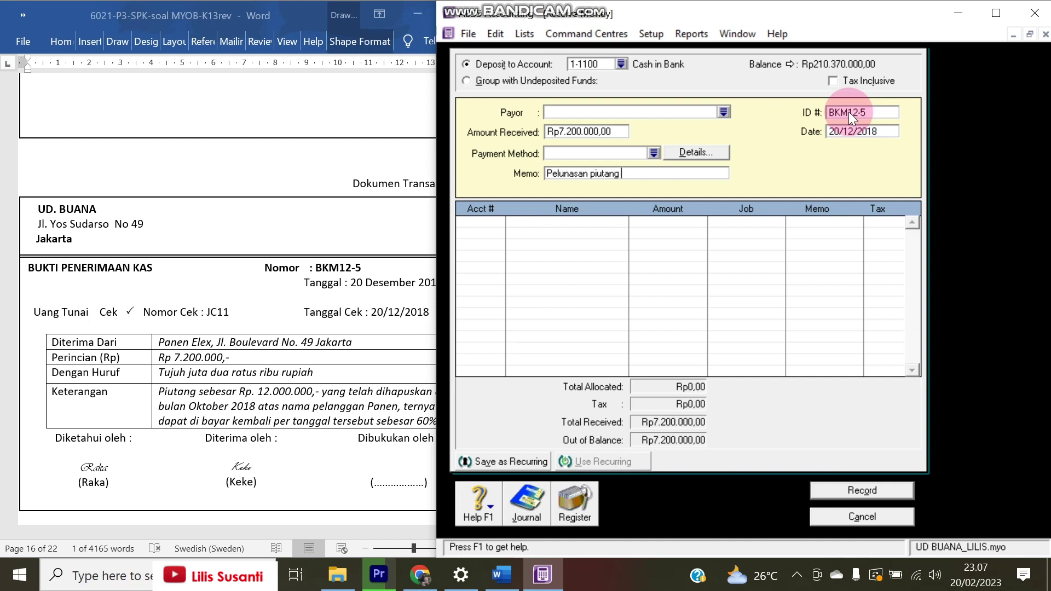
type("yang sudah dihapuskan")
key("Tab")
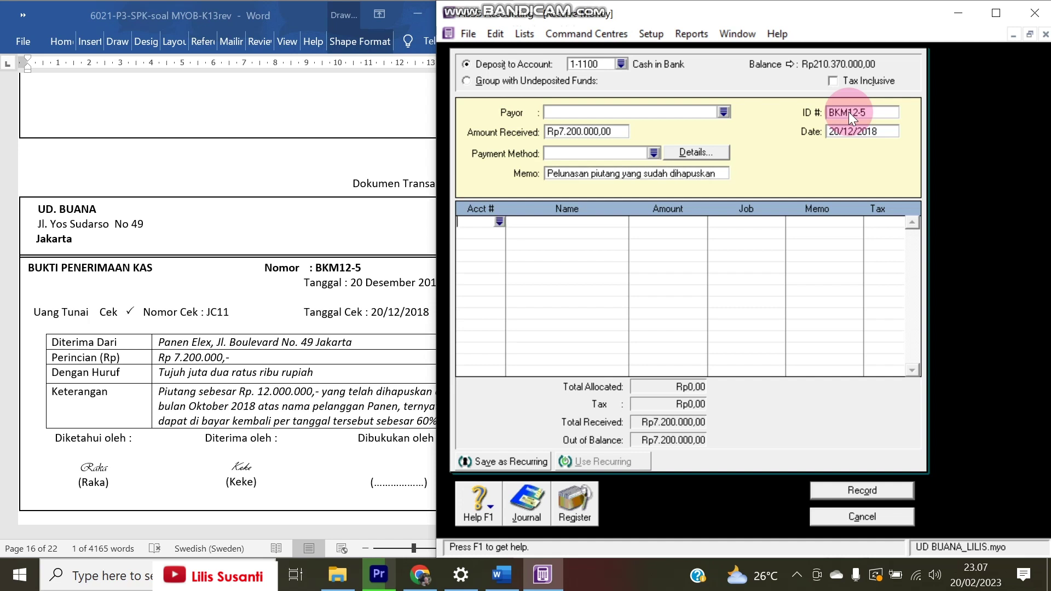
Allocate the full receipt to account 1-1400 Allowance for Doubtful Debt and record it
type("4")
type("1")
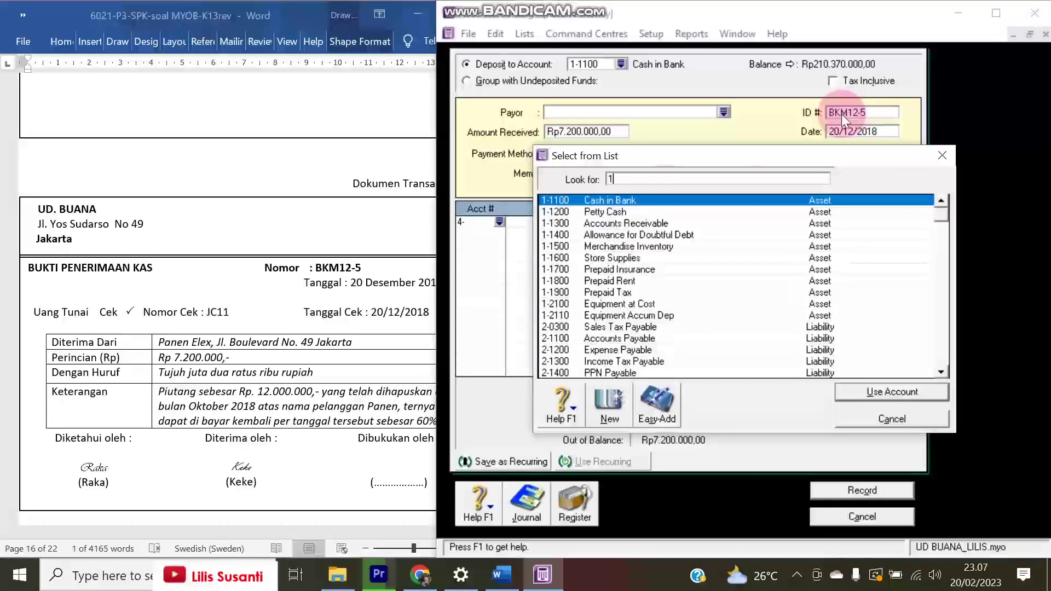
double_click(605, 232)
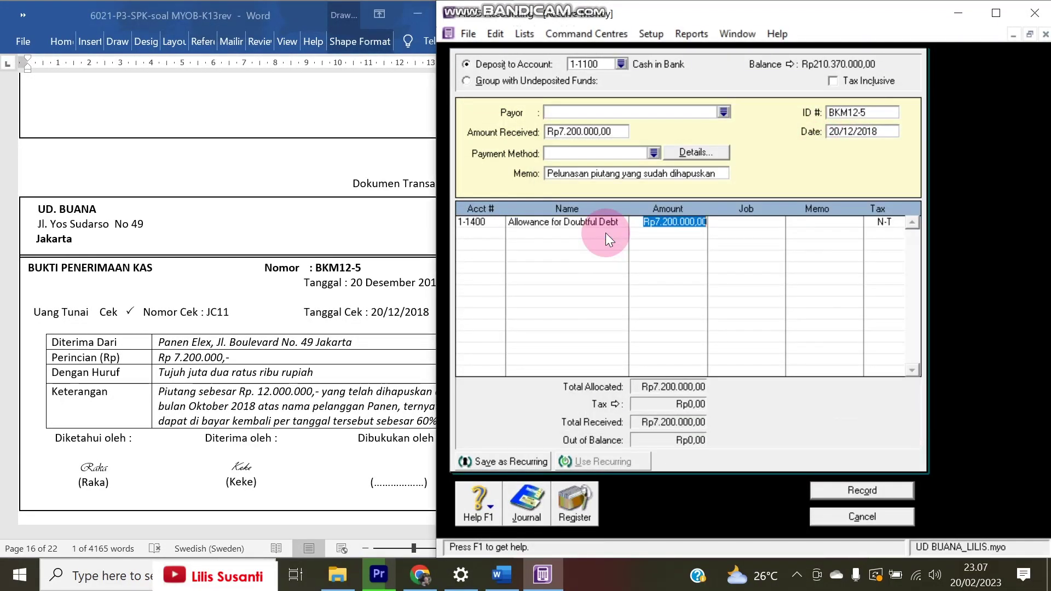
key("Tab")
left_click(840, 494)
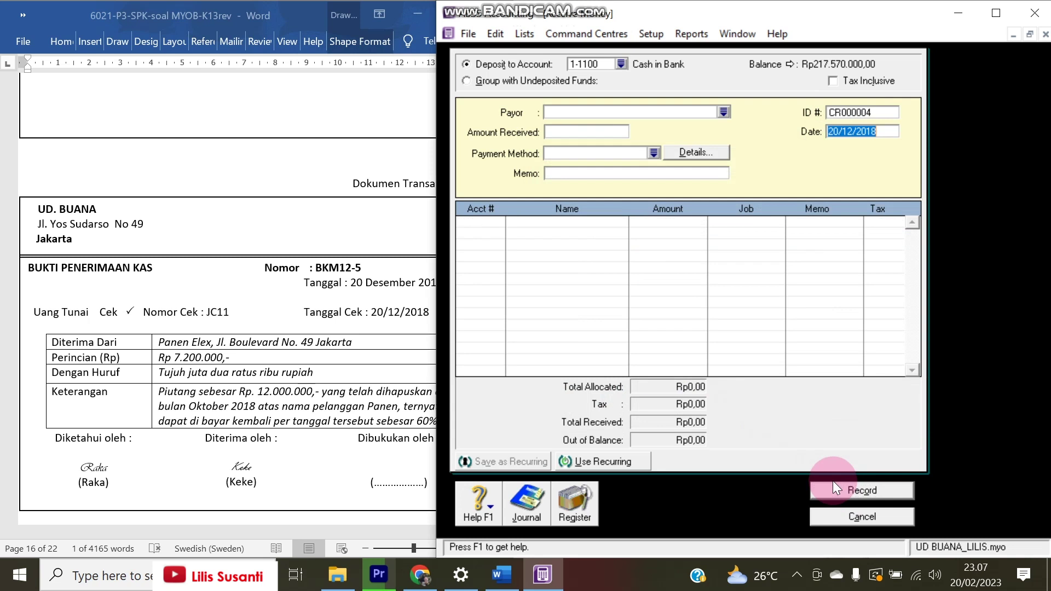
Check the new entry in the receipts journal and find transaction document no. 19, the supplier invoice, in Word
left_click(531, 511)
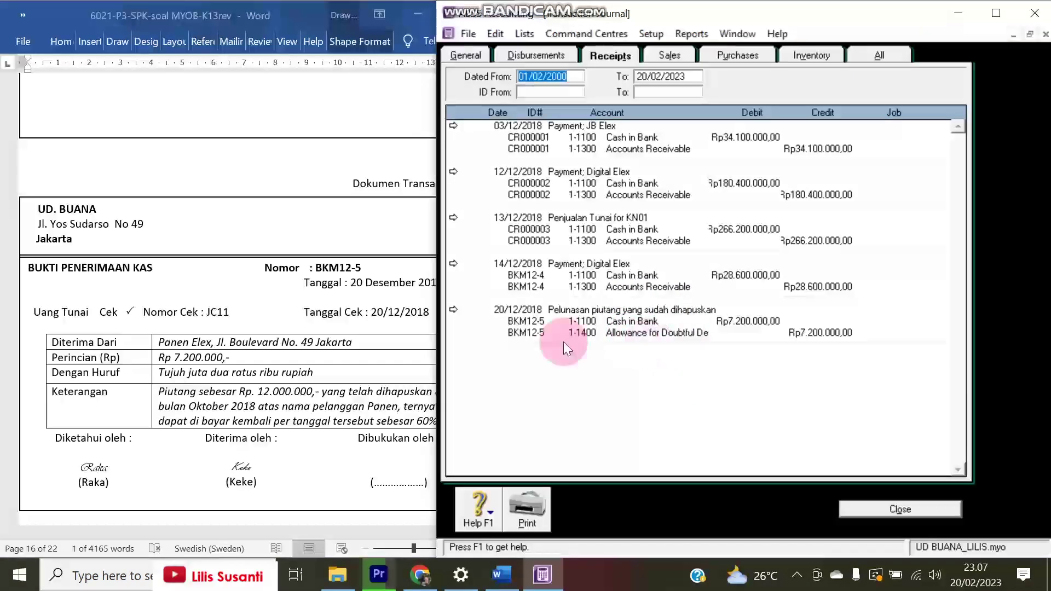
left_click(371, 320)
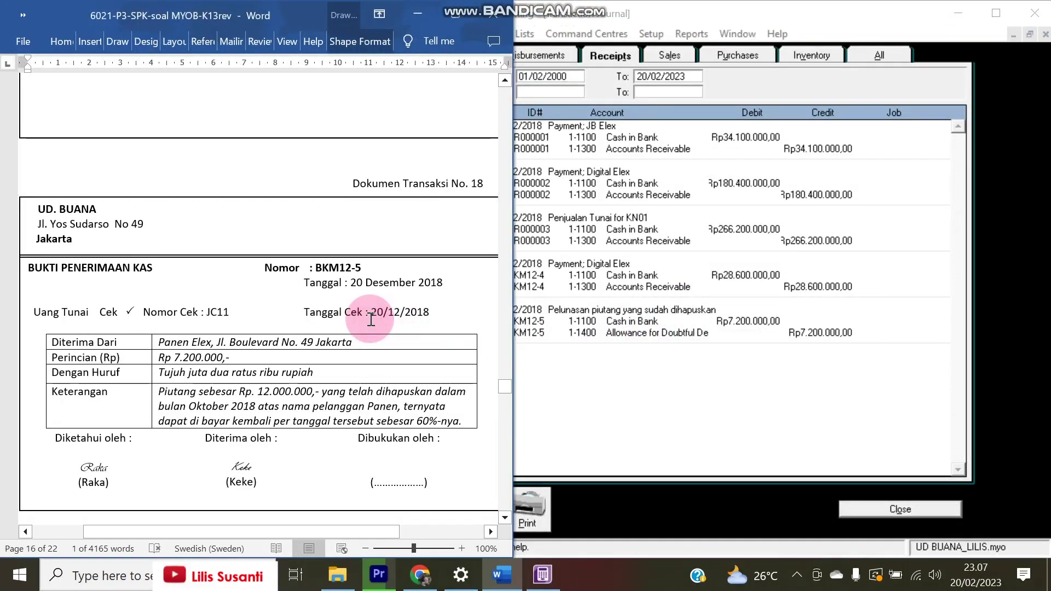
scroll(370, 320, "down", 10)
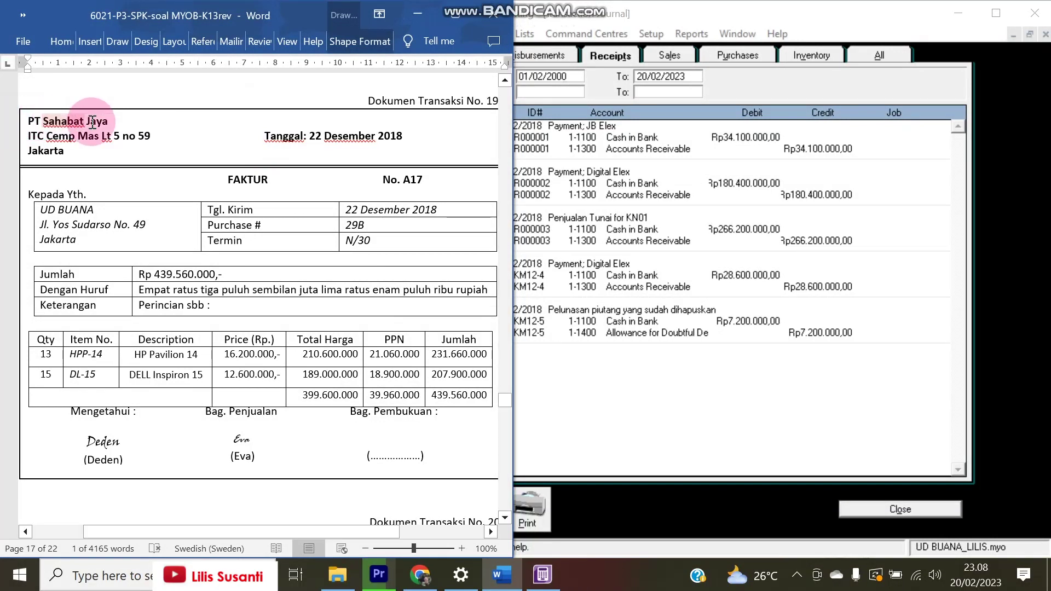
Leave the receipts journal and receipt form, and start a new purchase bill for supplier PT. Sahabat Jaya
left_click(897, 510)
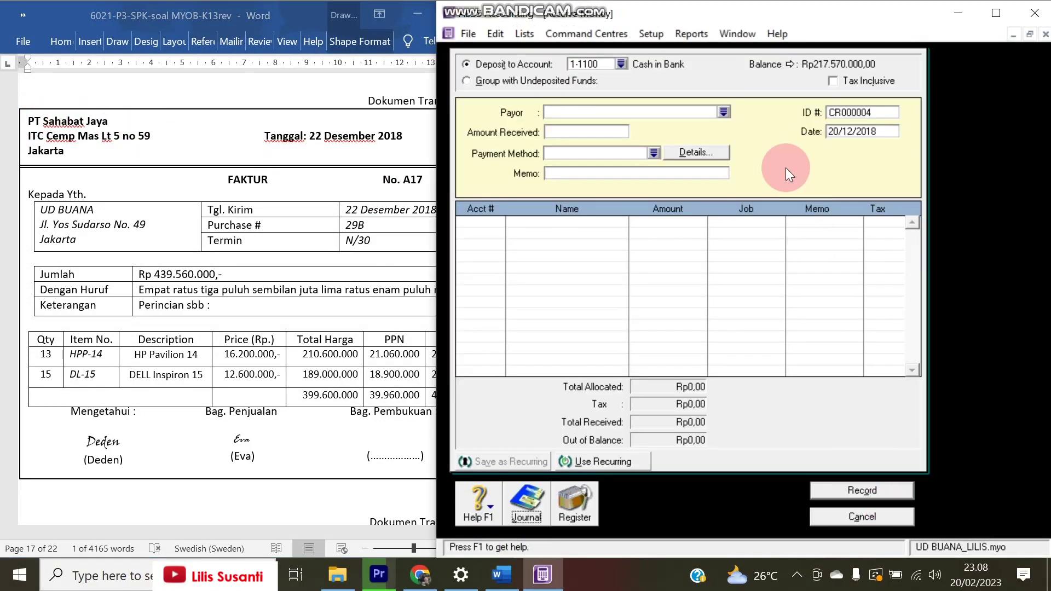
left_click(862, 516)
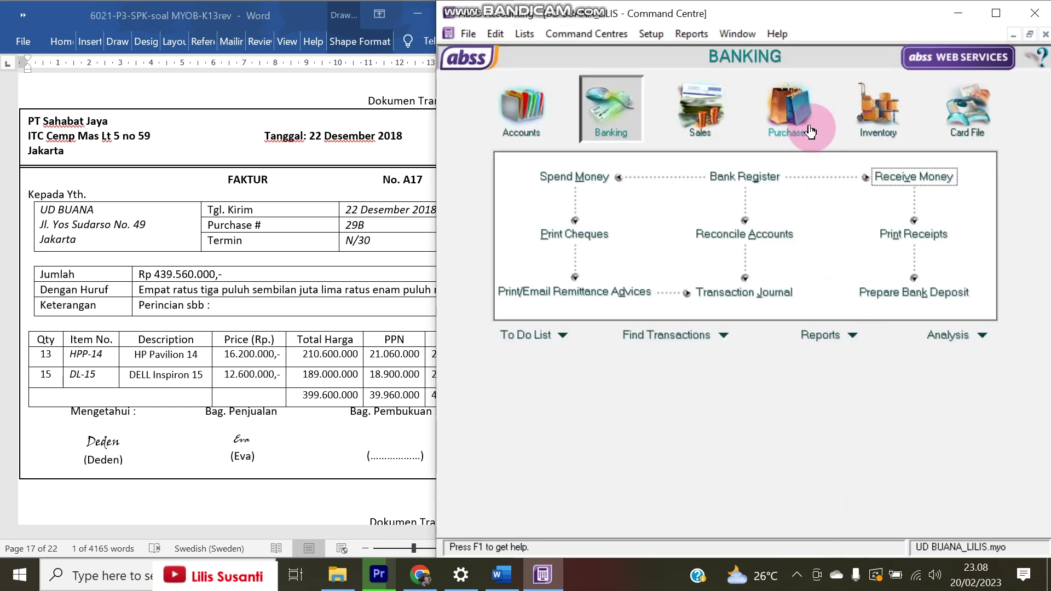
left_click(789, 113)
left_click(757, 207)
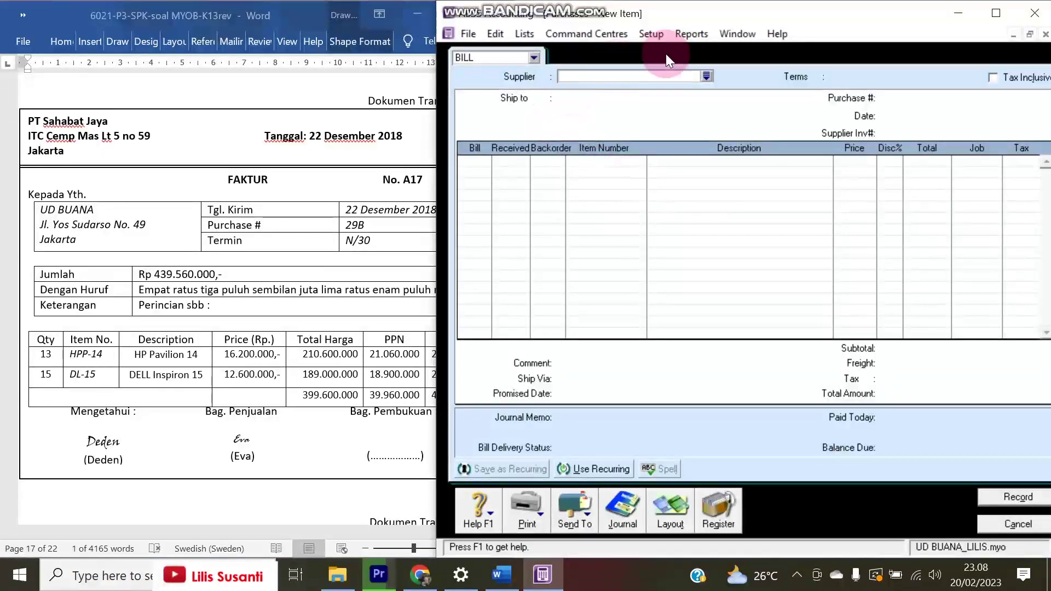
left_click(706, 77)
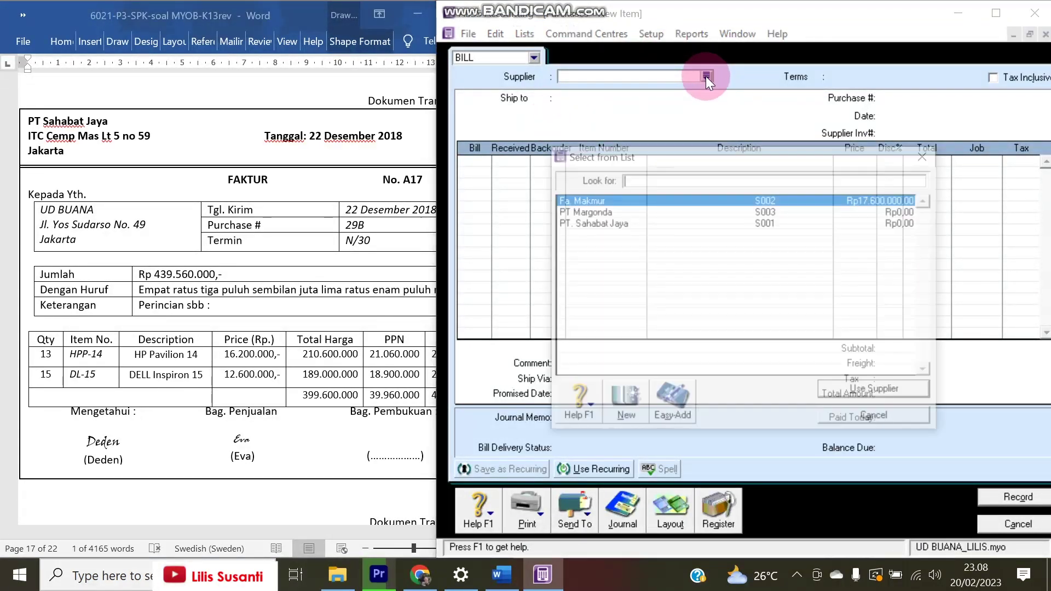
double_click(631, 224)
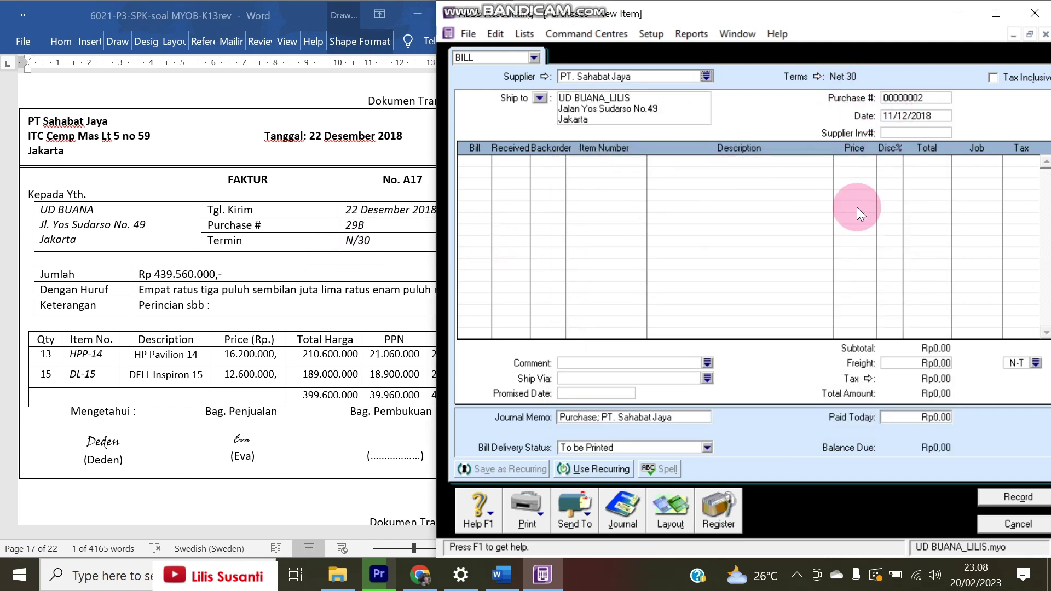
Set the bill's date to 22/12/2018 and its purchase number to A17
left_click(892, 115)
left_click(889, 115)
key("BackSpace")
key("BackSpace")
type("22")
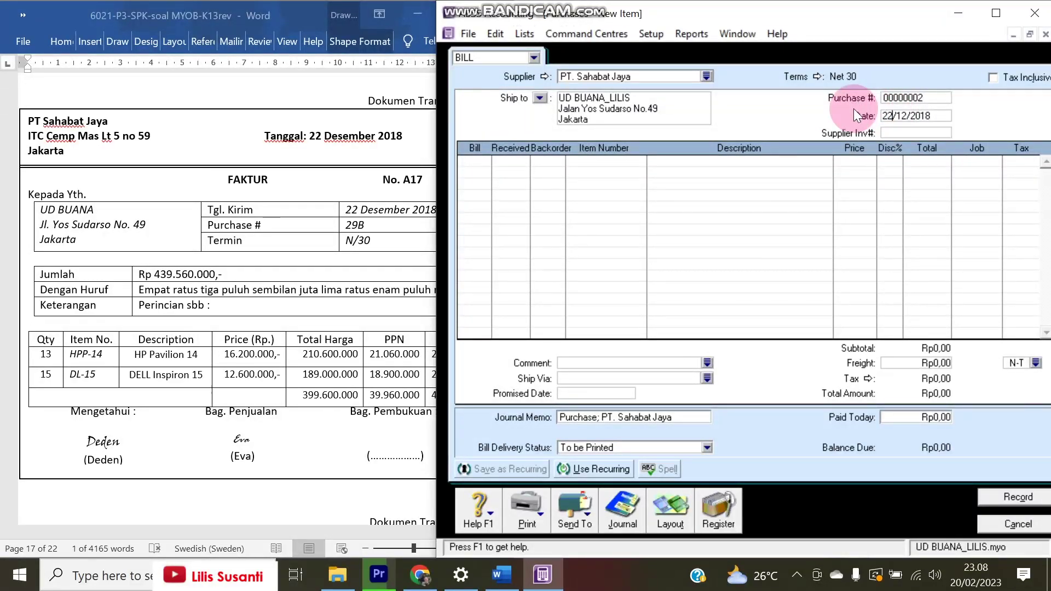
left_click(935, 99)
type("A")
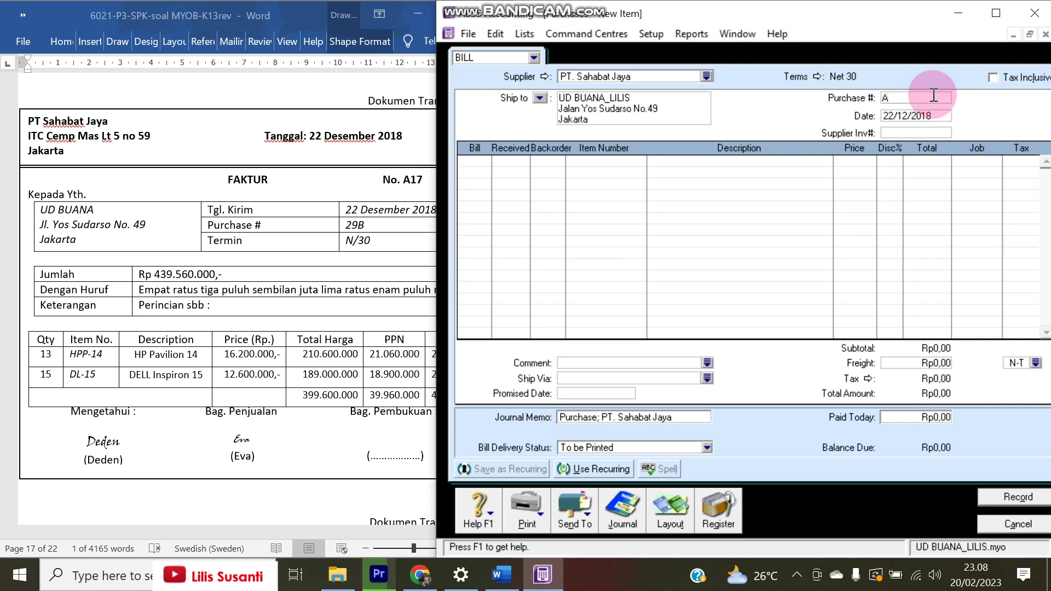
key("Tab")
key("Tab")
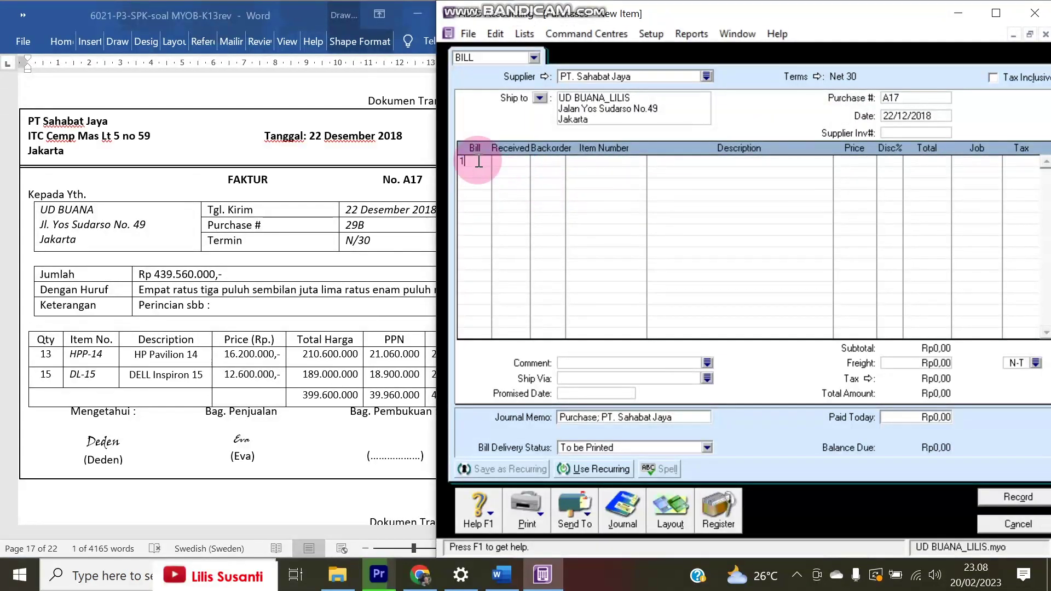
Add a bill line for 13 units of item HPP-14 (HP Pavilion 14) at a price of 16200000
key("Tab")
left_click(478, 159)
key("BackSpace")
key("Tab")
key("Tab")
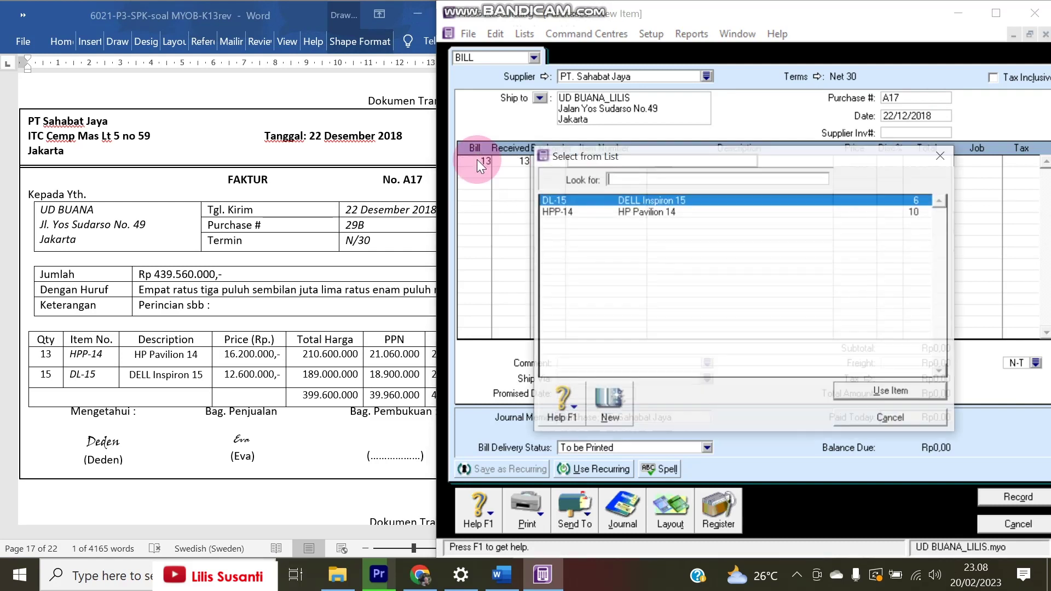
double_click(615, 211)
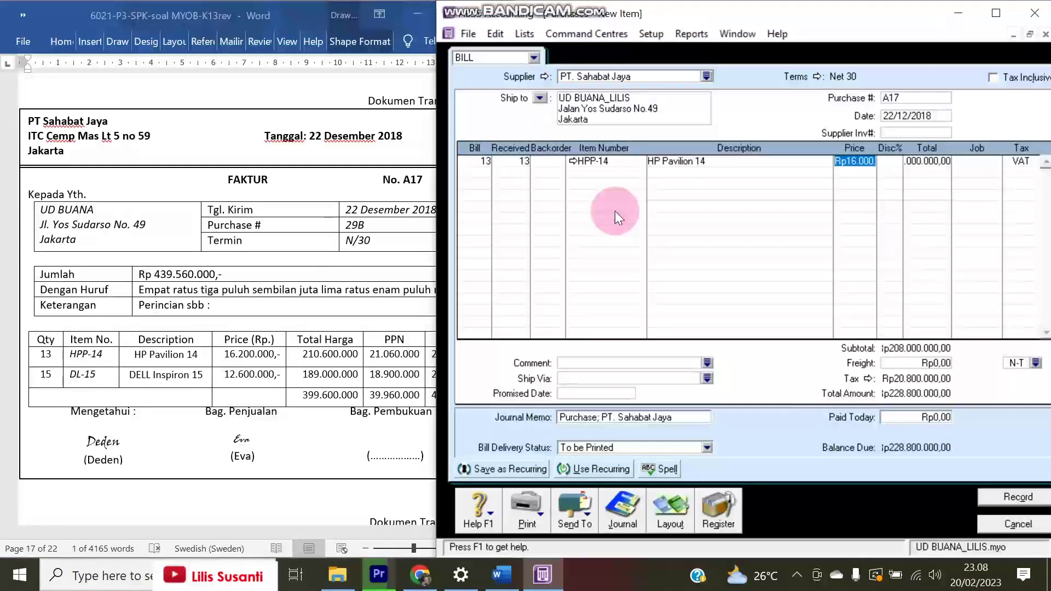
type("16")
type("200000")
key("Tab")
key("Tab")
key("Tab")
key("Tab")
key("Tab")
Add a second bill line for 15 units of item DL-15 (DELL Inspiron 15) at a price of 12600000
type("15")
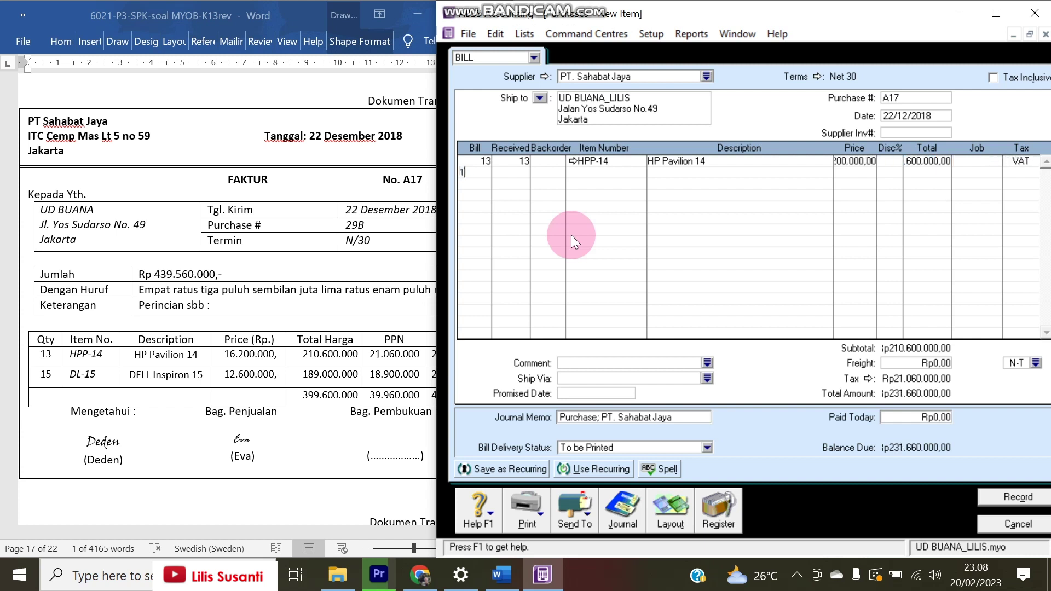
key("Tab")
key("Tab")
key("Tab")
double_click(561, 196)
key("Tab")
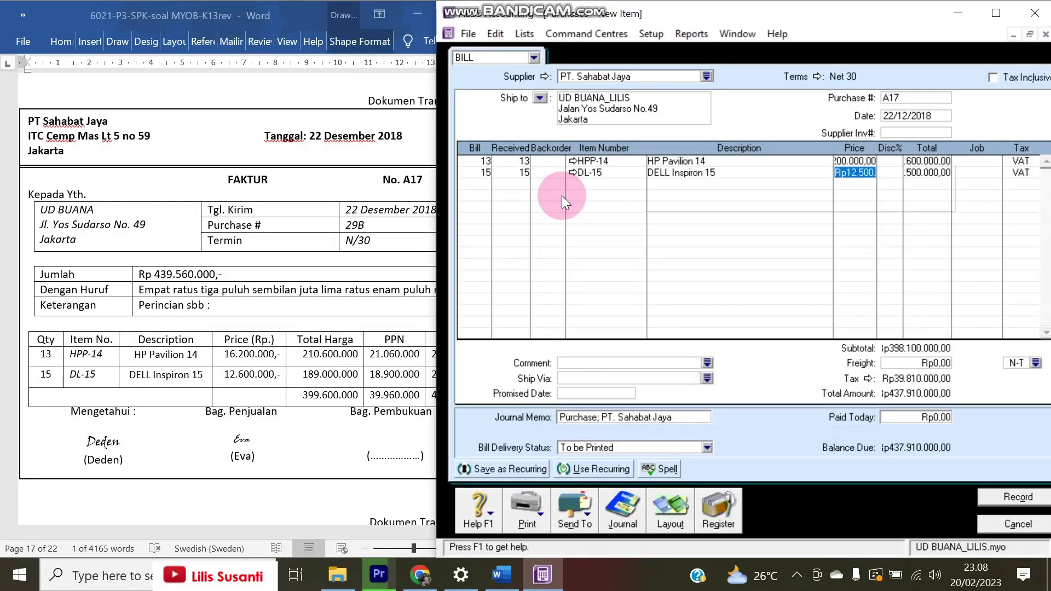
type("12")
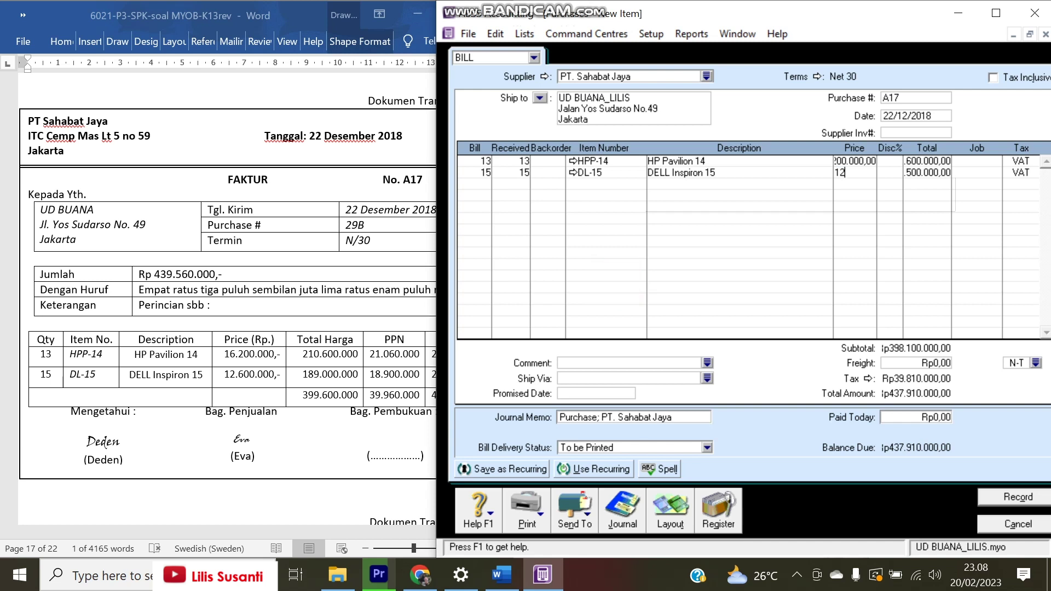
type("600000")
key("Return")
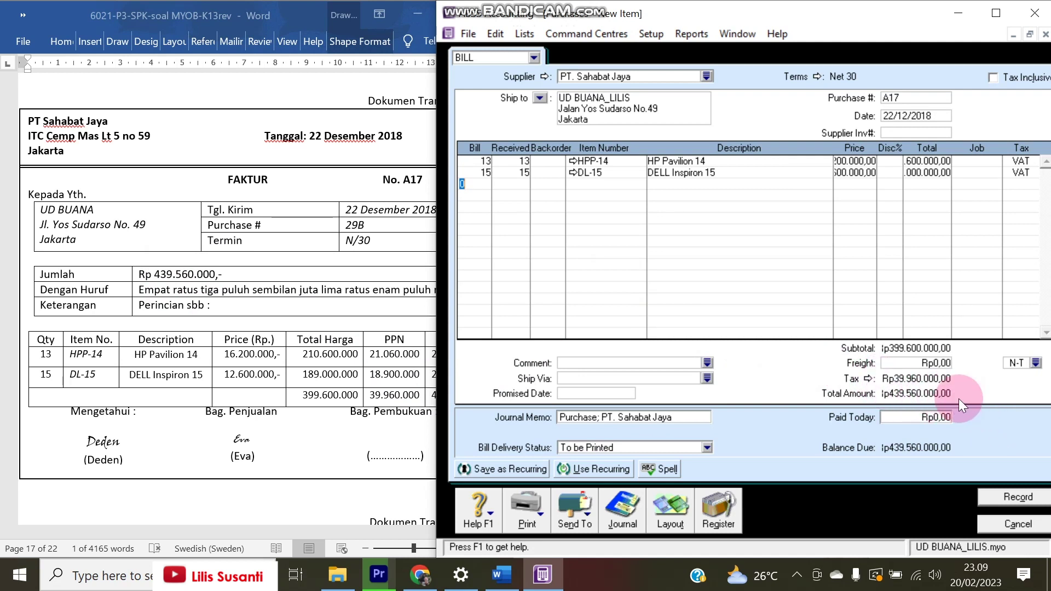
Record the PT. Sahabat Jaya bill, ignoring all spelling suggestions for Inspiron, and check its entry in the purchases journal
left_click_drag(439, 248, 423, 248)
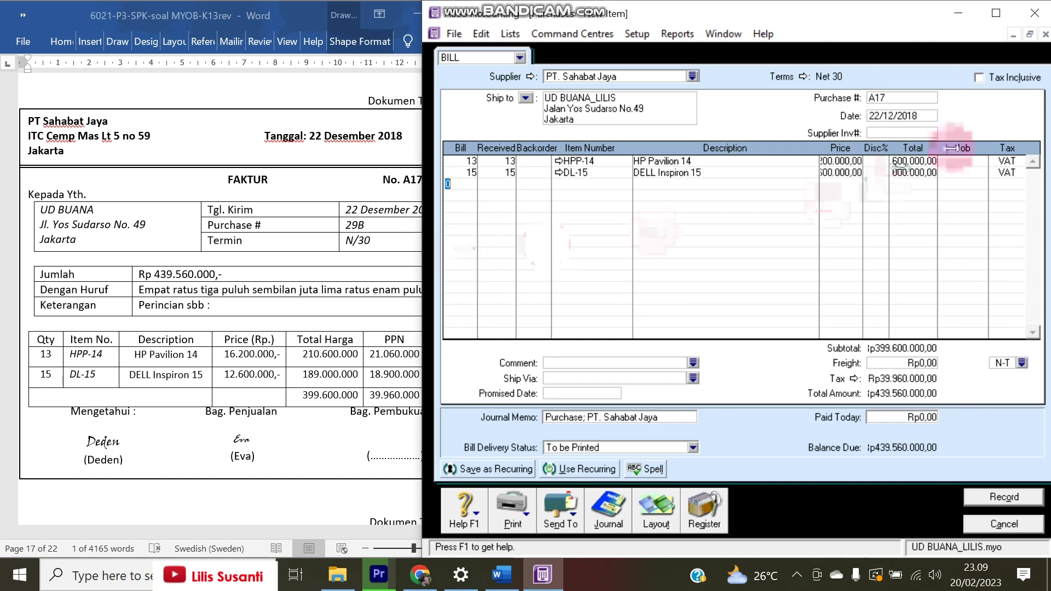
left_click(352, 298)
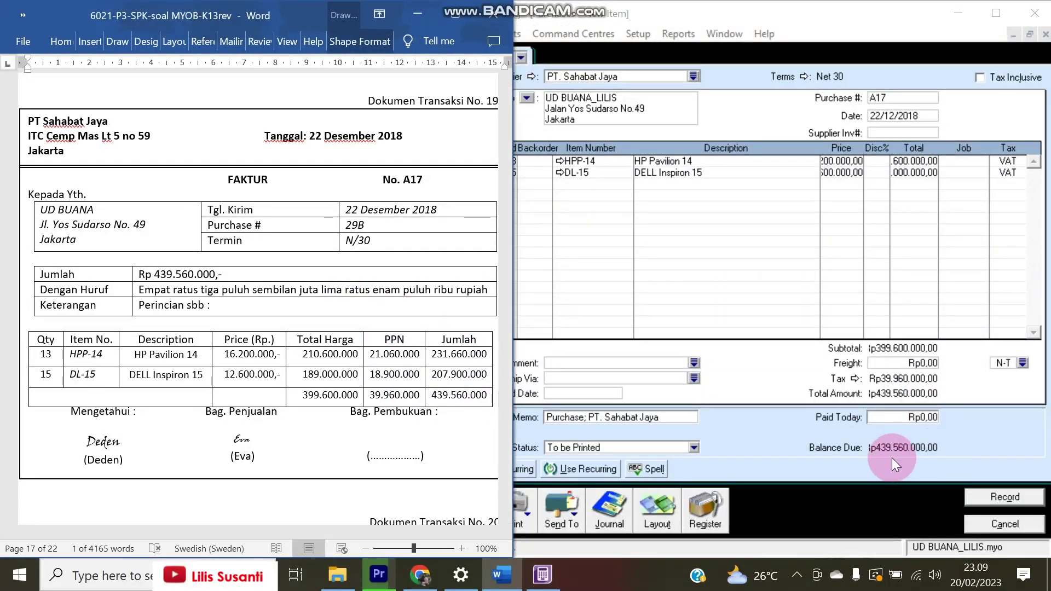
left_click(798, 429)
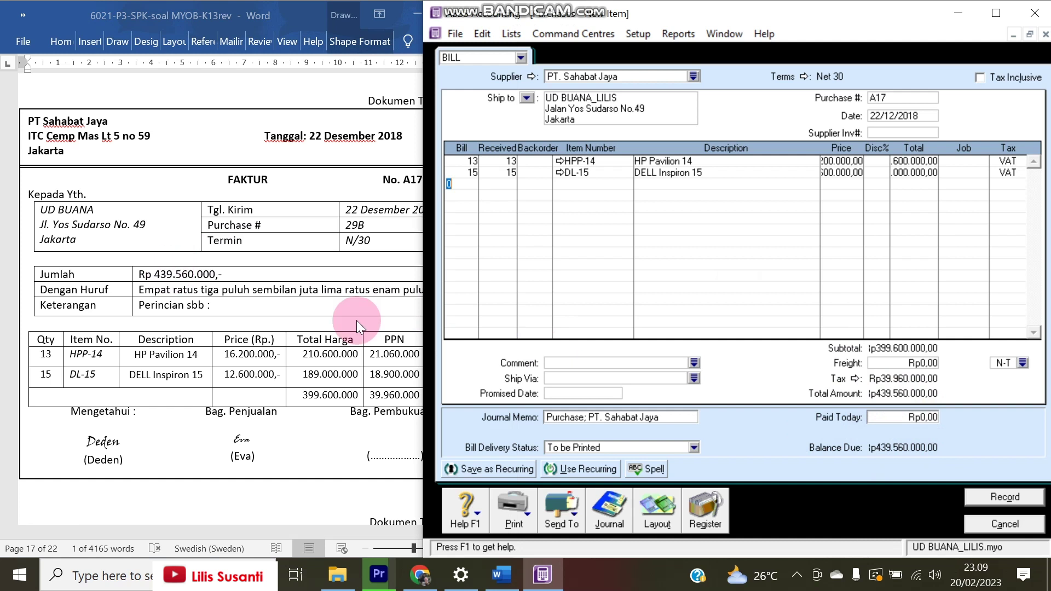
left_click(1004, 497)
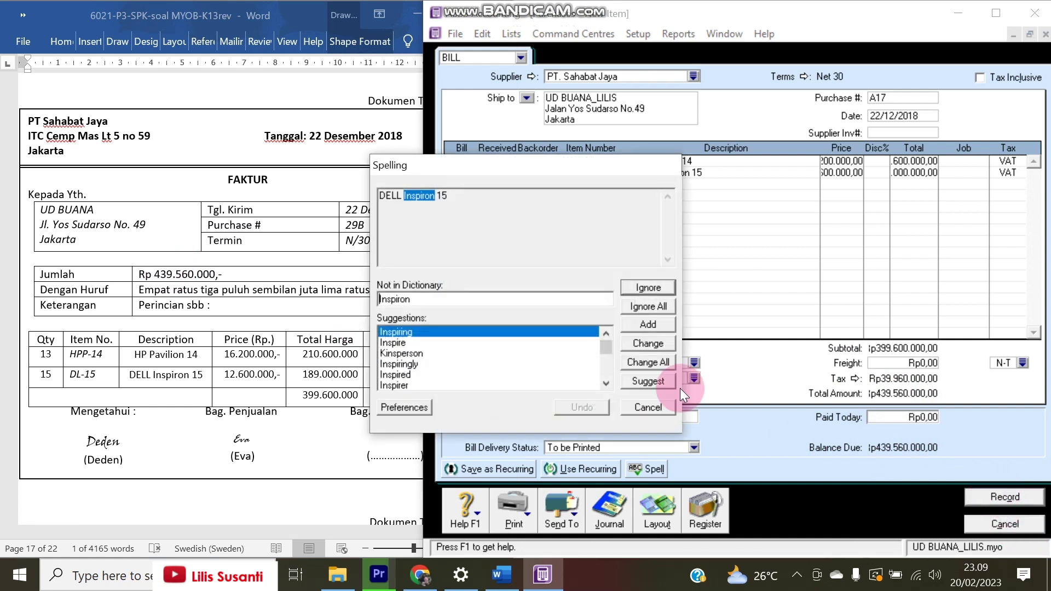
left_click(648, 306)
left_click(617, 516)
scroll(622, 265, "down", 3)
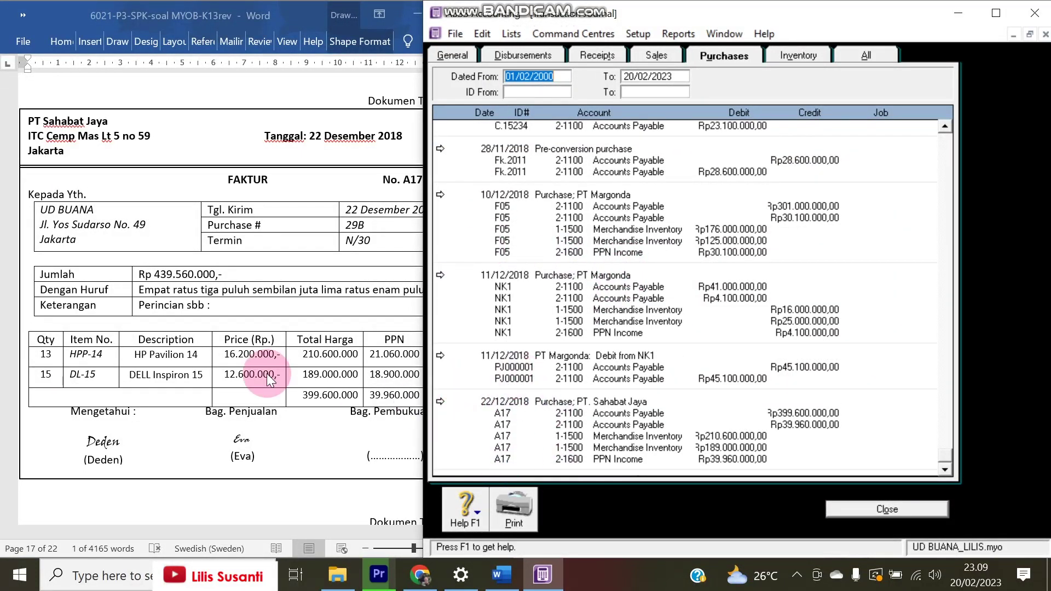
Switch to Word and read cash payment voucher BKK12-6, Dokumen Transaksi No. 20
left_click(230, 355)
scroll(241, 345, "down", 5)
scroll(253, 335, "down", 3)
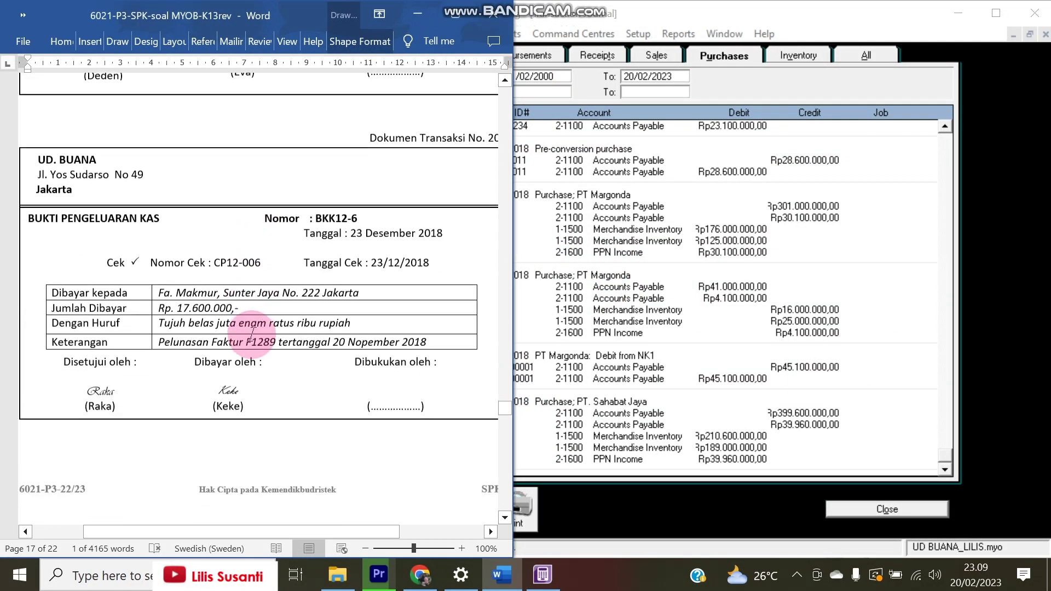
left_click_drag(513, 328, 526, 326)
left_click(334, 531)
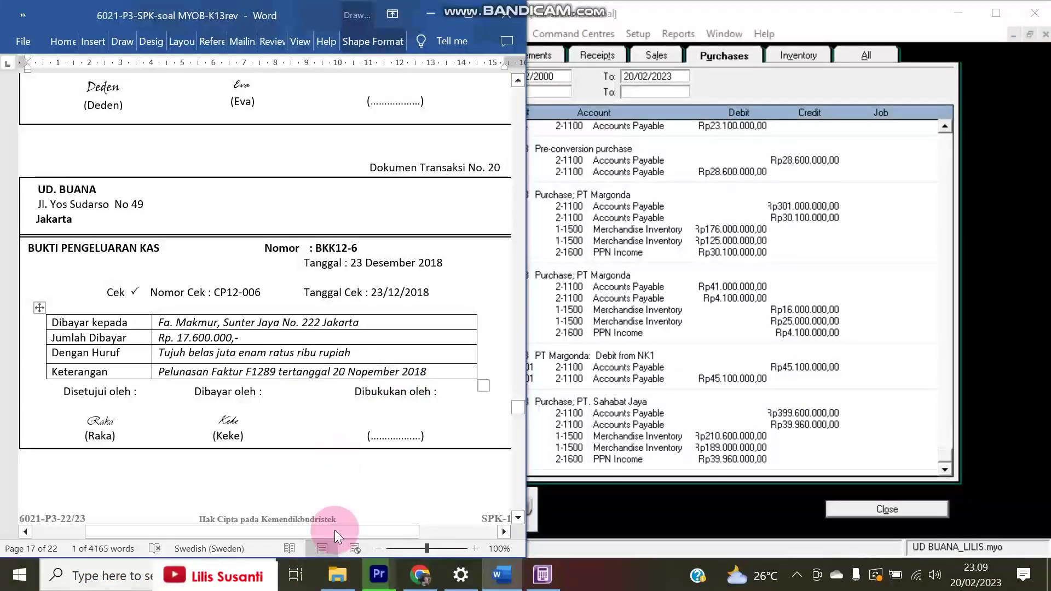
left_click(523, 75)
left_click(518, 80)
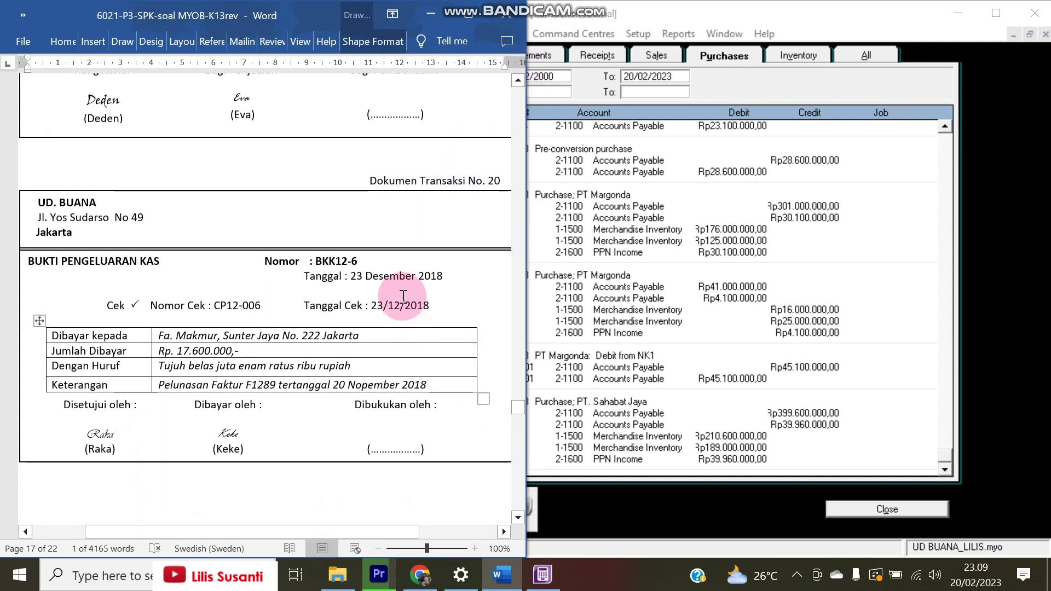
Leave the purchases journal and bill form, and start a bill payment to supplier Fa. Makmur
left_click(908, 511)
left_click(972, 529)
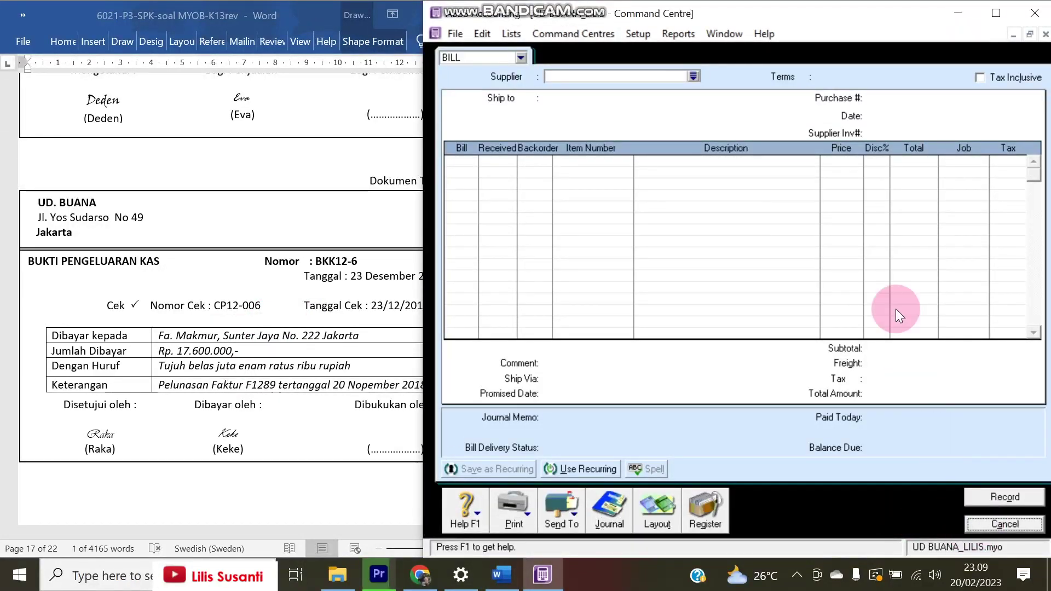
left_click(925, 208)
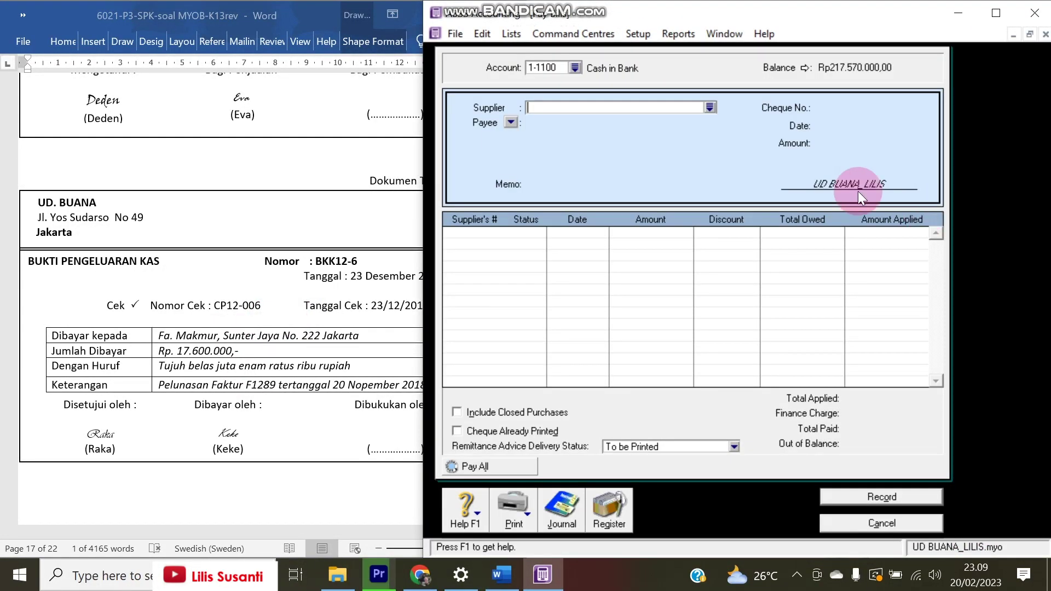
left_click(710, 108)
left_click(596, 200)
double_click(596, 199)
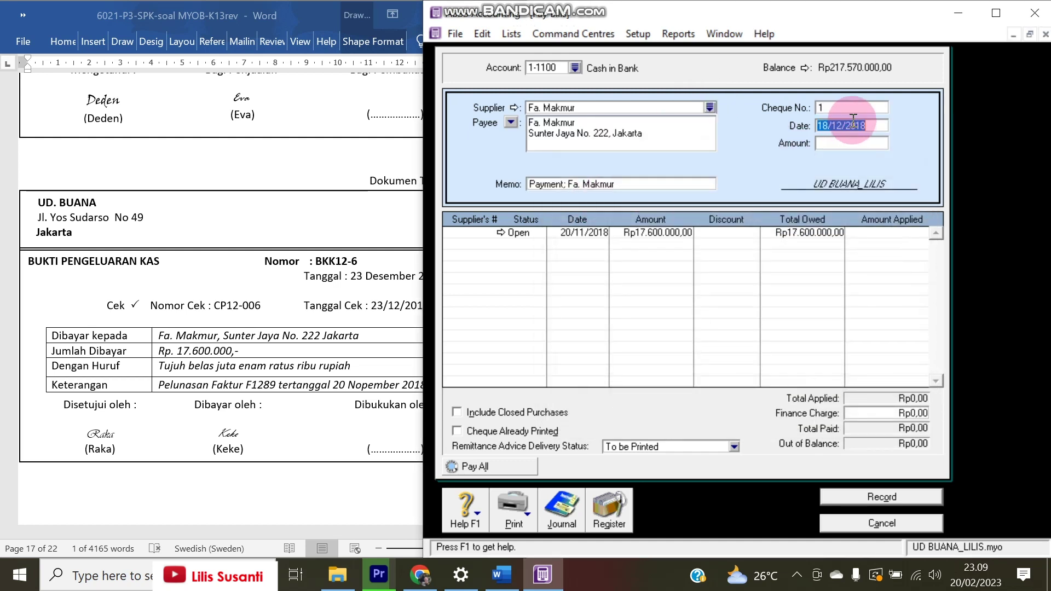
Set the Fa. Makmur payment's date to 23/12/2018, cheque number to BKK12-6 and amount to 17600000
left_click(824, 127)
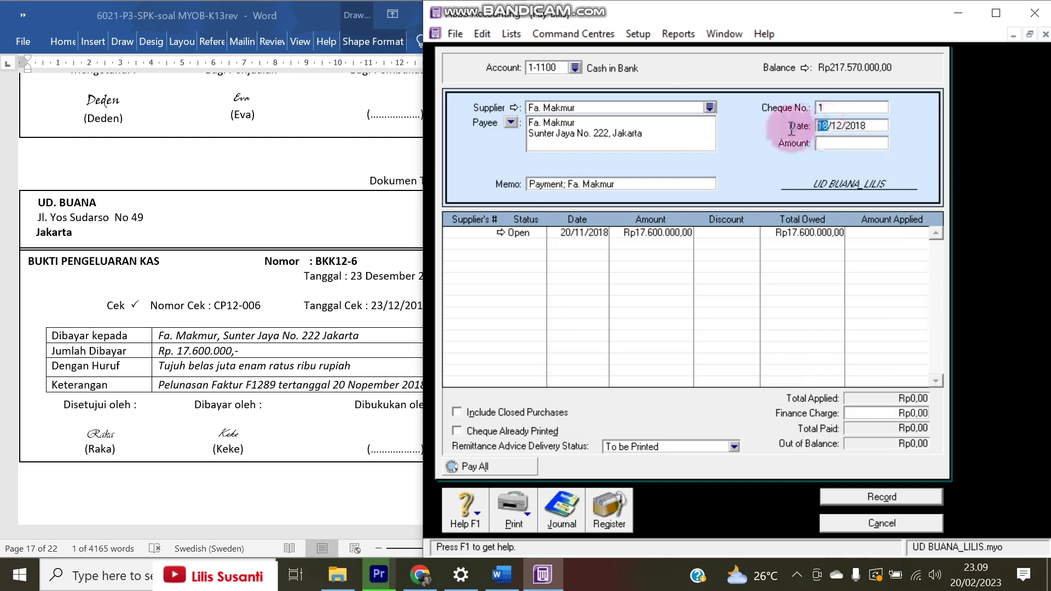
type("23/12/2018")
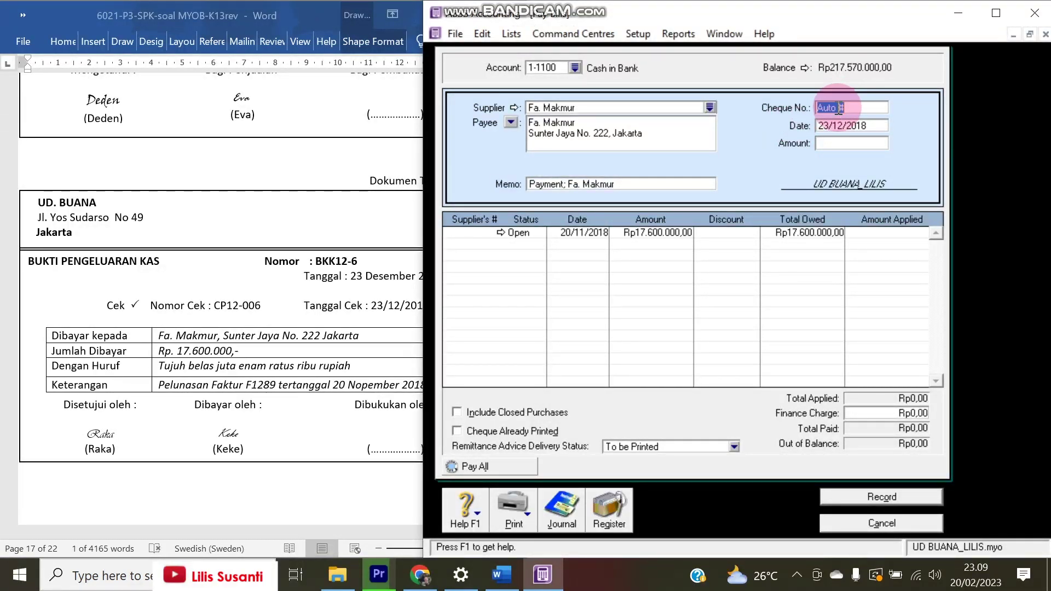
type("BKK120")
type("6")
key("Tab")
key("Tab")
type("17.600.000")
key("Tab")
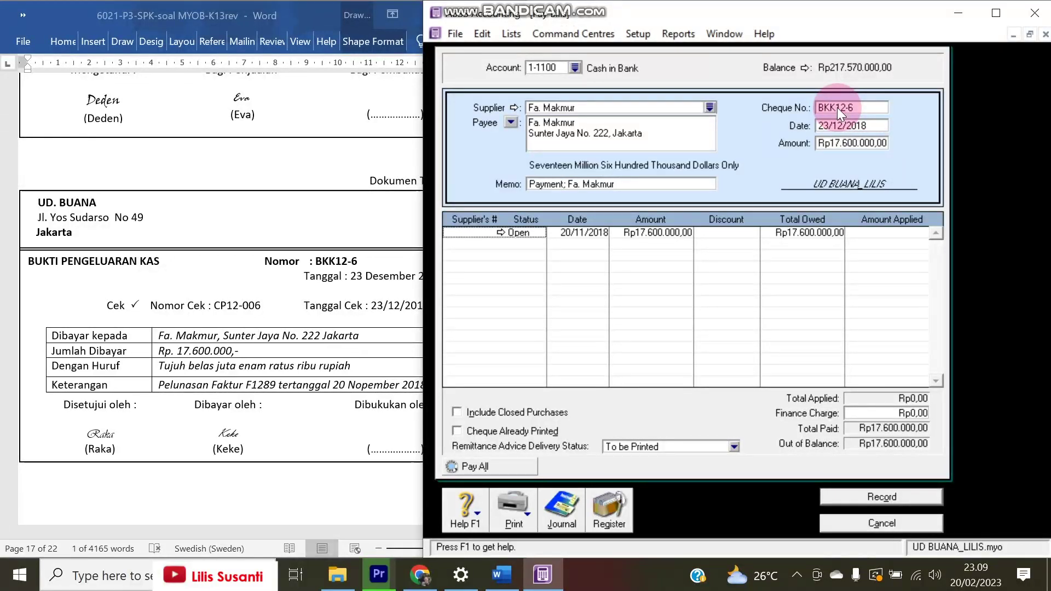
Apply the payment in full to the open purchase of 20/11/2018 and record it
left_click(868, 235)
key("Tab")
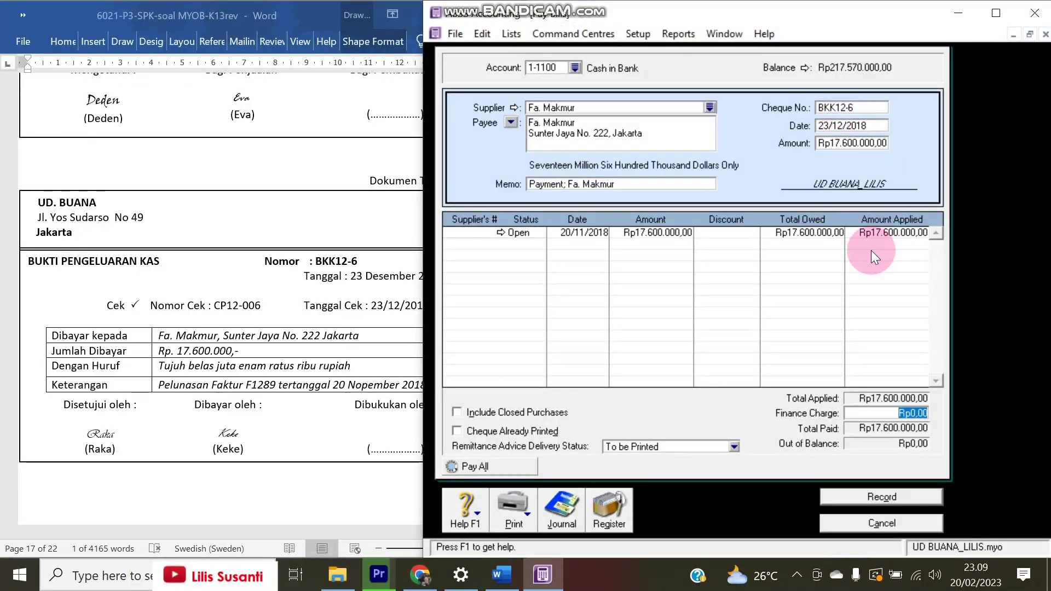
left_click(910, 495)
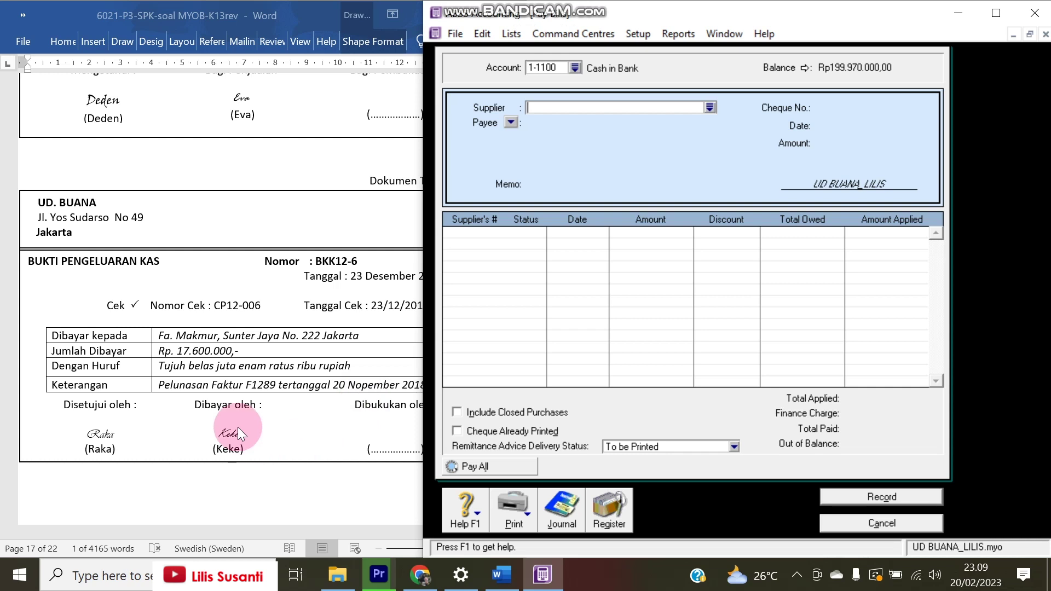
Show Dokumen Transaksi No. 21 in Word, leave the bill payment form and start a customer receipt from Maju Elex
left_click(237, 416)
scroll(305, 328, "down", 10)
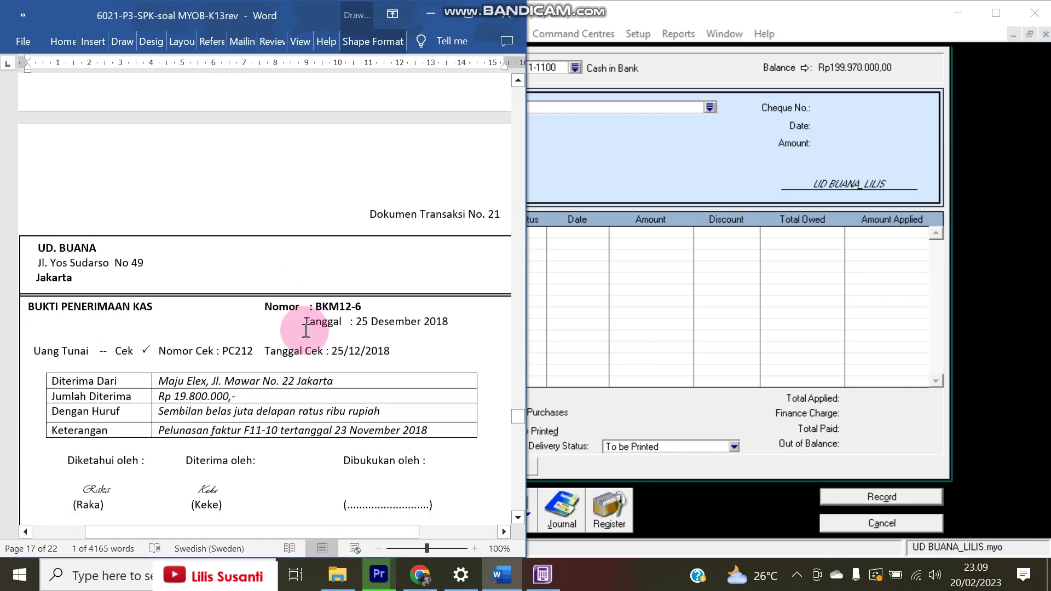
scroll(306, 331, "up", 1)
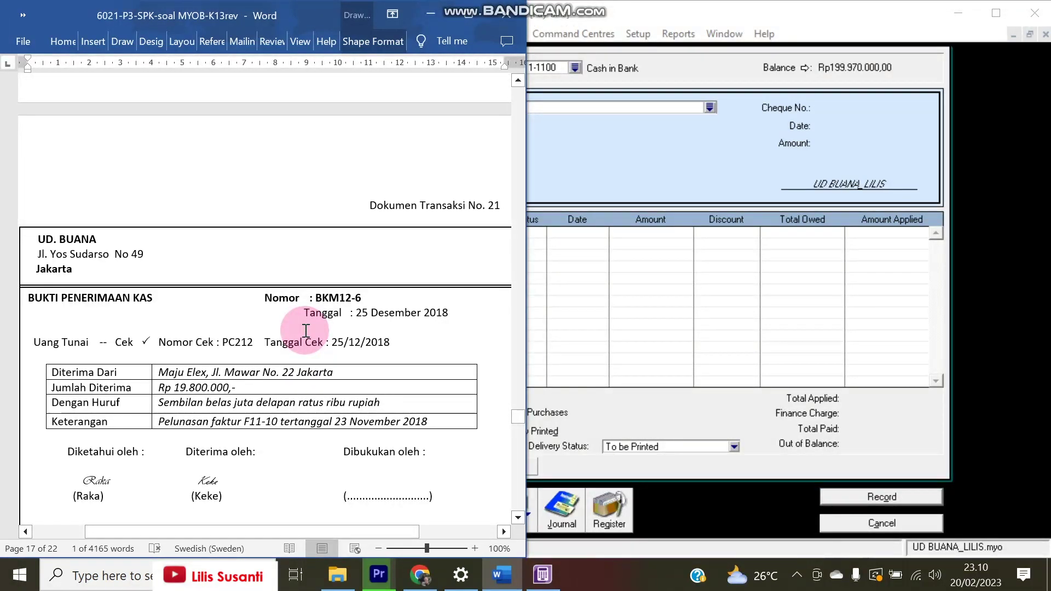
left_click(840, 523)
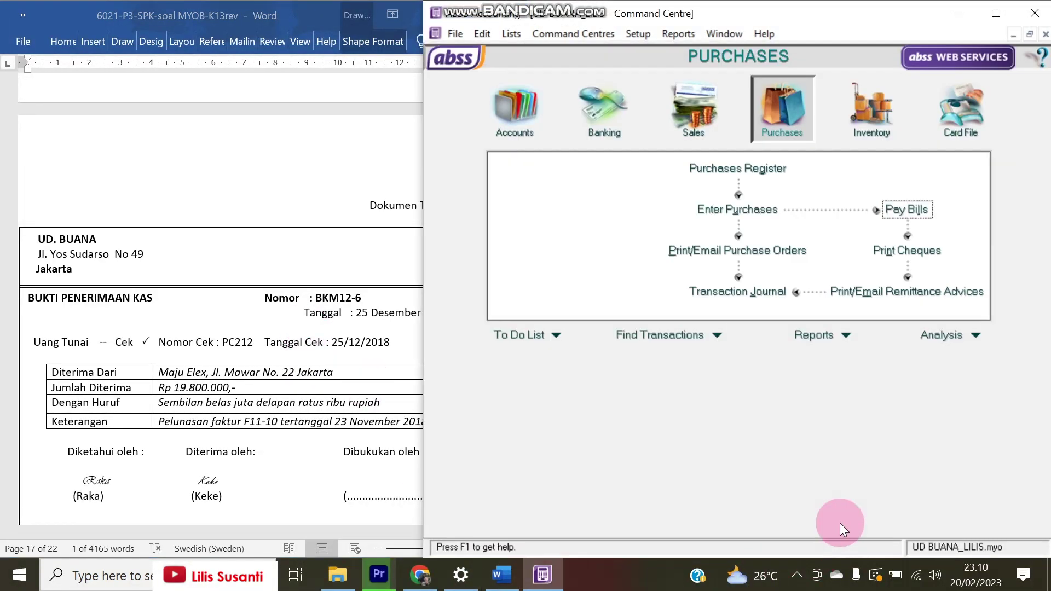
left_click(693, 109)
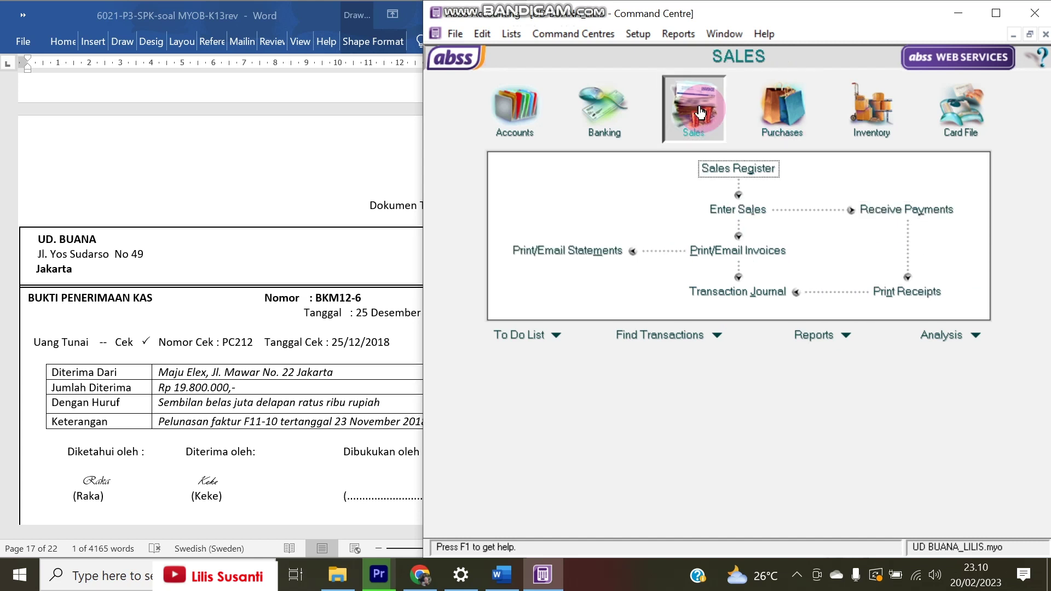
left_click(935, 216)
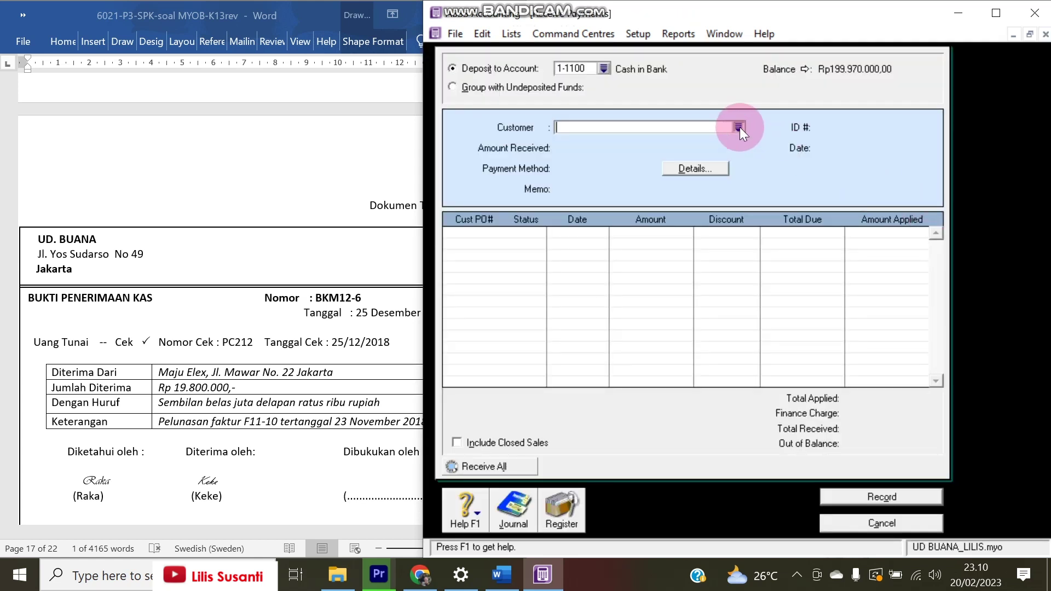
left_click(739, 127)
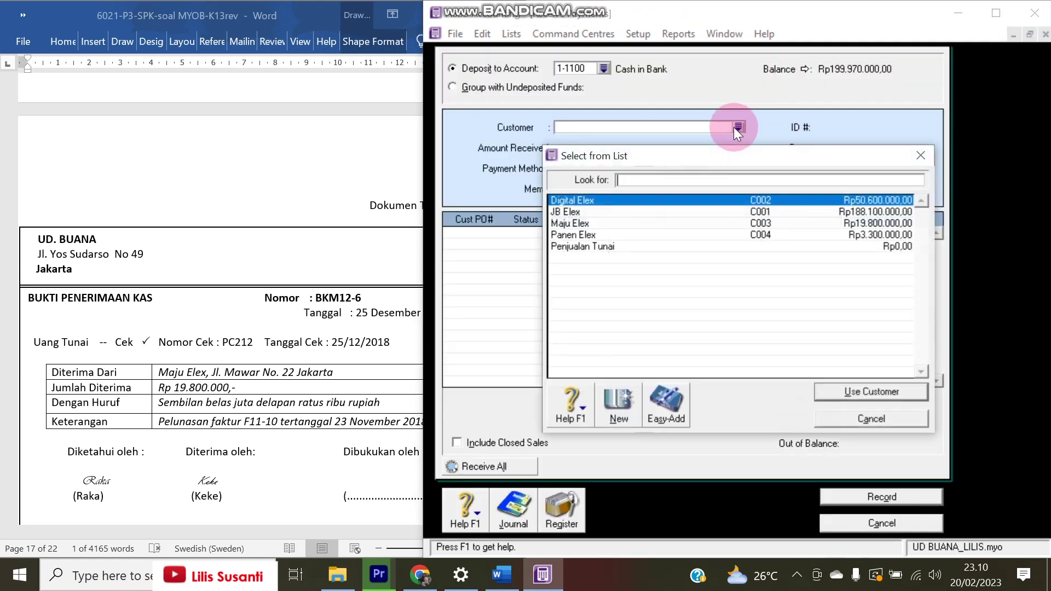
double_click(603, 222)
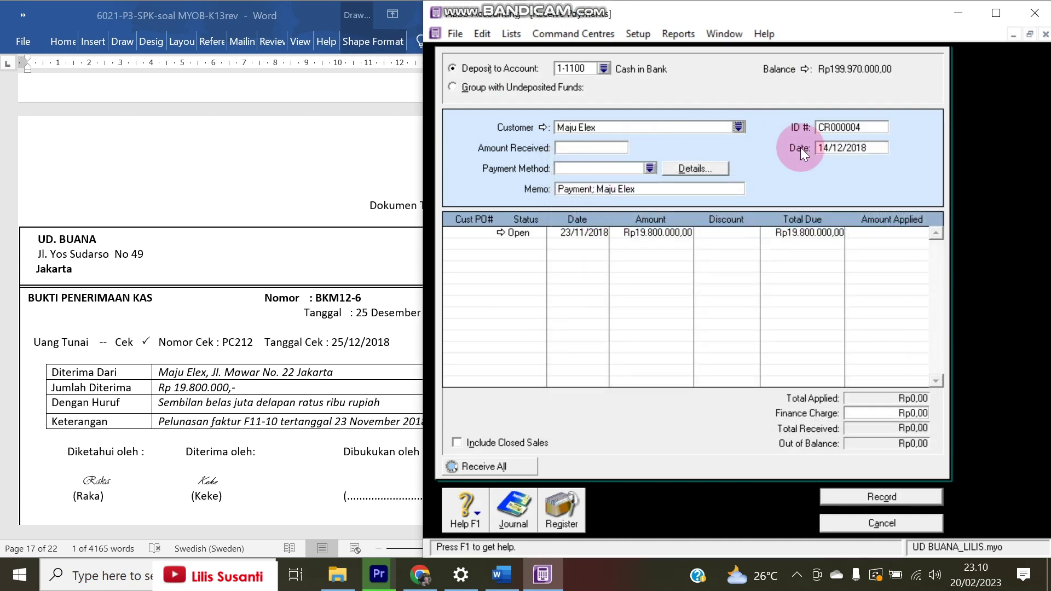
Set the Maju Elex receipt's date to 25/12/2018 and the amount received to 19800000
left_click(821, 148)
left_click(824, 148)
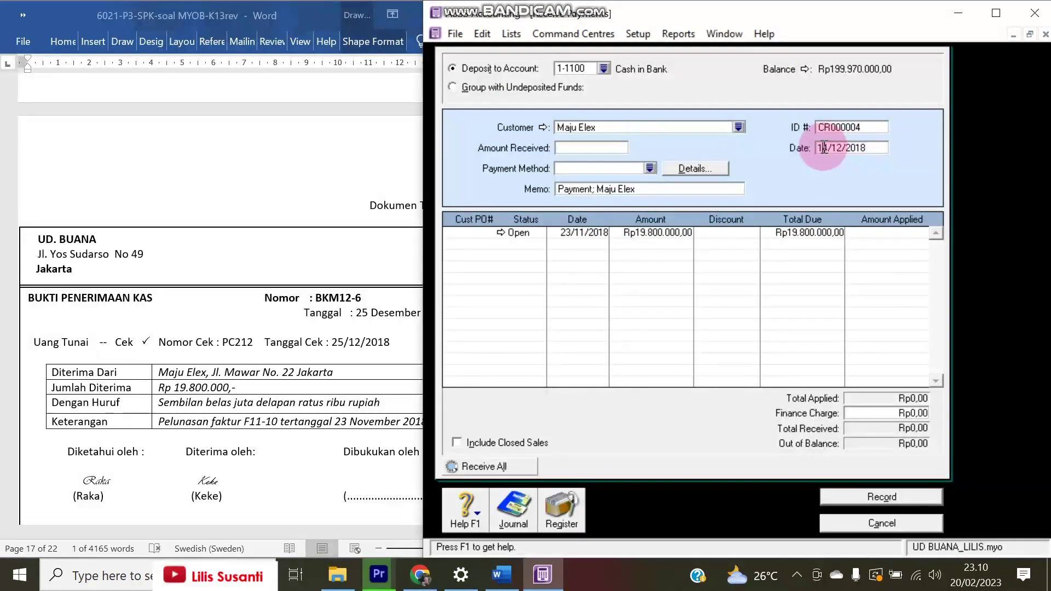
double_click(820, 147)
type("25")
key("Tab")
left_click(606, 149)
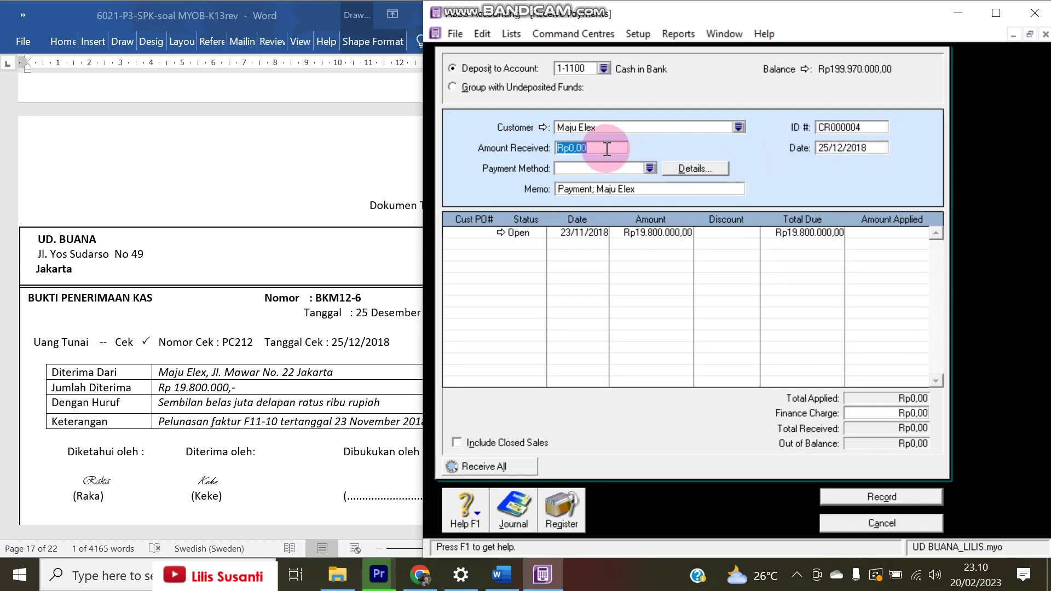
type("19800000")
key("Tab")
Apply the receipt in full to the open sale of 23/11/2018, record it and close the receipt form
left_click(898, 236)
left_click(890, 497)
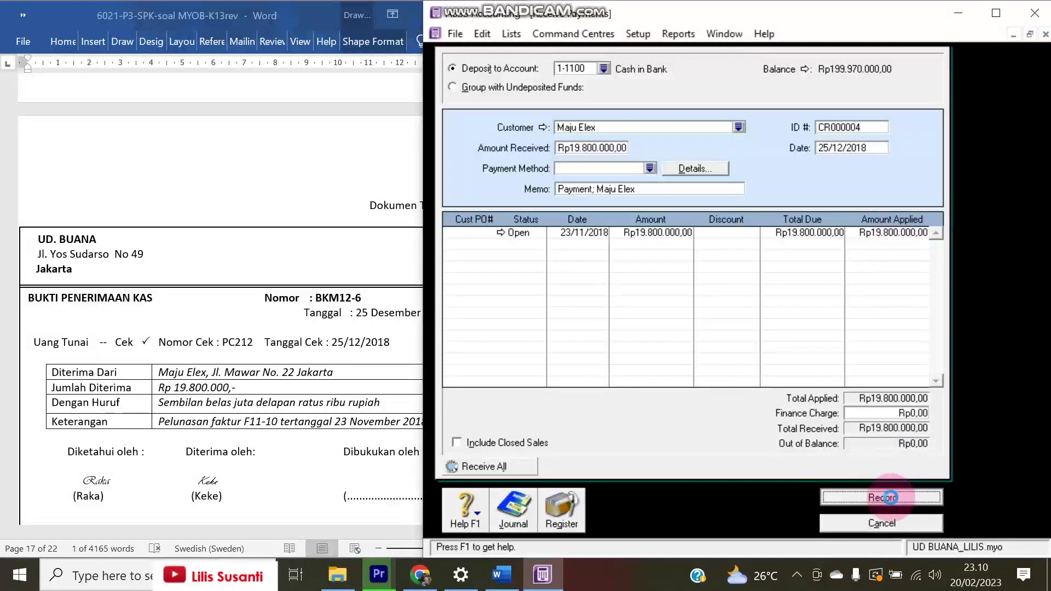
left_click(892, 517)
Check the latest entries in the transaction journal covering all transaction types
left_click(734, 288)
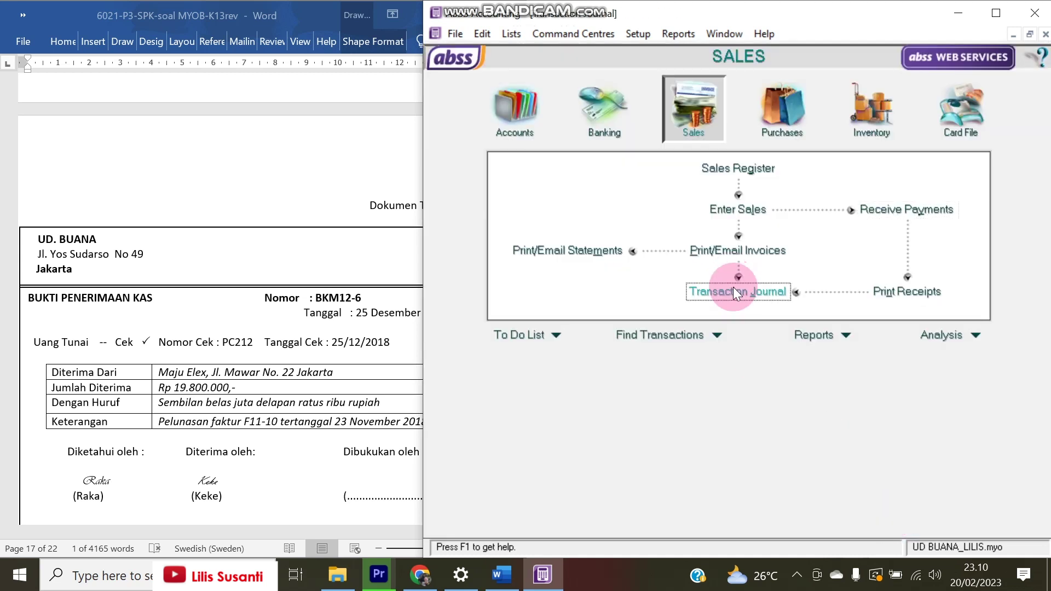
left_click(878, 53)
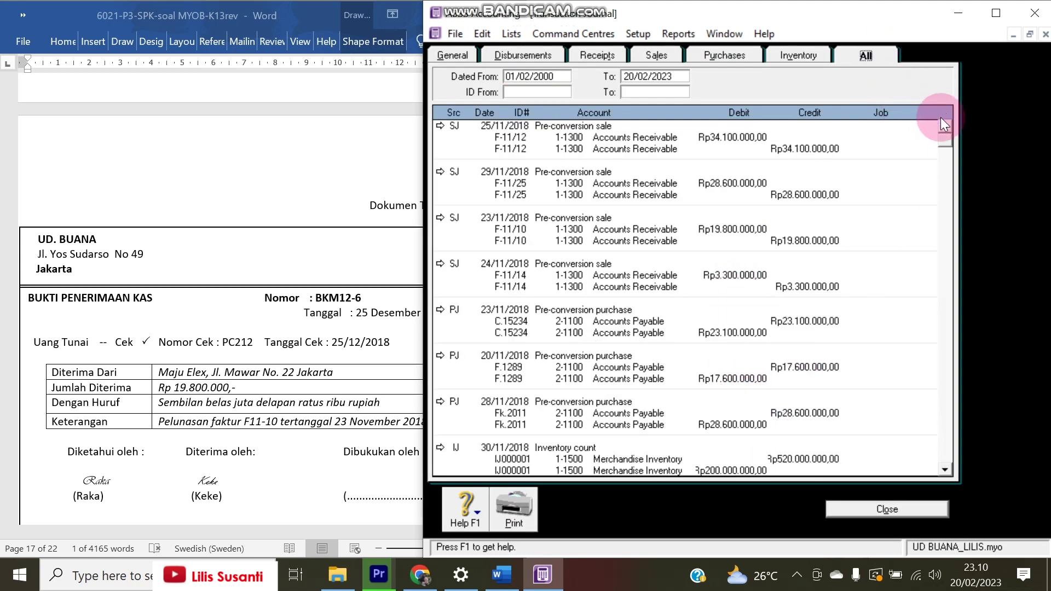
left_click_drag(944, 142, 945, 460)
Show petty cash voucher V12-4 in Word, close the transaction journal and open a new Spend Money entry
left_click(246, 299)
scroll(247, 287, "down", 10)
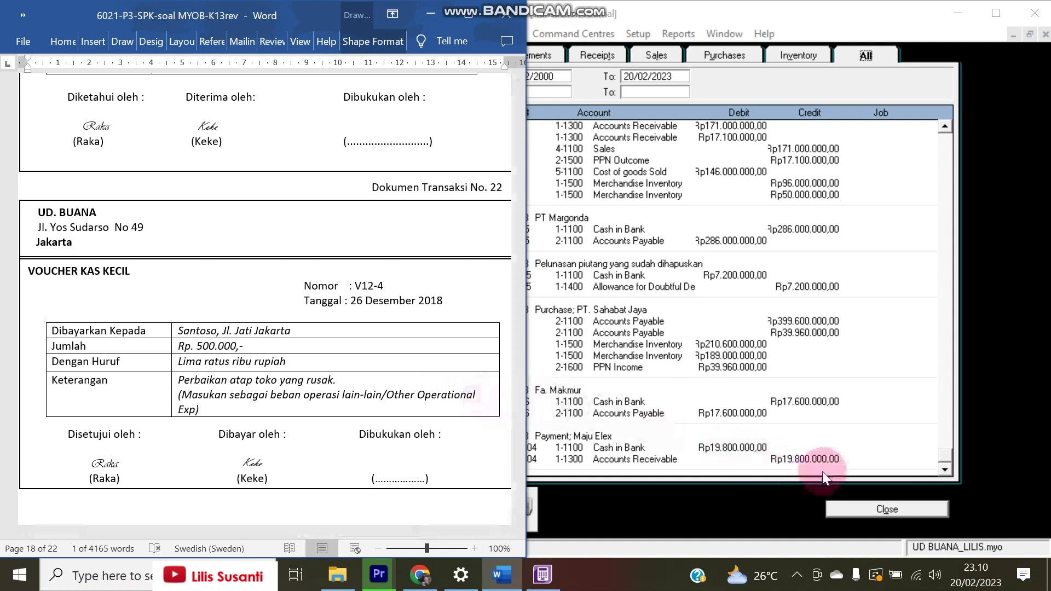
left_click(876, 513)
left_click(605, 107)
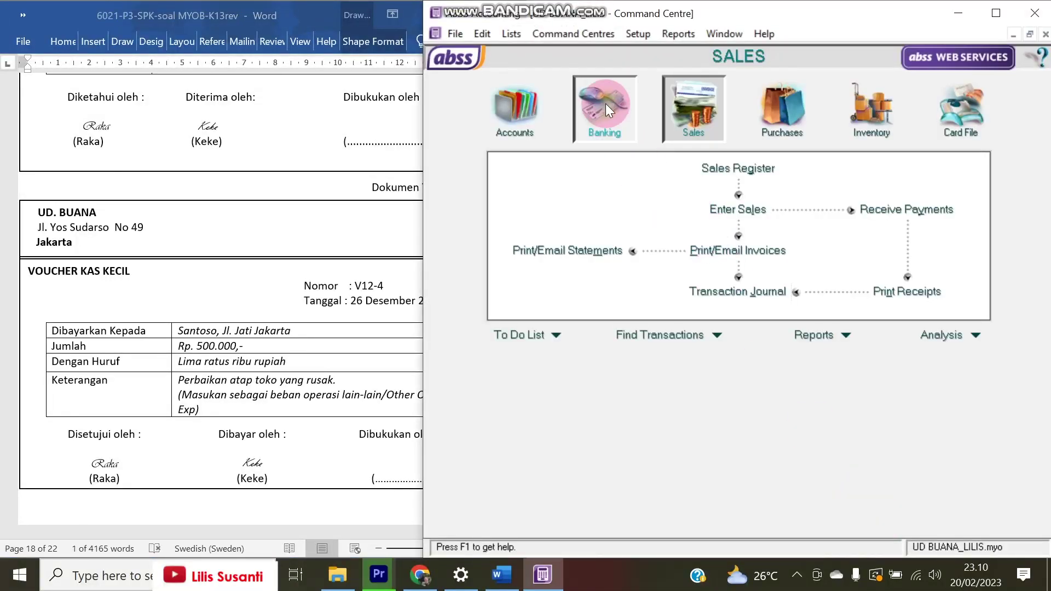
left_click(569, 181)
Set the payment's date to 26/12/2018 and the amount to 500000
left_click(803, 125)
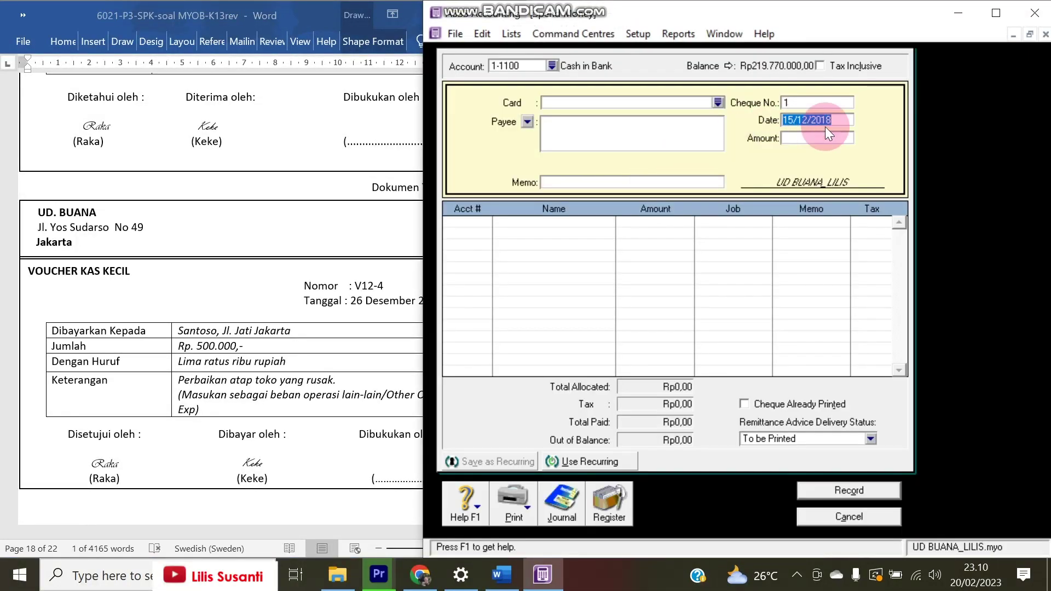
left_click(787, 119)
left_click_drag(787, 119, 780, 116)
type("26")
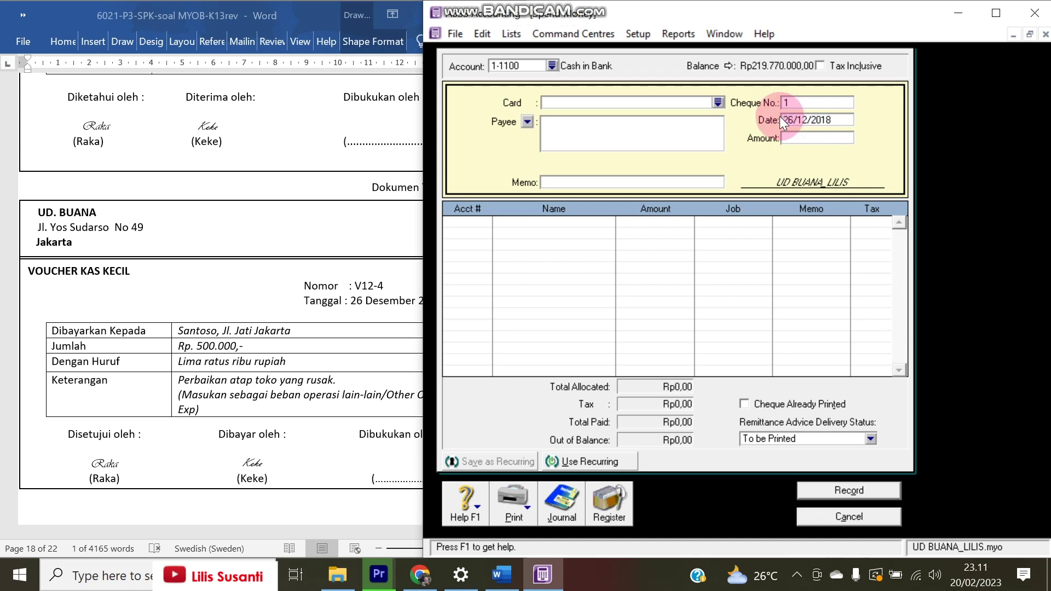
key("Tab")
type("500")
key("Tab")
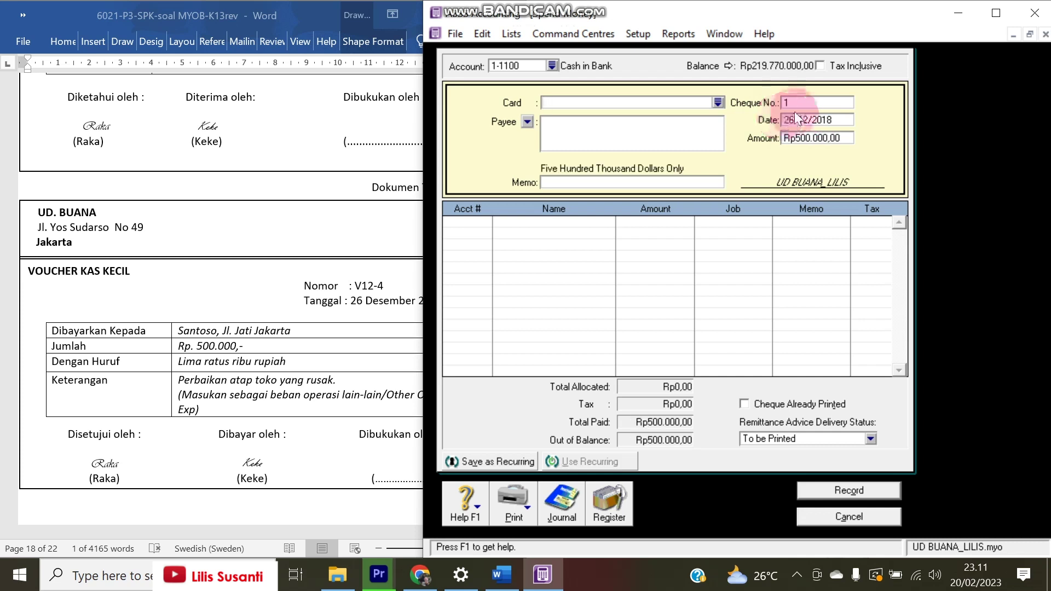
Set the cheque number of the petty cash payment to V12-5
type("V")
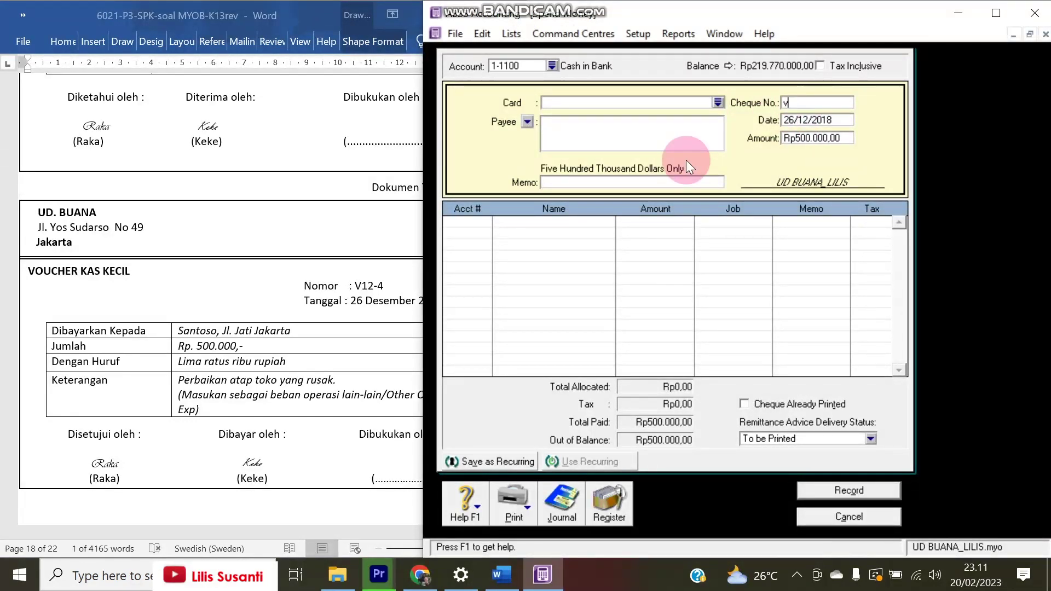
type("12-5")
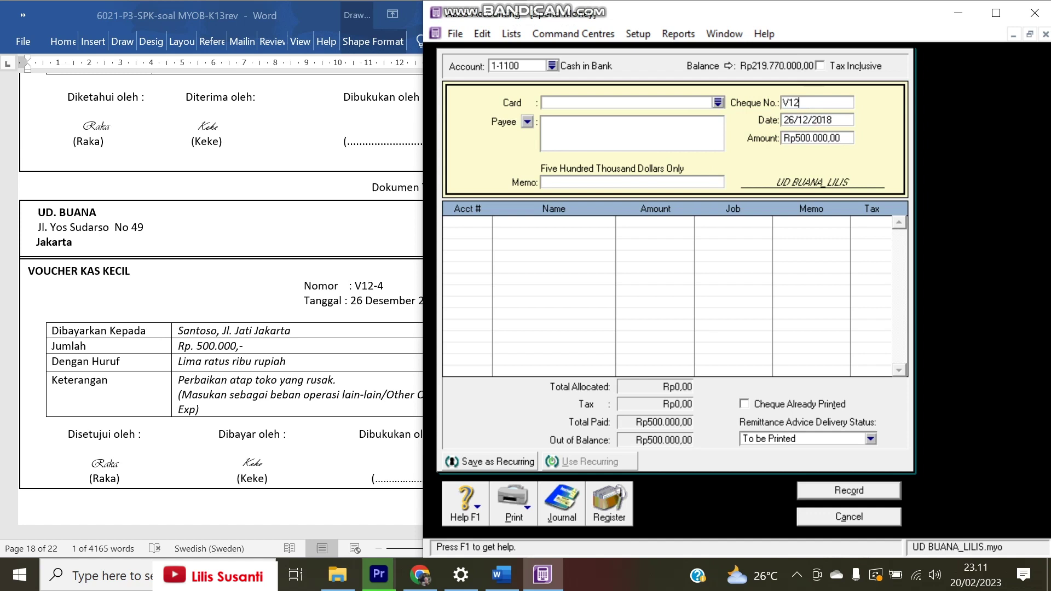
key("Tab")
key("Tab")
key("Tab")
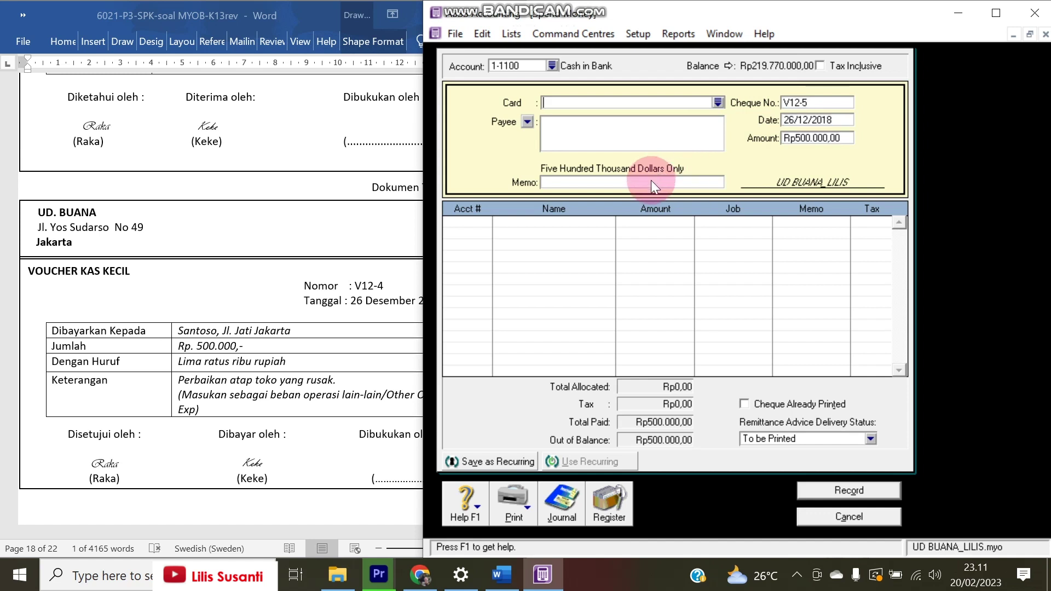
Copy "Perbaikan atap toko yang rusak" from the Word voucher into the payment's memo
left_click(173, 408)
left_click_drag(178, 380, 330, 377)
key("ctrl+c")
left_click(606, 184)
key("ctrl+v")
Allocate the payment to account 6-1800 Other Operating Expense and record it
key("Tab")
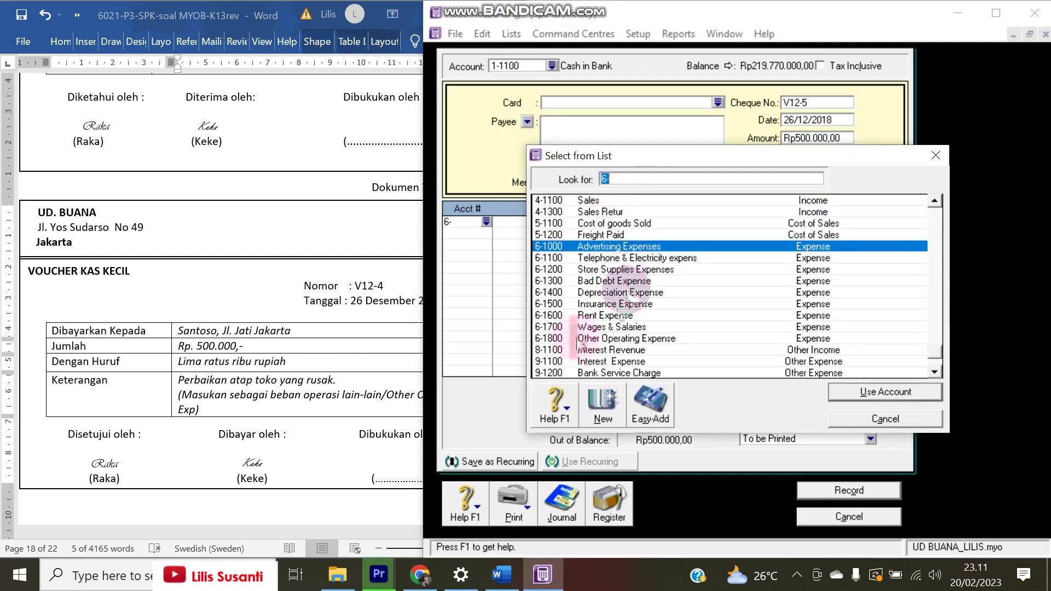
double_click(613, 341)
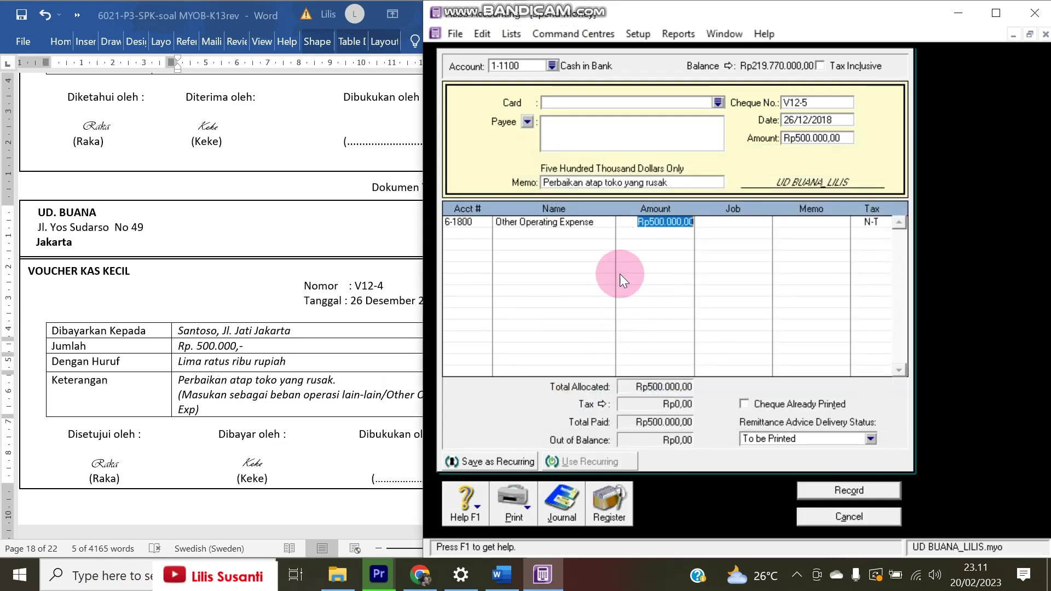
left_click(832, 490)
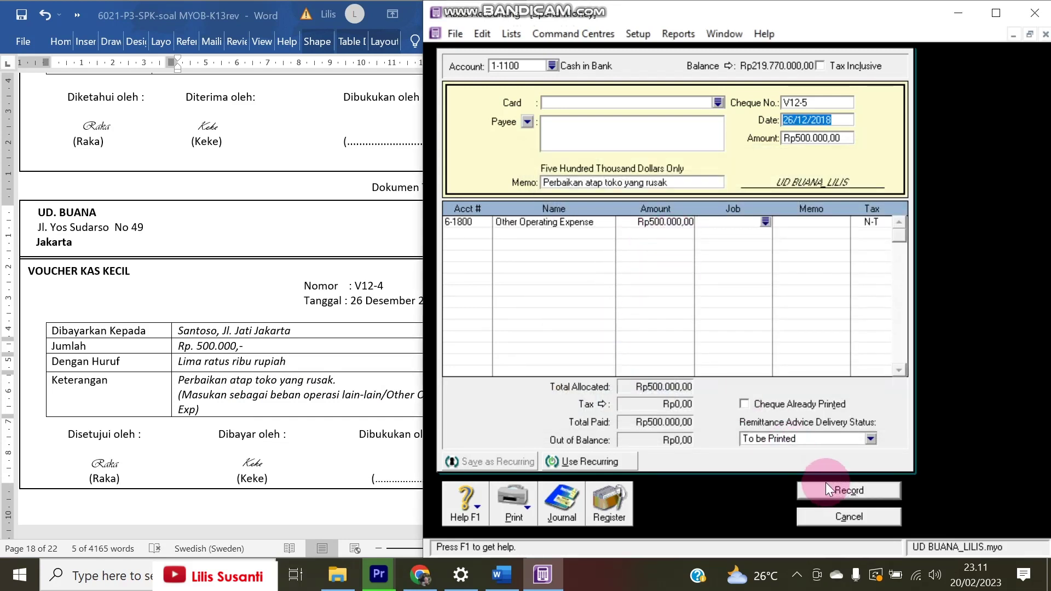
Review voucher V12-4 in Word and check the latest entry in the disbursements journal
left_click(336, 346)
scroll(336, 347, "down", 10)
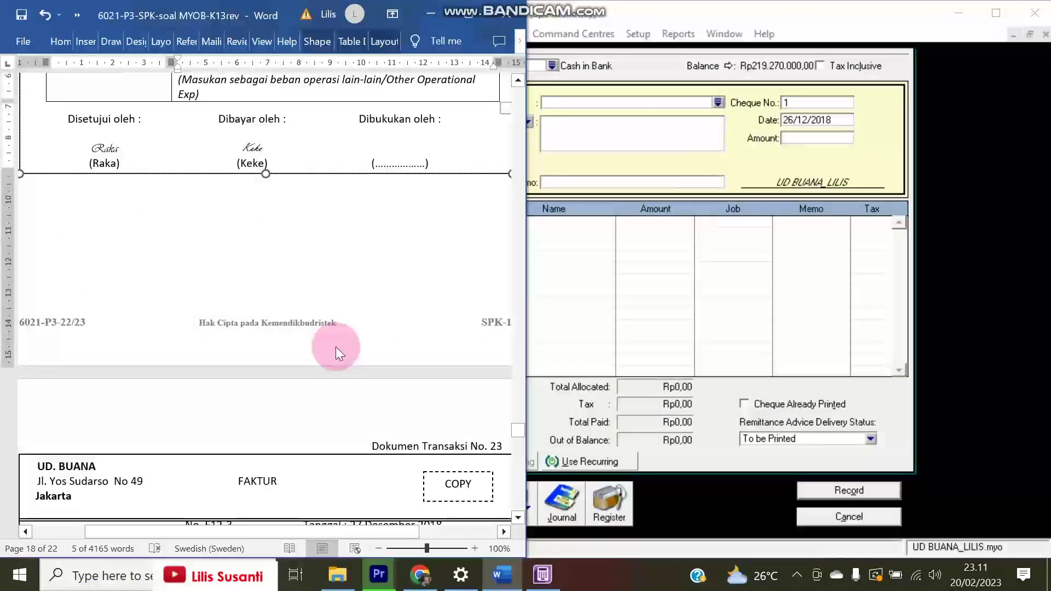
scroll(339, 350, "up", 8)
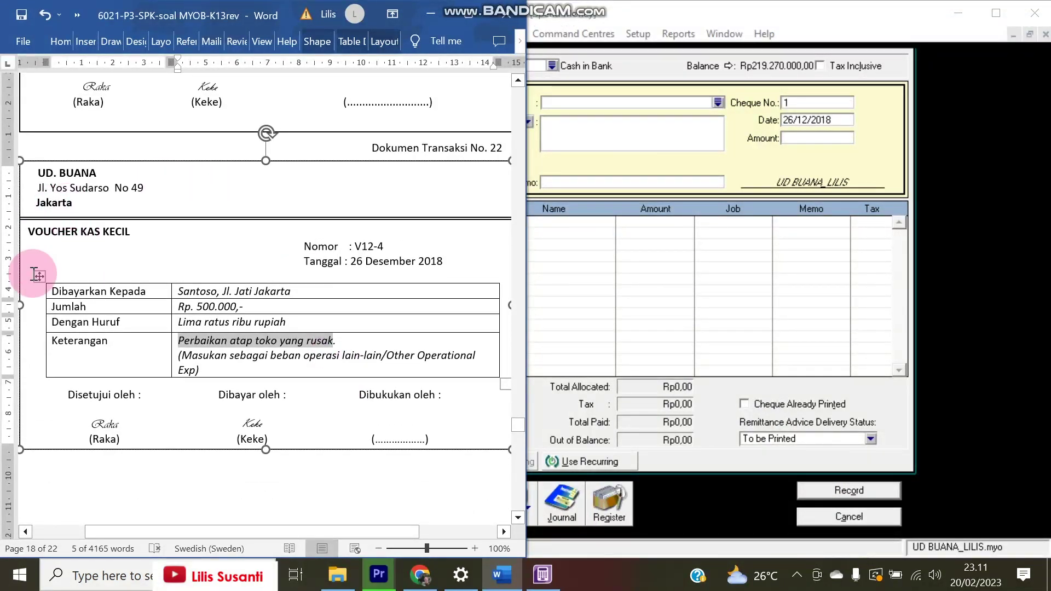
left_click(641, 279)
left_click(554, 517)
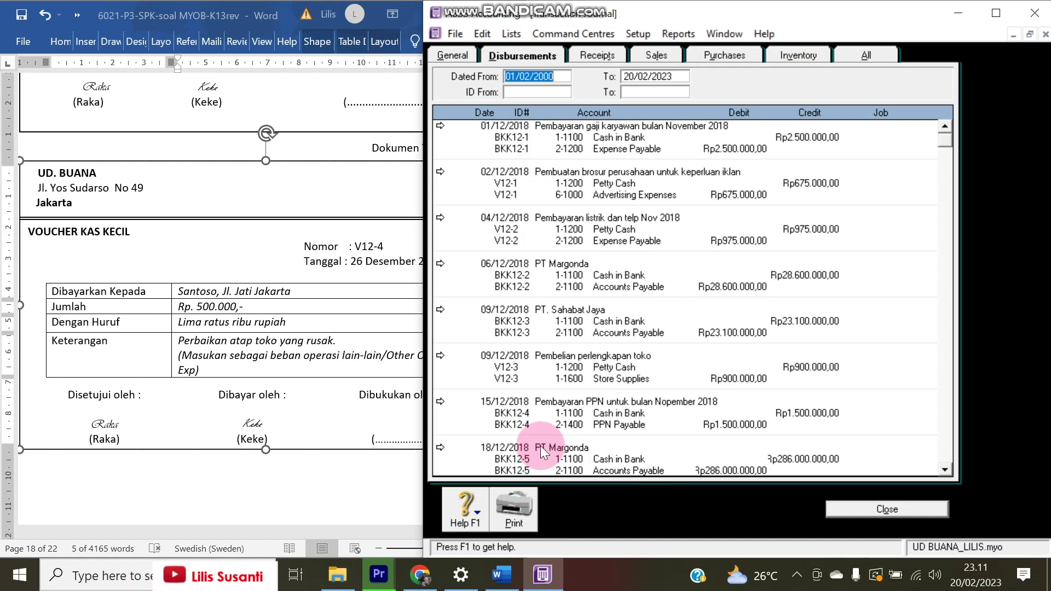
scroll(580, 394, "down", 3)
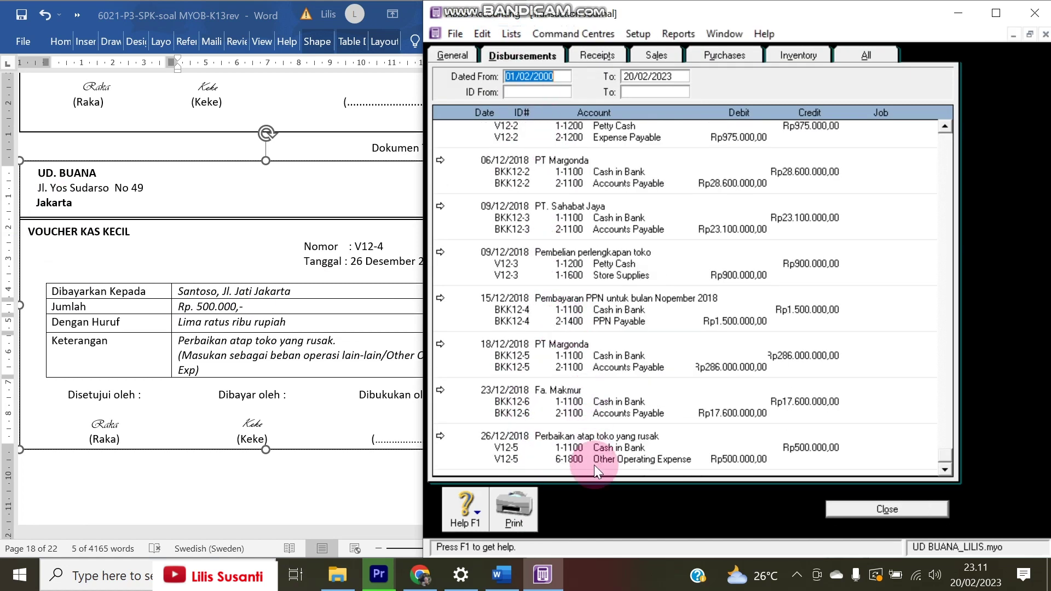
Change the paying account of the 26/12/2018 roof repair entry to 1-1200 Petty Cash, save it and return to the journal
left_click(441, 436)
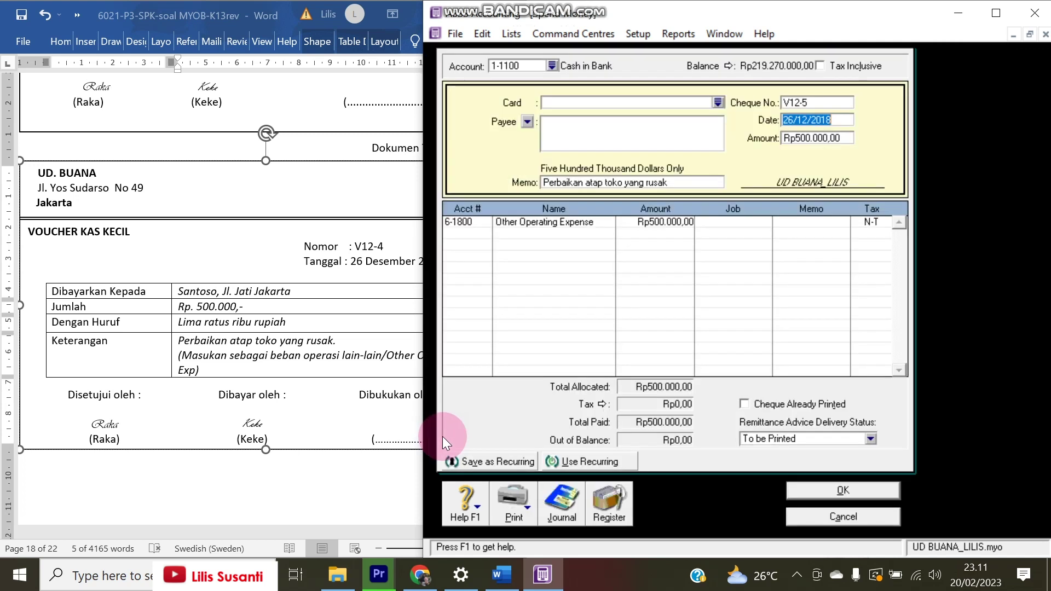
left_click(550, 65)
double_click(580, 212)
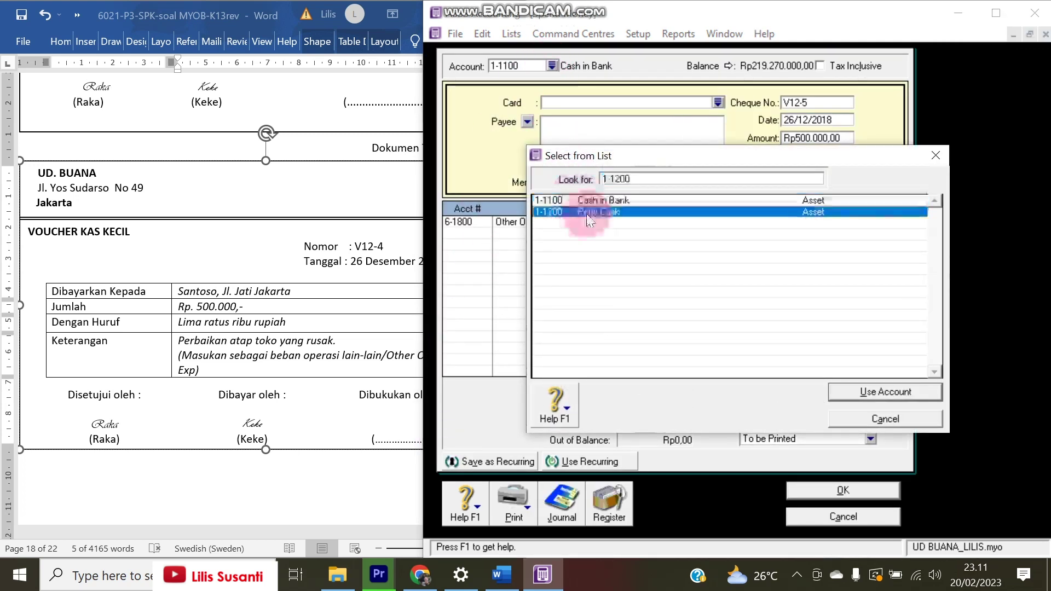
left_click(804, 493)
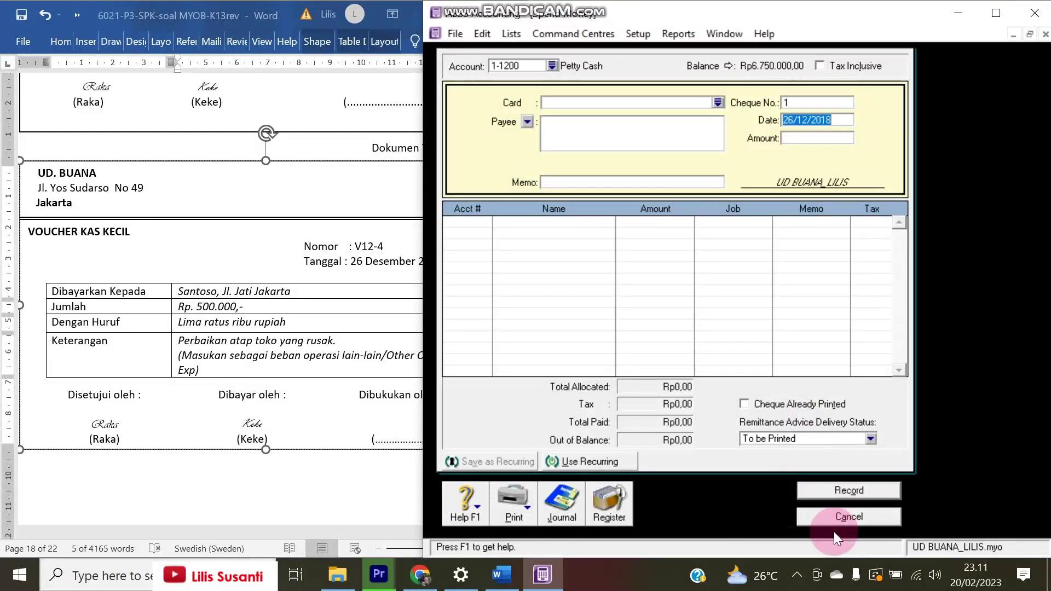
left_click(836, 514)
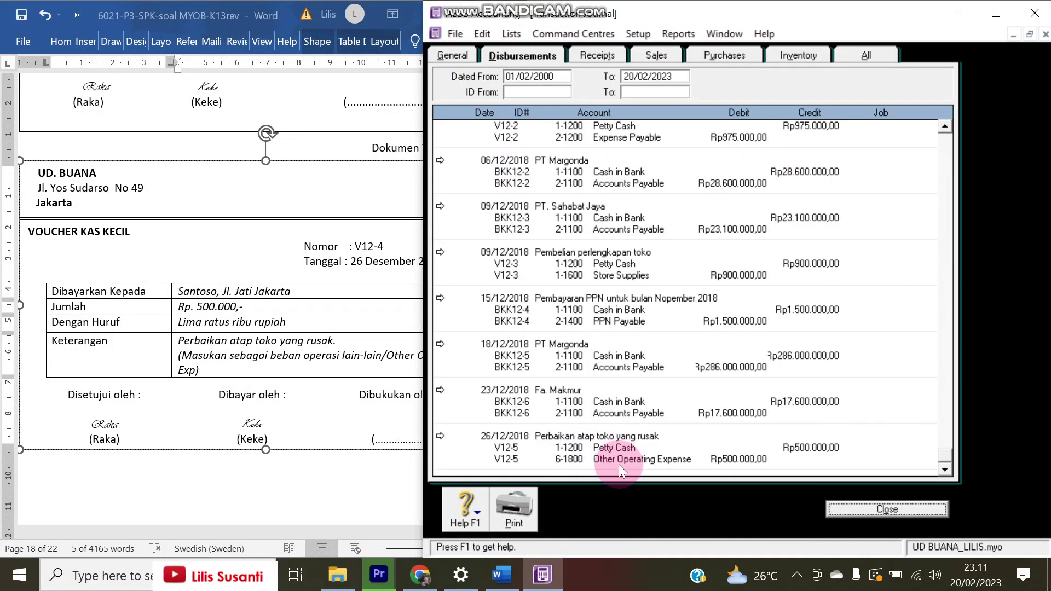
Show sales invoice F12-3 in Word, then replace the transaction journal with the Sales command centre
left_click_drag(177, 341, 335, 341)
scroll(305, 348, "down", 7)
scroll(305, 350, "down", 5)
scroll(305, 351, "up", 1)
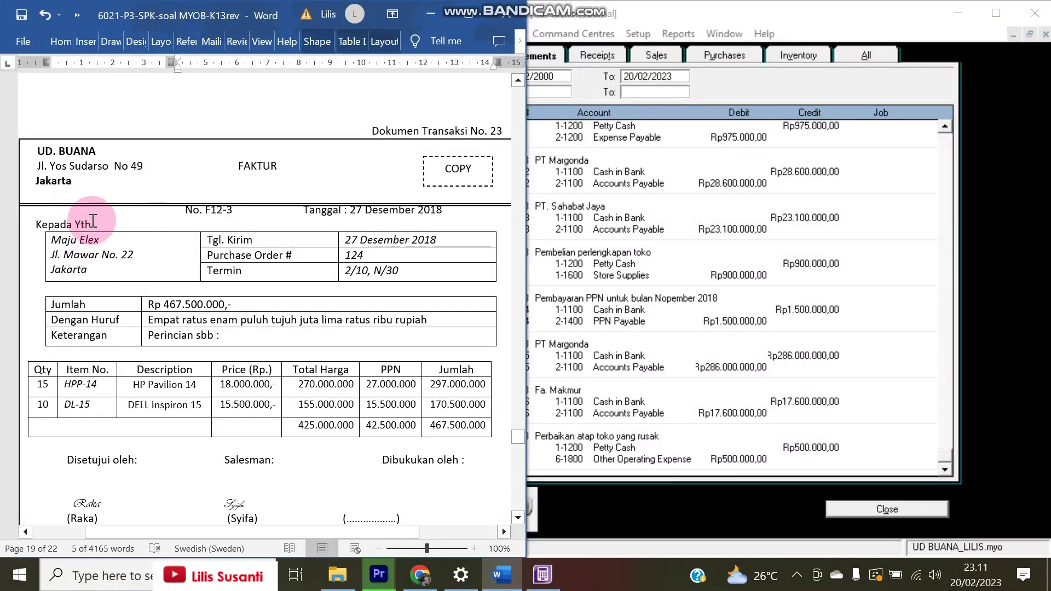
left_click(864, 508)
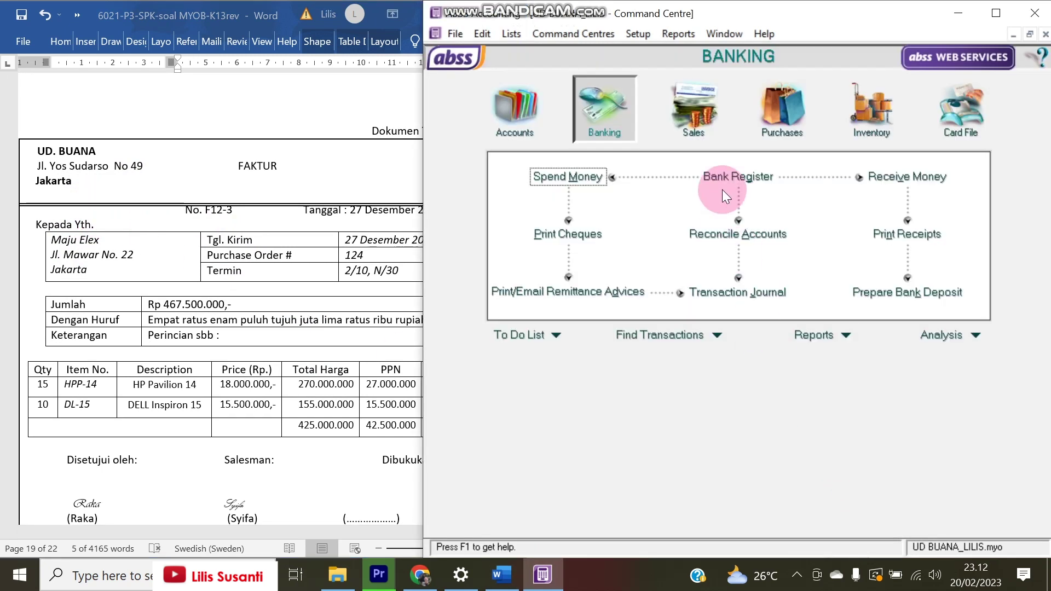
left_click(680, 116)
Start a new sales invoice for the customer Maju Elex
left_click(723, 207)
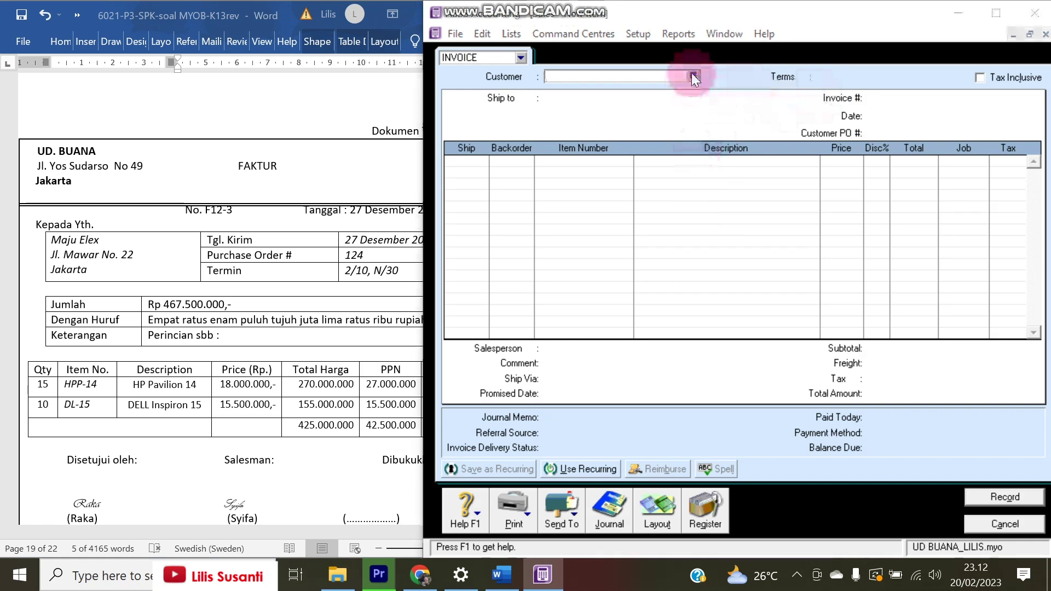
left_click(693, 76)
double_click(590, 223)
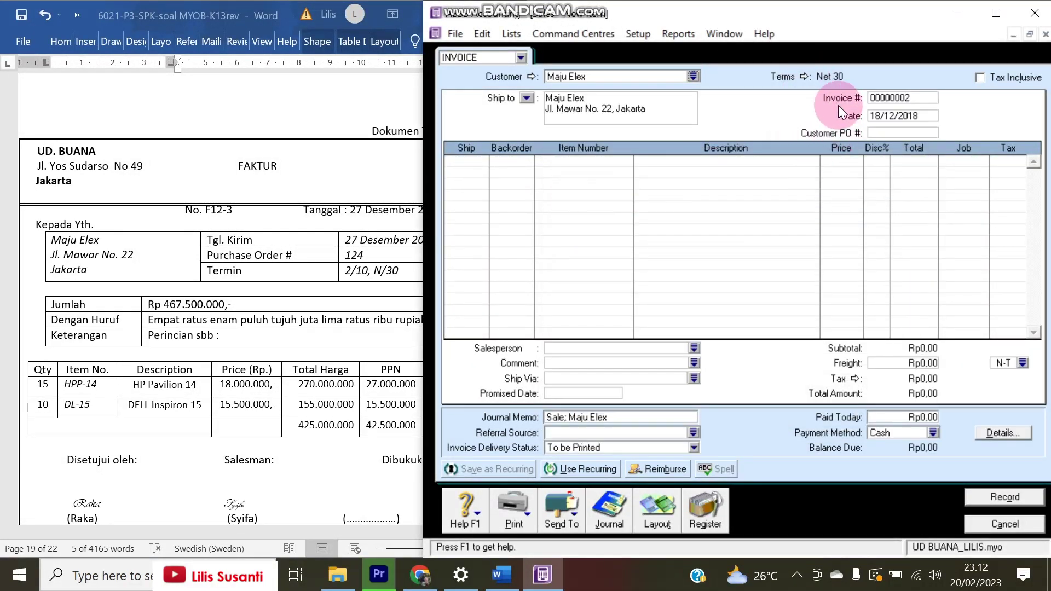
Set the invoice's credit terms to 10 discount days and a 2% early payment discount
left_click(805, 75)
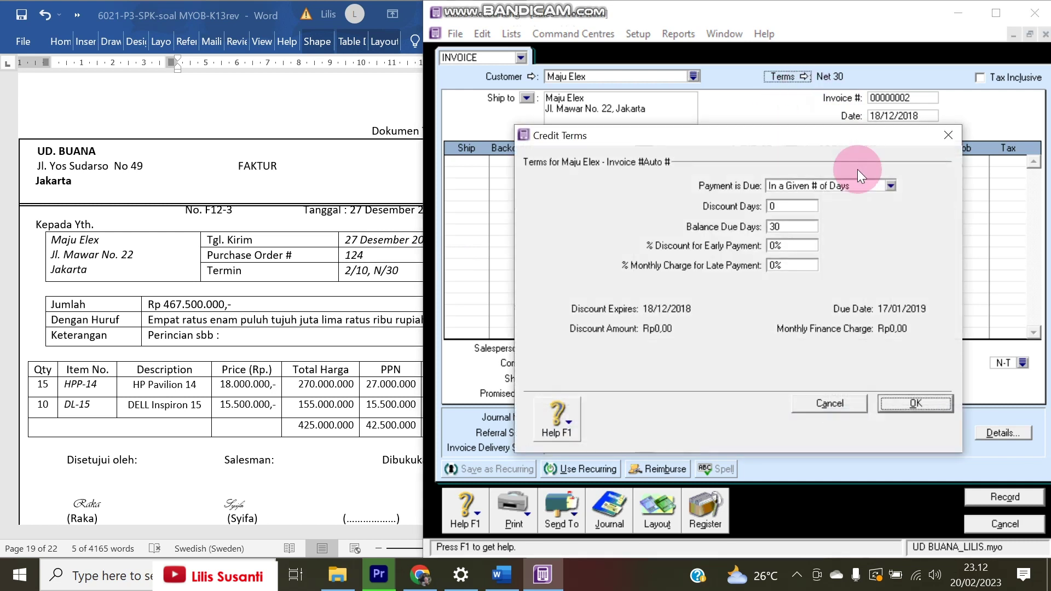
left_click(780, 209)
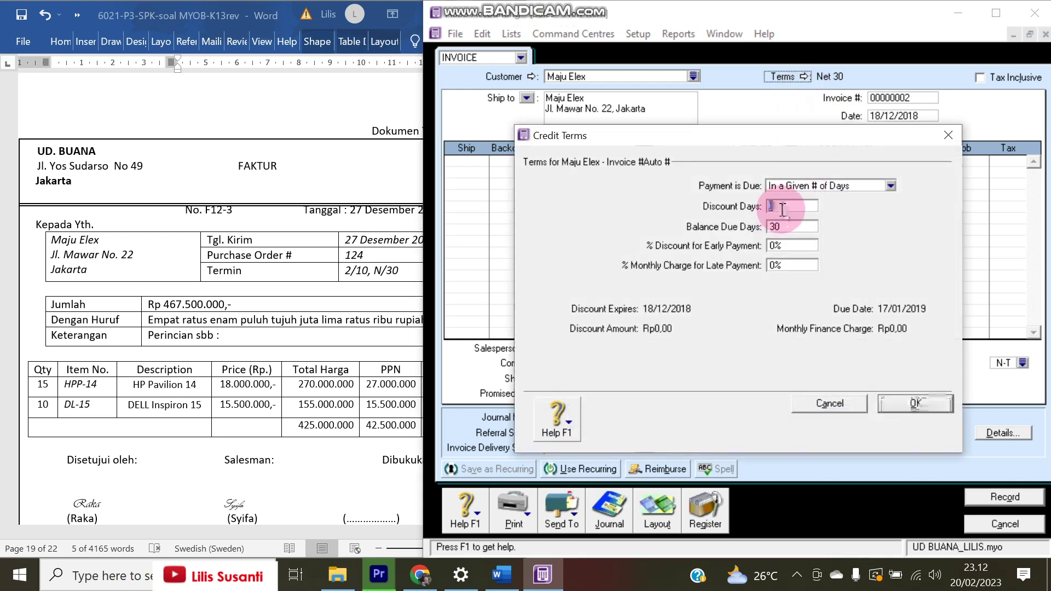
type("10")
key("Tab")
key("Tab")
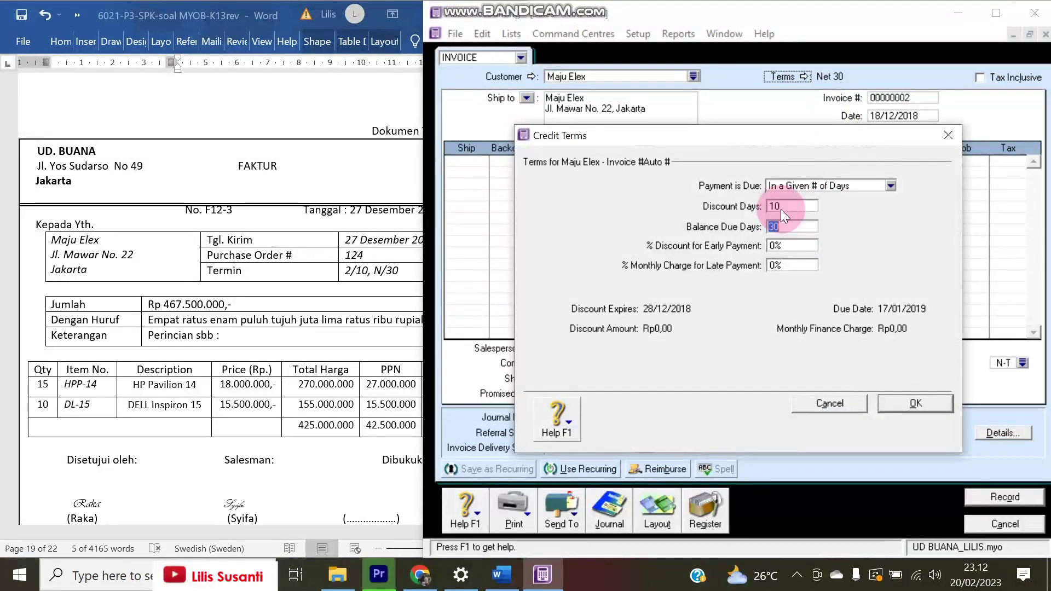
type("2")
key("Tab")
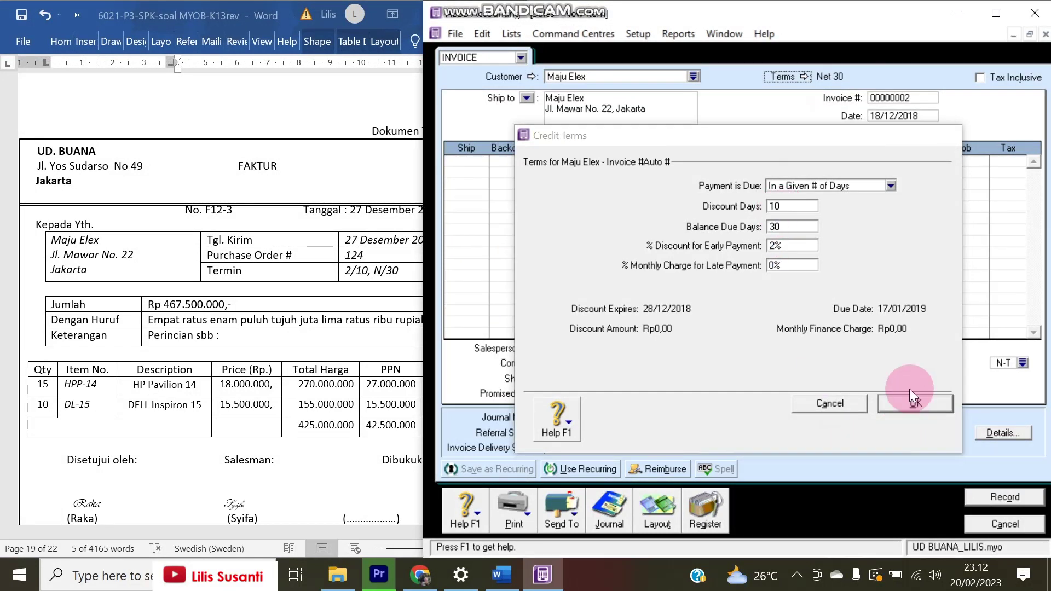
left_click(914, 402)
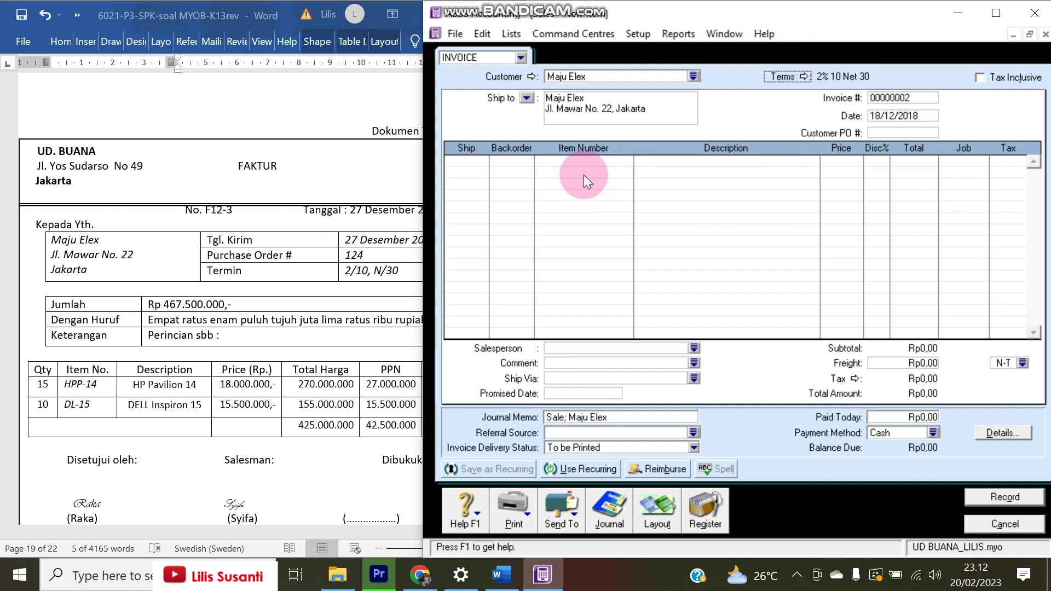
Set the invoice's date to 27/12/2018 and its number to f12-3
left_click(879, 117)
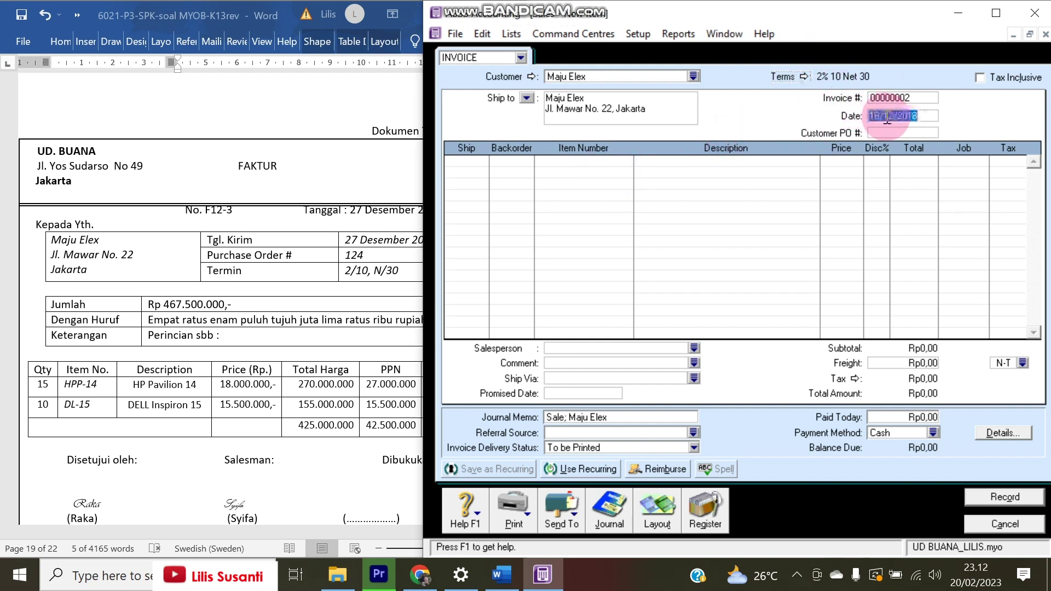
left_click(879, 120)
key("BackSpace")
key("BackSpace")
type("27")
key("Tab")
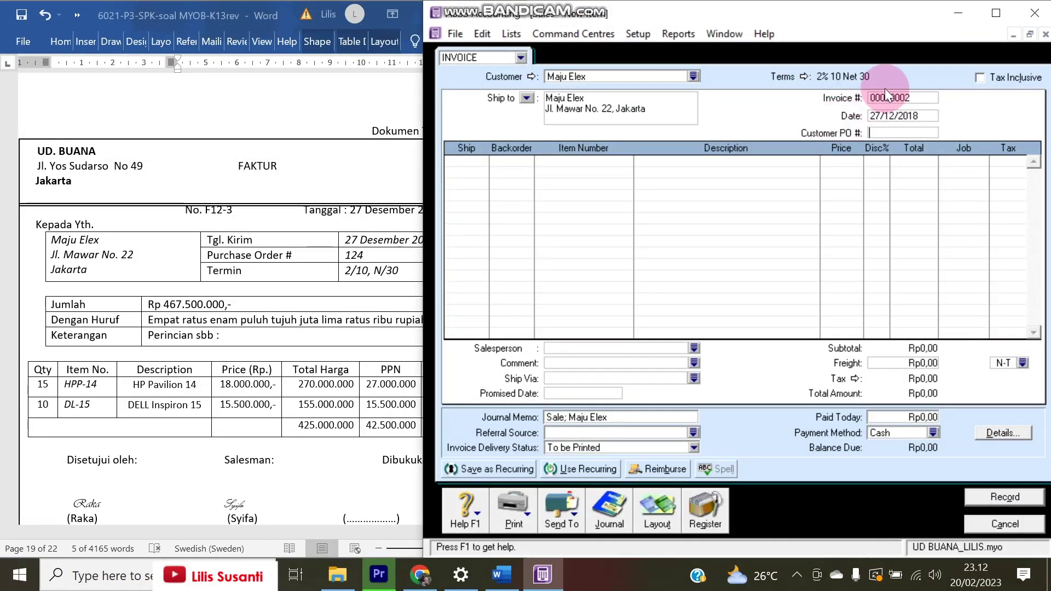
type("f12")
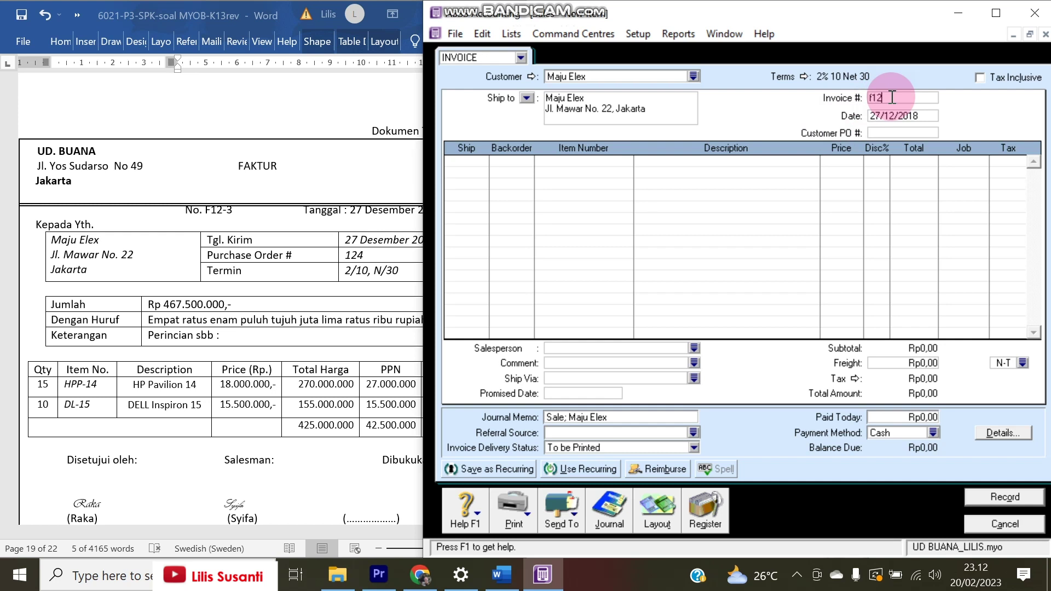
key("Tab")
key("Tab")
key("Tab")
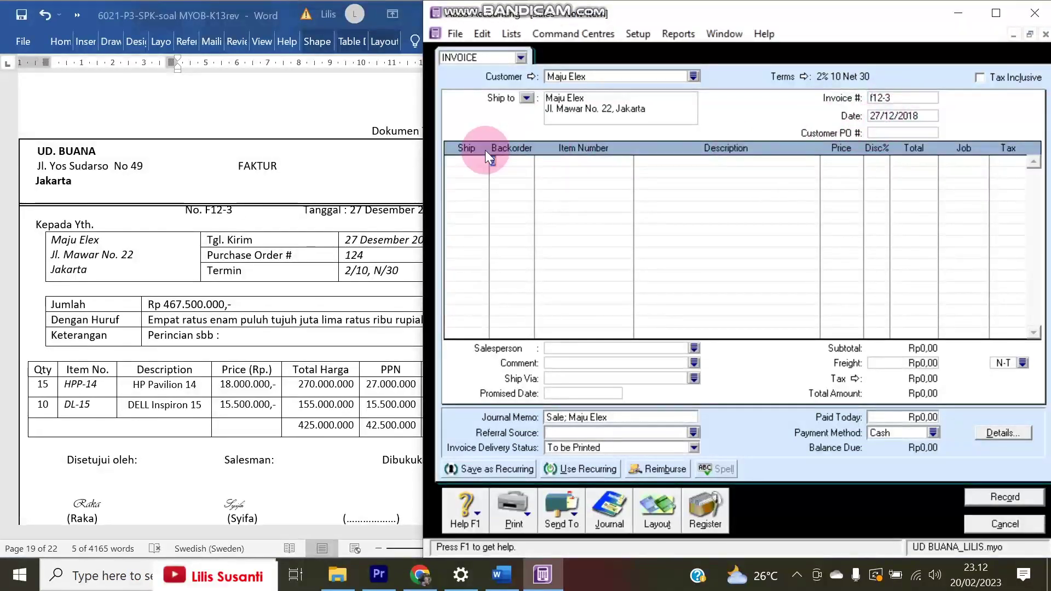
Add an invoice line for 15 units of item HPP-14
type("15")
key("Tab")
key("Tab")
double_click(572, 210)
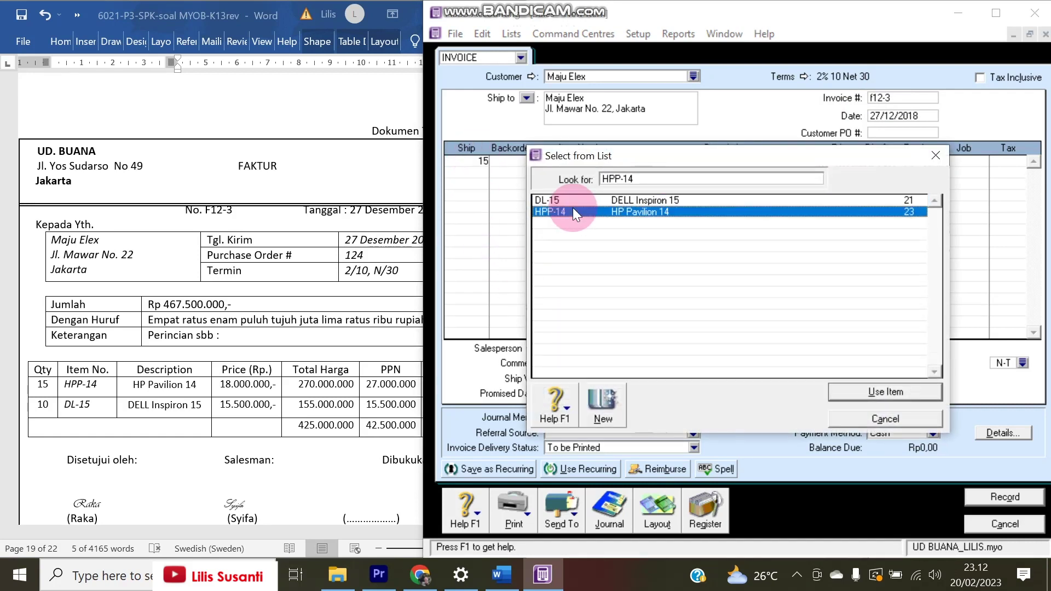
Clear the line's description and discard the unfinished Maju Elex invoice
key("BackSpace")
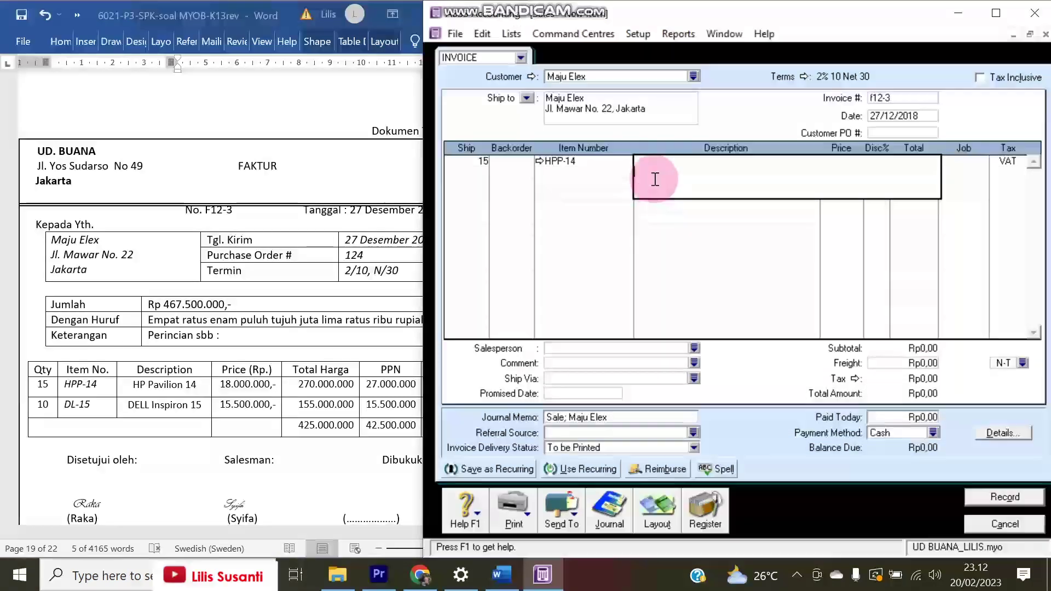
left_click(619, 218)
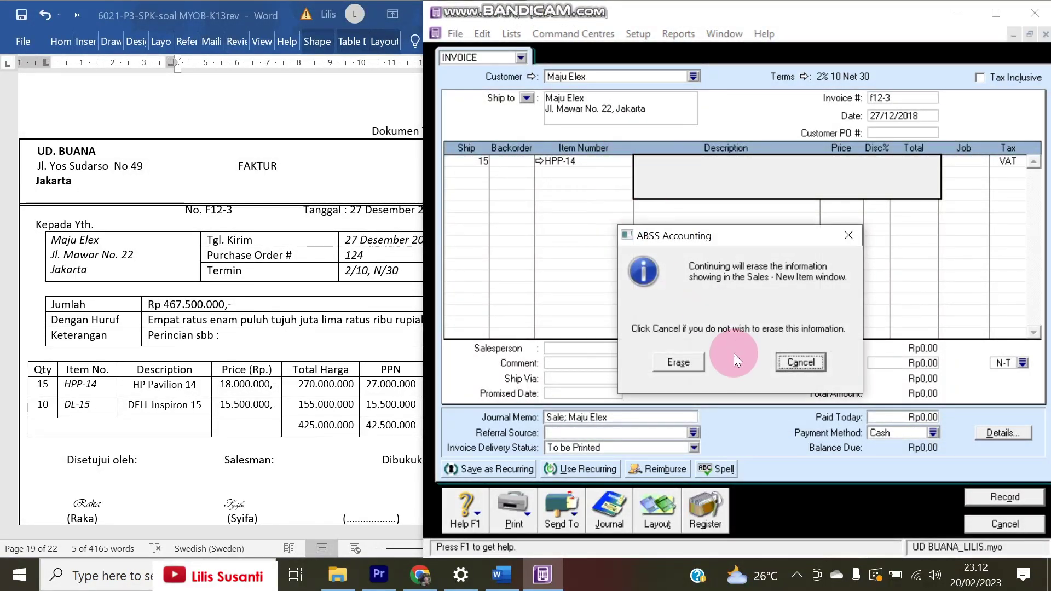
left_click(682, 367)
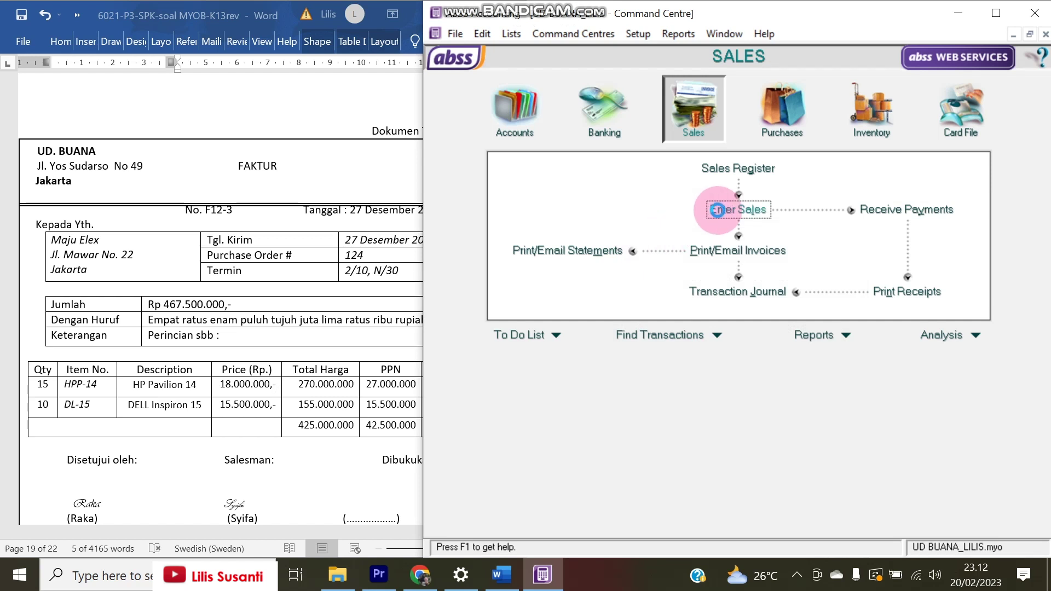
Start a new sales invoice for customer Maju Elex
left_click(731, 211)
left_click(694, 76)
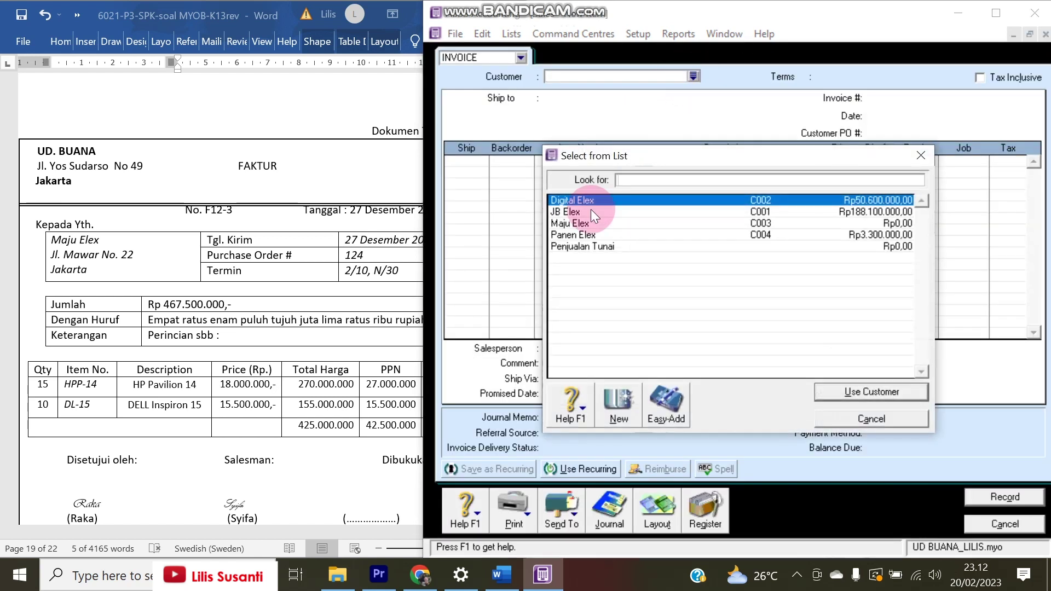
double_click(577, 222)
Set the invoice's credit terms to 10 discount days and a 2% discount for early payment
left_click(802, 76)
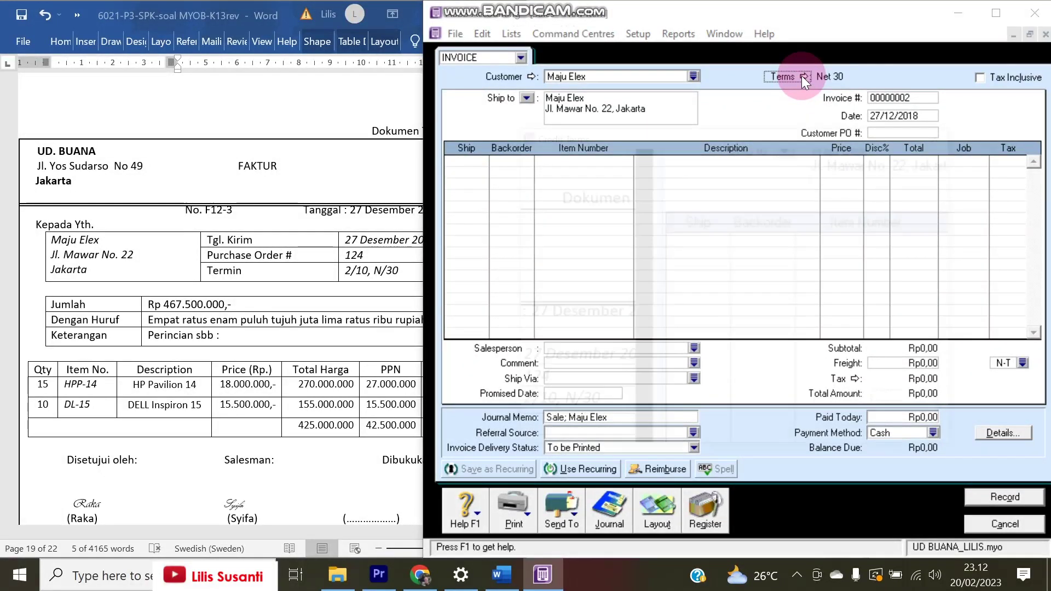
left_click(778, 208)
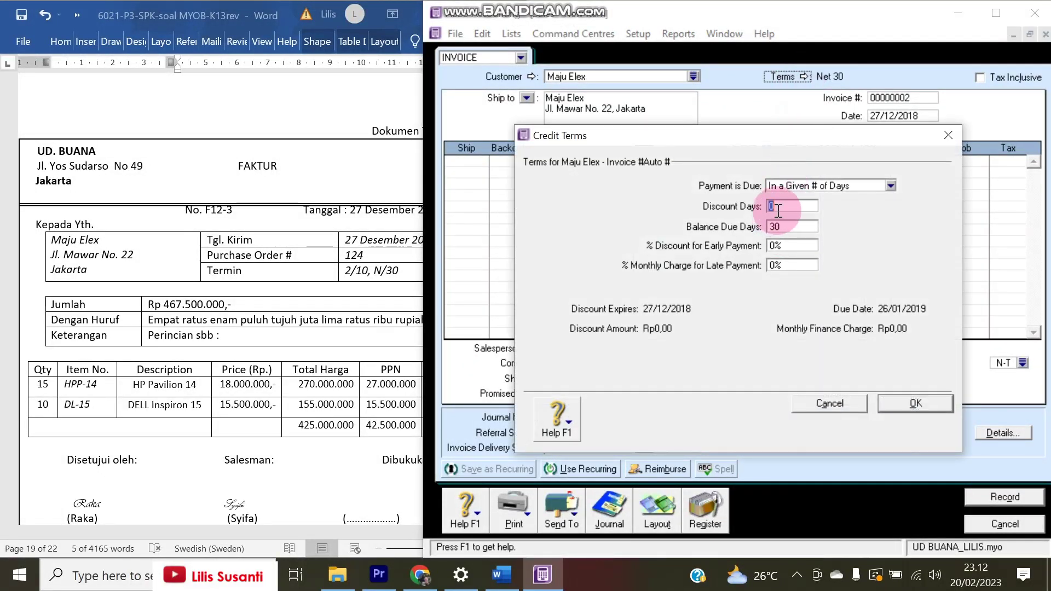
type("10")
key("Tab")
key("Tab")
type("2")
key("Tab")
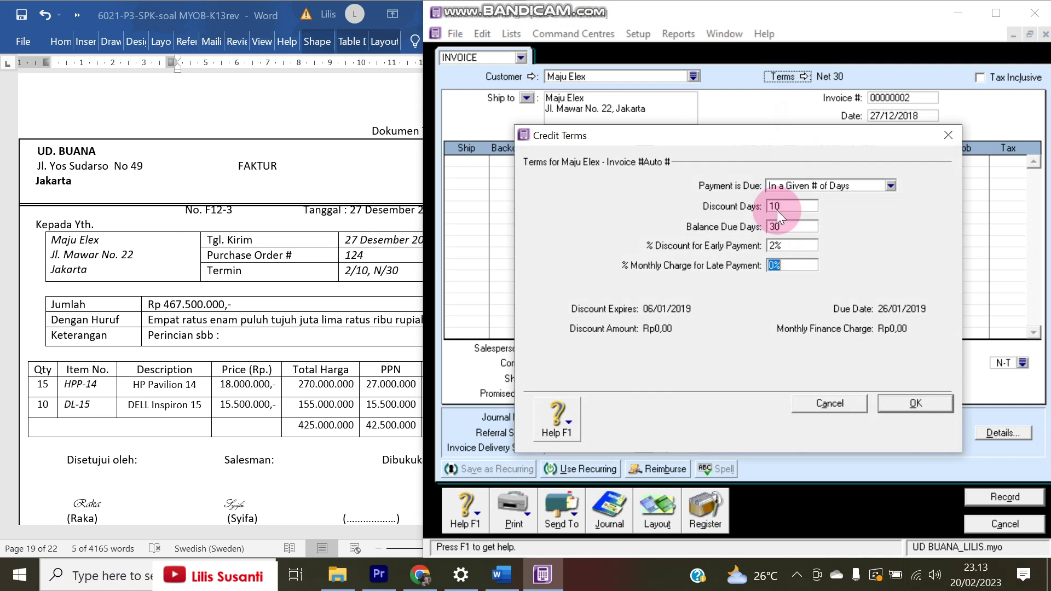
left_click(915, 405)
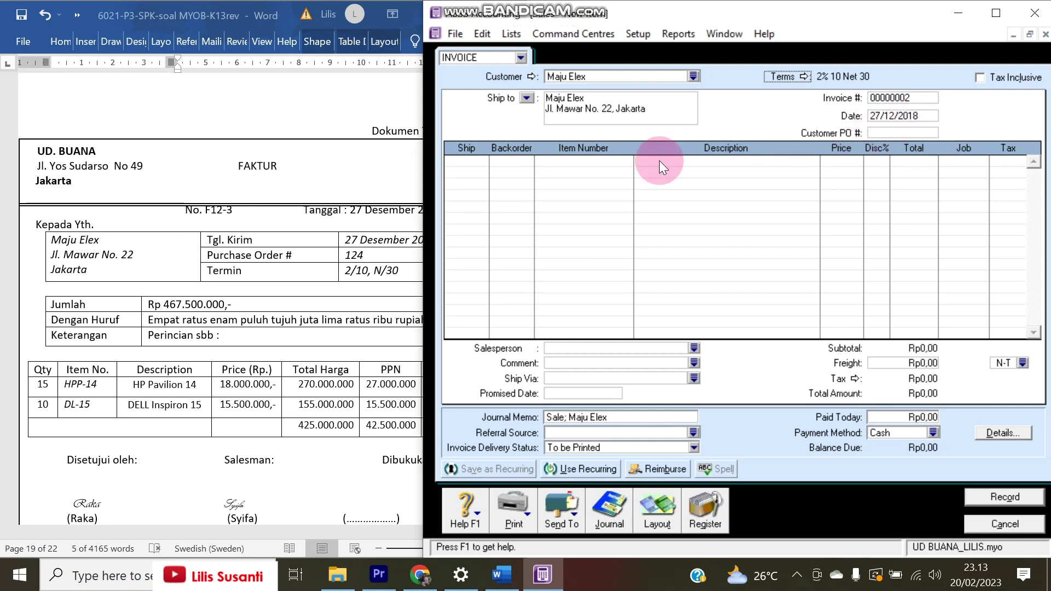
Add an invoice line for 15 units of item HPP-14 at a price of Rp18,000,000 each
left_click(464, 162)
type("15")
key("Tab")
key("Tab")
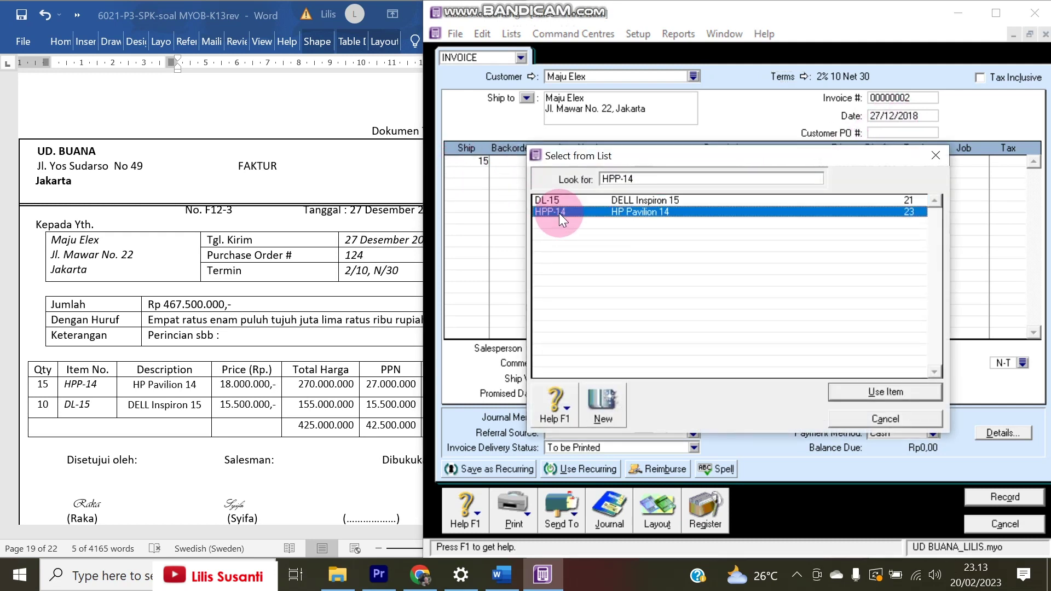
double_click(560, 213)
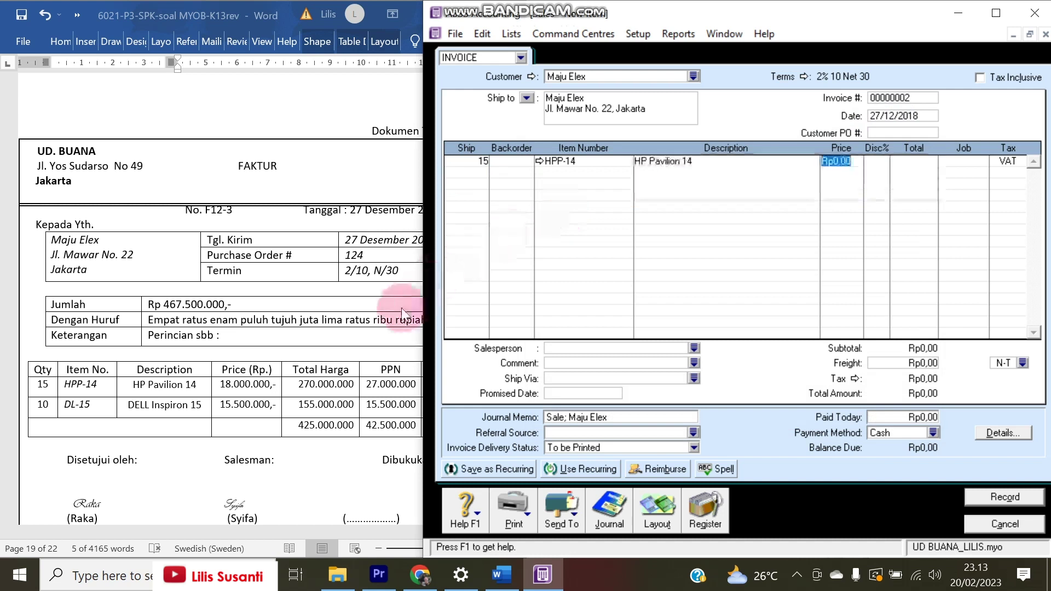
type("18000000")
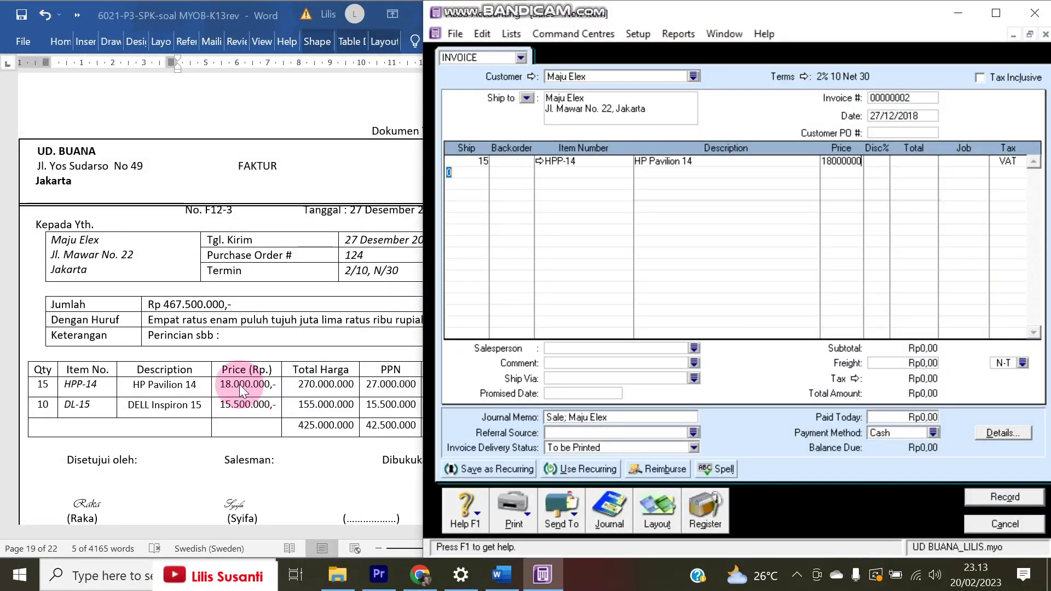
key("Return")
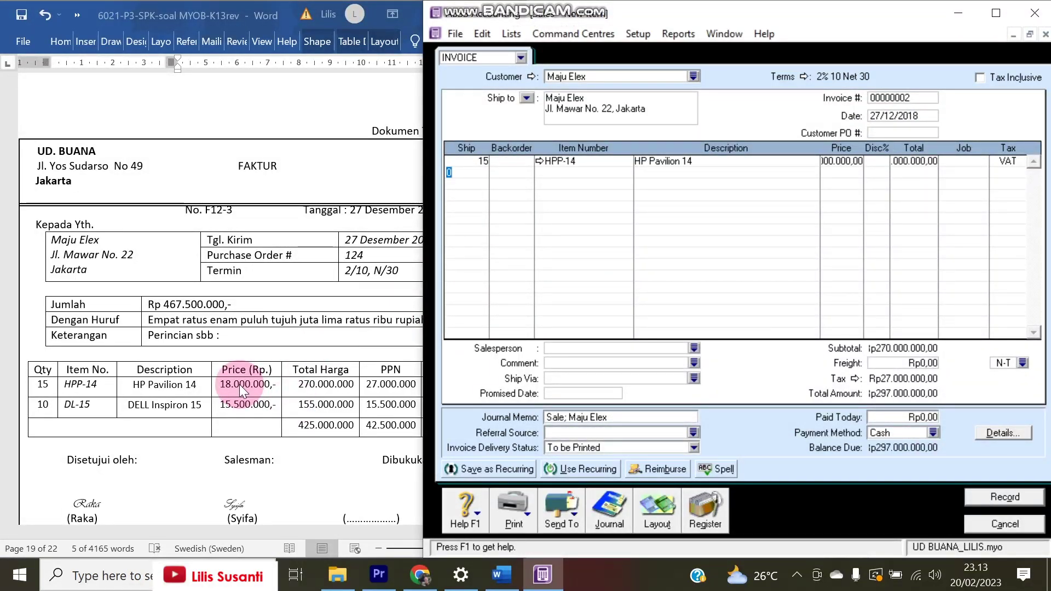
Add a second invoice line for 10 units of item DL-15 at a price of Rp15,500,000 each
key("Tab")
type("10")
key("Tab")
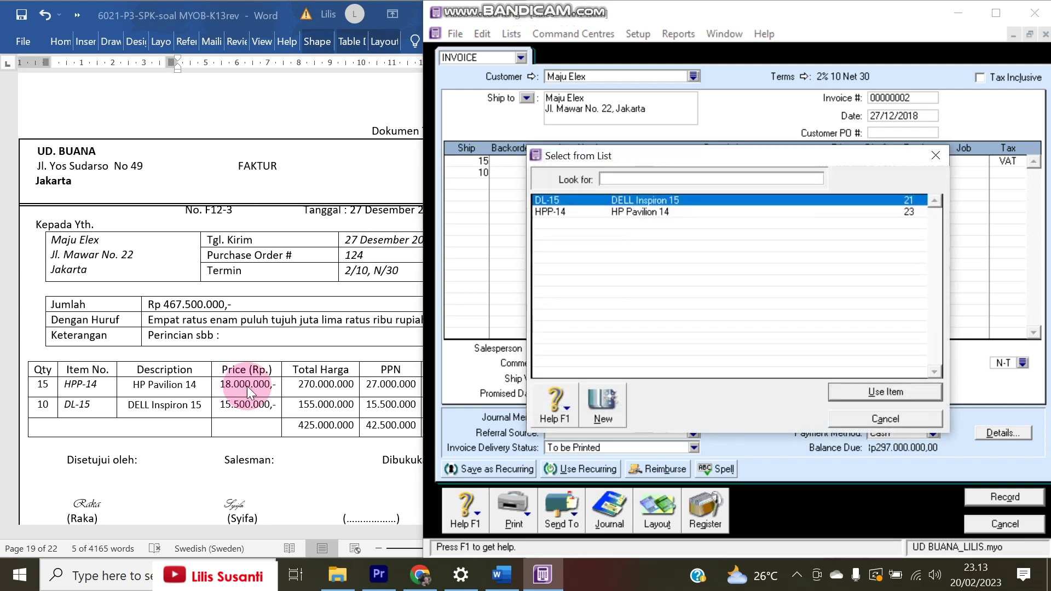
double_click(582, 199)
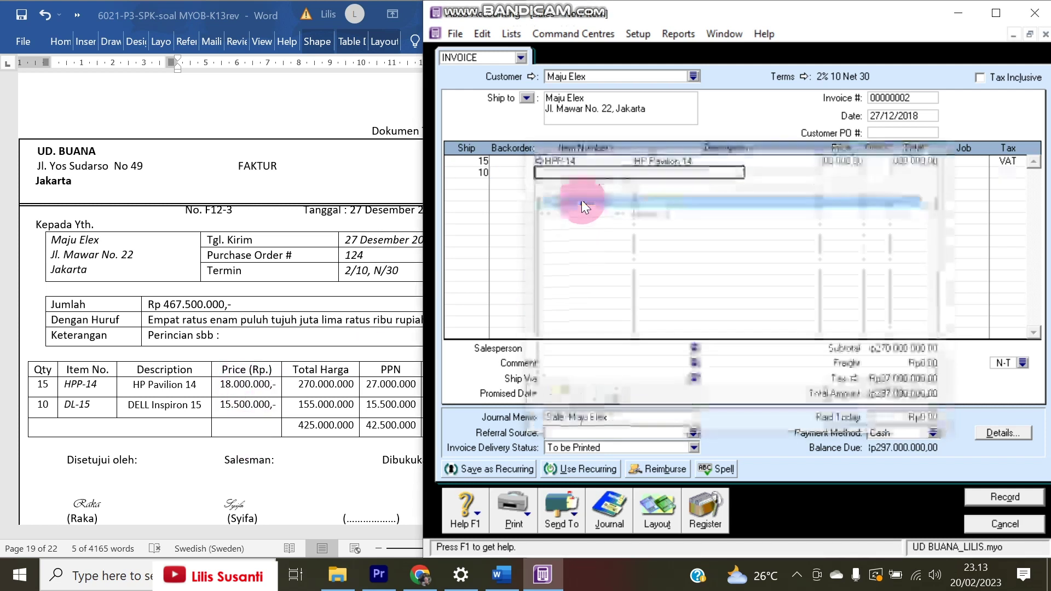
type("15500000")
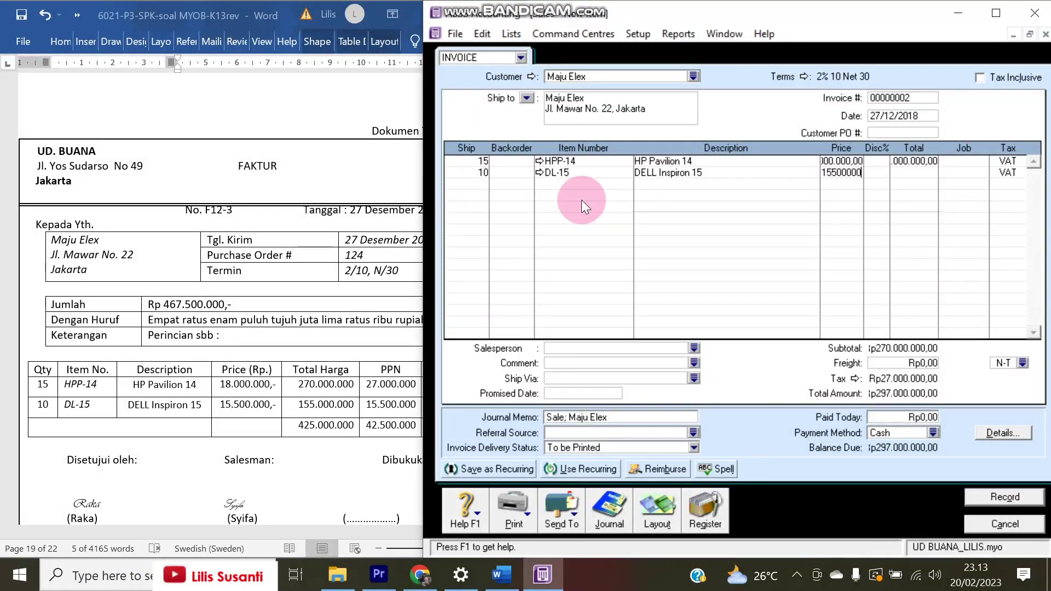
key("Tab")
key("Tab")
key("Tab")
key("Tab")
key("Tab")
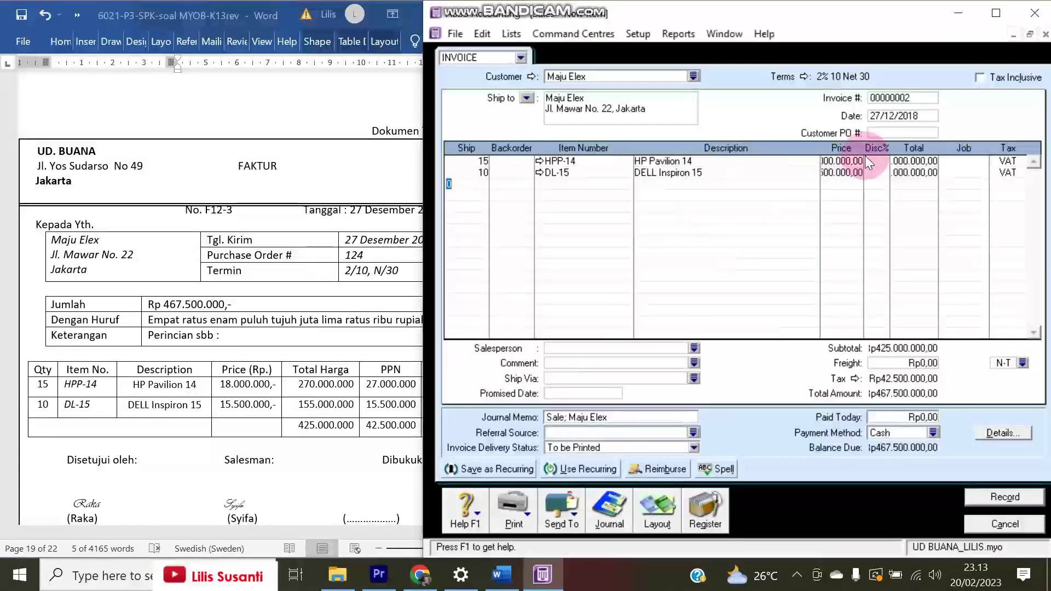
Set the invoice number to F12-3 and record the Maju Elex sale
left_click(886, 98)
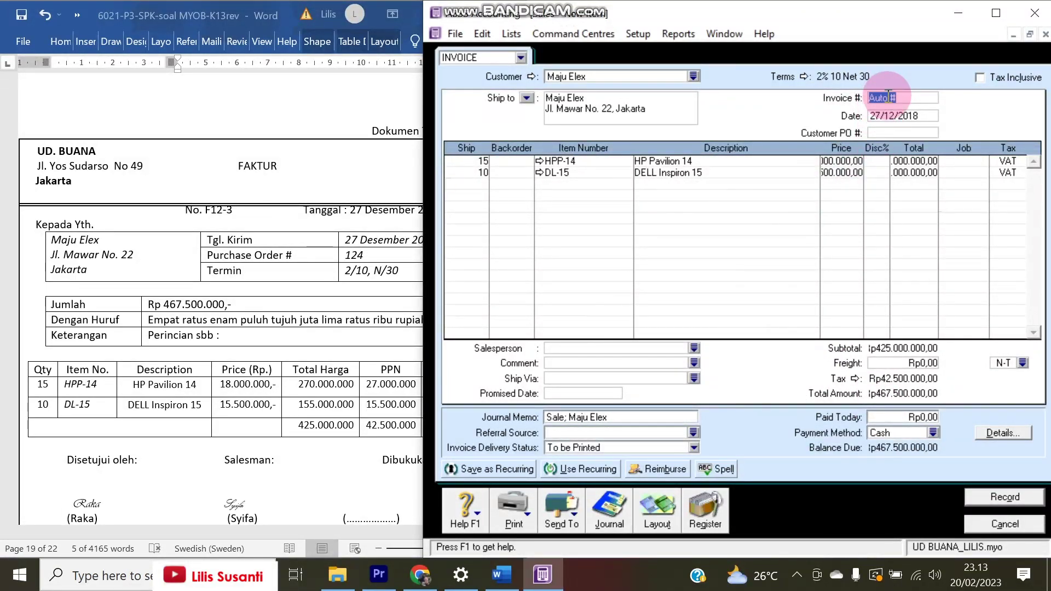
type("F12-3")
left_click(1000, 498)
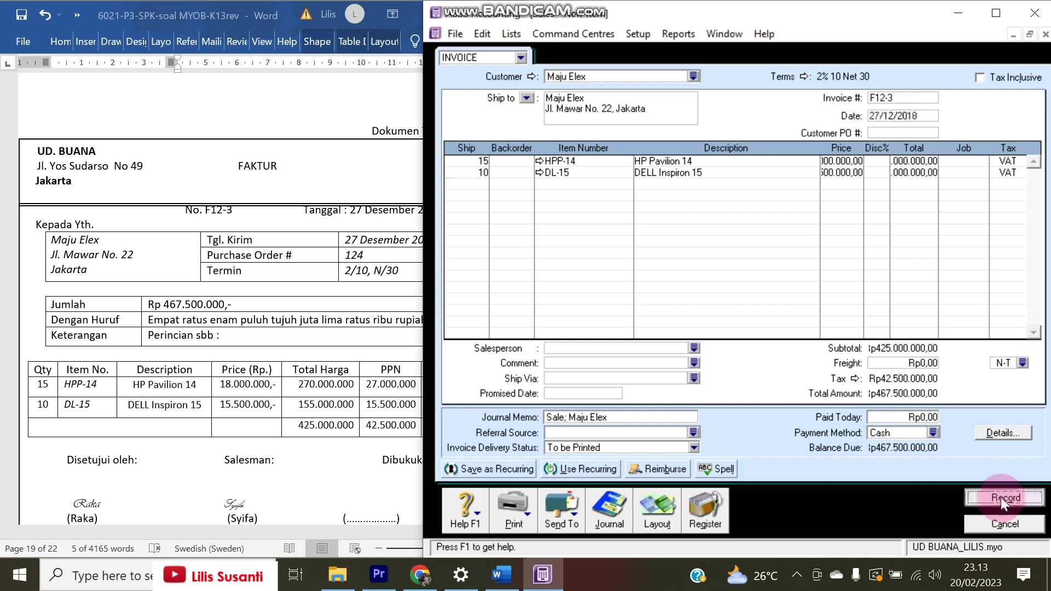
left_click(651, 307)
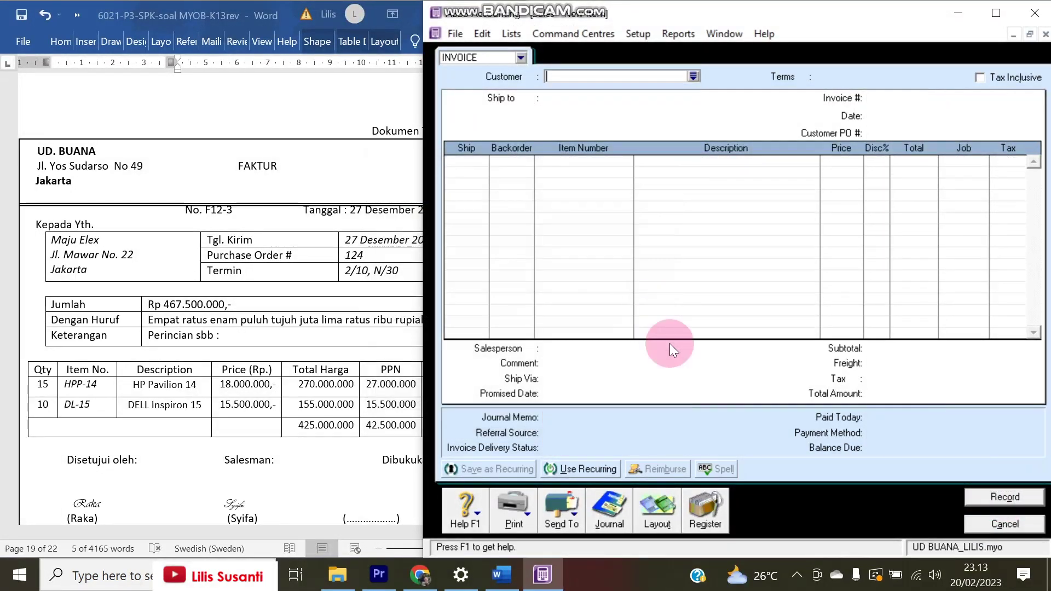
Review the F12-3 entries in the sales journal and find transaction document no. 24 in the Word file
left_click(604, 511)
scroll(682, 357, "down", 10)
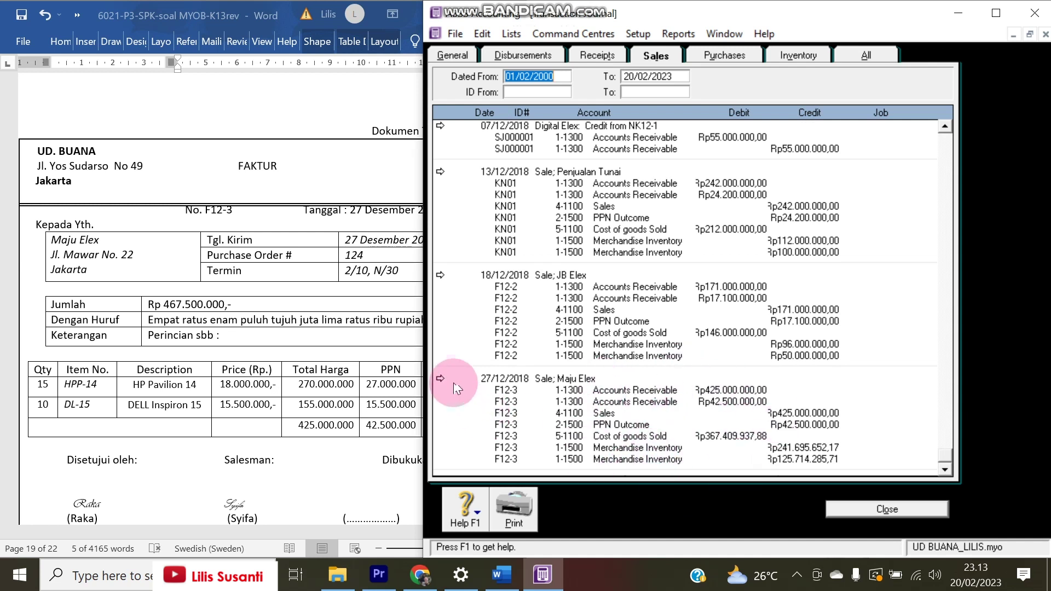
left_click(243, 315)
scroll(243, 316, "down", 3)
scroll(242, 315, "down", 5)
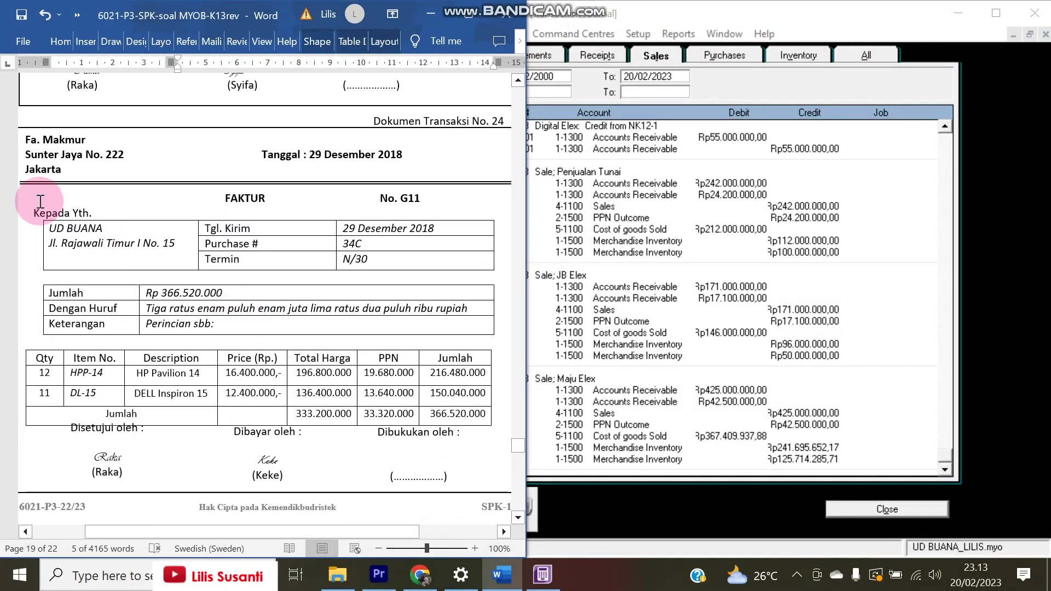
left_click(867, 514)
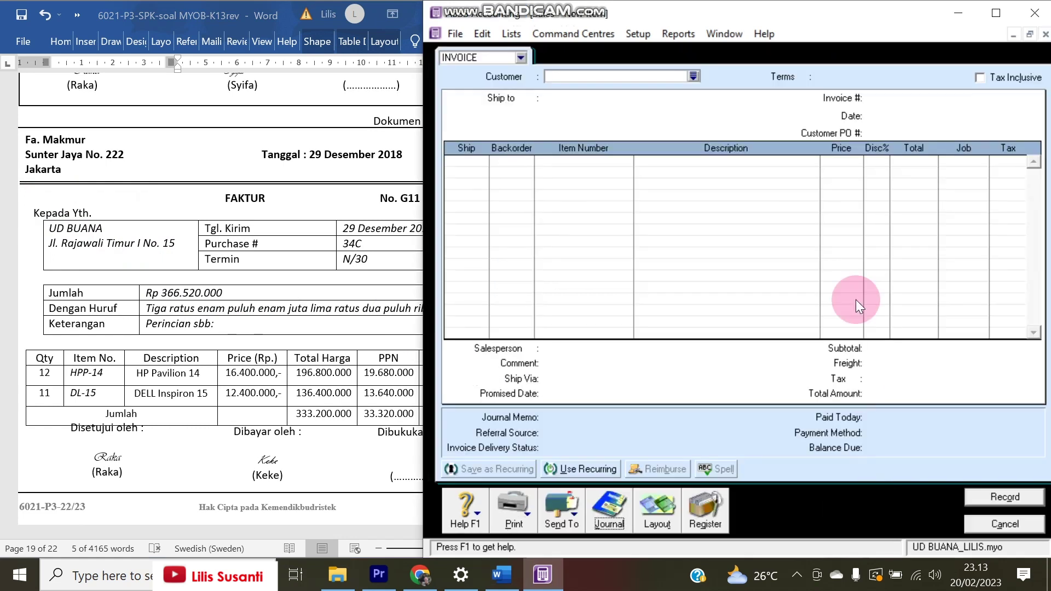
Leave the sales entry and start a new purchase bill for supplier Fa. Makmur
left_click(1020, 527)
left_click(779, 107)
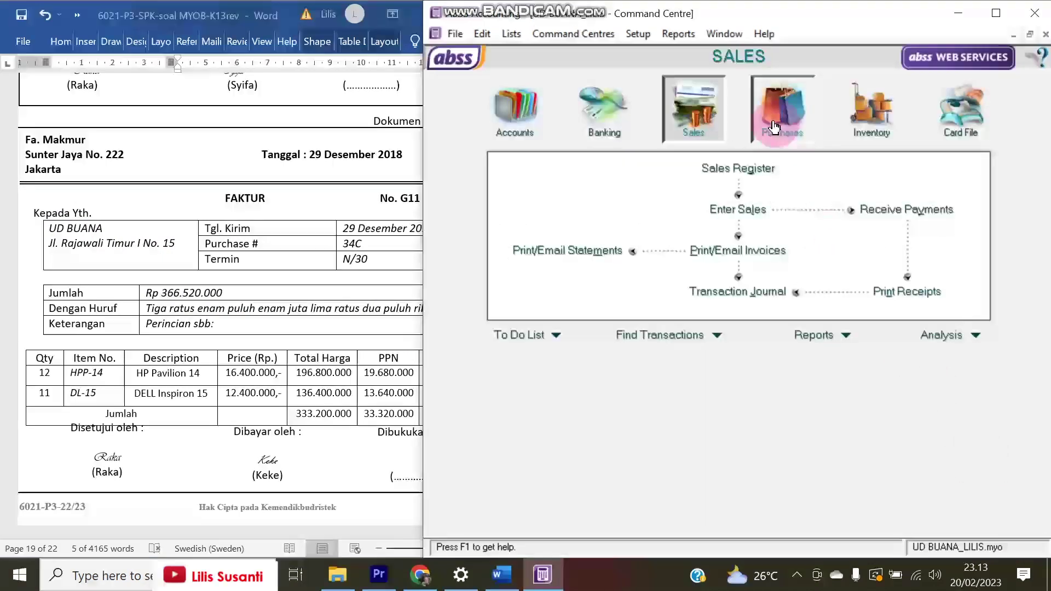
left_click(754, 206)
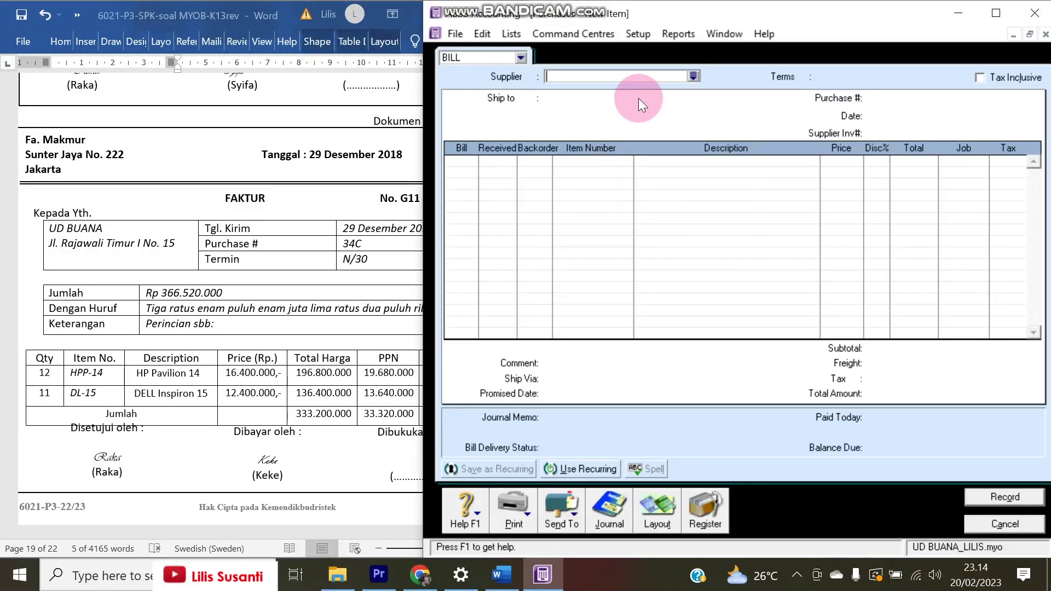
left_click(685, 78)
left_click(694, 75)
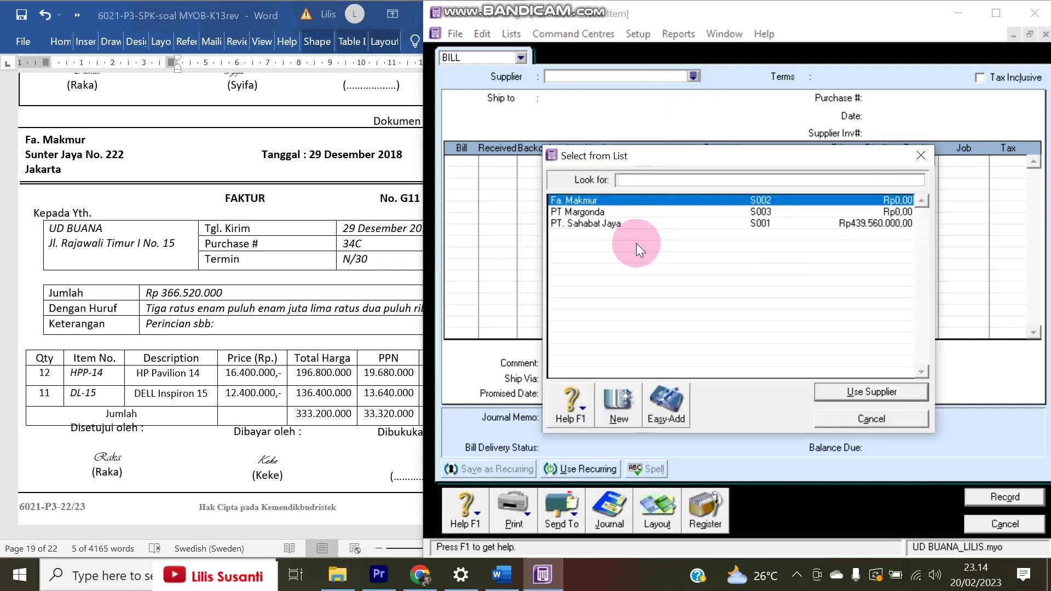
double_click(623, 201)
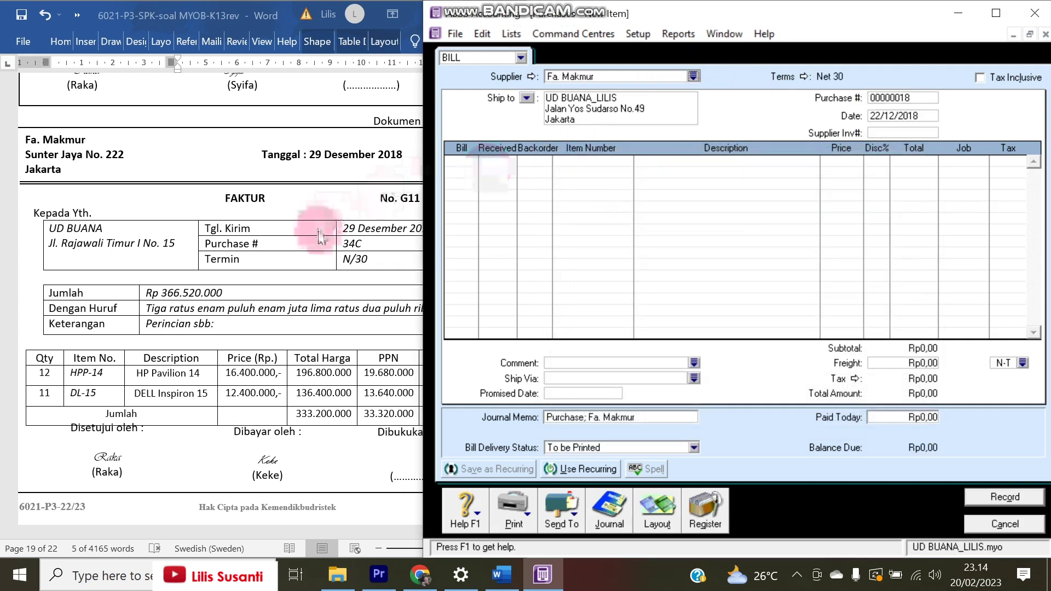
Set the bill's purchase number to G11 and its date to 29/12/2018
left_click(887, 99)
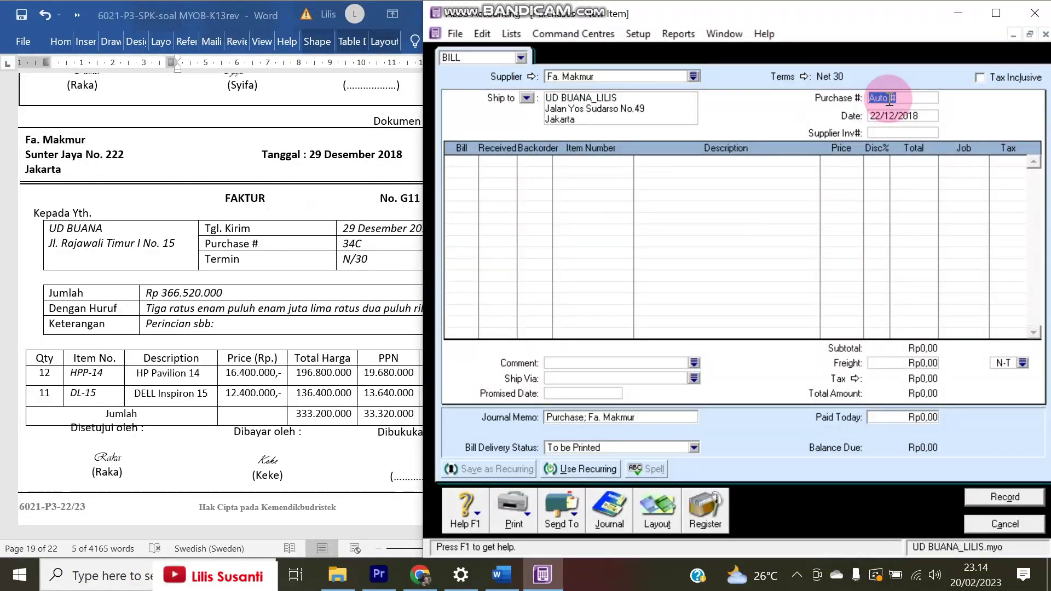
type("G11")
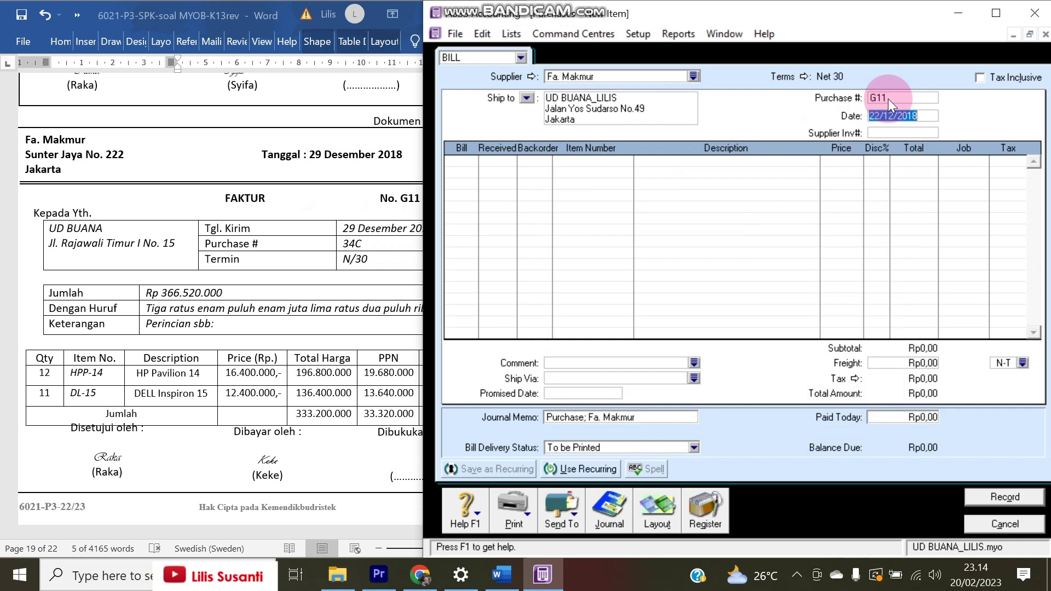
left_click(874, 116)
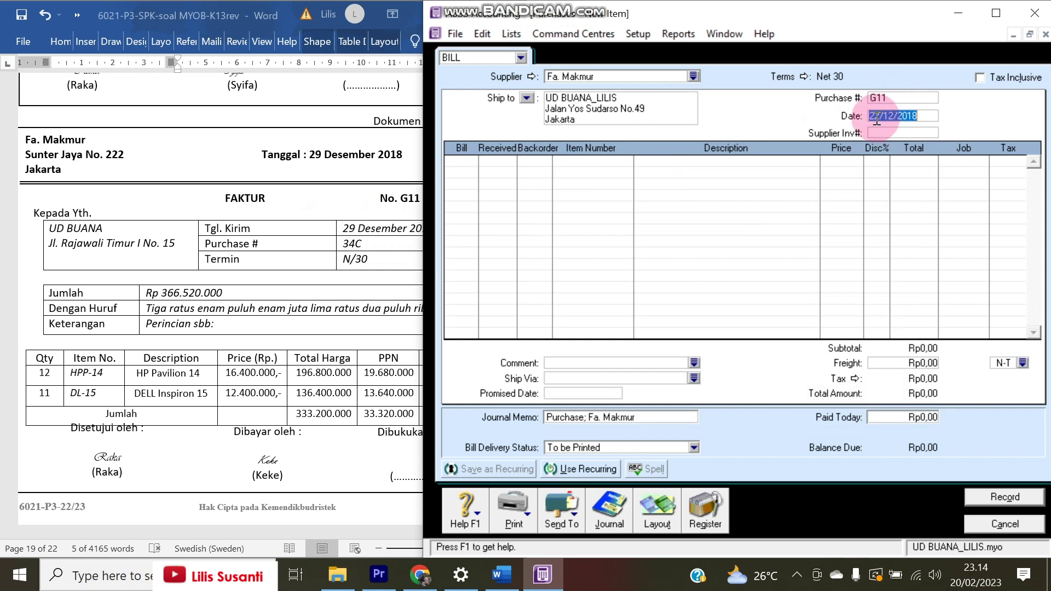
key("Delete")
type("9")
key("Tab")
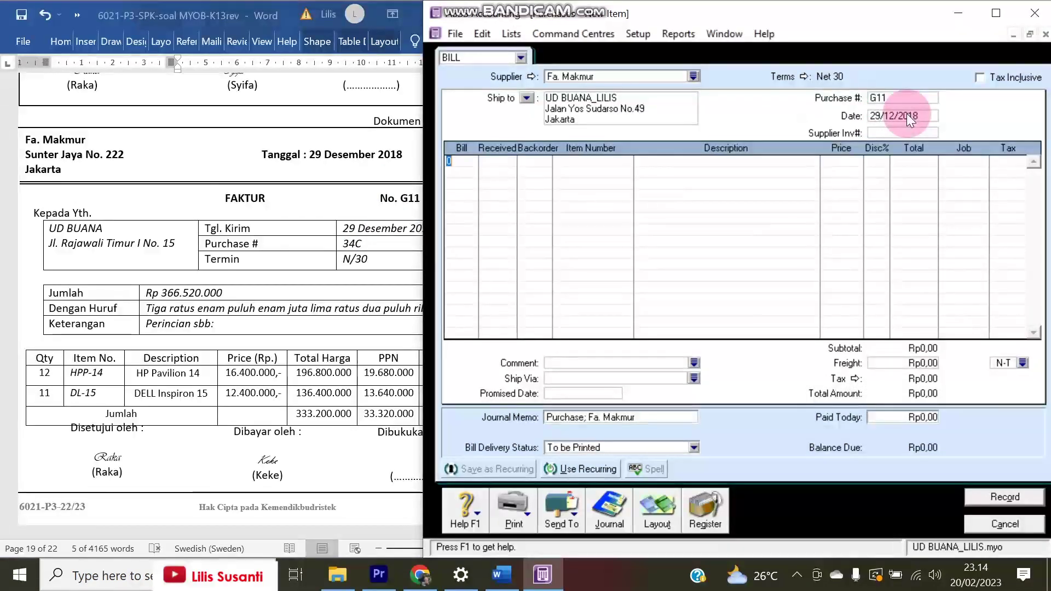
Add a bill line for 12 received units of item HPP-14 at a price of Rp16,400,000 each
type("12")
key("Tab")
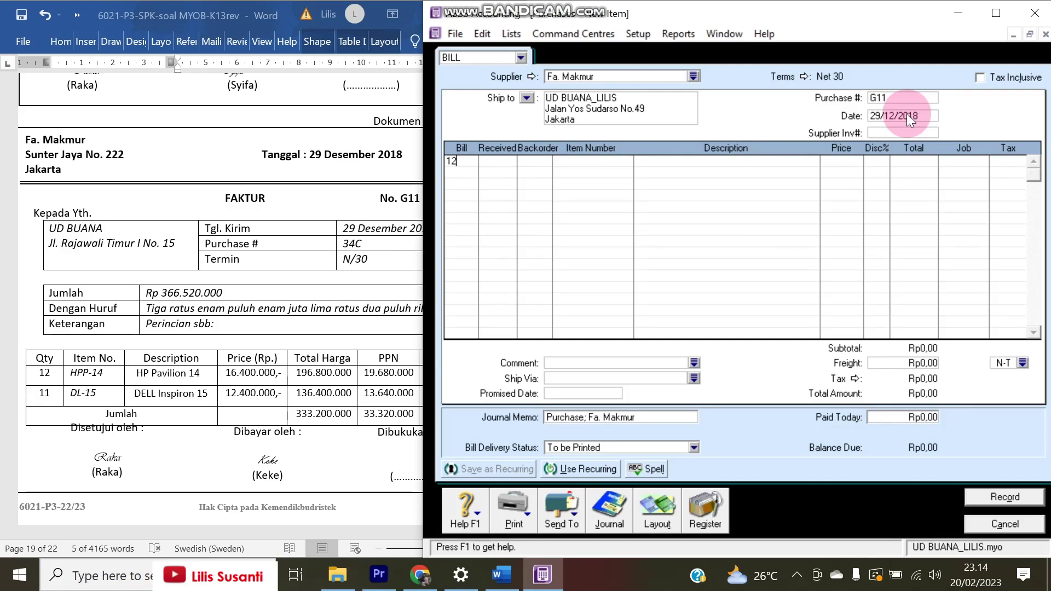
key("Tab")
key("Tab")
double_click(747, 211)
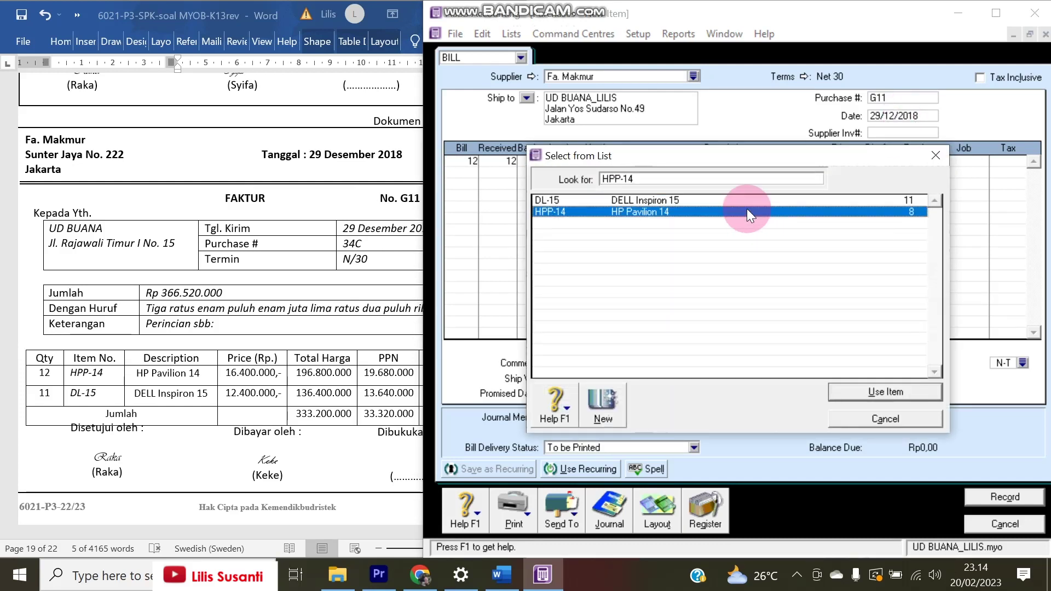
key("Tab")
type("16400000")
key("Return")
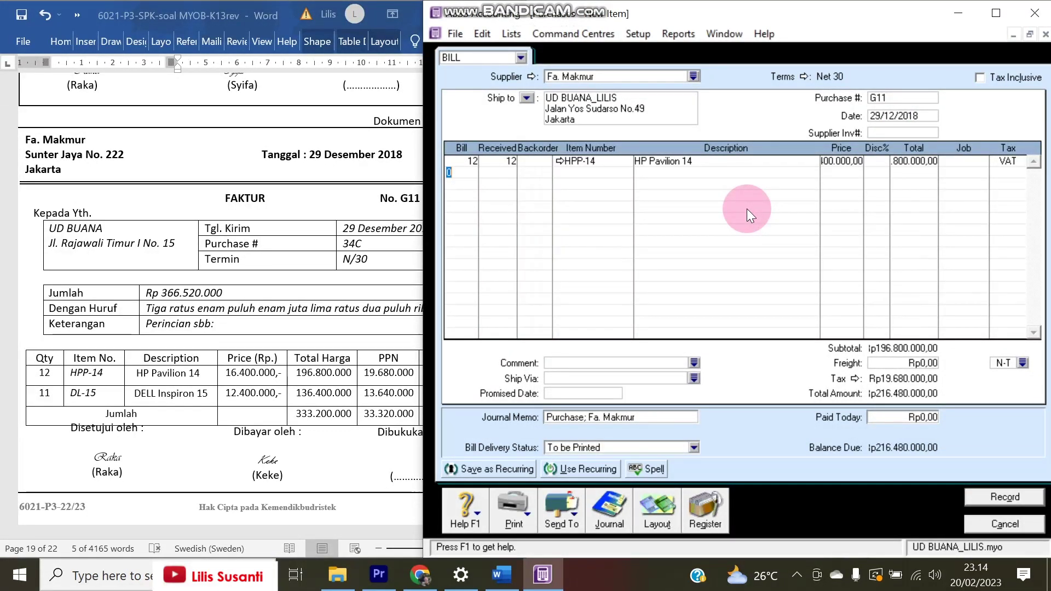
Add a second bill line for 11 received units of item DL-15 at a price of Rp12,400,000 each
type("11")
key("Tab")
key("Tab")
key("Tab")
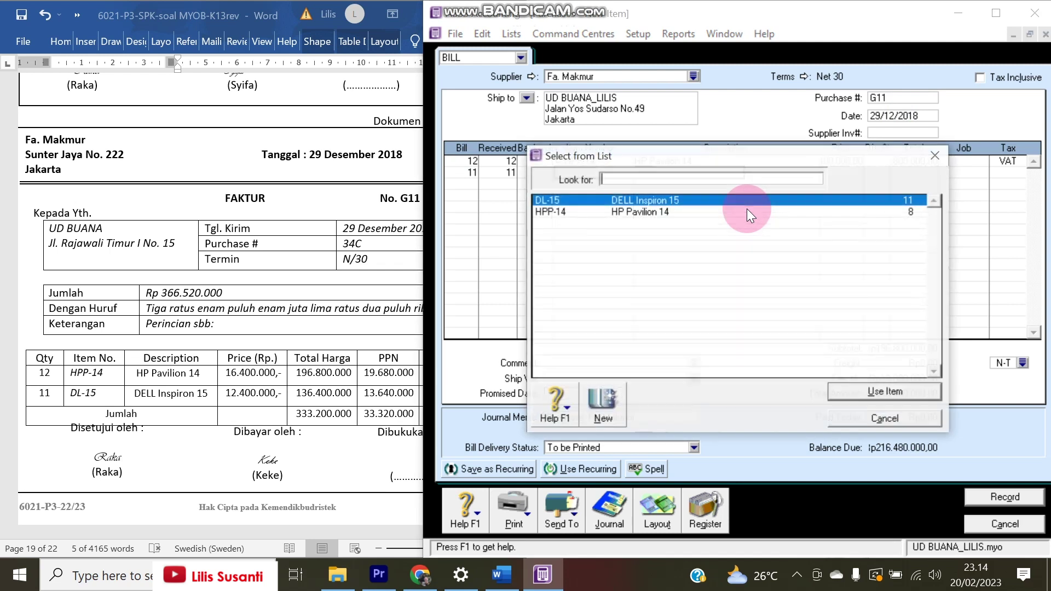
double_click(718, 202)
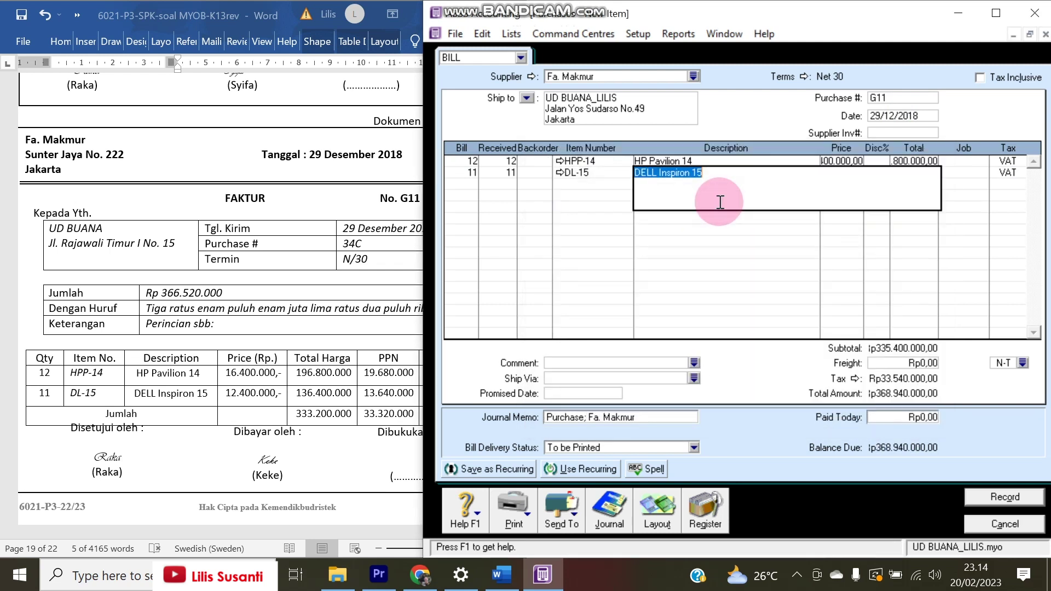
type("1249")
key("BackSpace")
type("0000")
key("Return")
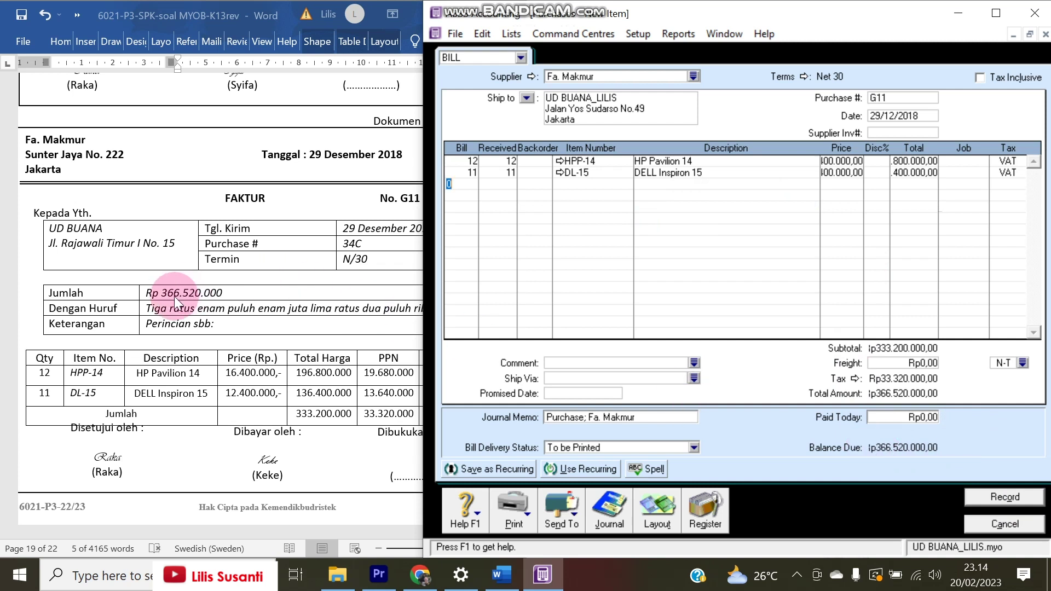
Record the Fa. Makmur purchase bill G11
left_click(893, 456)
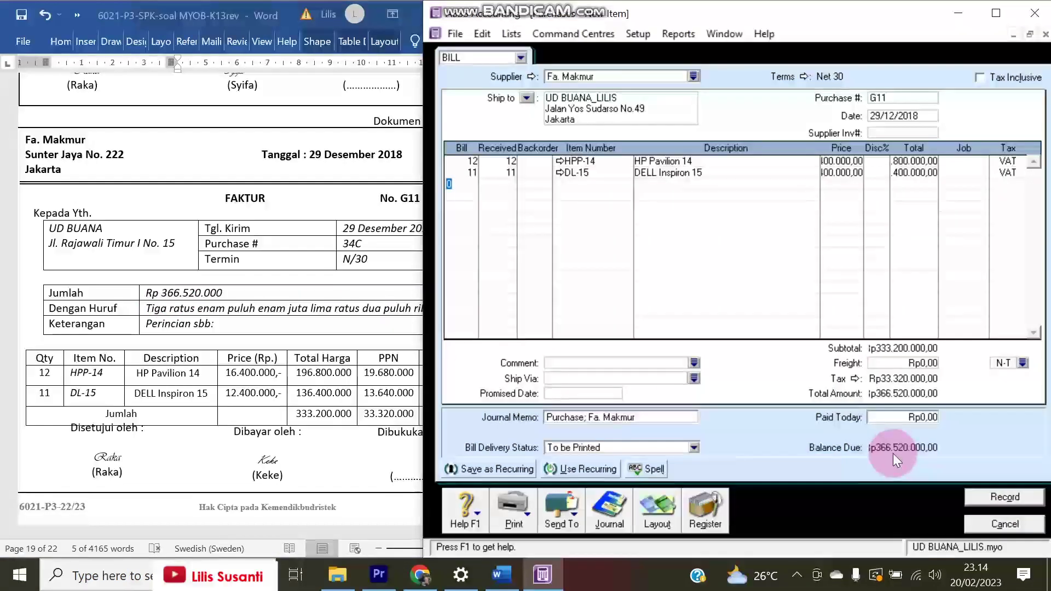
left_click(980, 496)
left_click(657, 307)
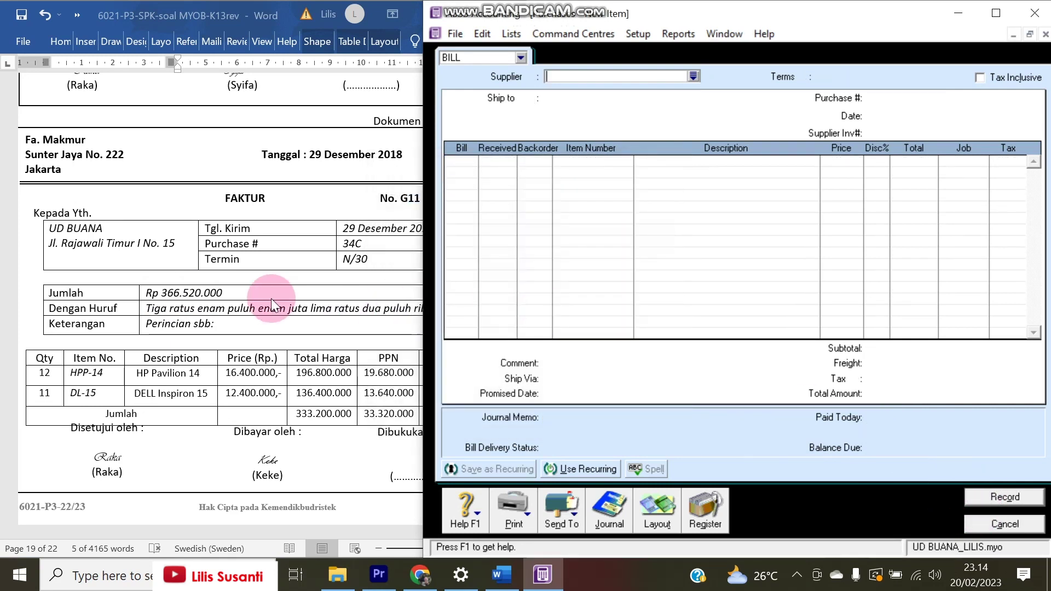
Locate cash payment voucher BKK12-7 in the Word document and open a Spend Money entry in the accounting program
left_click(271, 298)
scroll(295, 315, "down", 5)
scroll(294, 315, "down", 8)
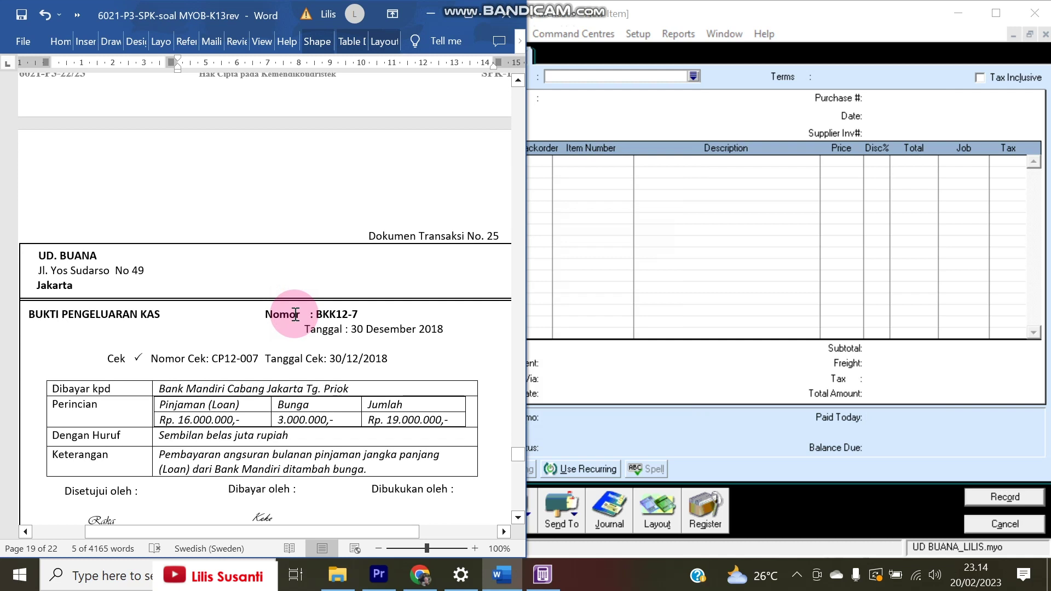
scroll(294, 315, "down", 1)
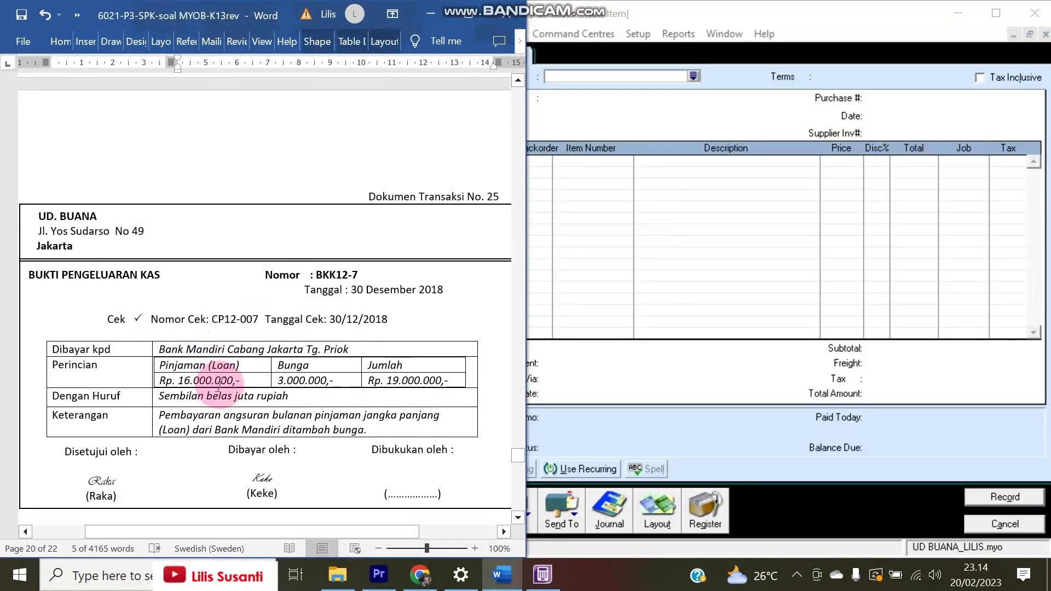
left_click(991, 523)
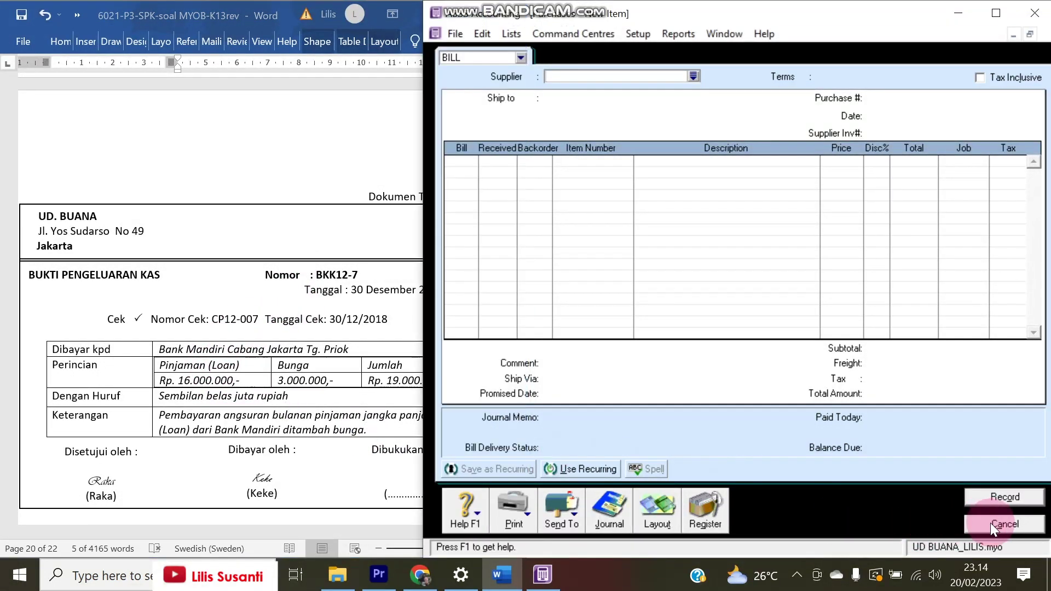
left_click(609, 115)
left_click(596, 178)
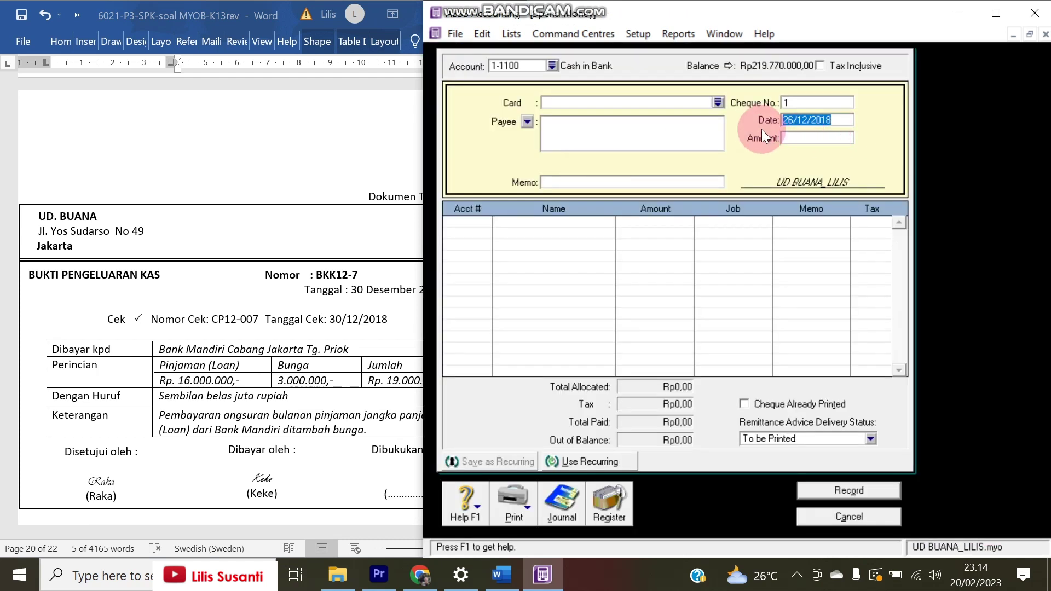
Set the payment's date to 30/12/2018 and its amount to Rp19,000,000
type("3")
type("0")
key("Tab")
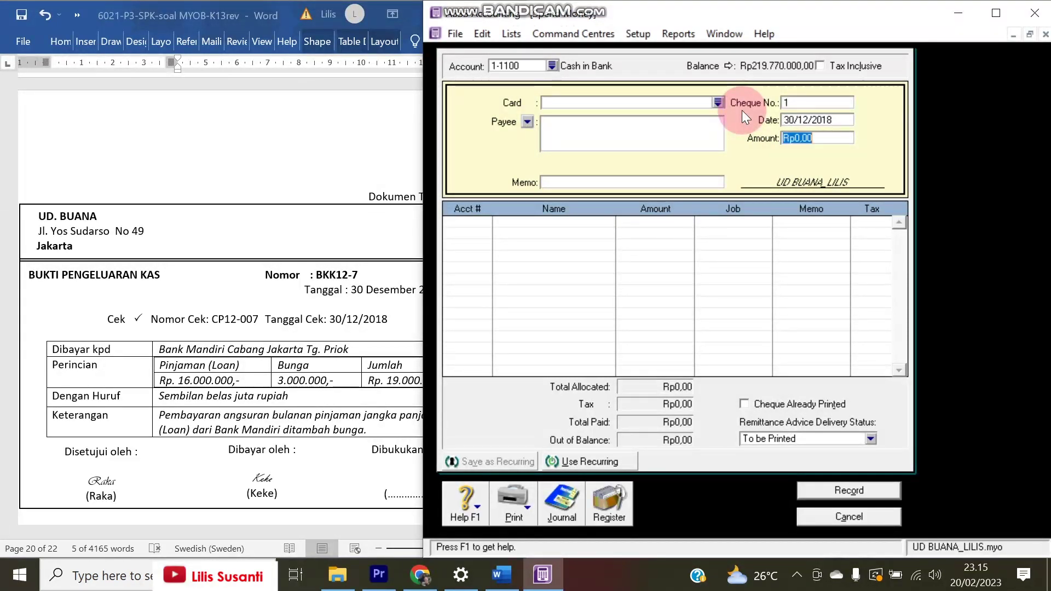
type("19.000.000")
key("Tab")
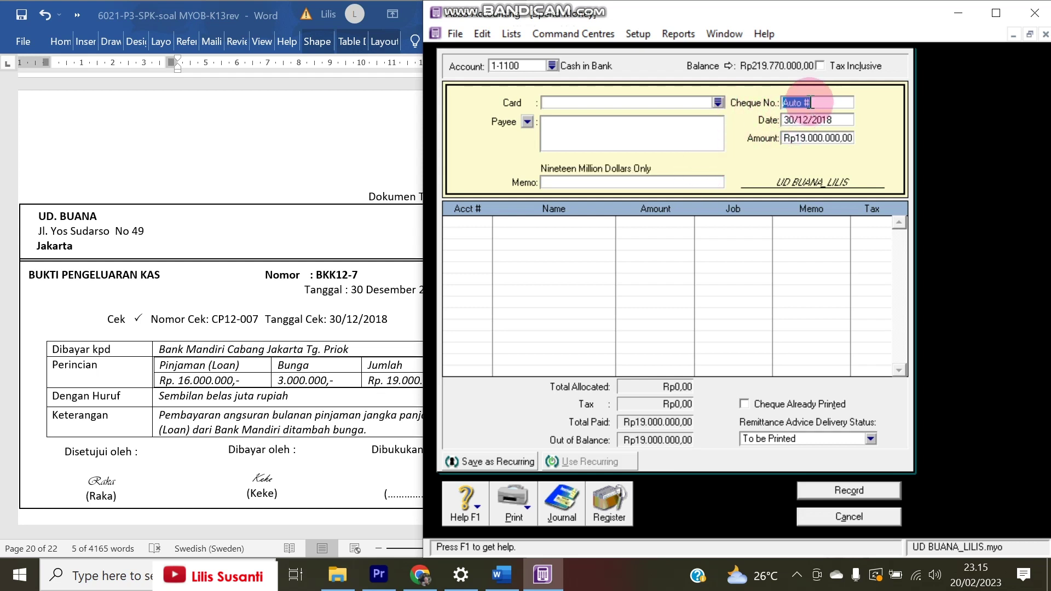
Set the cheque number to BKK12-7 and the memo to "Angsuran Pinjaman Bank"
type("BKK12-7")
key("Tab")
key("Tab")
key("Tab")
key("Tab")
key("Tab")
type("Angsu")
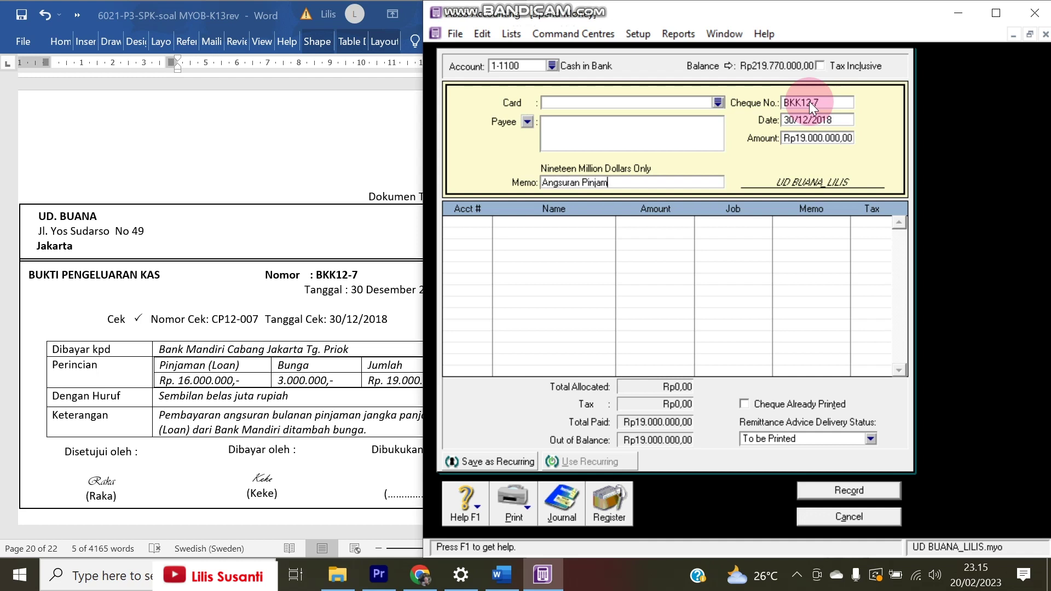
type("ran Pinjaman Bank")
key("Tab")
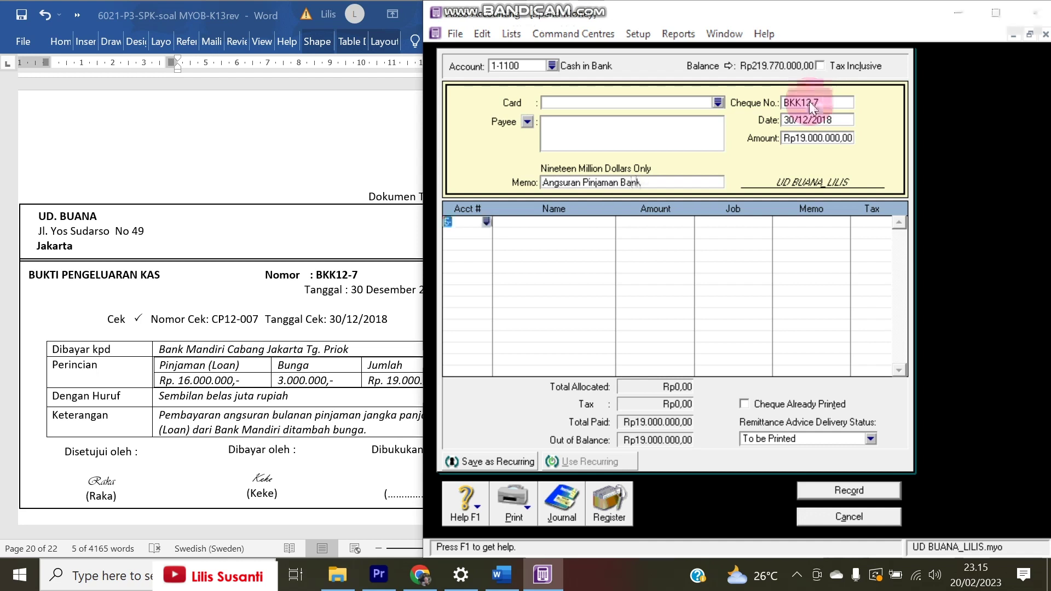
Allocate Rp16,000,000 of the payment to account 2-2100 Bank Permata Loan
type("6-")
key("Tab")
type("2")
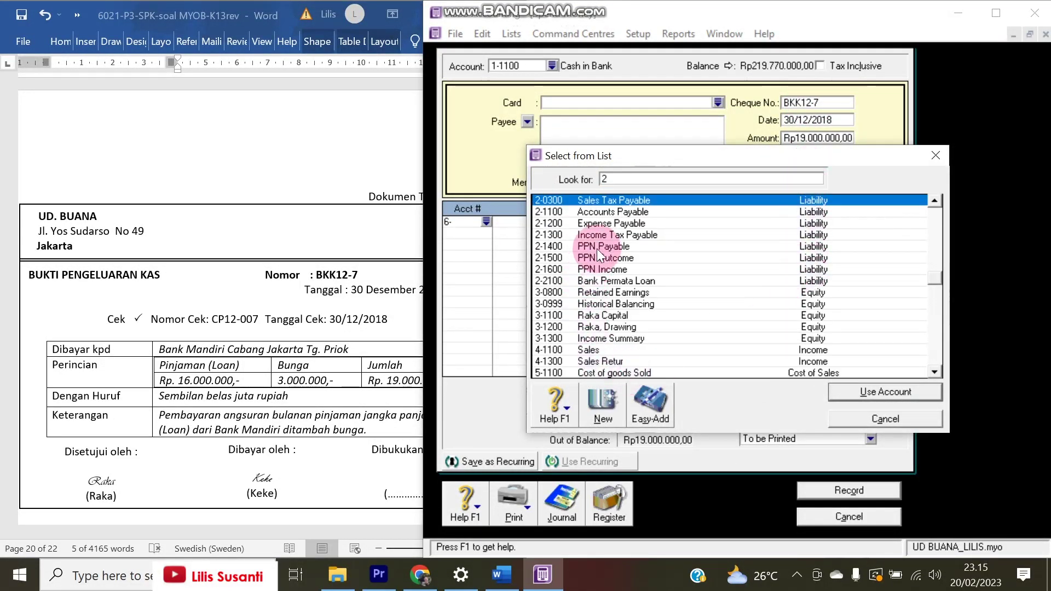
double_click(619, 280)
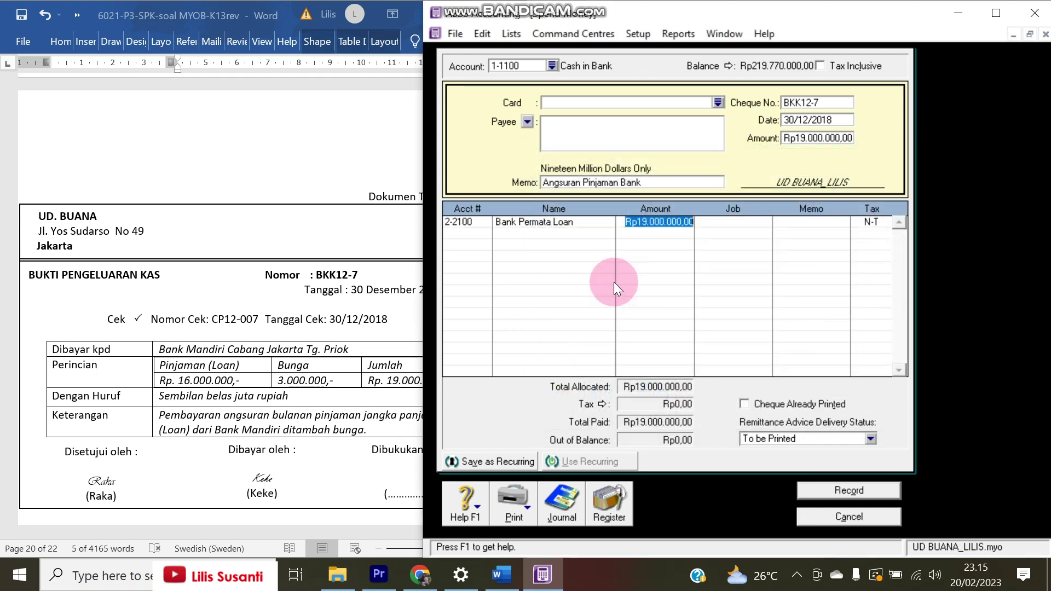
type("16")
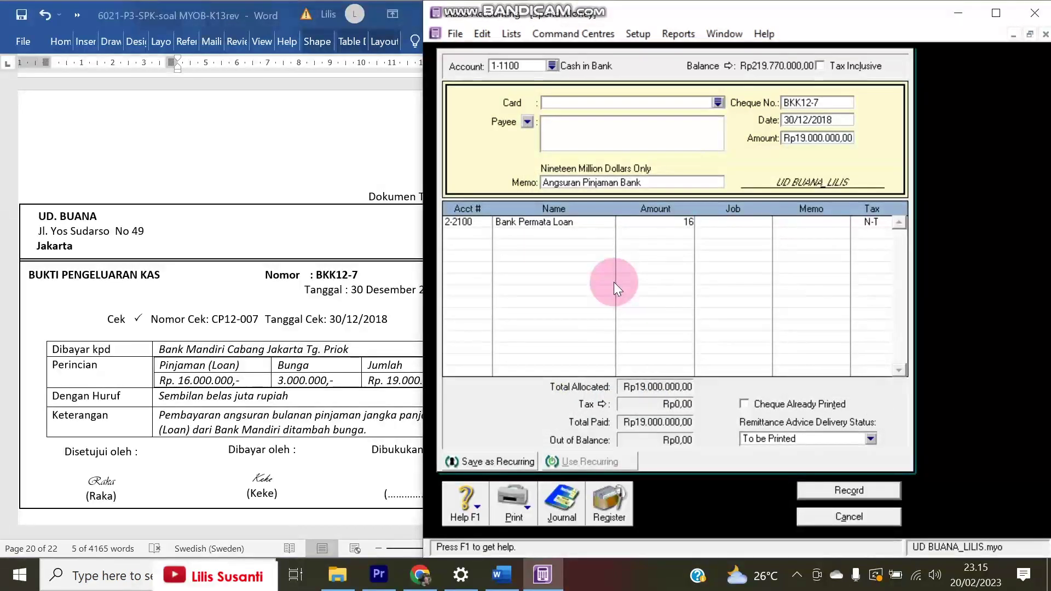
type("000000")
key("Tab")
key("Tab")
key("Tab")
key("Tab")
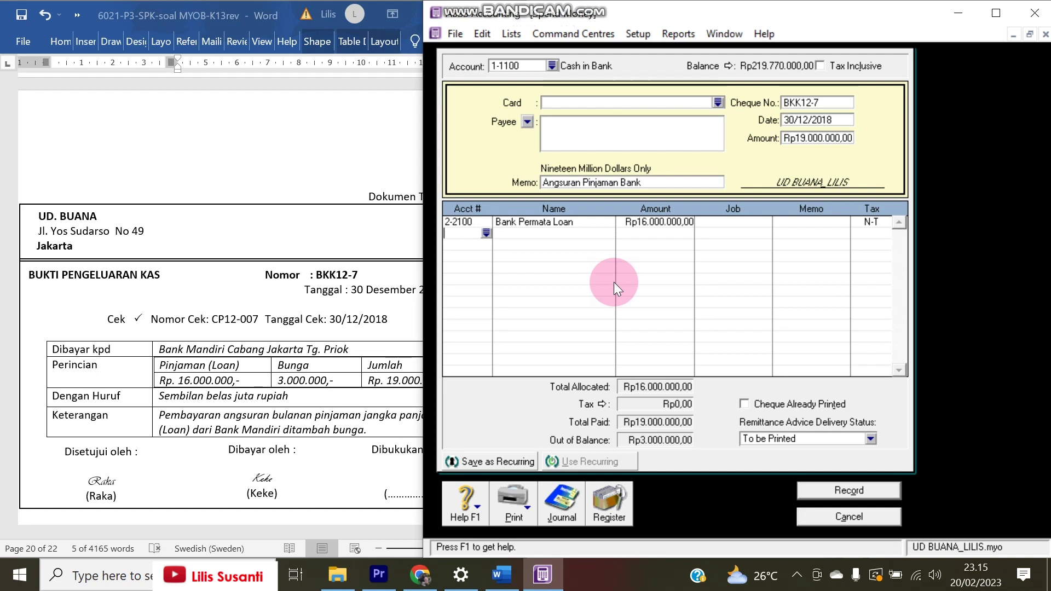
Allocate the remaining Rp3,000,000 to account 9-1100 Interest Expense and record the payment
type("6-")
key("Tab")
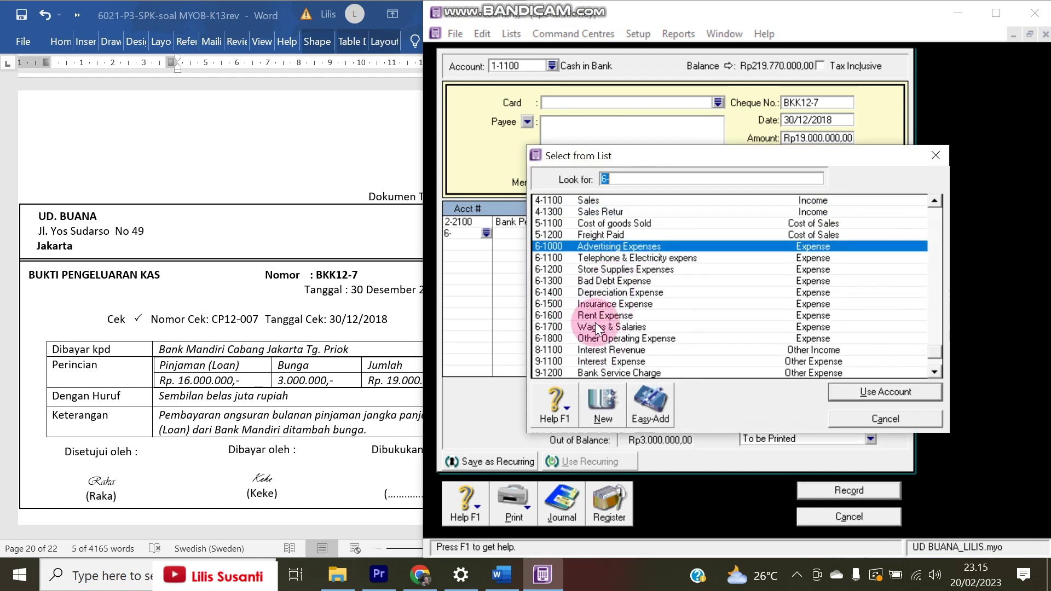
scroll(599, 330, "down", 1)
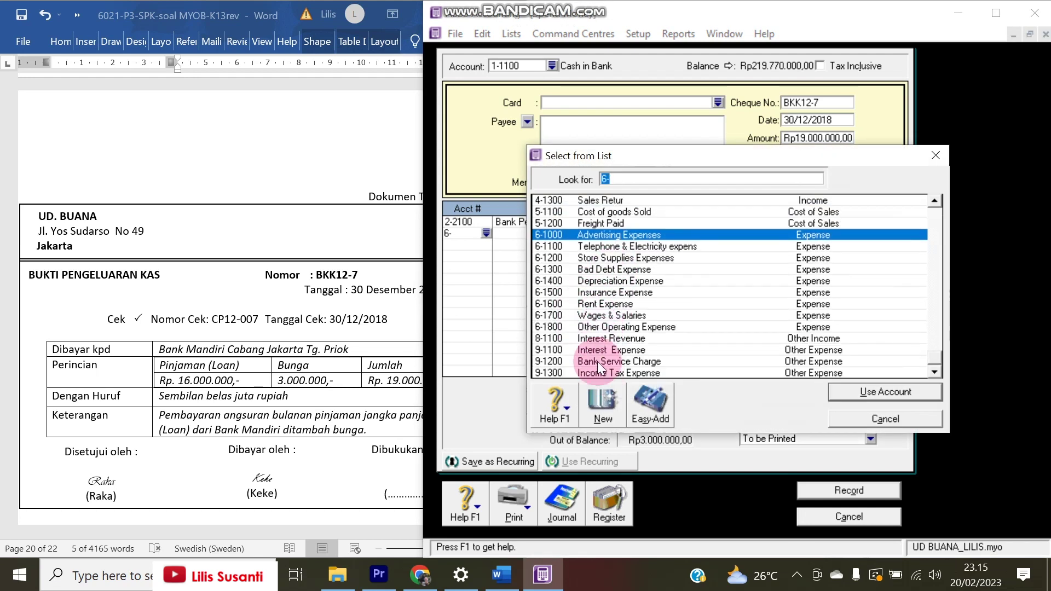
left_click(598, 352)
double_click(599, 352)
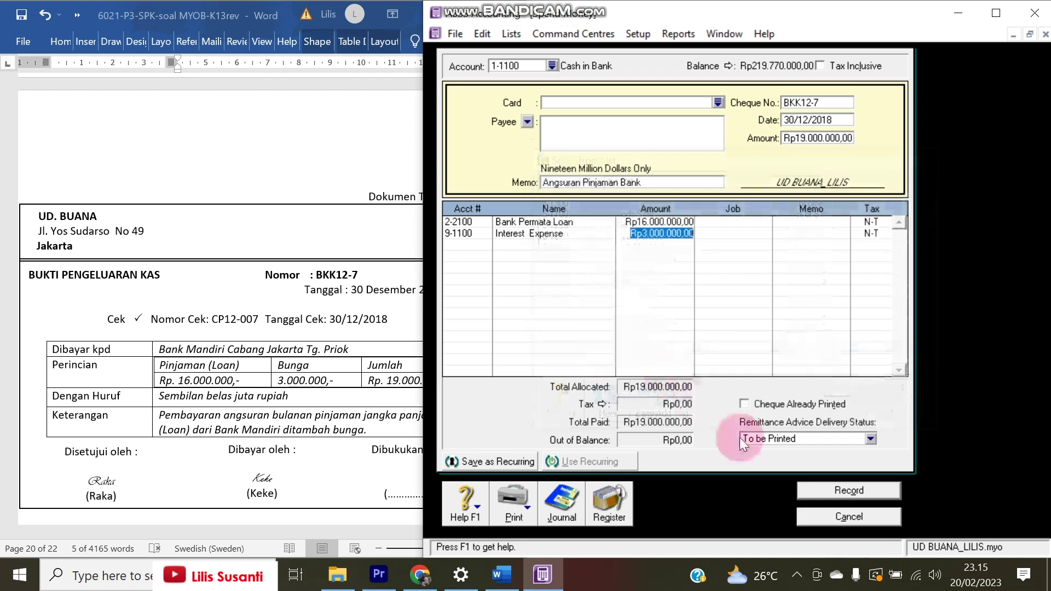
left_click(819, 492)
Examine the chart of accounts and the opening trial balance in the Word document for the bank loan account
left_click(271, 281)
left_click(511, 370)
left_click_drag(516, 443, 507, 159)
scroll(197, 184, "up", 5)
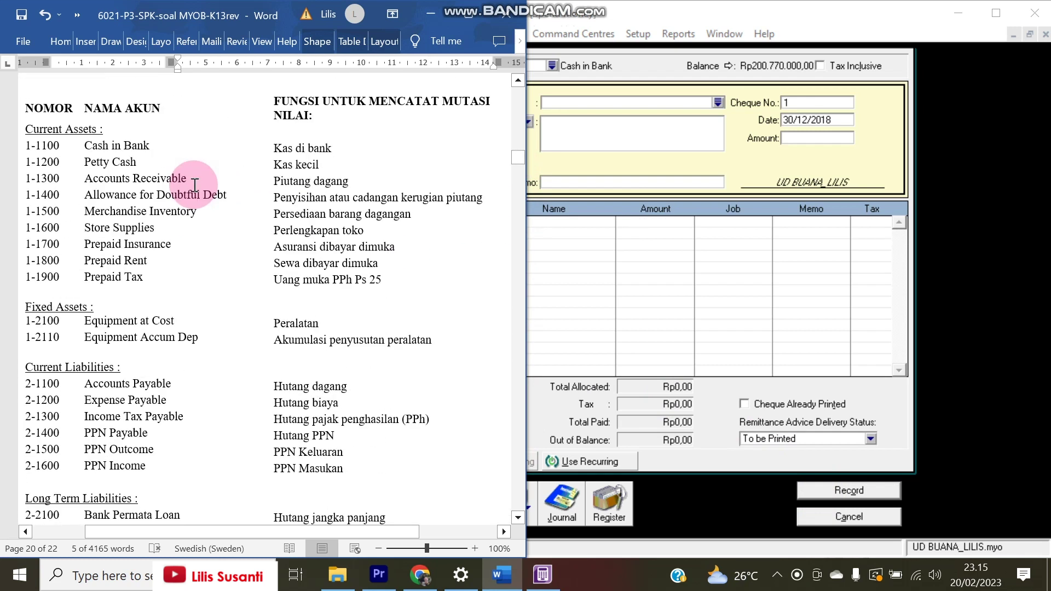
scroll(194, 185, "down", 4)
scroll(195, 184, "down", 2)
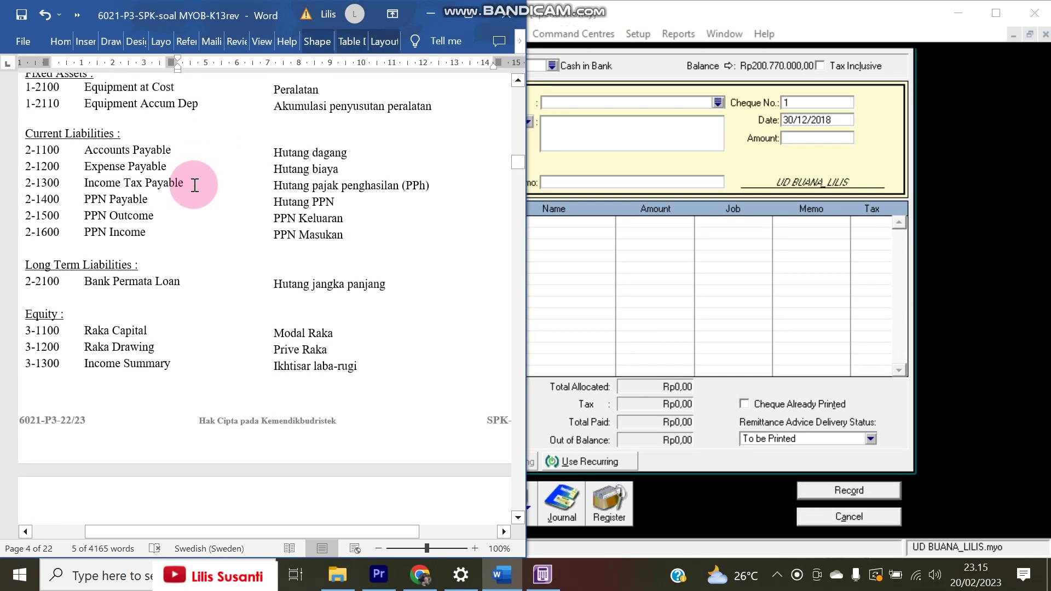
scroll(188, 219, "down", 1)
scroll(271, 249, "down", 20)
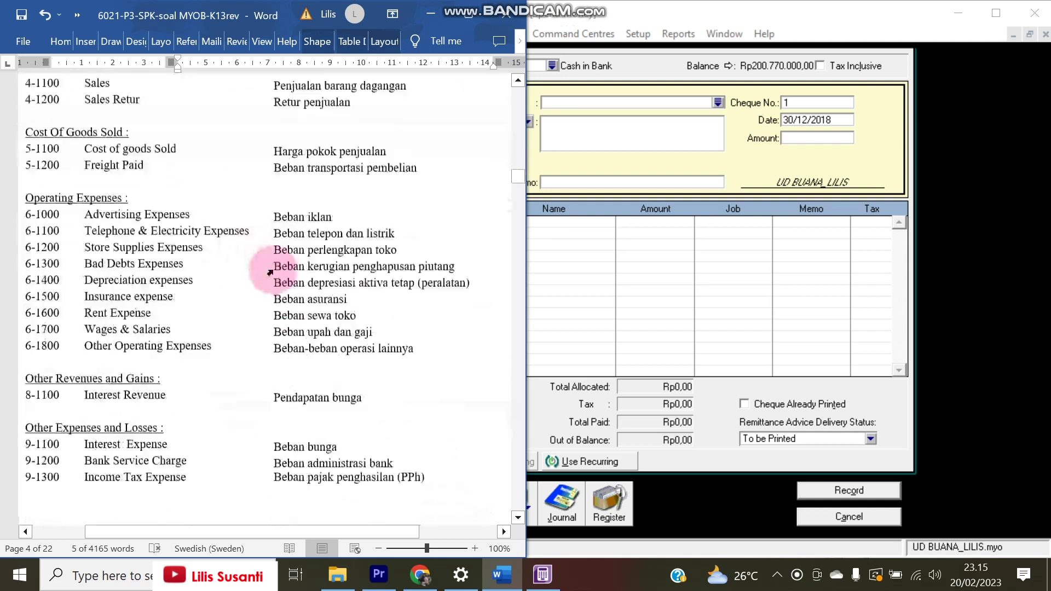
scroll(274, 270, "down", 8)
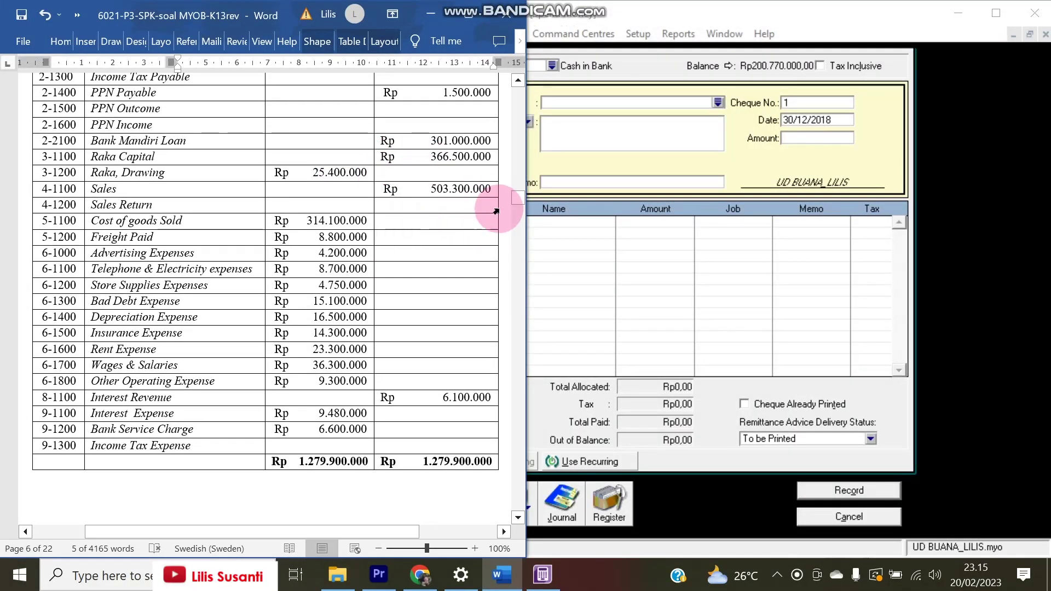
Go through the remaining Word vouchers after No. 22 up to adjustment memo BM12-1
left_click_drag(518, 198, 511, 415)
scroll(353, 427, "down", 20)
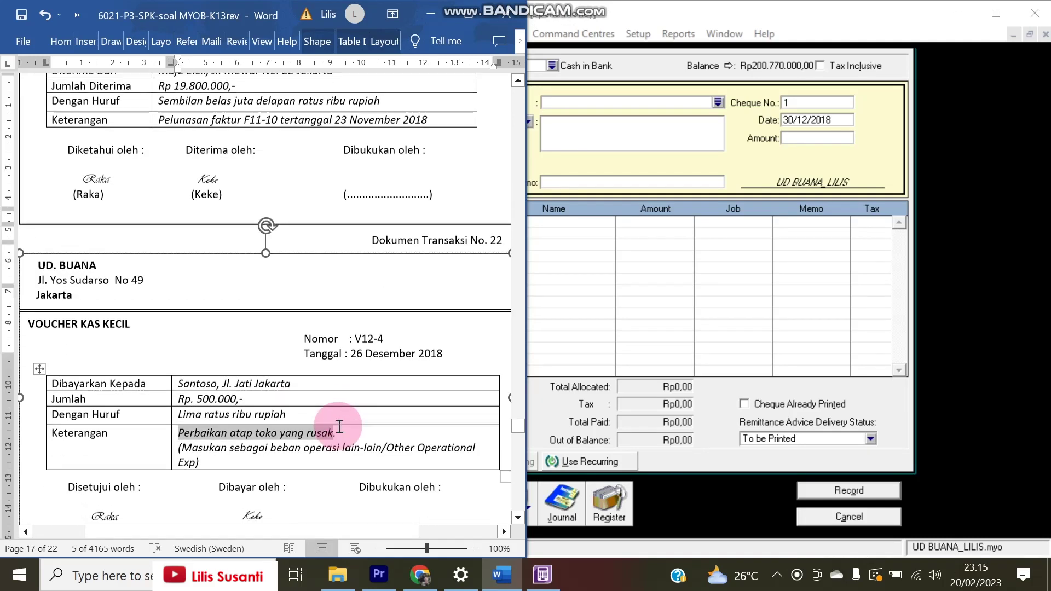
scroll(333, 426, "up", 6)
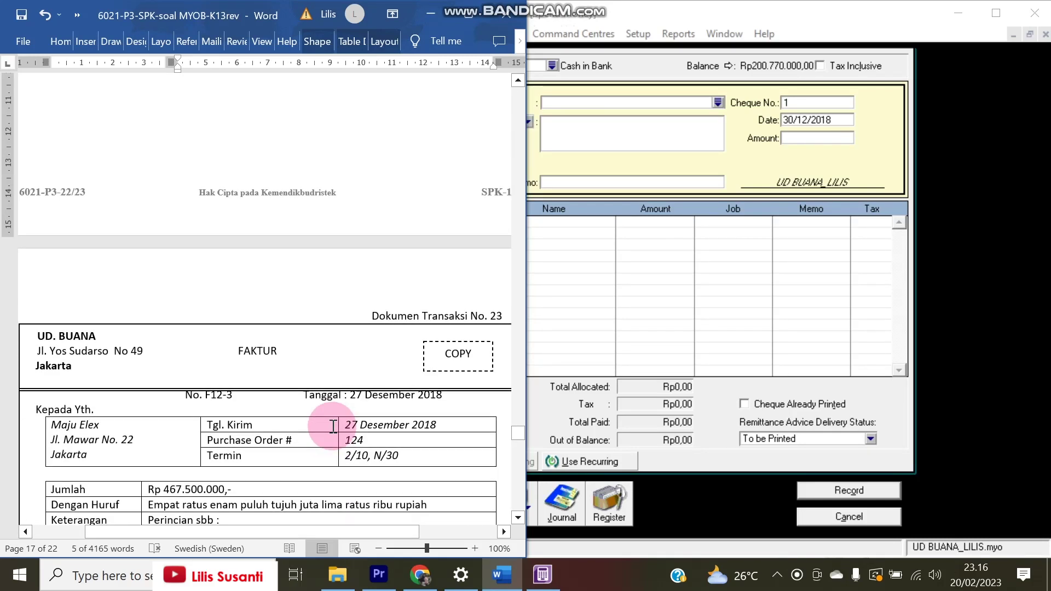
scroll(333, 426, "down", 9)
scroll(333, 426, "down", 18)
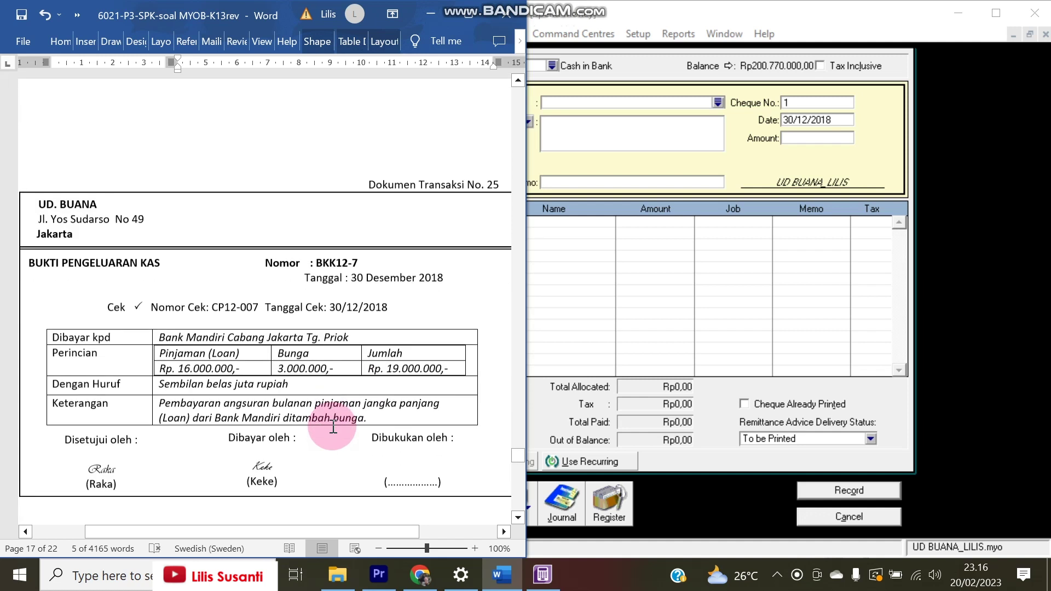
scroll(334, 427, "down", 16)
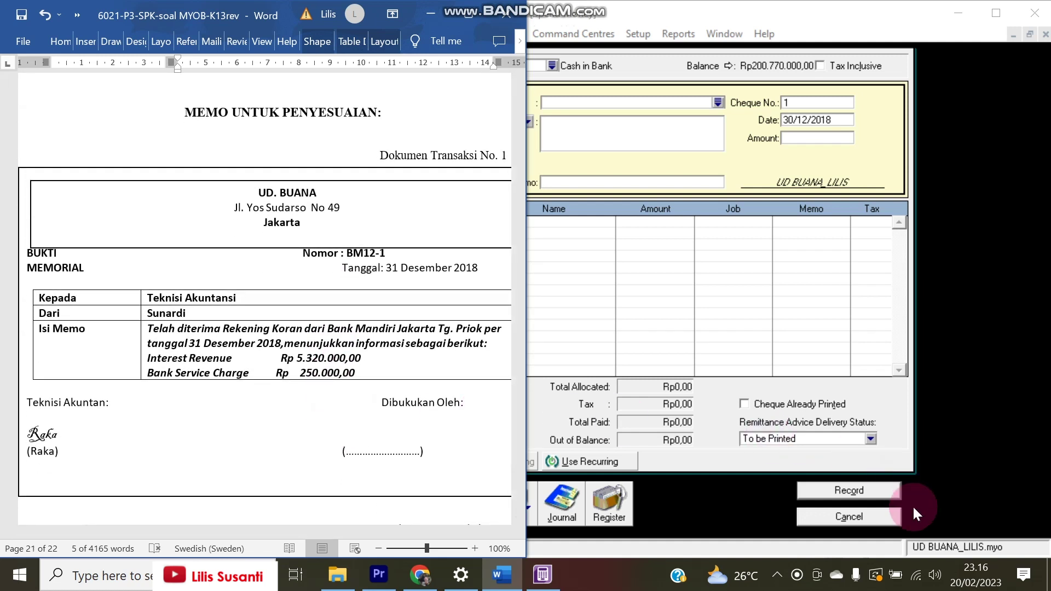
Close the Spend Money entry and display the Trial Balance report from the accounts reports
left_click(877, 517)
left_click(876, 516)
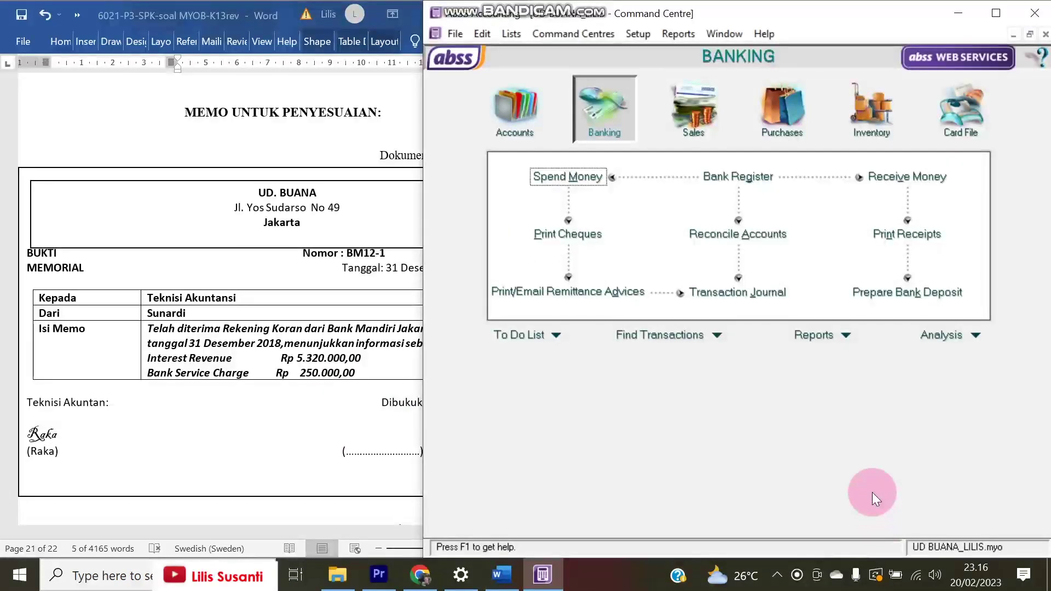
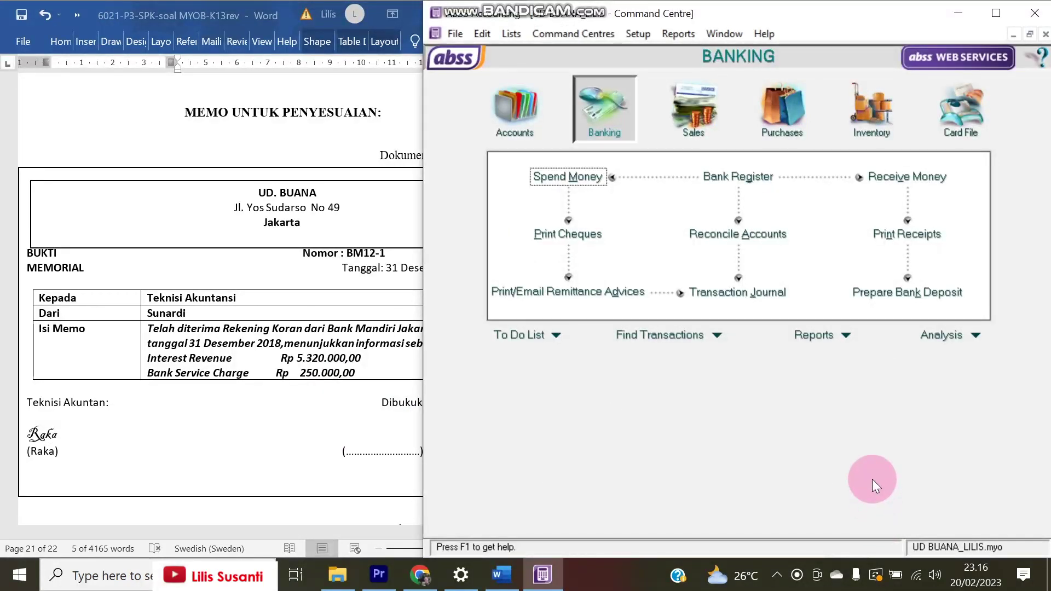
left_click(828, 341)
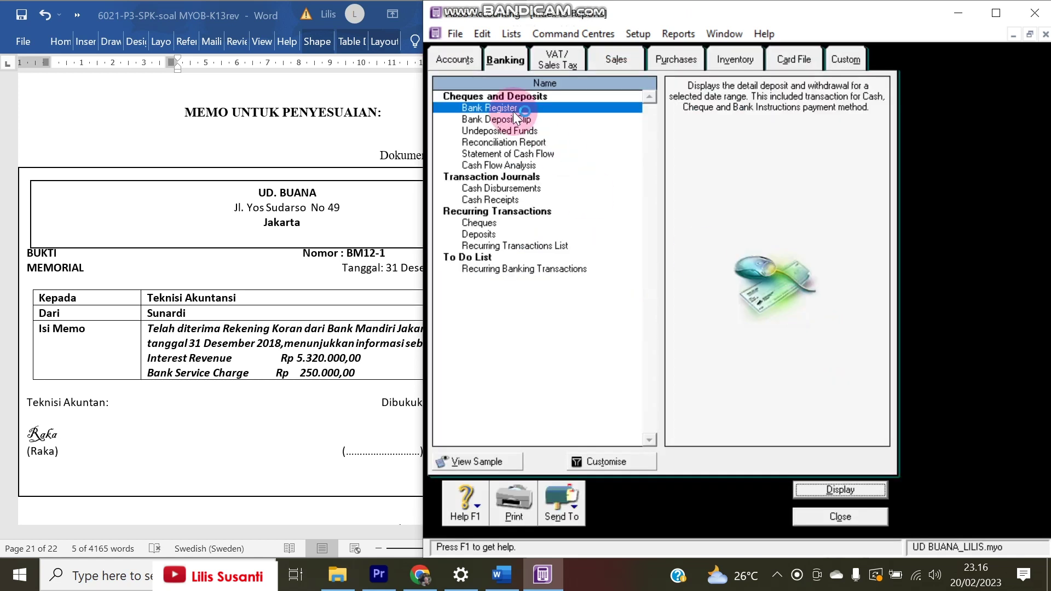
left_click(461, 58)
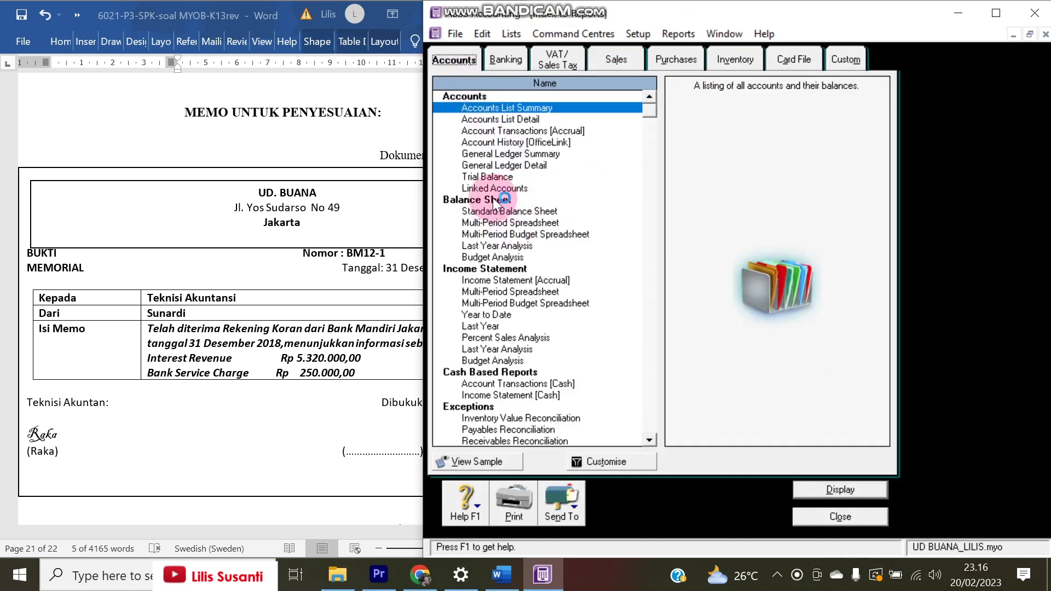
double_click(491, 177)
left_click(926, 423)
Save the December 2018 trial balance as a PDF named Trial Balance in the UD buana folder and close the report
left_click(567, 503)
left_click(573, 452)
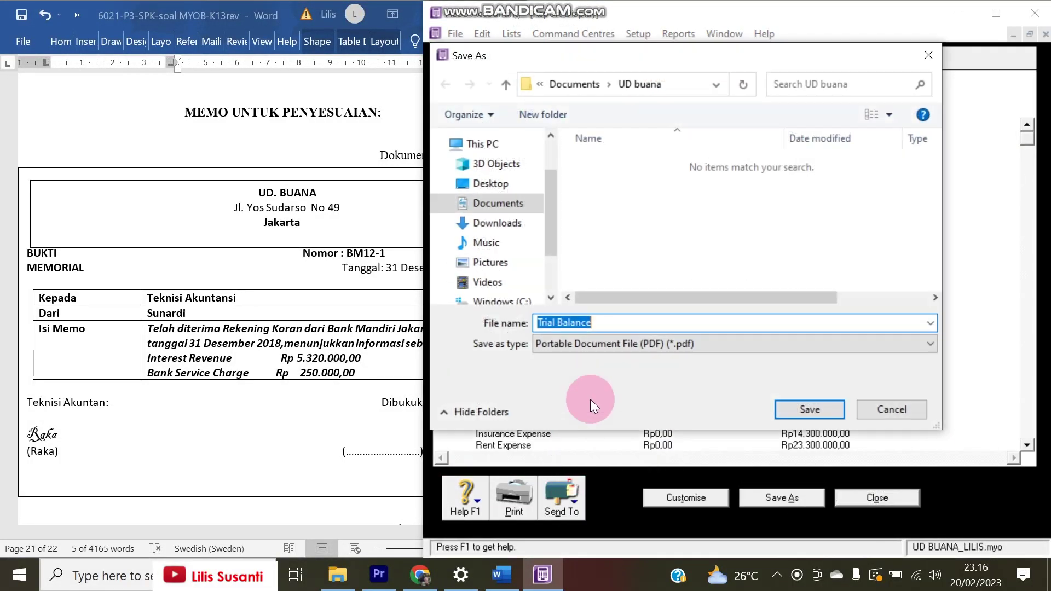
left_click(800, 409)
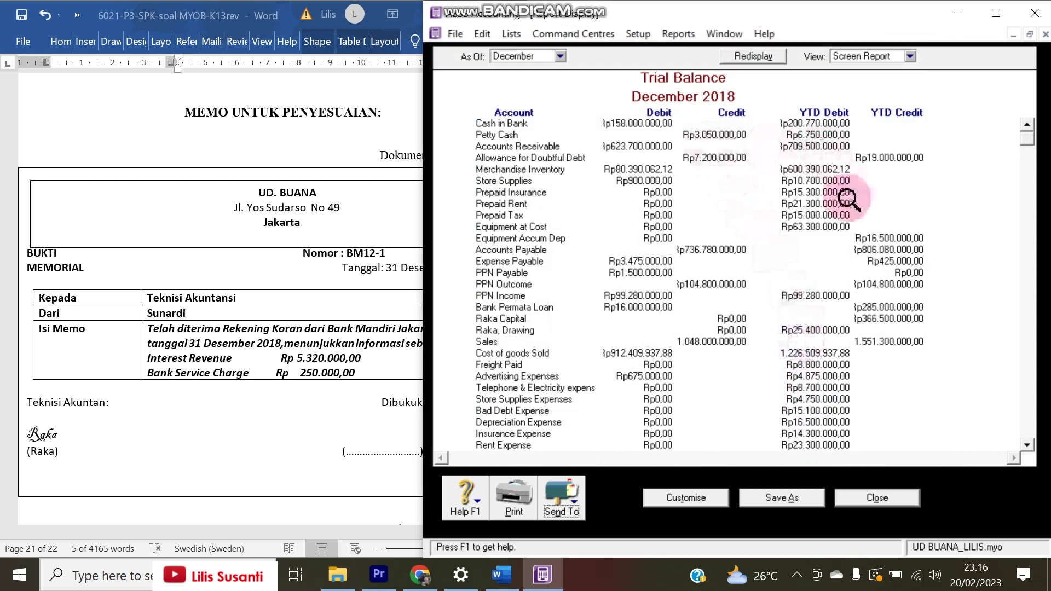
left_click(291, 275)
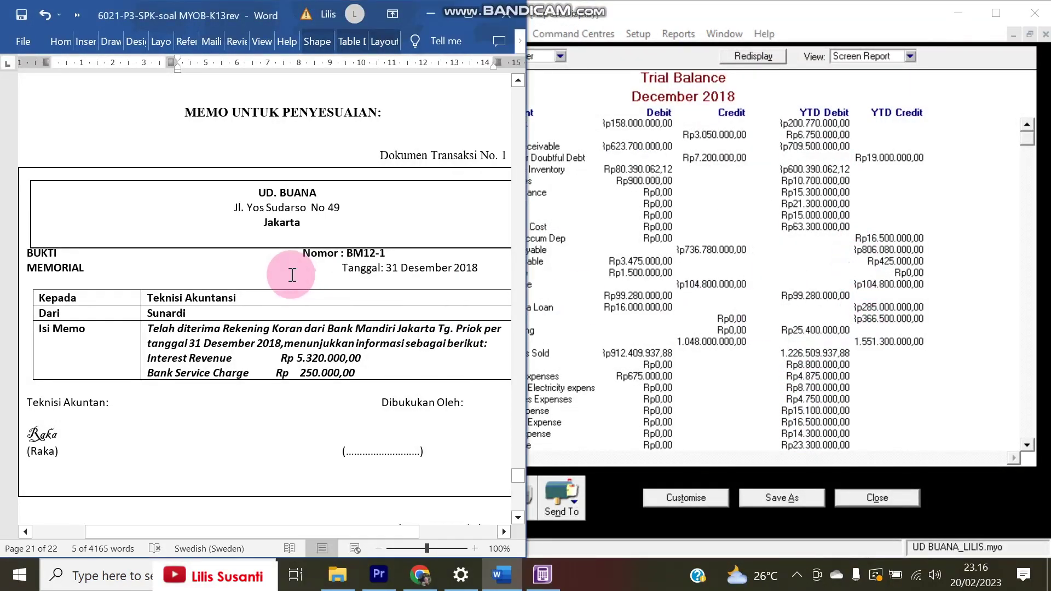
left_click(859, 499)
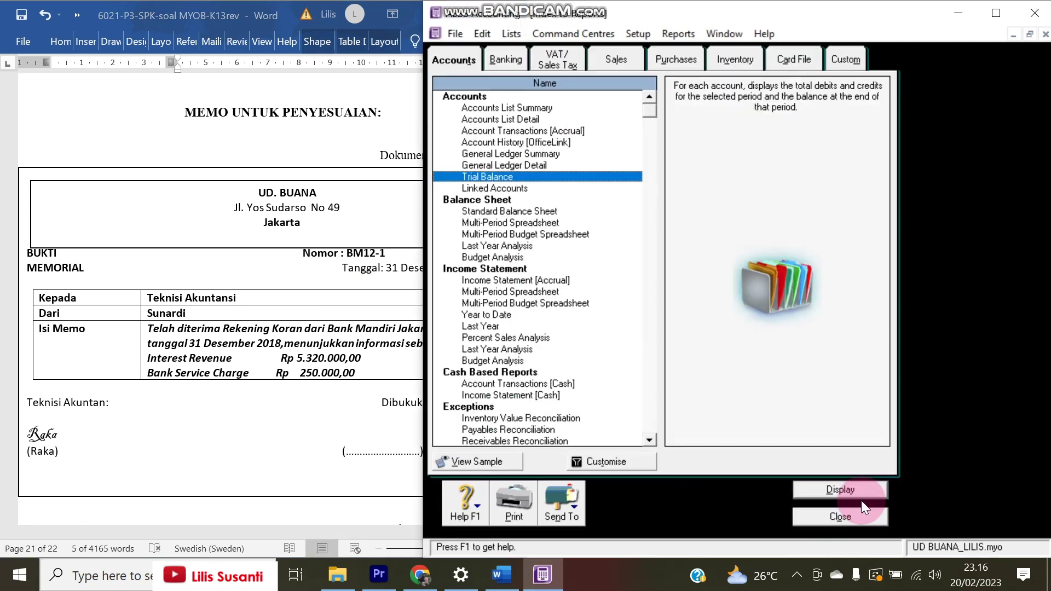
Close the report list and start a Receive Money entry into Cash in Bank dated 31/12/2018
left_click(859, 514)
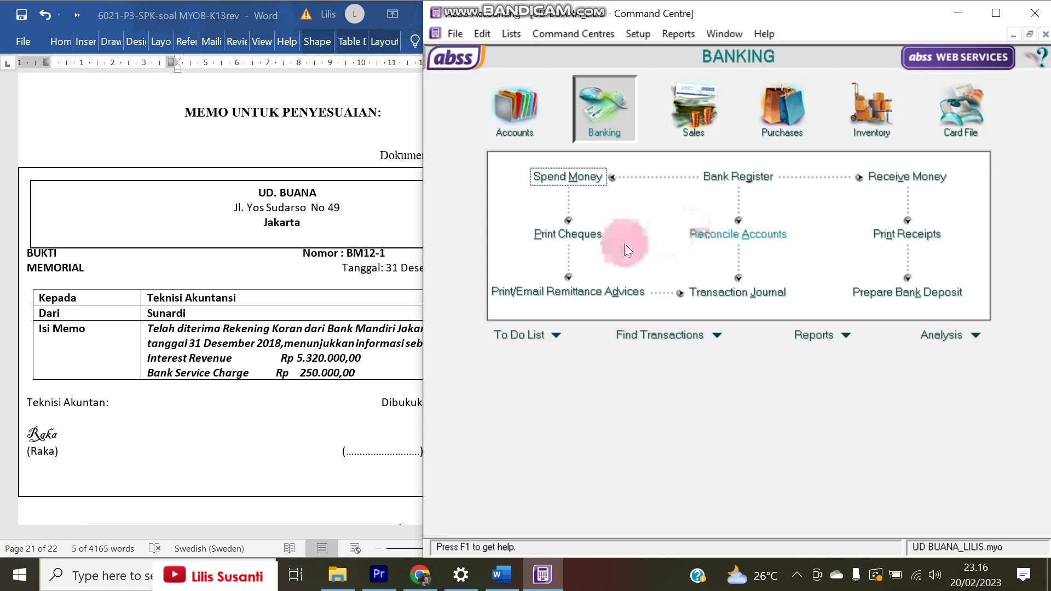
left_click(248, 374)
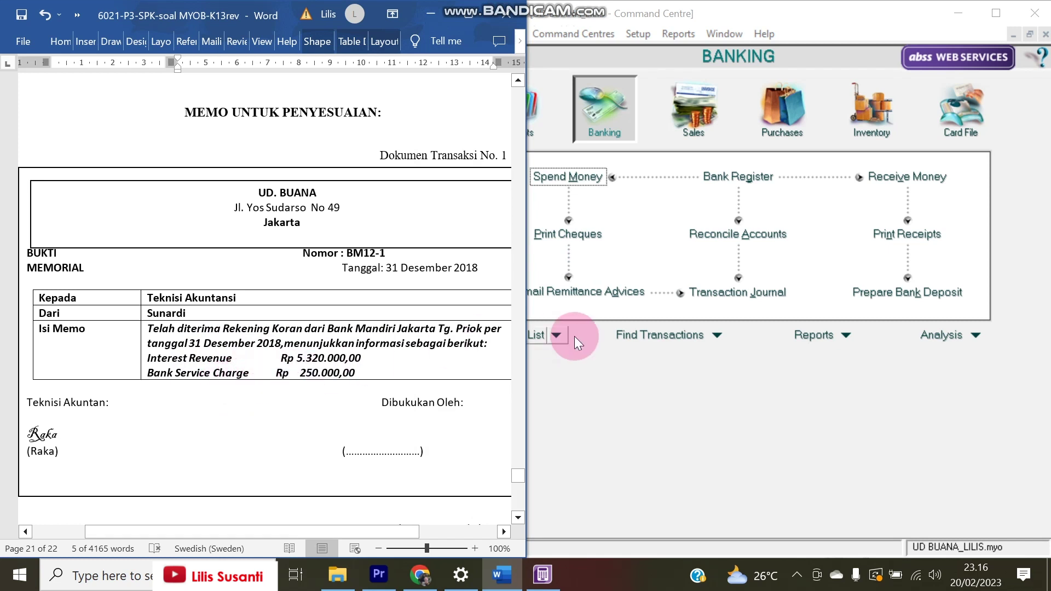
left_click(602, 373)
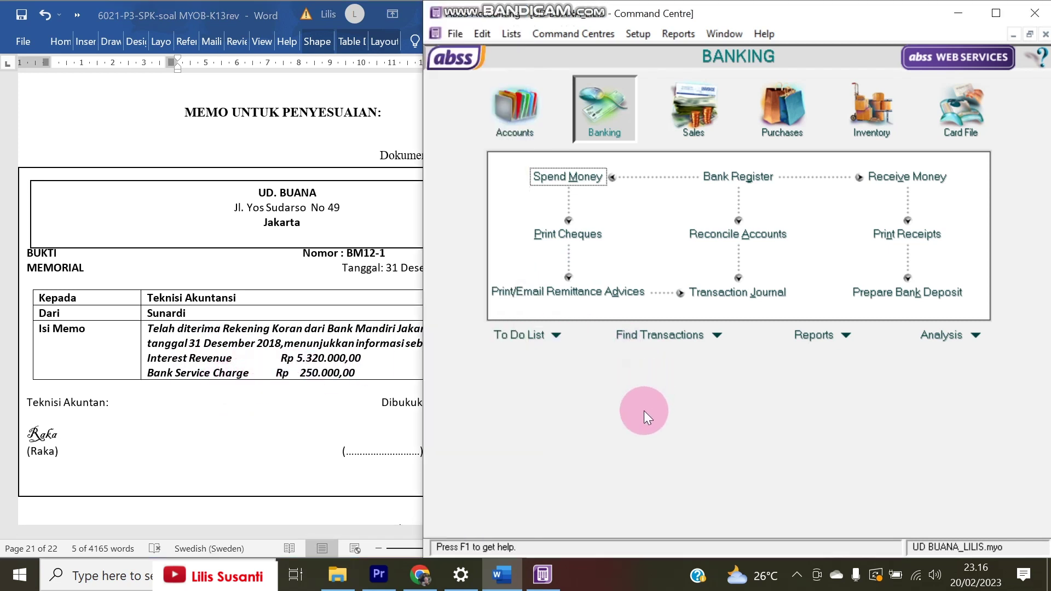
left_click(890, 178)
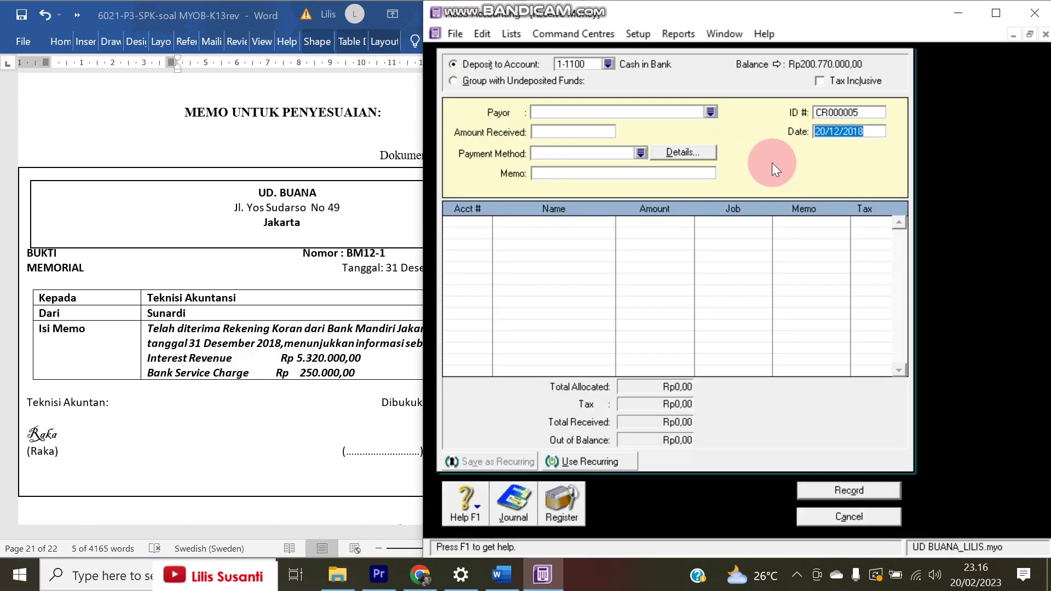
type("31")
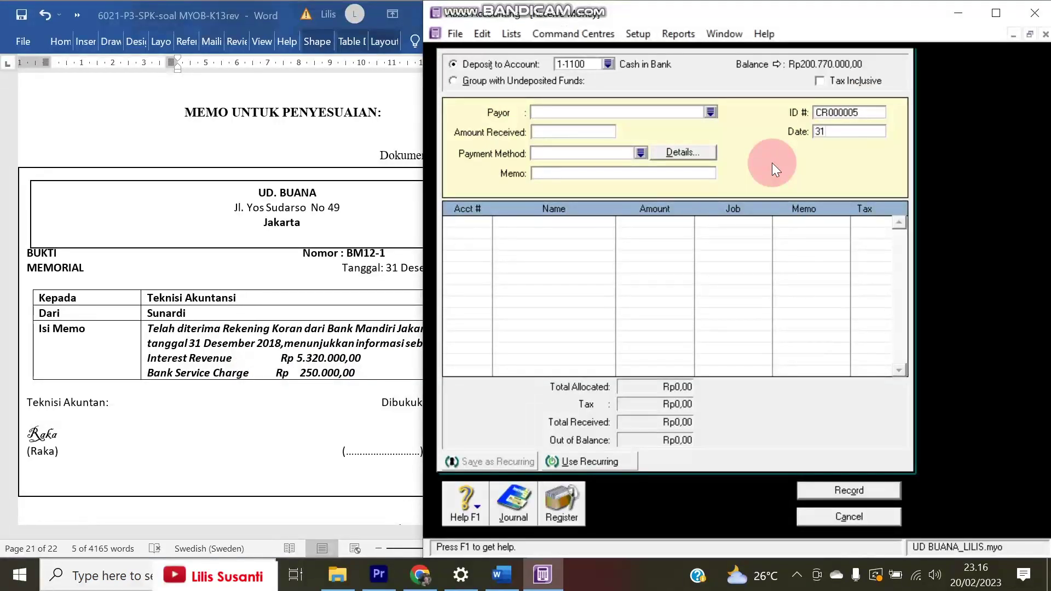
type("/12/2018")
key("Tab")
key("Tab")
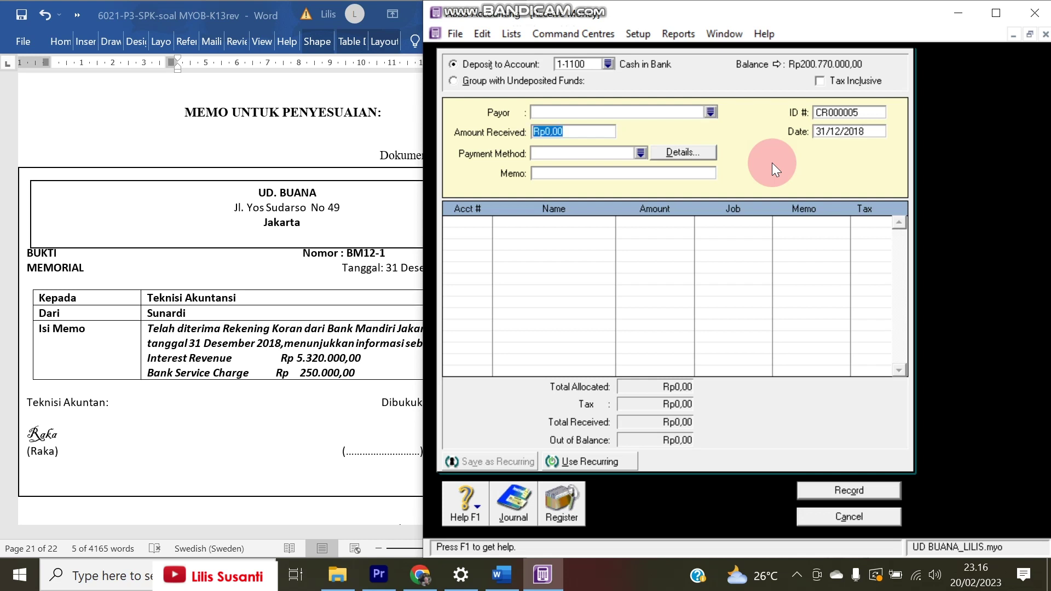
Set the amount received to Rp5.320.000 and copy "Interest Revenu" from the Word memo into the receipt's memo
type("5.320.000")
key("Tab")
key("Tab")
key("Tab")
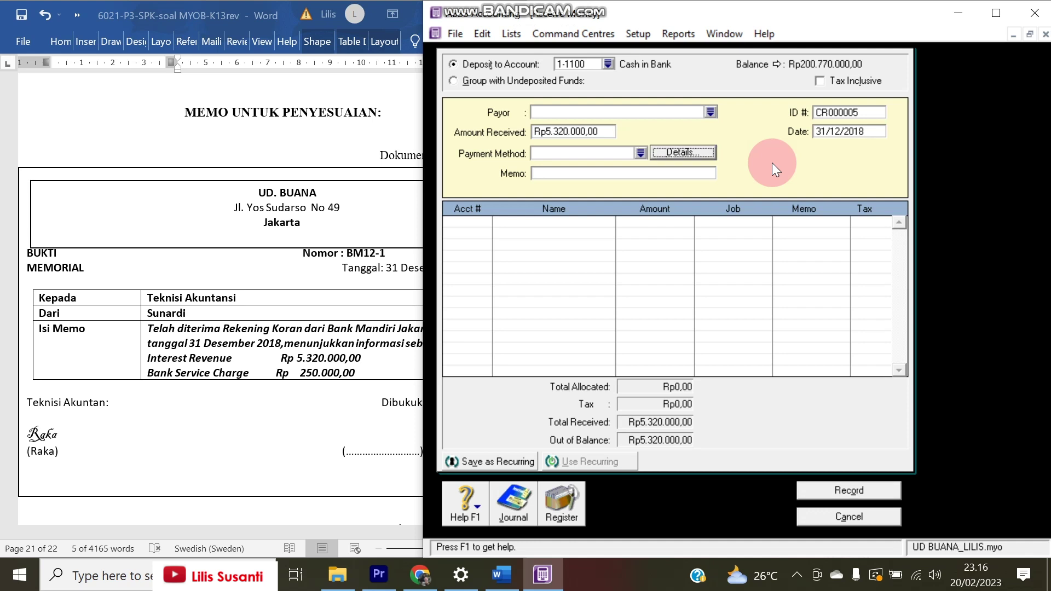
left_click(147, 354)
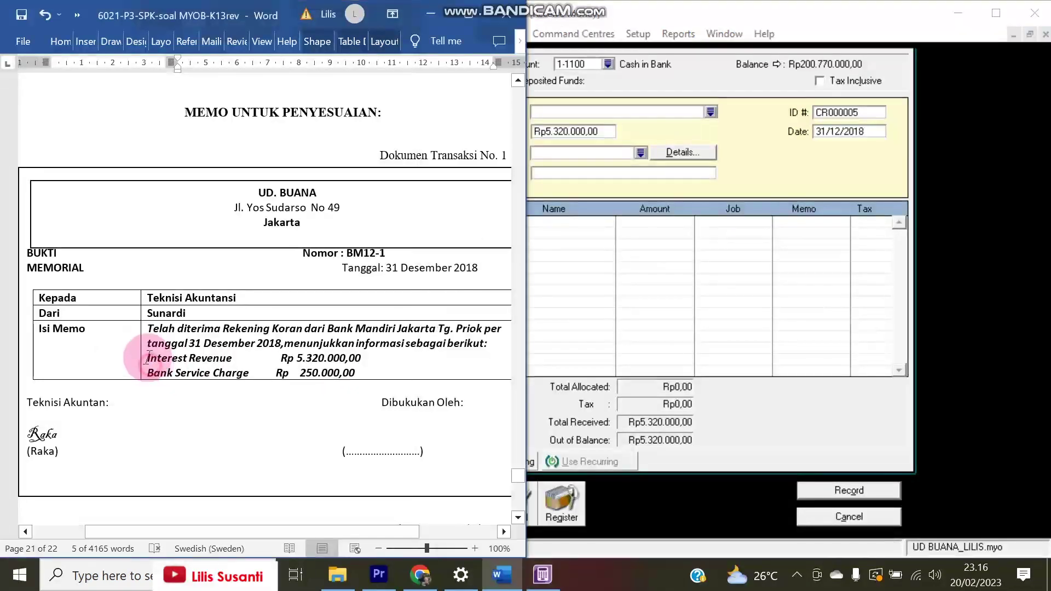
left_click_drag(147, 358, 586, 173)
key("Tab")
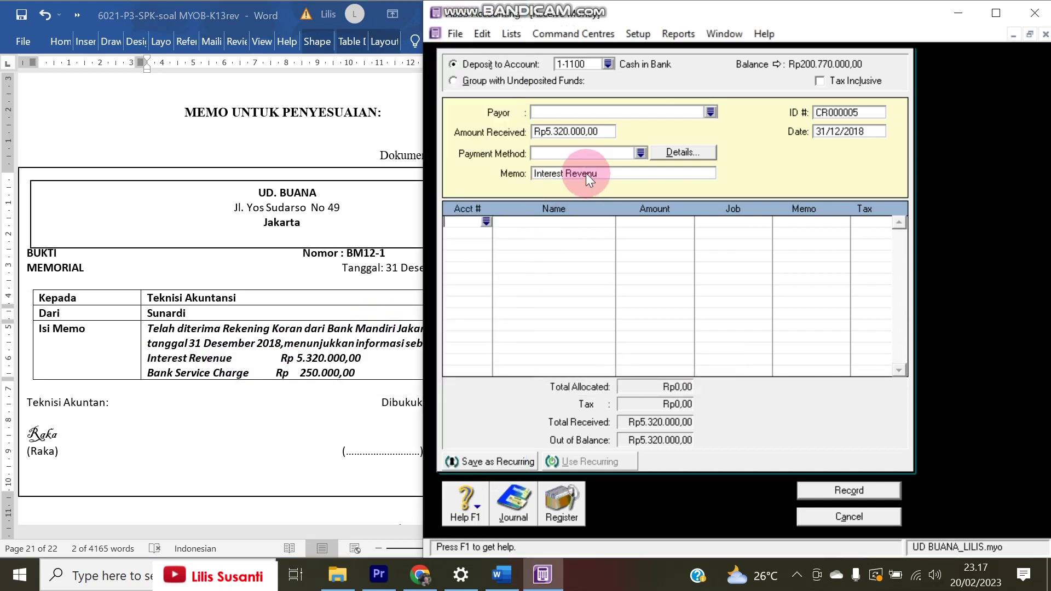
Allocate the receipt to account 8-1100 Interest Revenue, record it and close the entry form
type("4")
key("Tab")
scroll(622, 350, "down", 2)
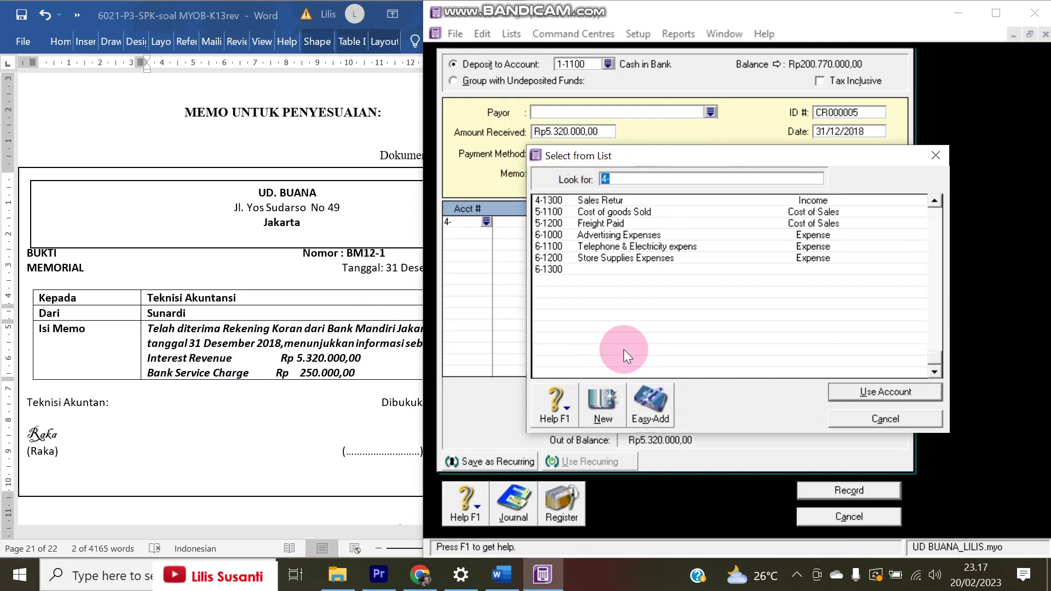
double_click(622, 339)
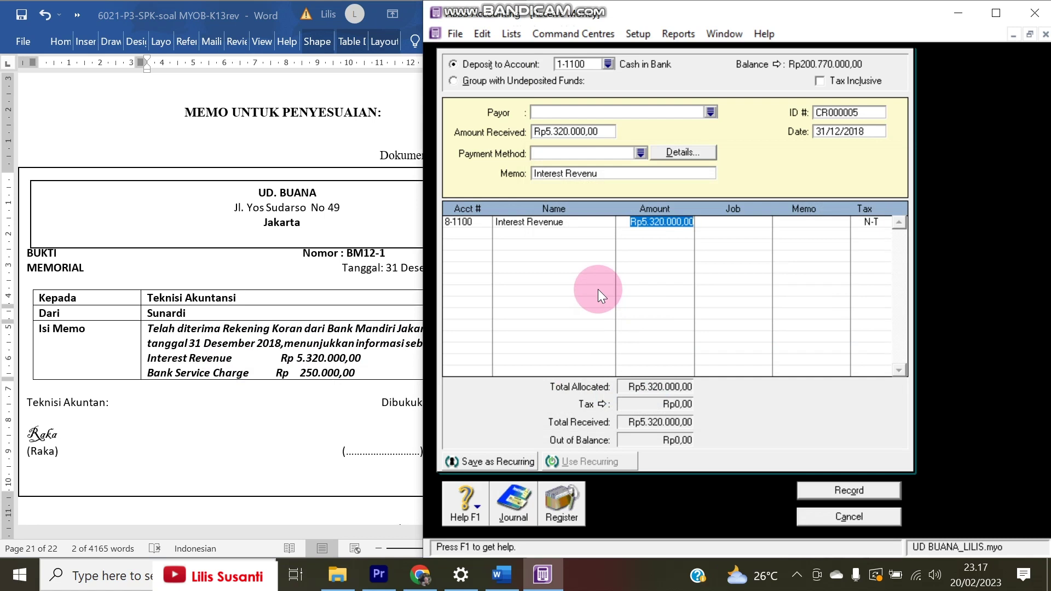
key("Tab")
left_click(857, 486)
left_click(849, 527)
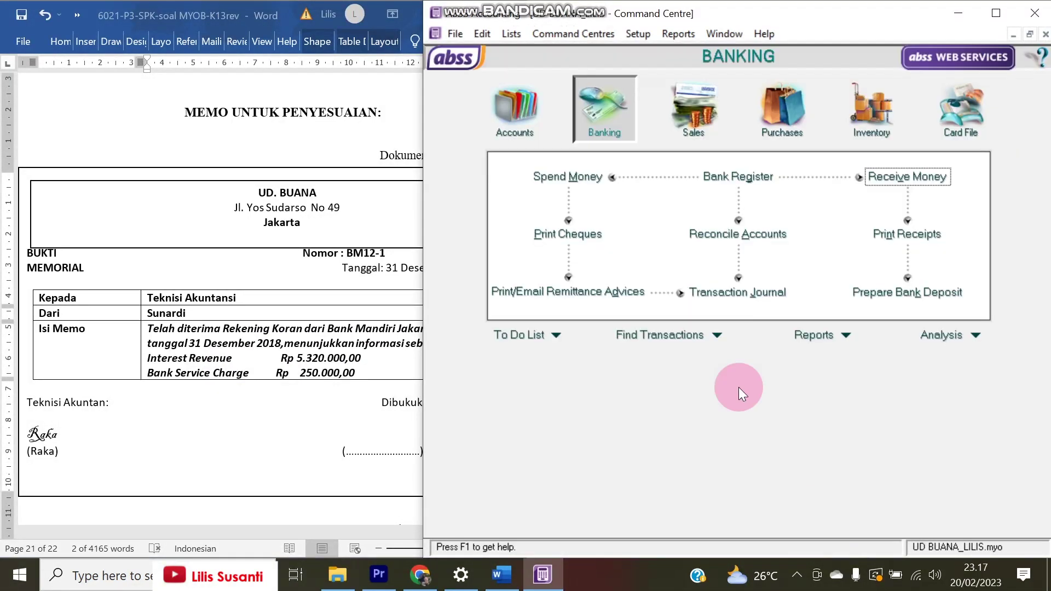
Start a Spend Money entry from Cash in Bank dated 31/12/2018 with an amount of Rp250.000
left_click(569, 174)
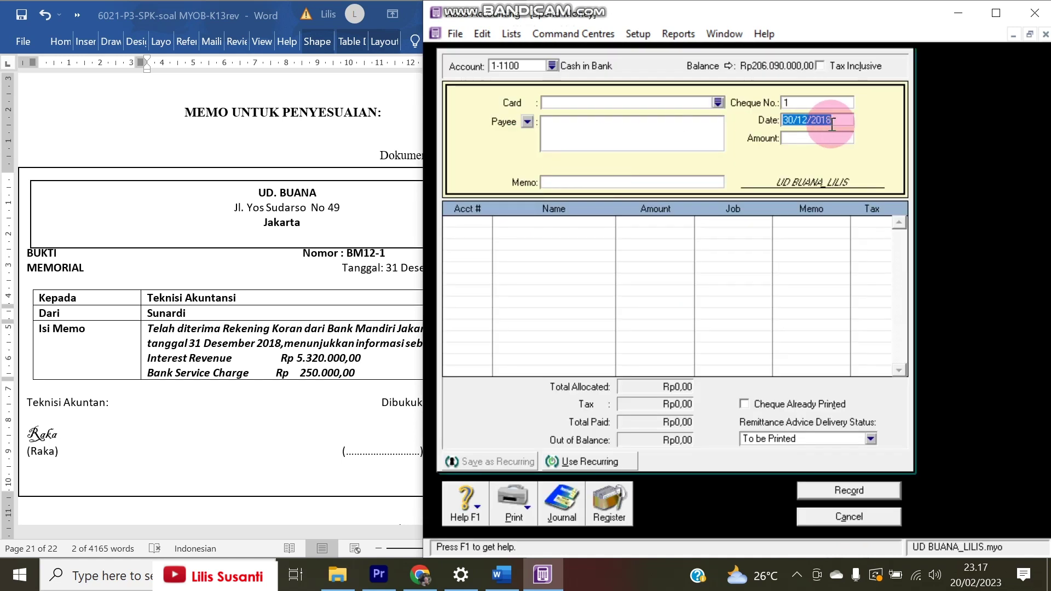
left_click(791, 119)
key("BackSpace")
type("1")
key("Tab")
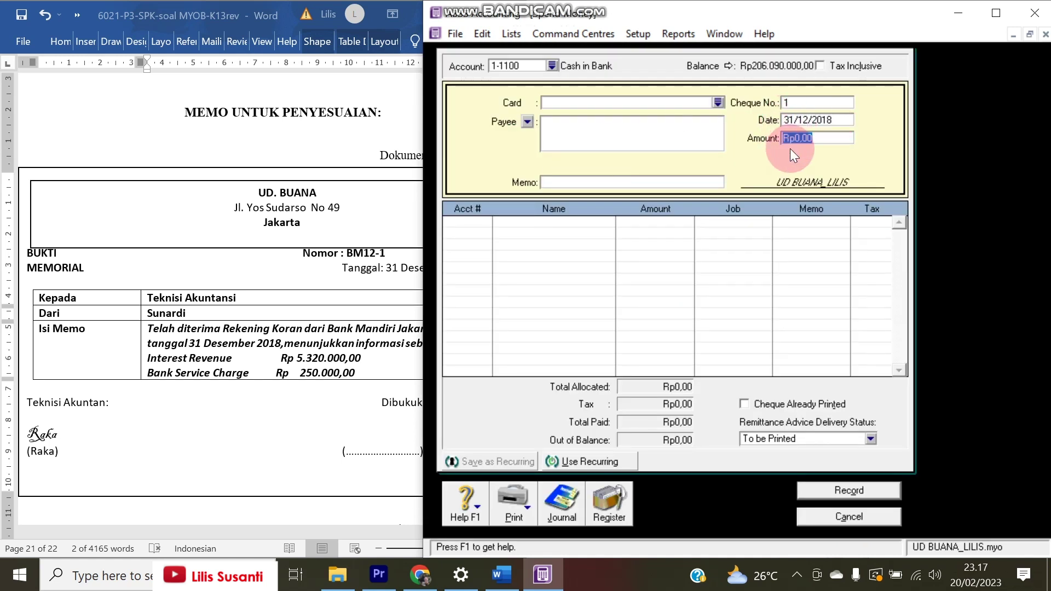
type("250.000")
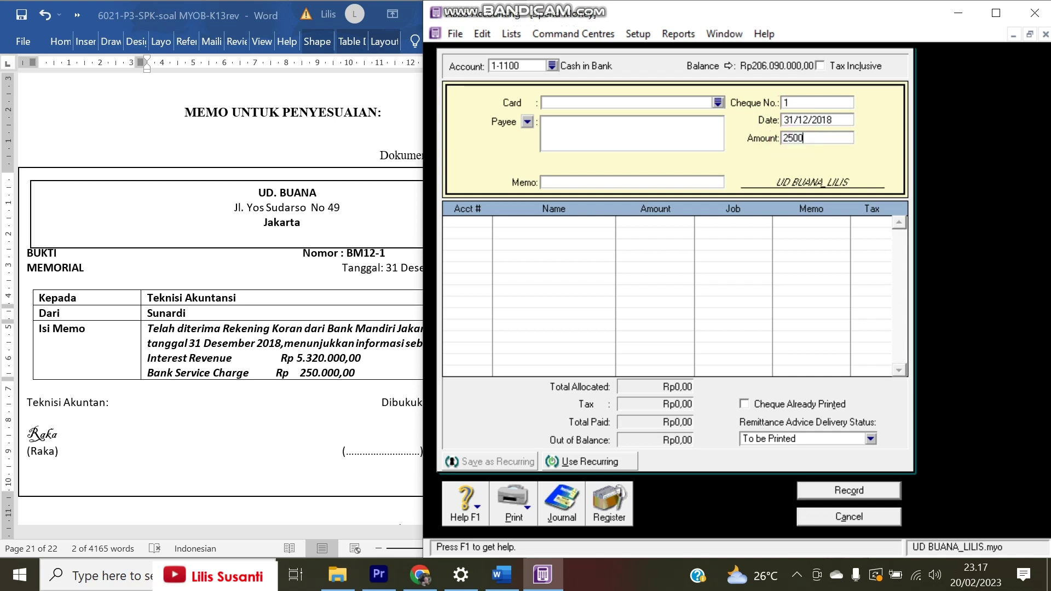
key("Tab")
Copy "Bank Service Charge" from the Word document into the payment's memo and set its cheque number to BM12-1
left_click(580, 189)
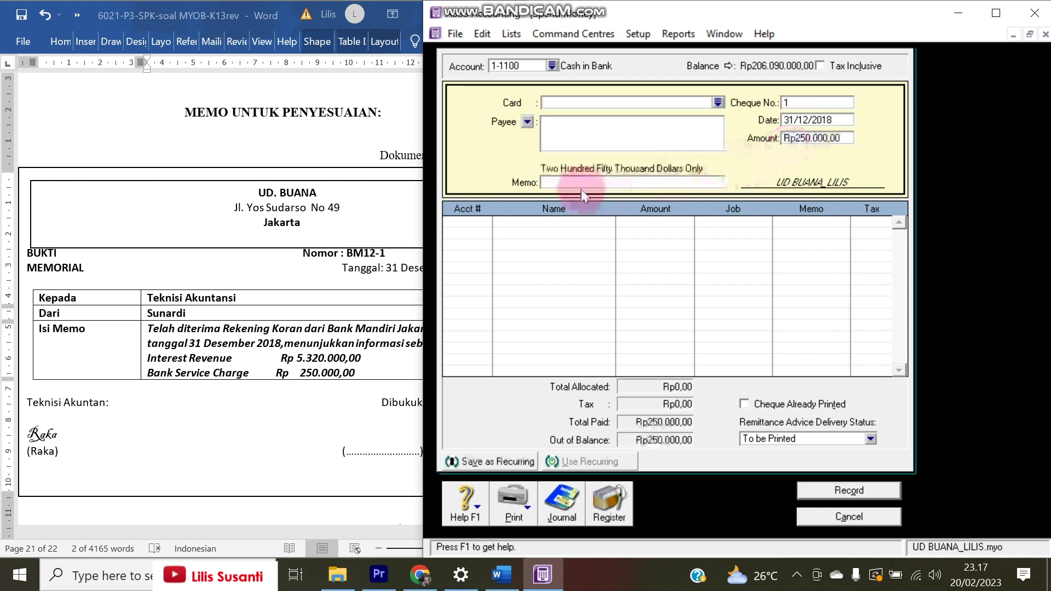
left_click(192, 369)
left_click_drag(194, 370, 249, 373)
key("ctrl+c")
left_click(619, 184)
key("ctrl+v")
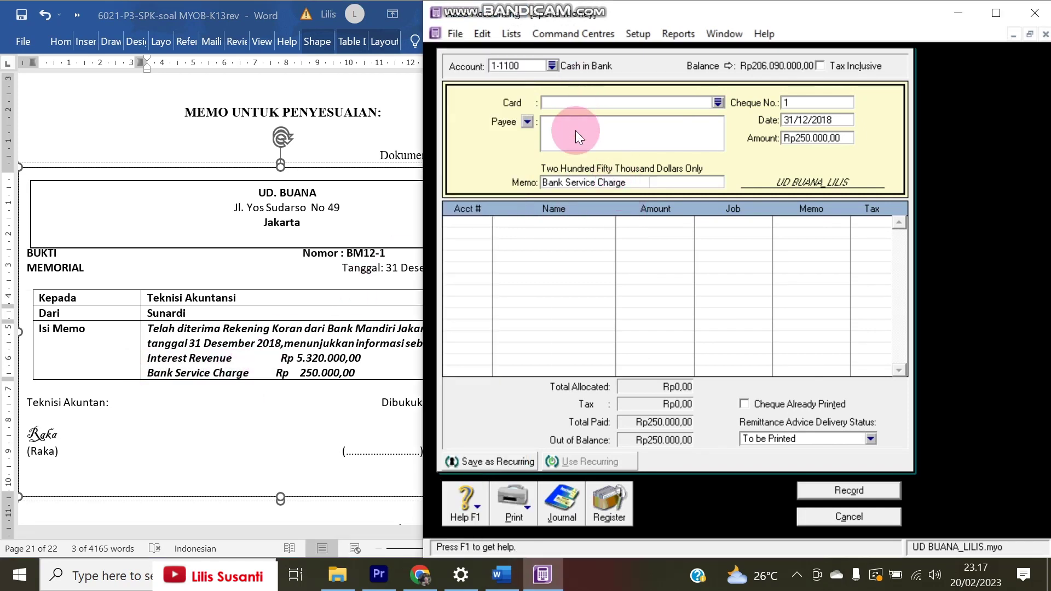
left_click(790, 108)
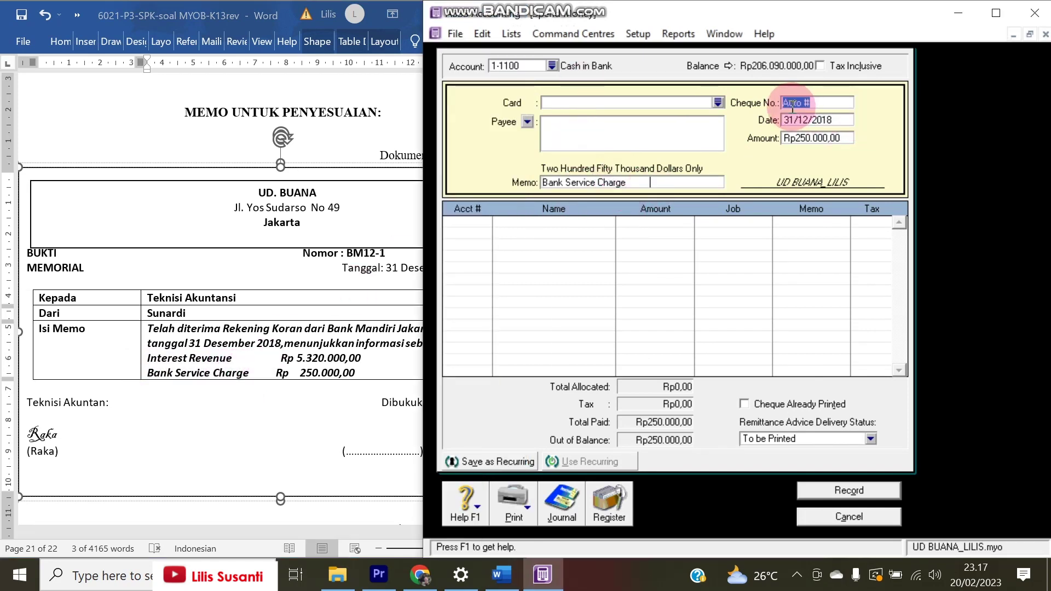
type("BM12-1")
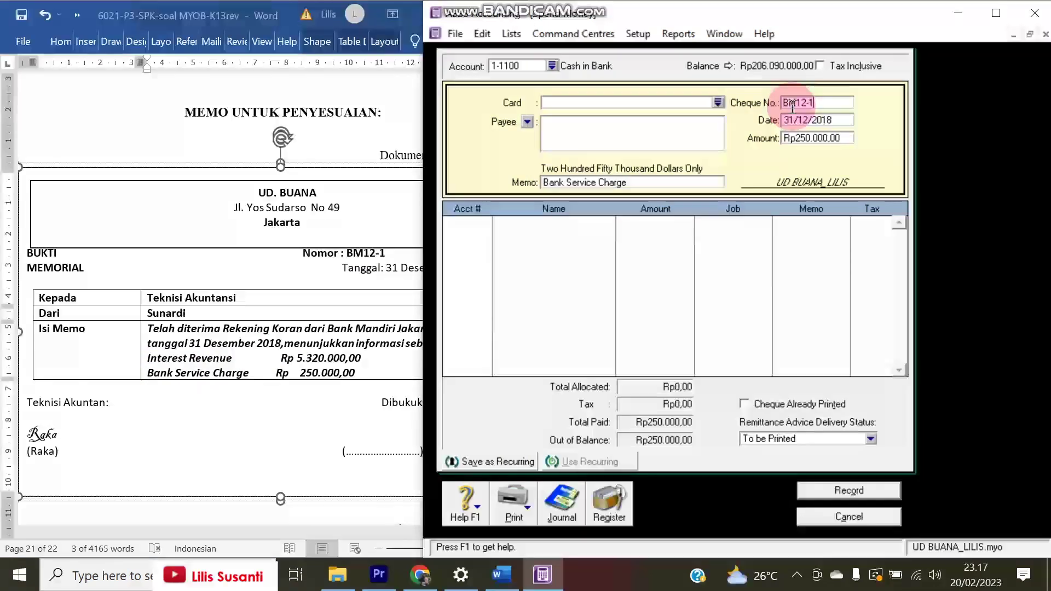
Allocate the payment to account 9-1200 Bank Service Charge, record it and close the entry form
left_click(487, 222)
type("6")
key("Tab")
scroll(701, 350, "down", 1)
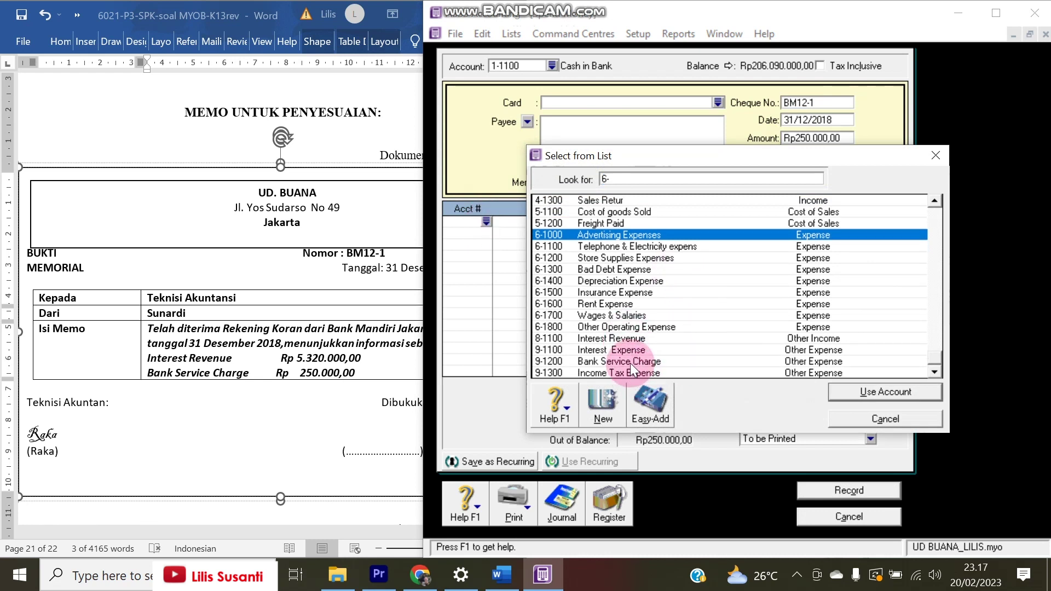
double_click(630, 363)
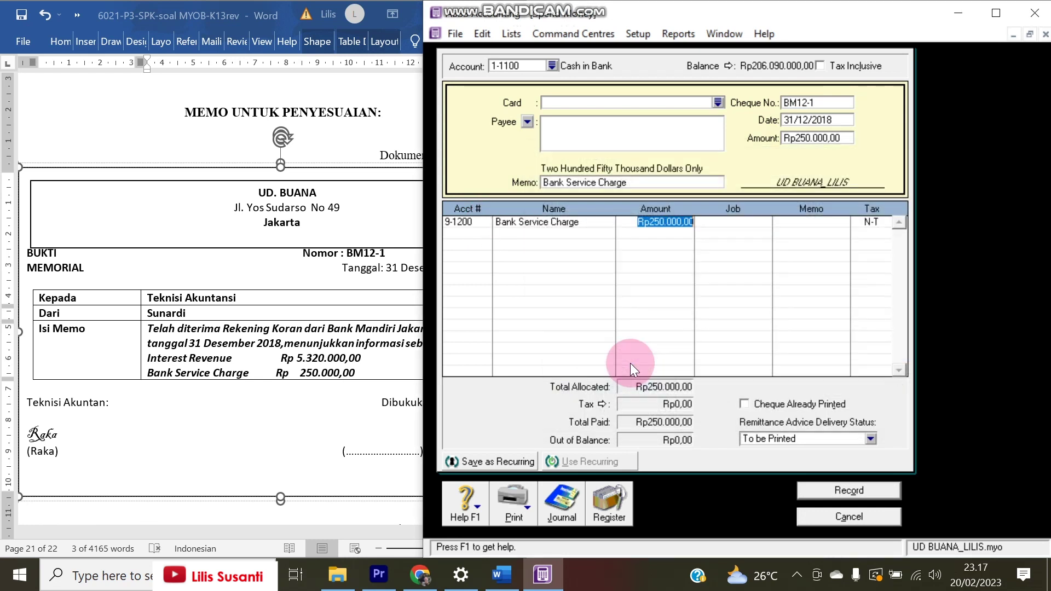
left_click(835, 491)
left_click(845, 518)
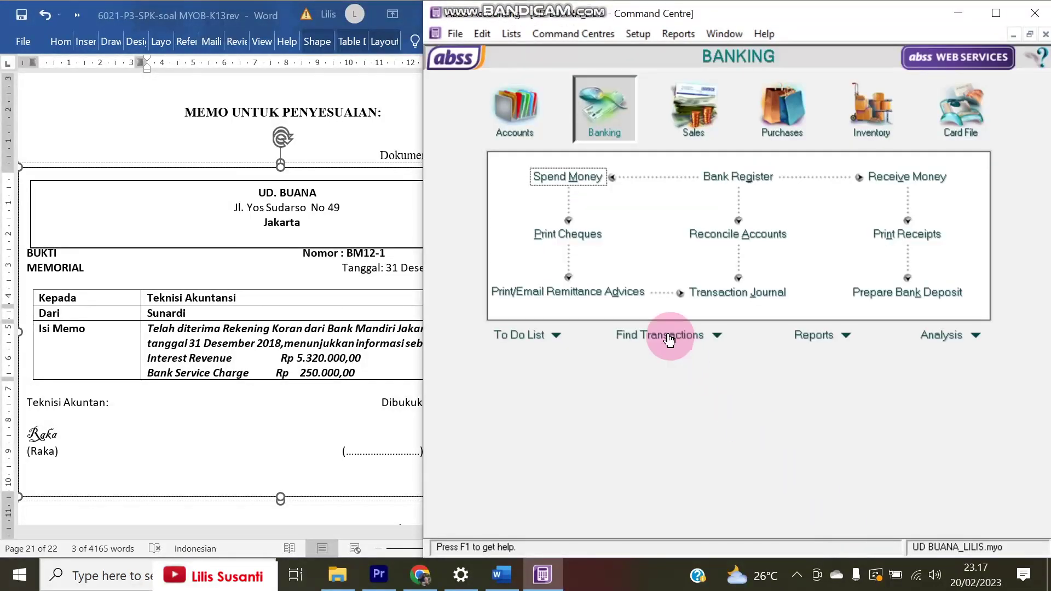
Check the recorded disbursements and receipts in the transaction journal
left_click(721, 295)
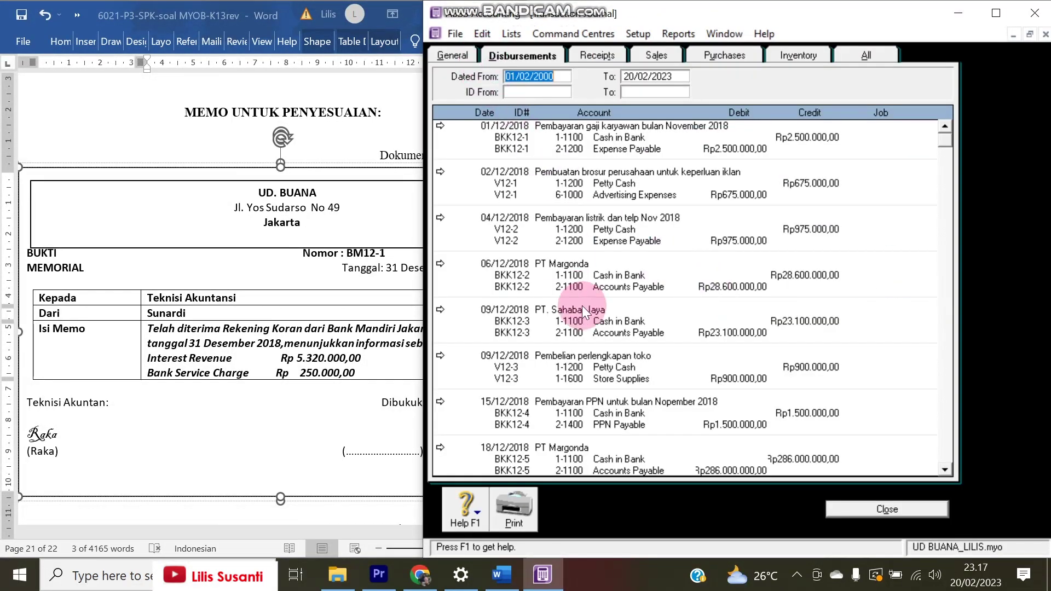
scroll(602, 390, "down", 6)
left_click(591, 57)
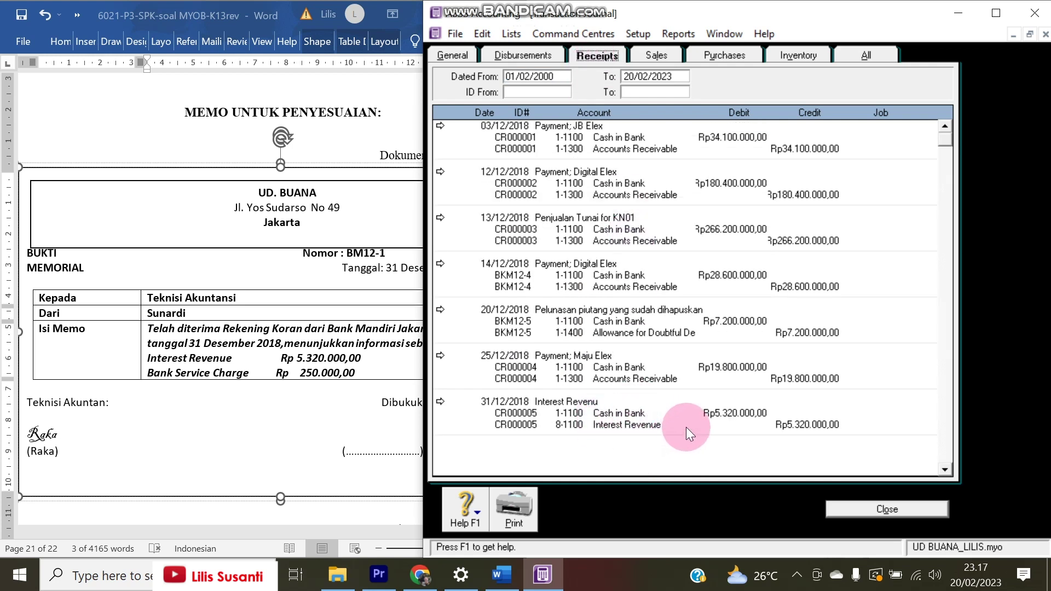
Read the year-end adjustment data of transaction document no. 2 in the Word file
left_click(203, 391)
scroll(205, 389, "down", 10)
scroll(205, 389, "down", 1)
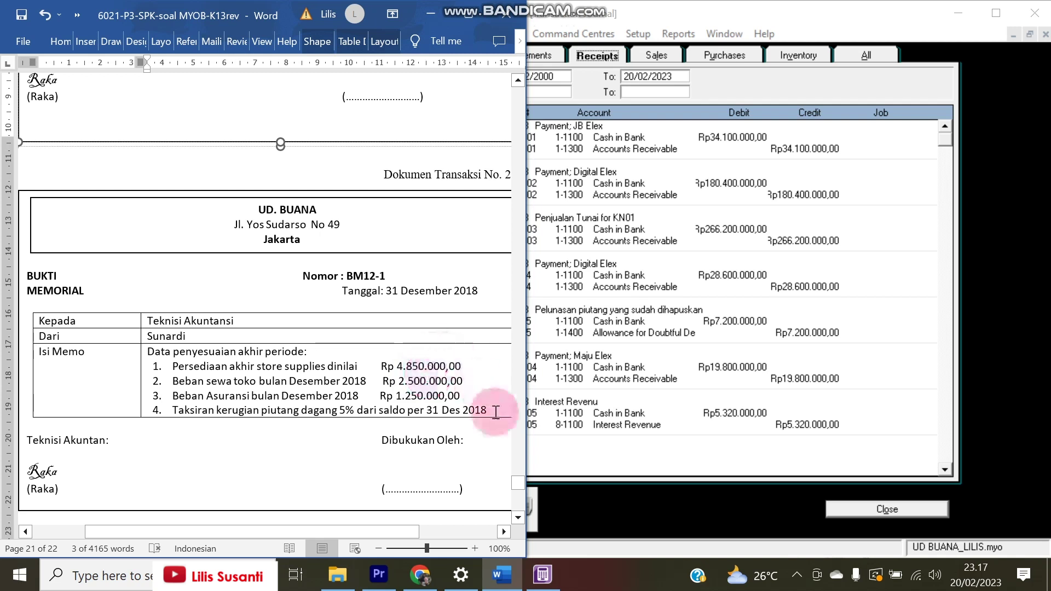
Open the Trial Balance PDF from the UD buana documents folder and place its window beside the accounting program
left_click(338, 576)
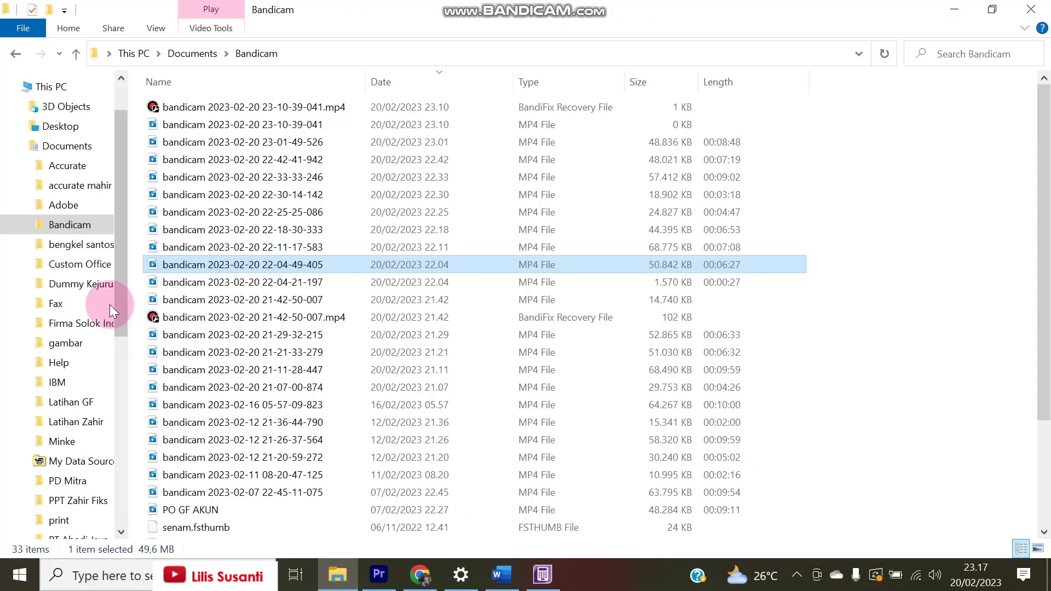
left_click(52, 147)
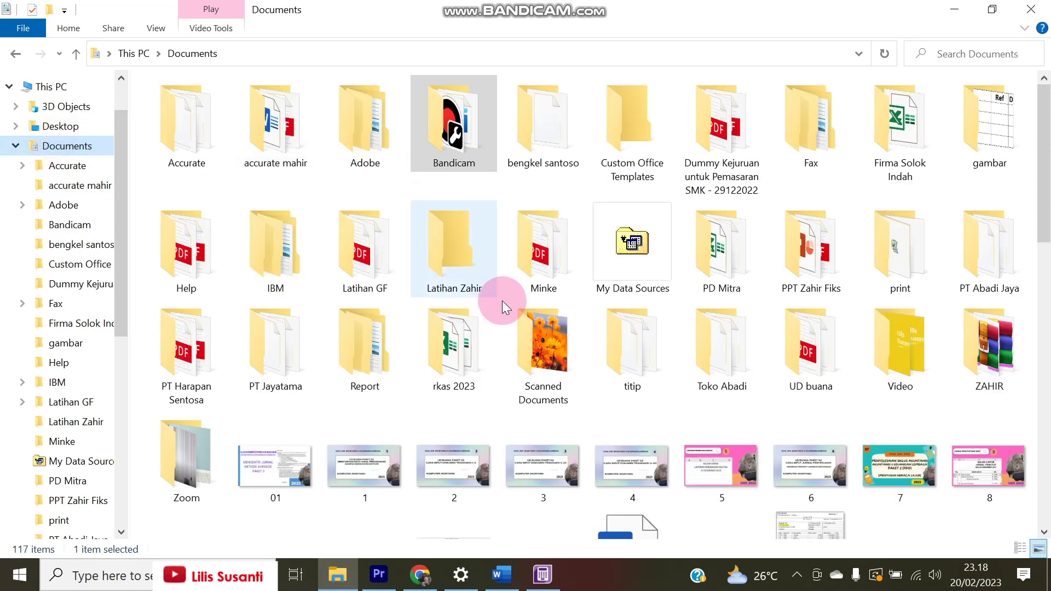
double_click(809, 333)
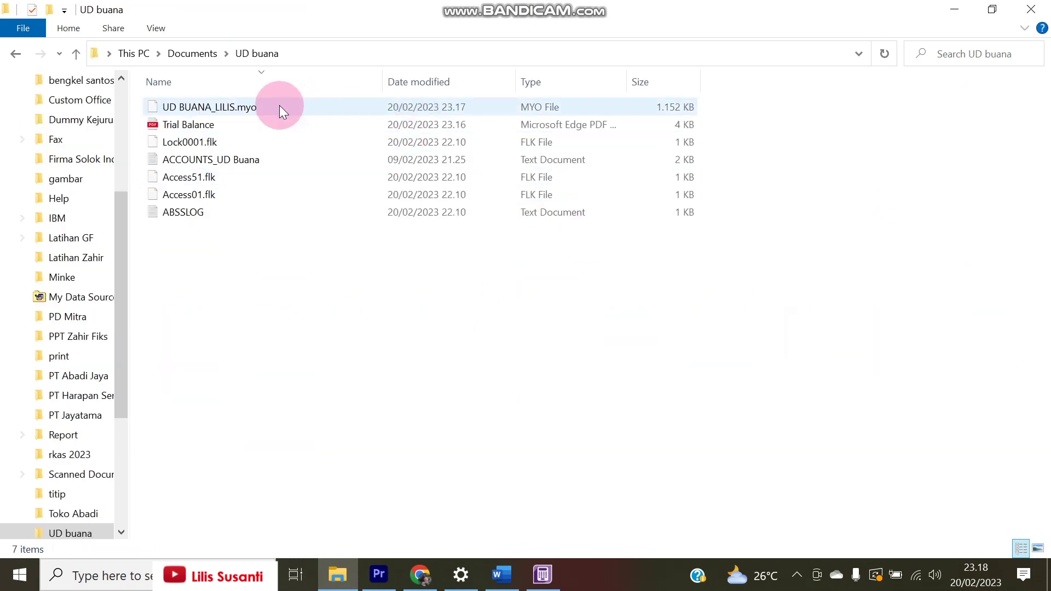
left_click(250, 125)
double_click(251, 124)
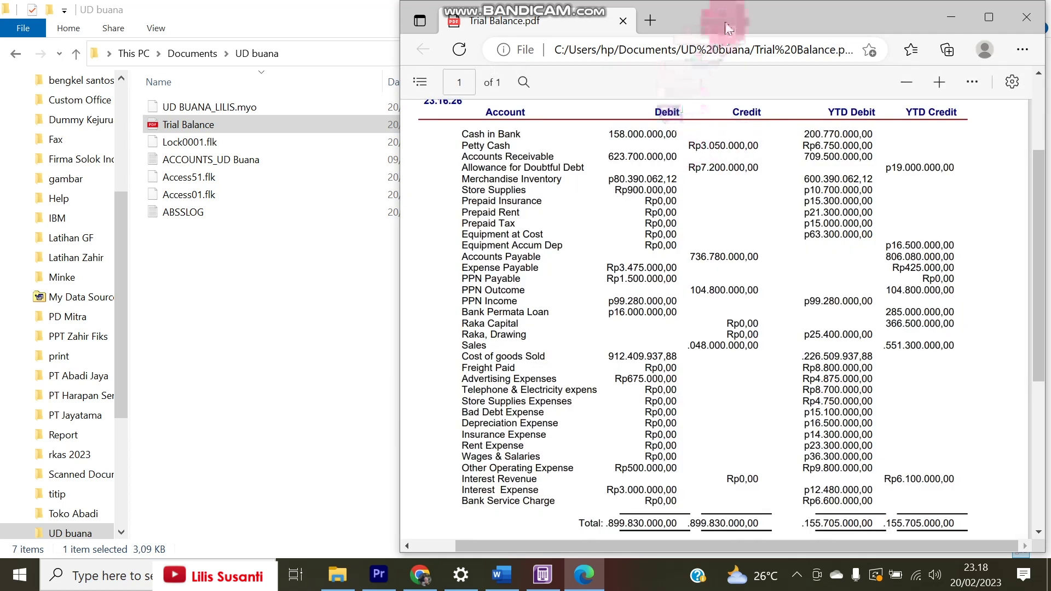
left_click_drag(727, 28, 320, 27)
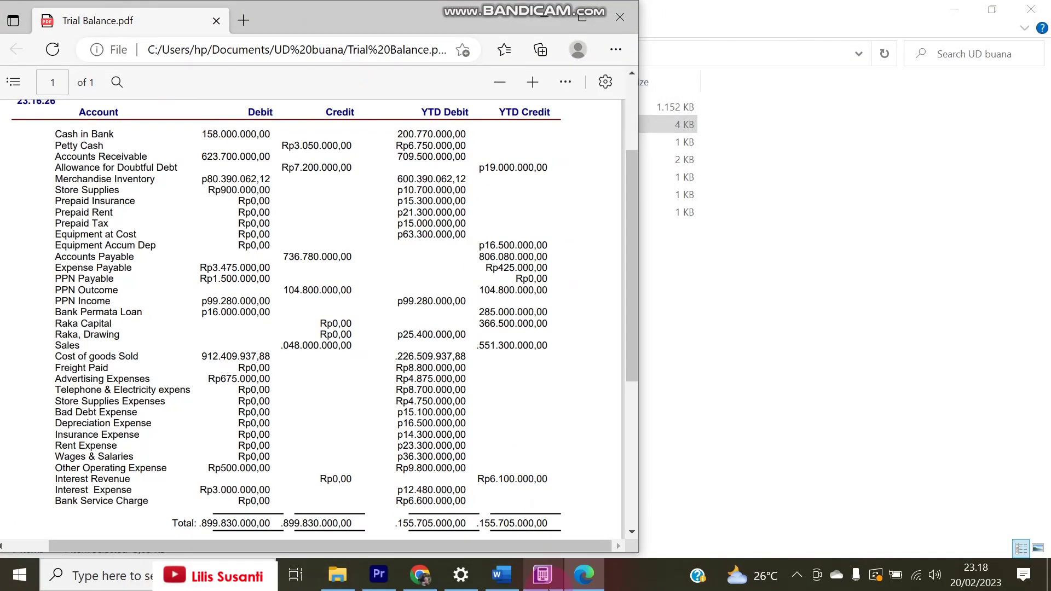
Return to ABSS Accounting, close the transaction journal and start a general journal entry dated 31/12/2018
left_click(542, 573)
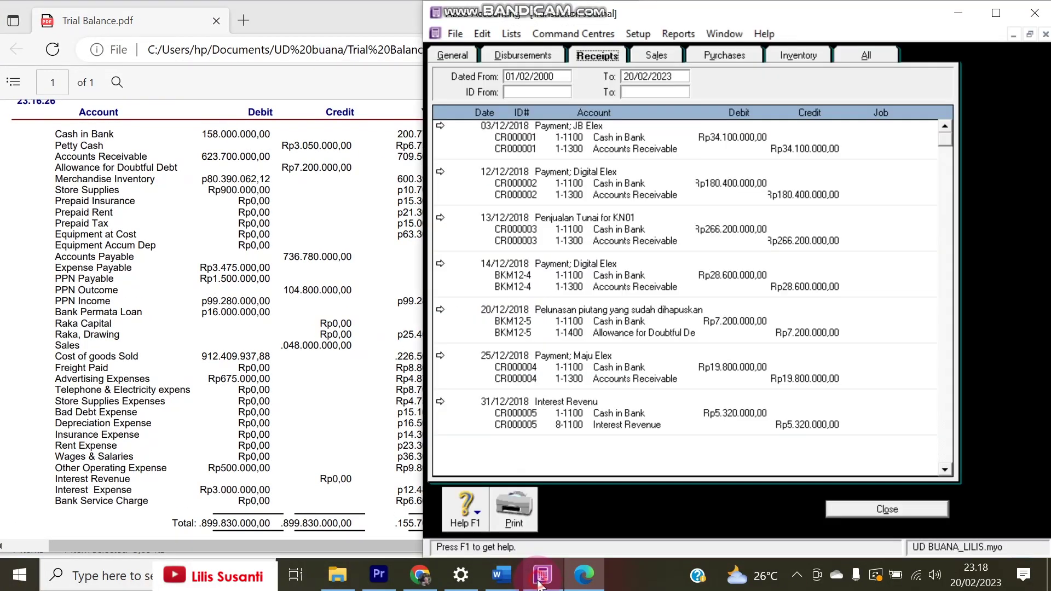
left_click(849, 510)
left_click(512, 101)
left_click(737, 235)
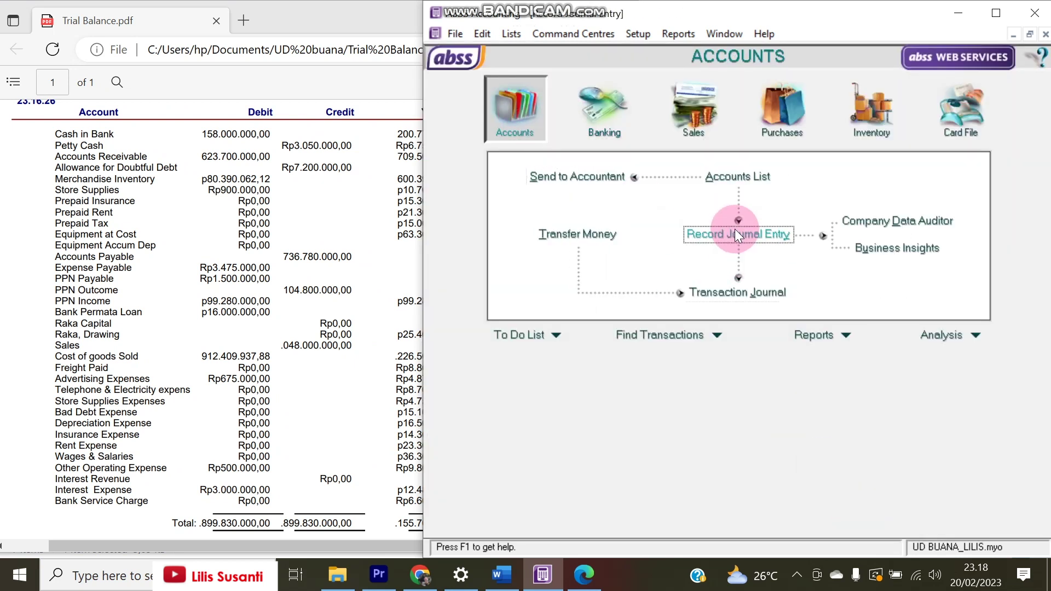
type("31/12/2018")
key("Tab")
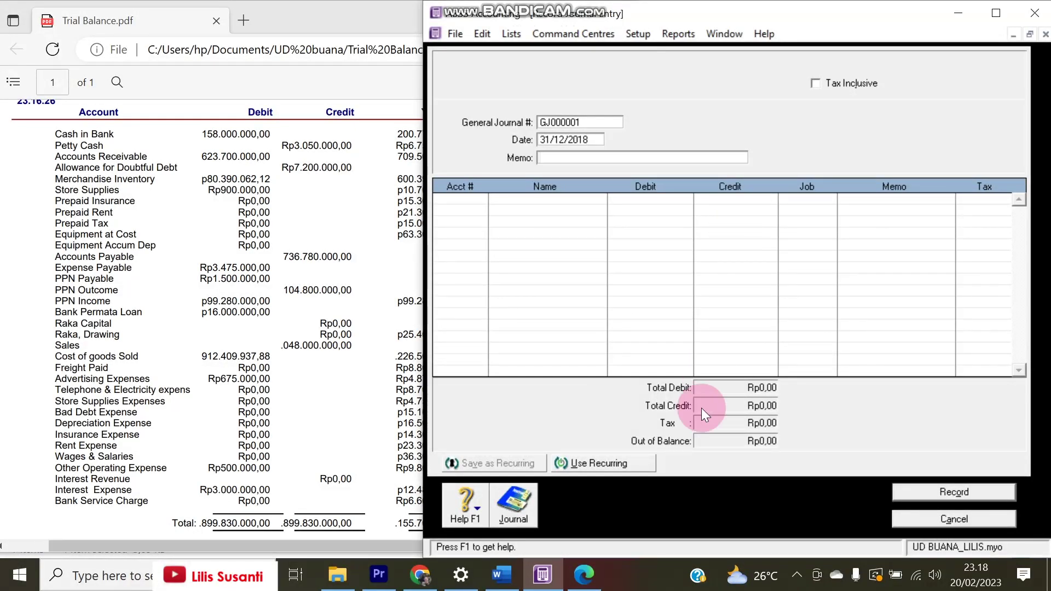
Open the transaction journal from the new entry and look through the disbursements and receipts
left_click(513, 537)
left_click(531, 58)
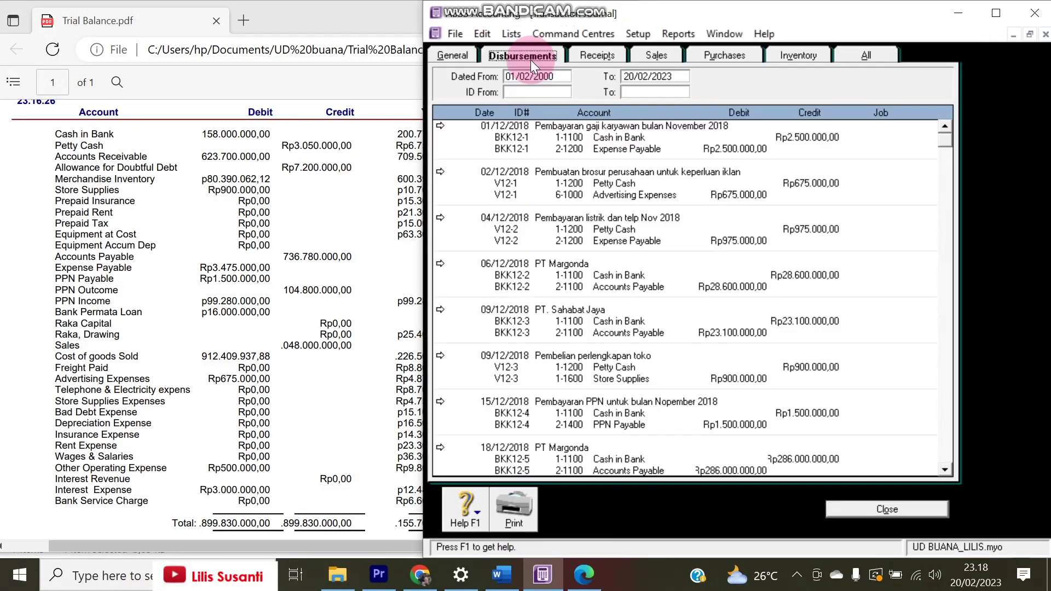
left_click(595, 60)
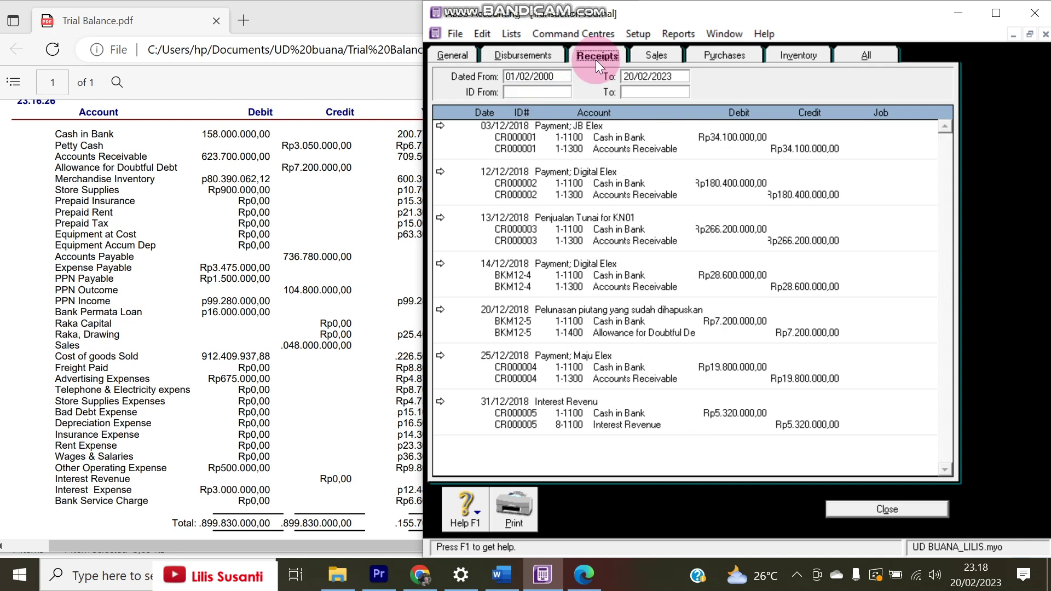
Check the latest disbursements in the transaction journal and close it to return to the general journal entry
left_click(536, 55)
scroll(747, 333, "down", 6)
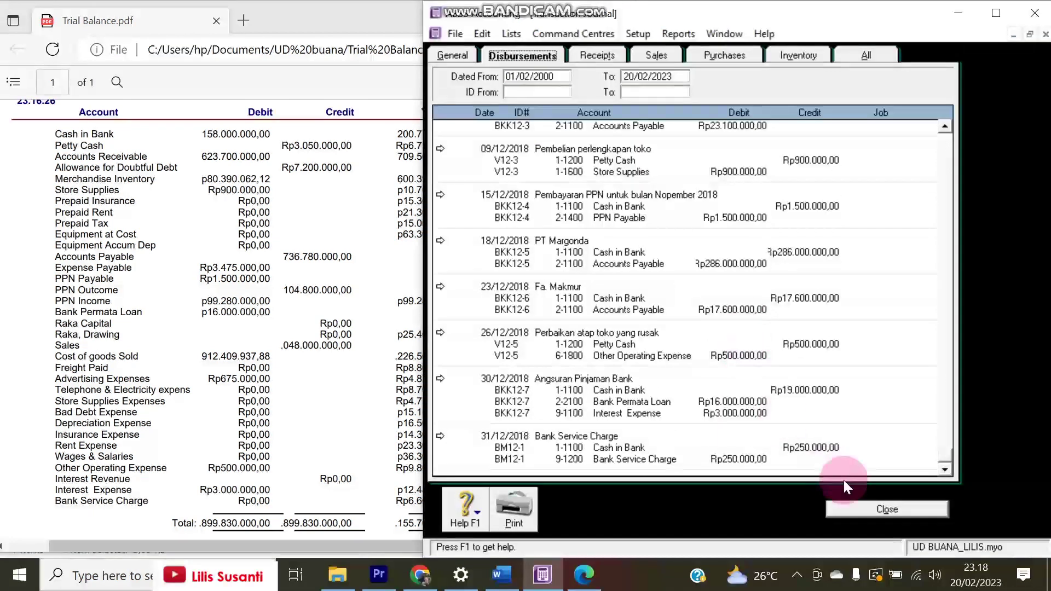
left_click(874, 510)
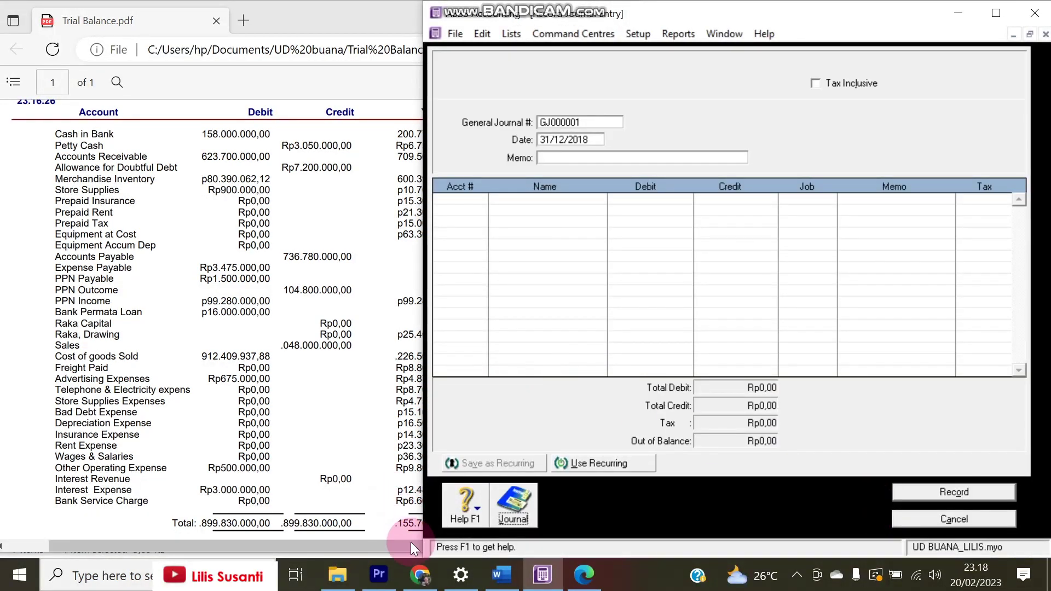
Check the memo's store supplies adjustment in Word against the Store Supplies row of the Trial Balance PDF
left_click(502, 575)
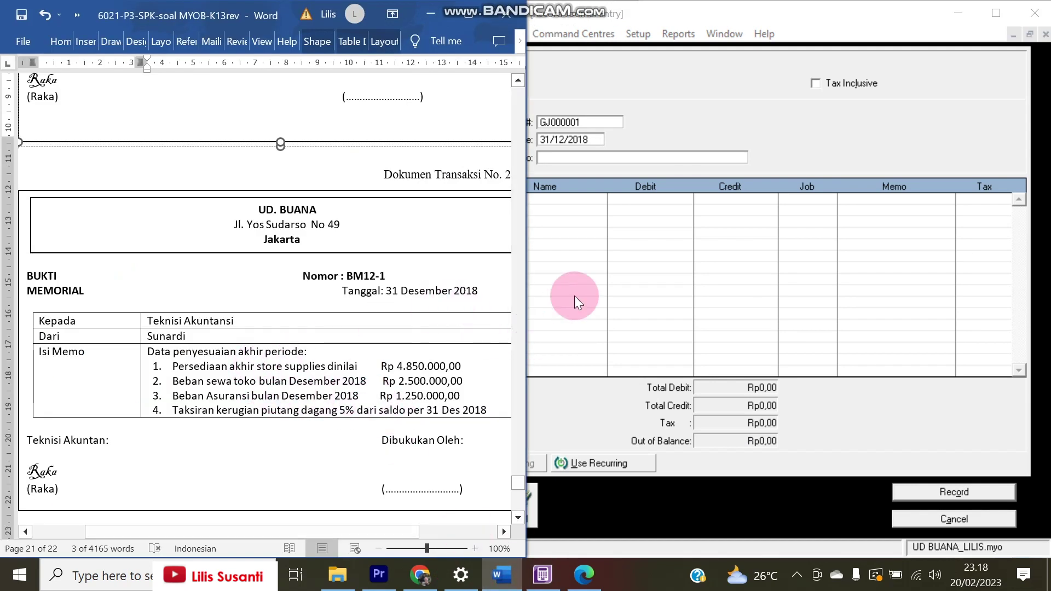
left_click(608, 243)
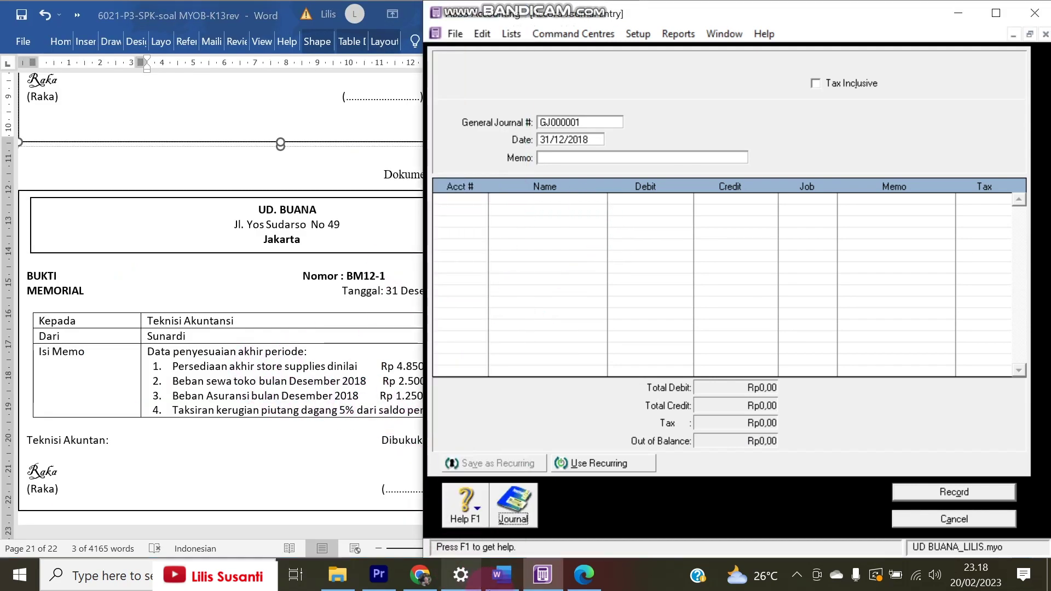
left_click(584, 575)
left_click_drag(55, 180, 534, 217)
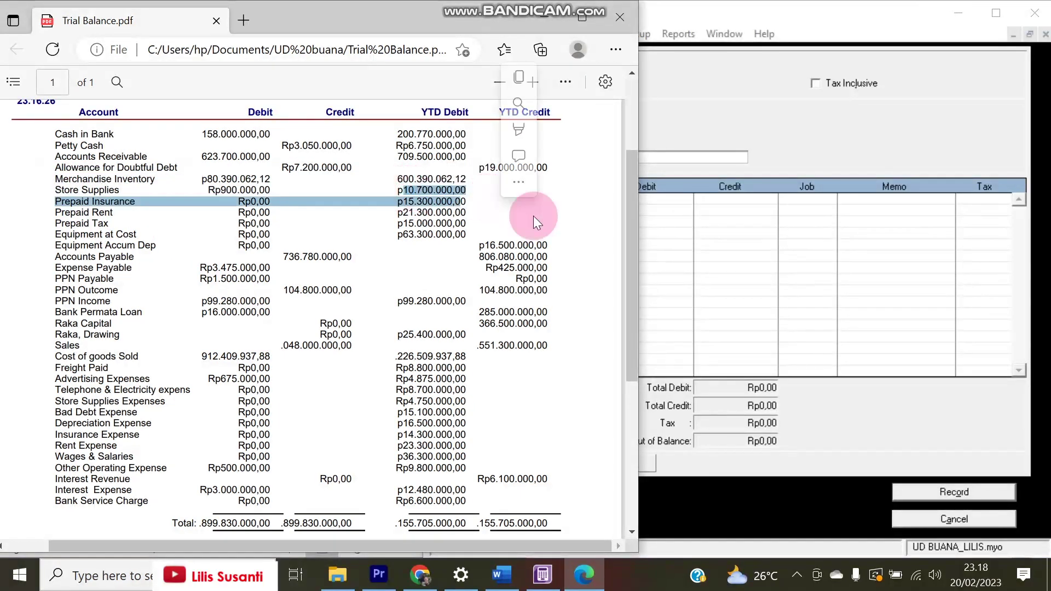
left_click(784, 221)
Enter Penyesuaian as the journal entry's memo and choose account 6-1200 Store Supplies Expenses for the first line
left_click(580, 158)
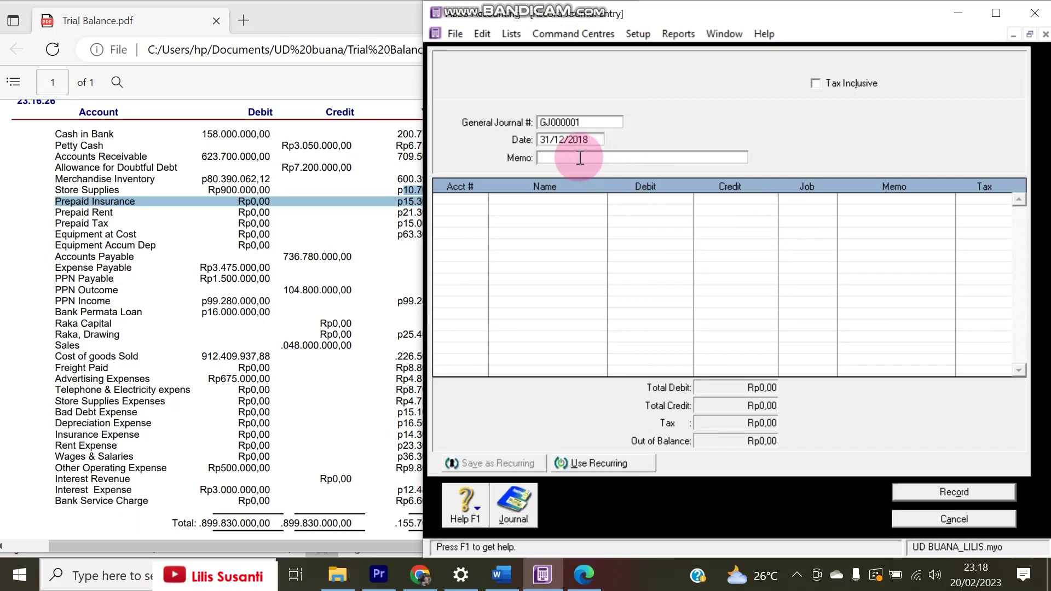
type("Penyesuia")
type("aian")
left_click_drag(603, 159, 511, 146)
left_click(470, 198)
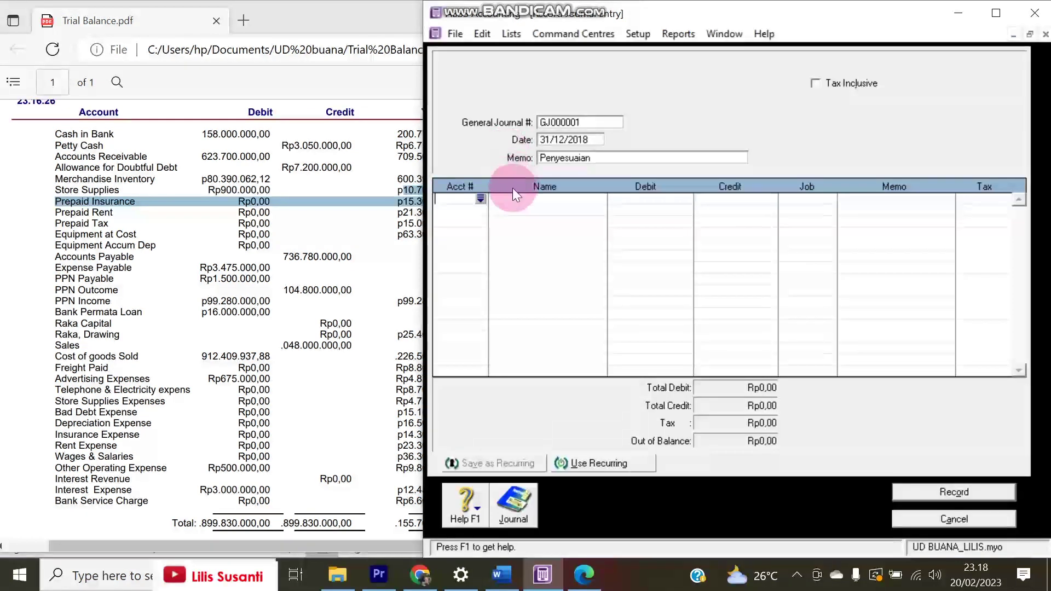
left_click(480, 198)
type("6")
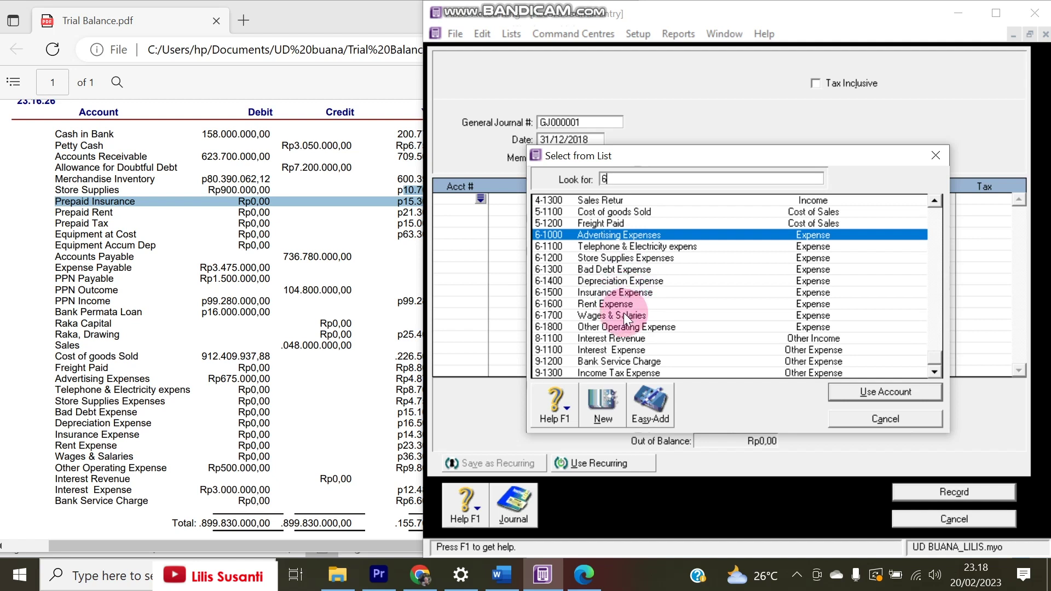
double_click(626, 258)
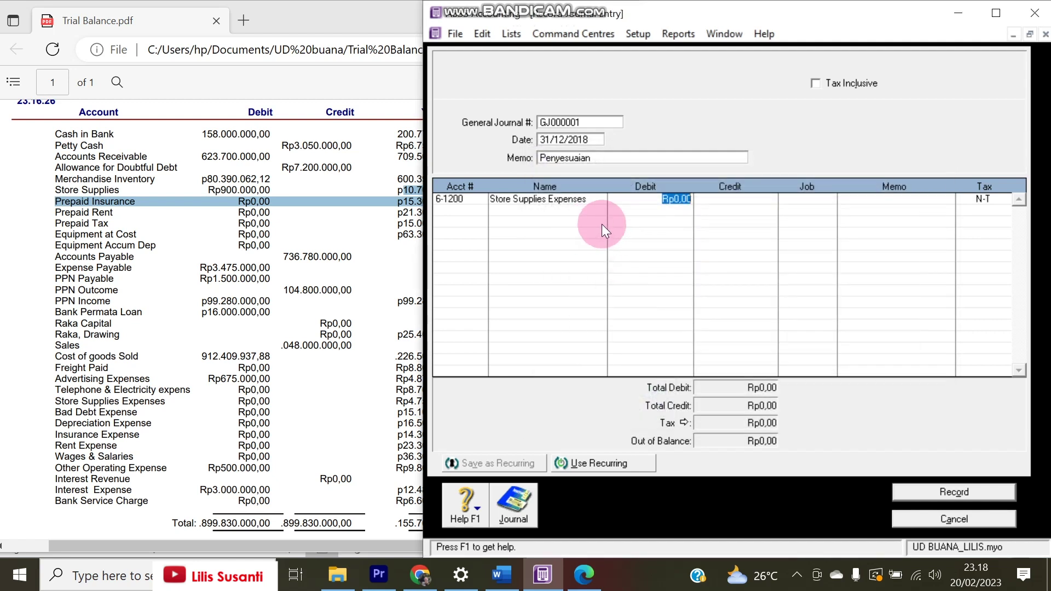
Open the calculator on the Store Supplies Expenses debit amount and start a subtraction from 10700
key("space")
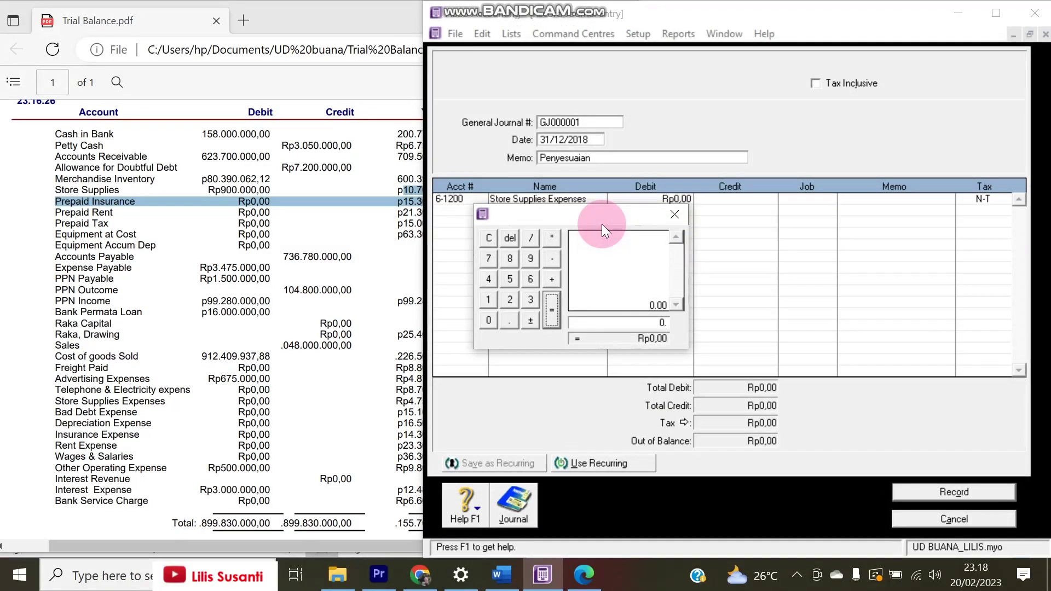
left_click(488, 301)
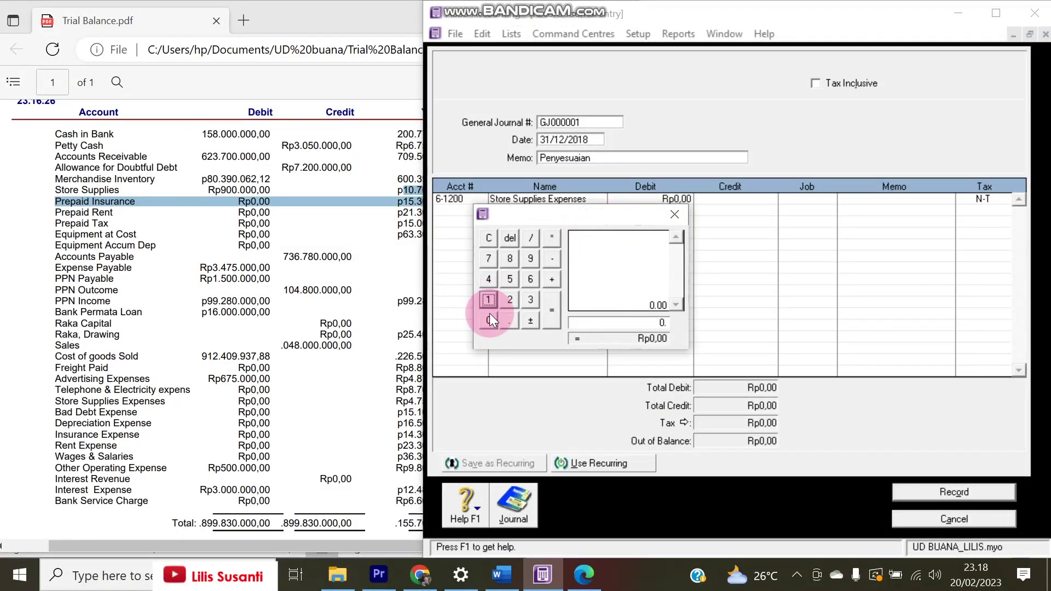
left_click(488, 301)
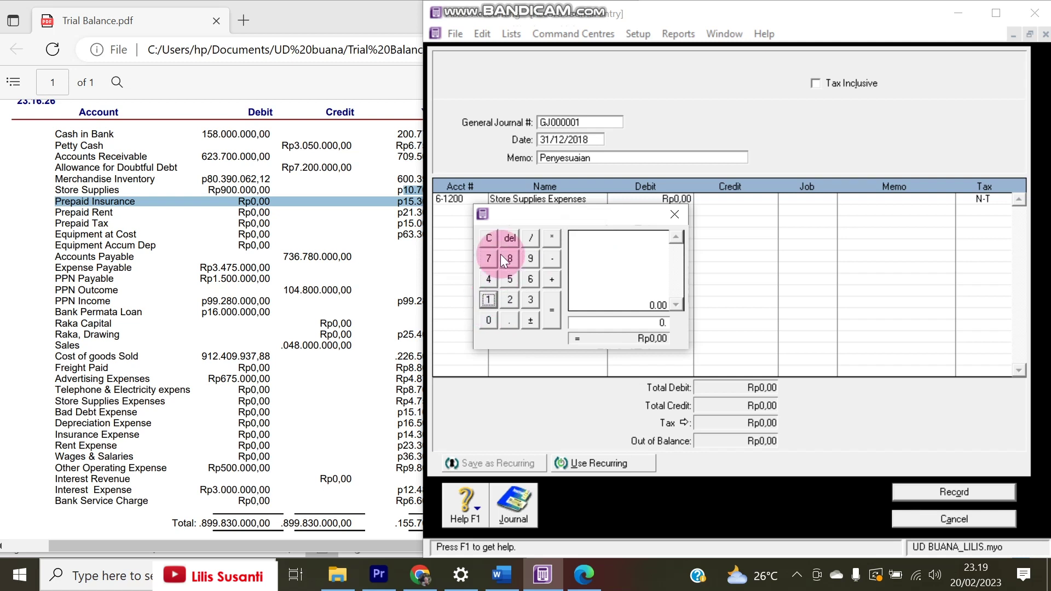
left_click(486, 299)
left_click(490, 326)
left_click(488, 257)
left_click(483, 320)
left_click(484, 320)
left_click(551, 281)
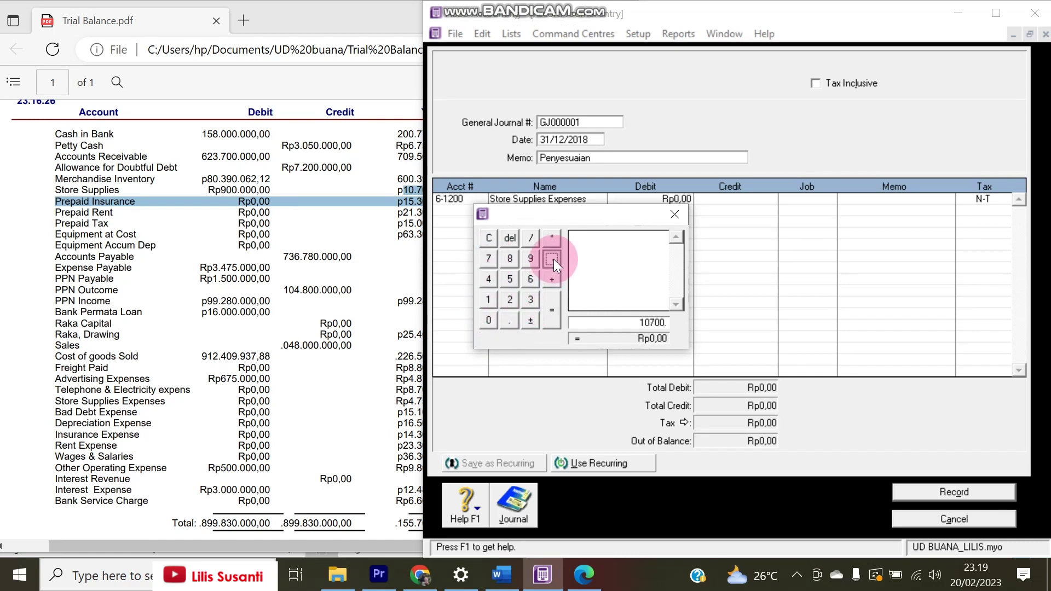
left_click(552, 258)
Check the memo's ending store supplies value, subtract 4850 in the calculator and complete the debit as Rp5.850.000
left_click(499, 573)
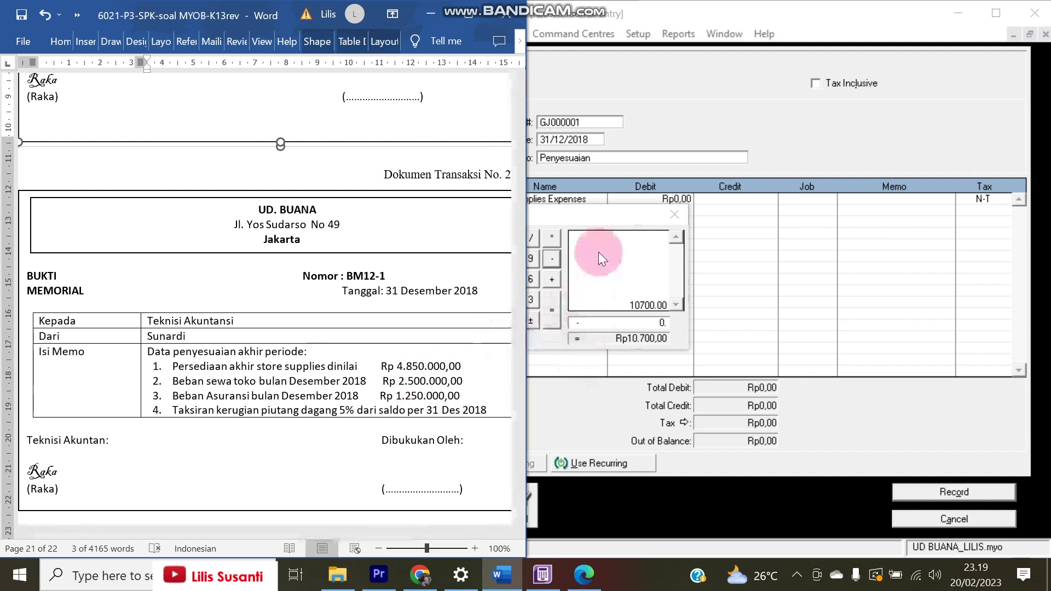
left_click(605, 218)
left_click_drag(605, 218, 652, 217)
left_click(536, 280)
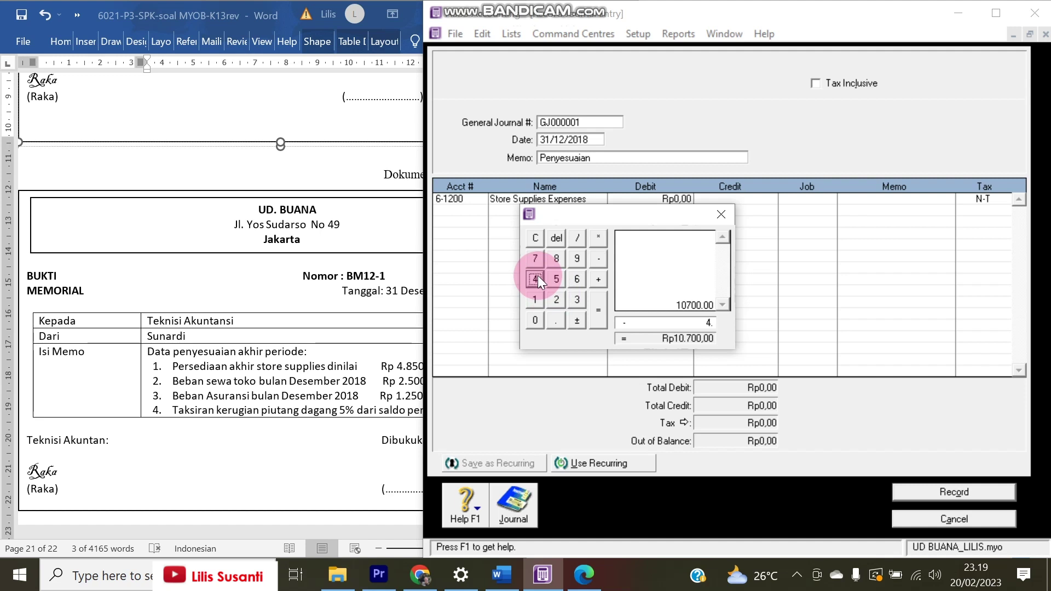
left_click(554, 258)
left_click(555, 278)
left_click(536, 320)
left_click(596, 310)
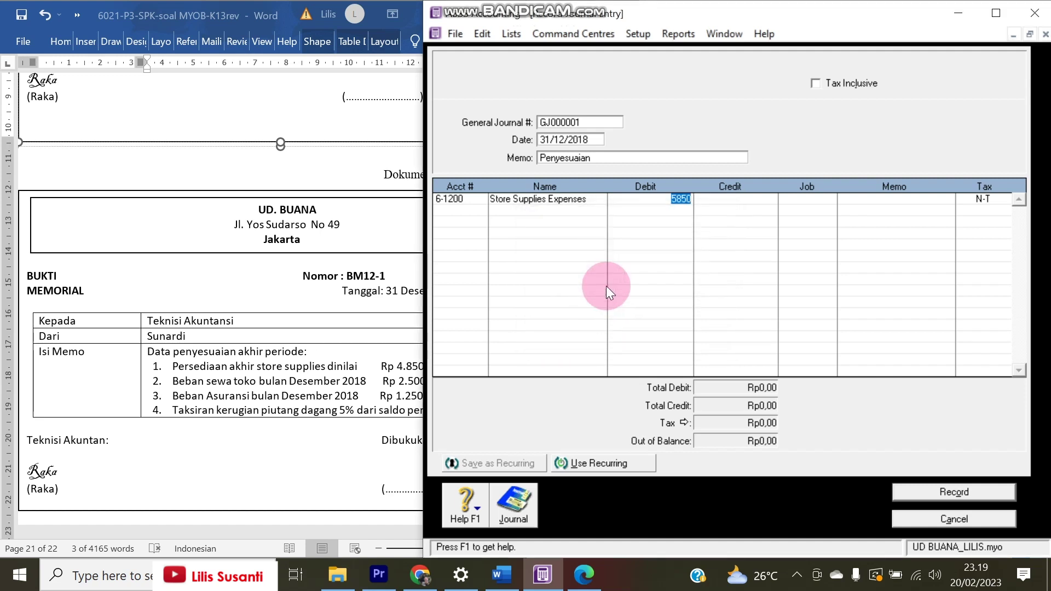
left_click(688, 200)
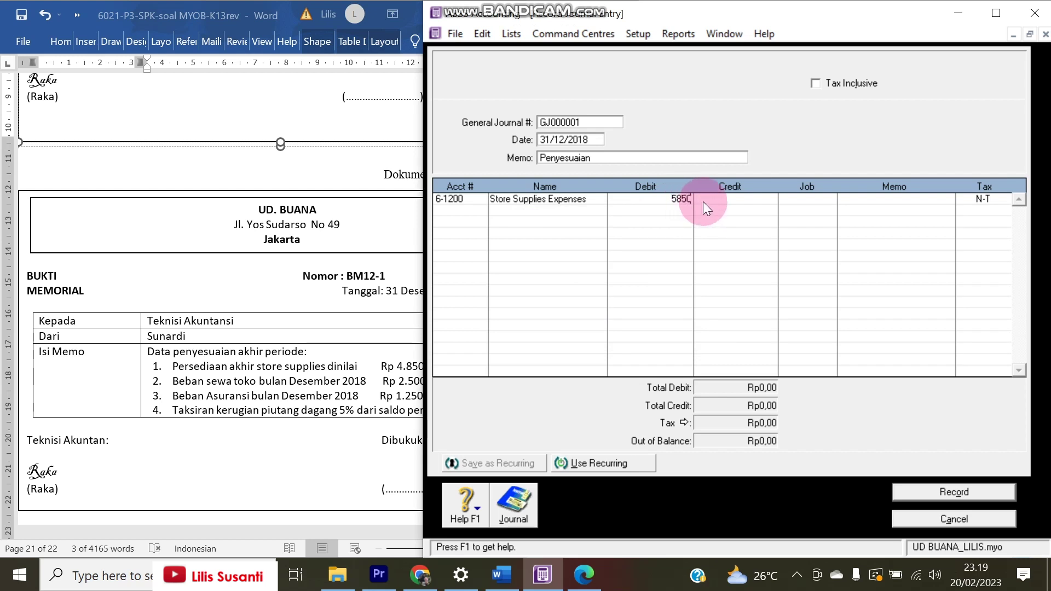
type("000")
key("Tab")
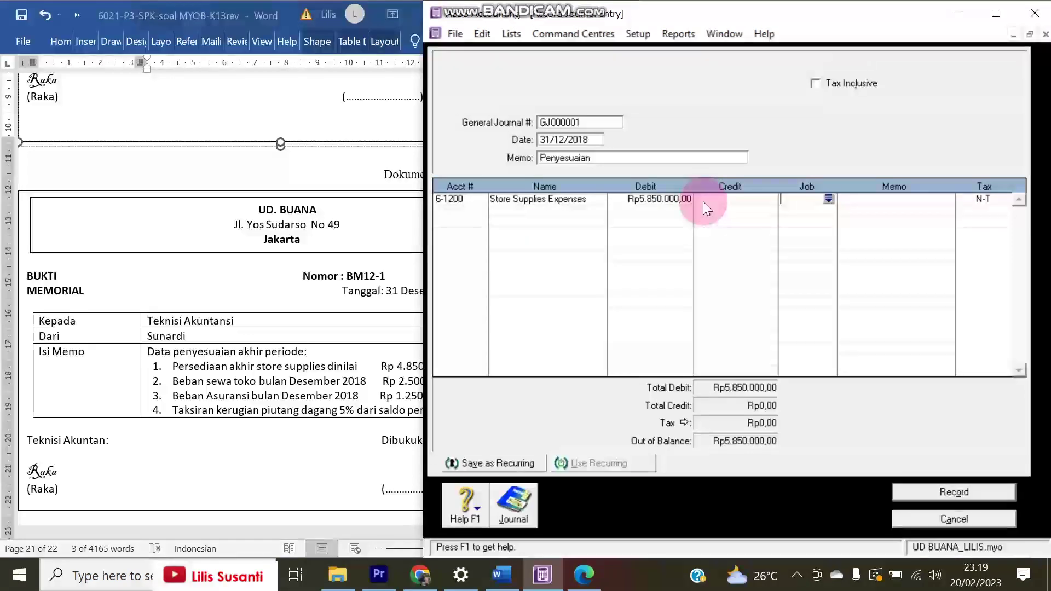
Credit account 1-1600 Store Supplies with Rp5.850.000 on the second line and record the journal entry
left_click(476, 210)
left_click(481, 211)
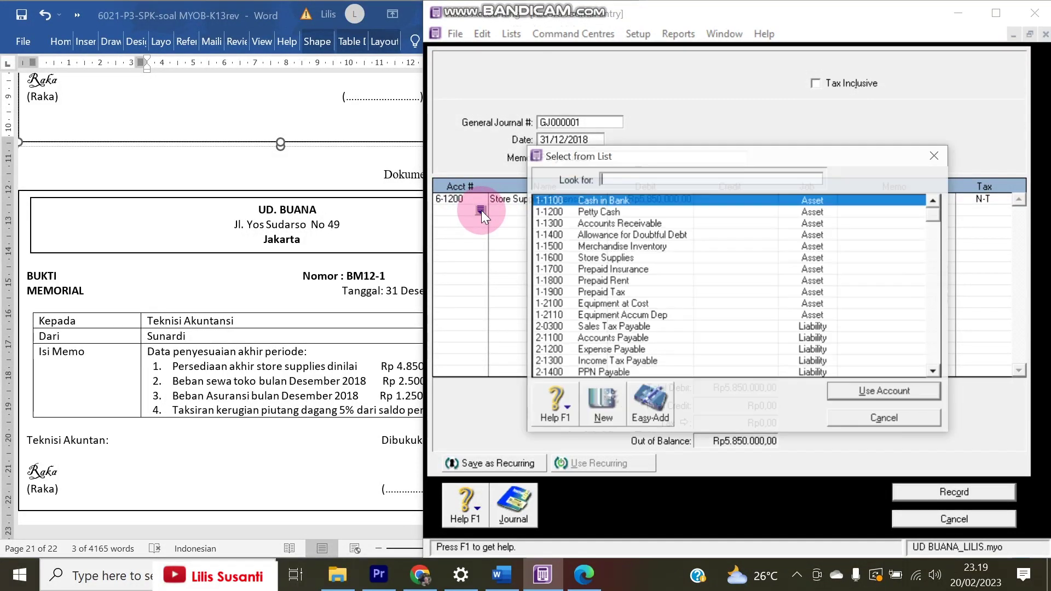
double_click(620, 259)
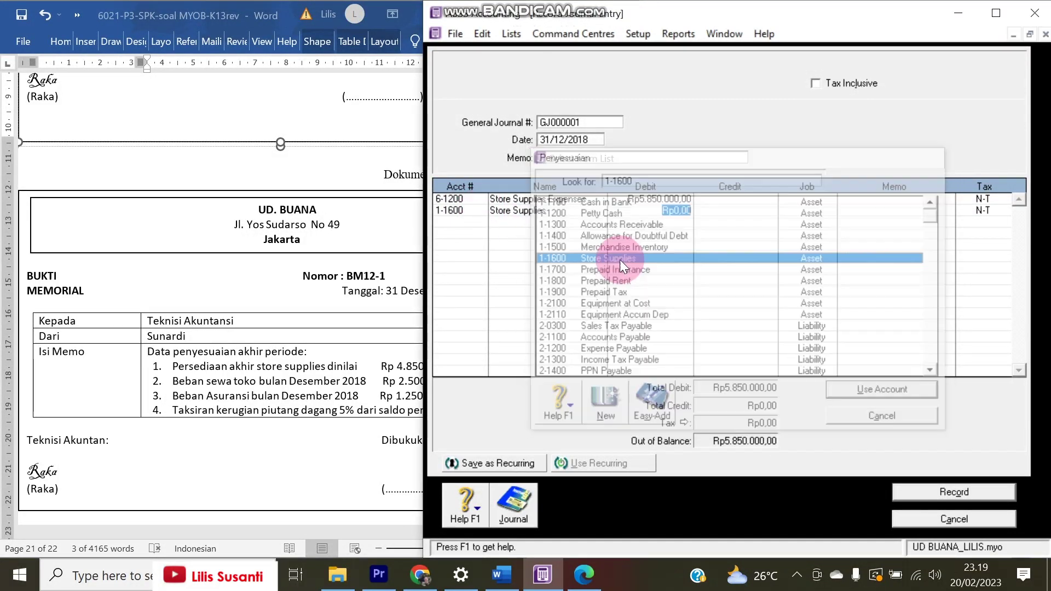
left_click(940, 491)
Close the blank journal entry, check the Store Supplies balance in the accounts list and close the list
left_click(914, 517)
left_click(740, 175)
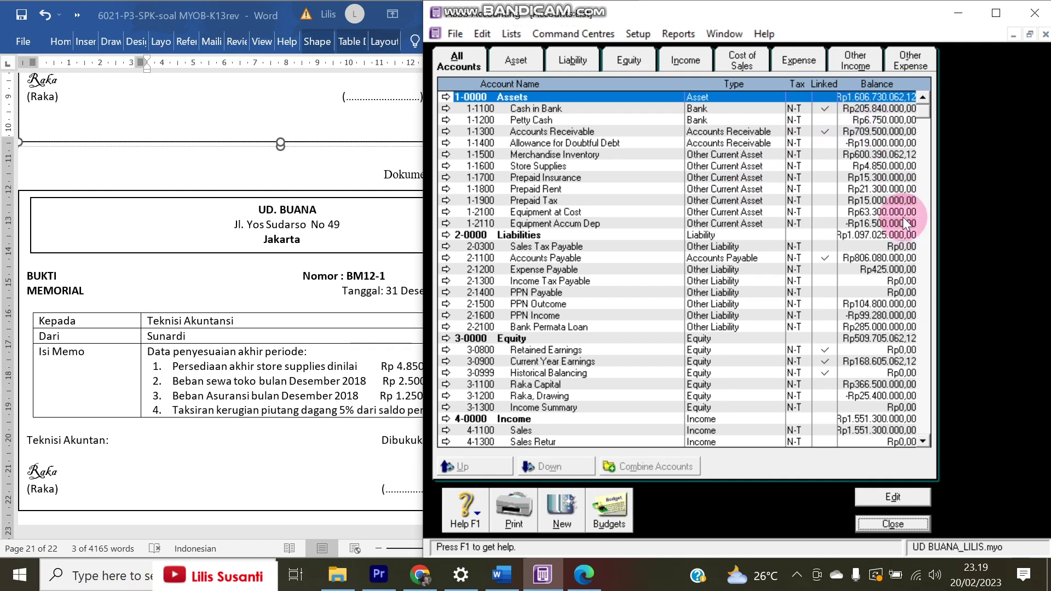
left_click(876, 165)
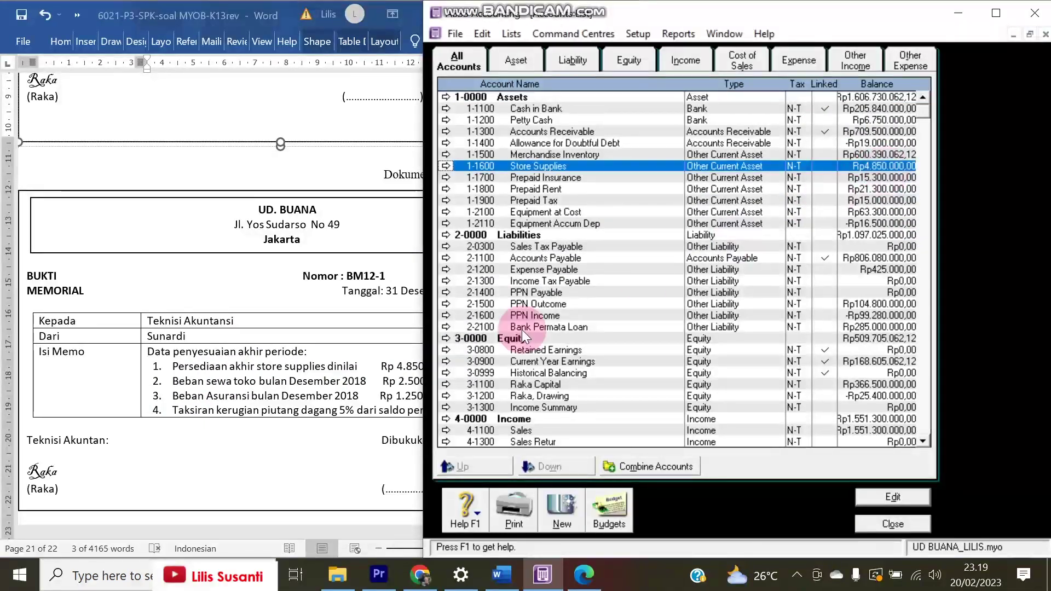
left_click(867, 522)
Start a general journal entry with the memo Penyesuaian and debit 6-1600 Rent Expense with Rp2.500.000
left_click(722, 239)
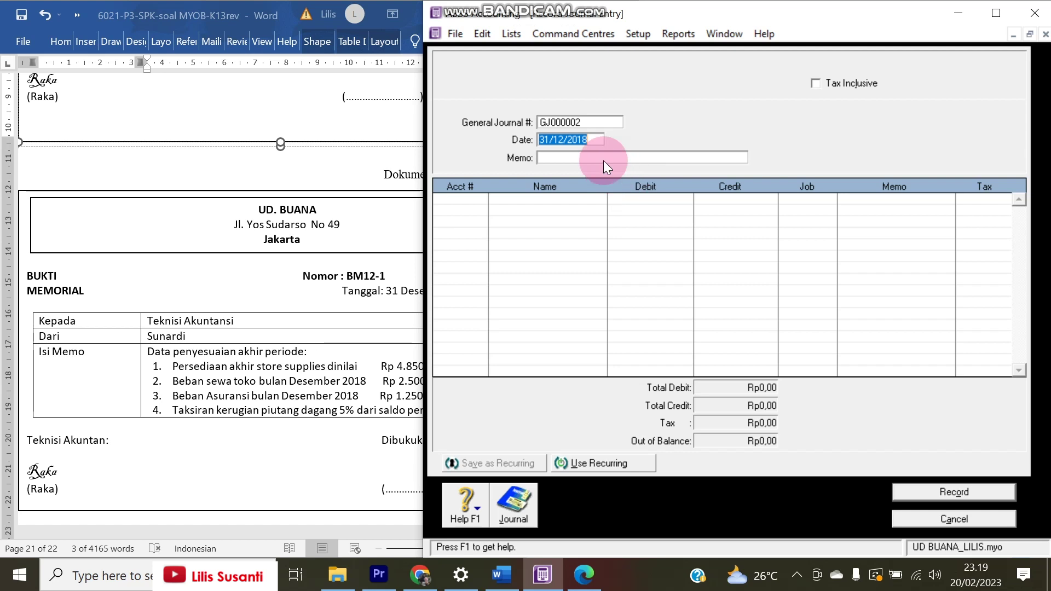
left_click(584, 157)
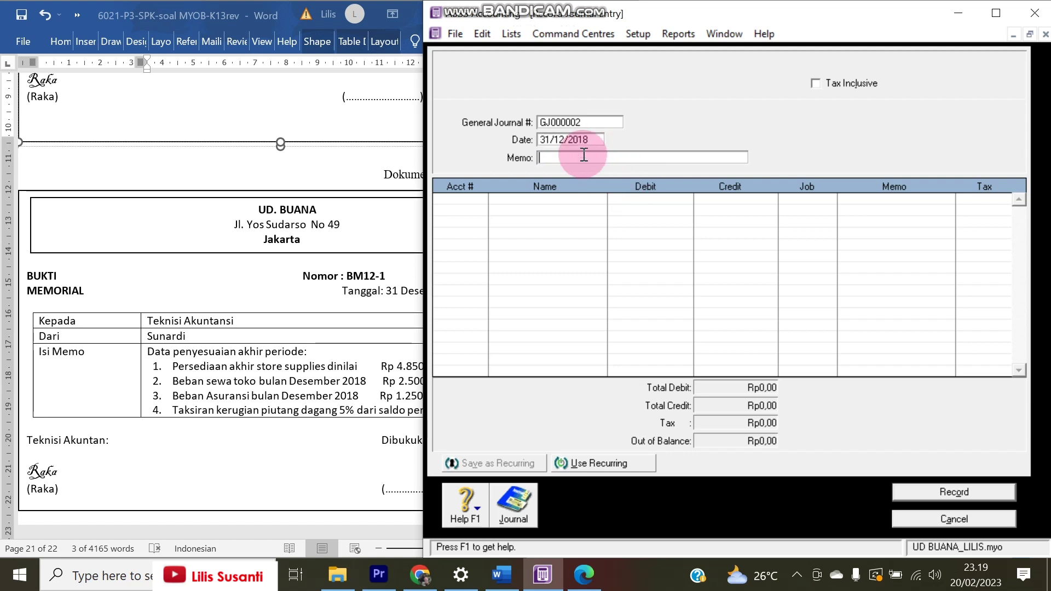
type("Penyesuaian")
key("Tab")
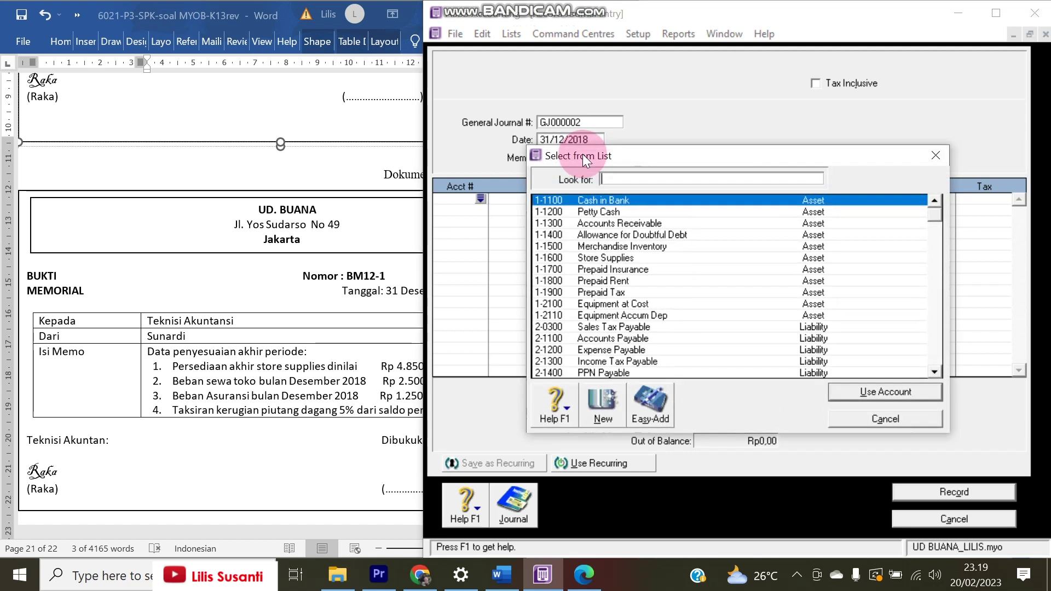
type("6")
double_click(603, 307)
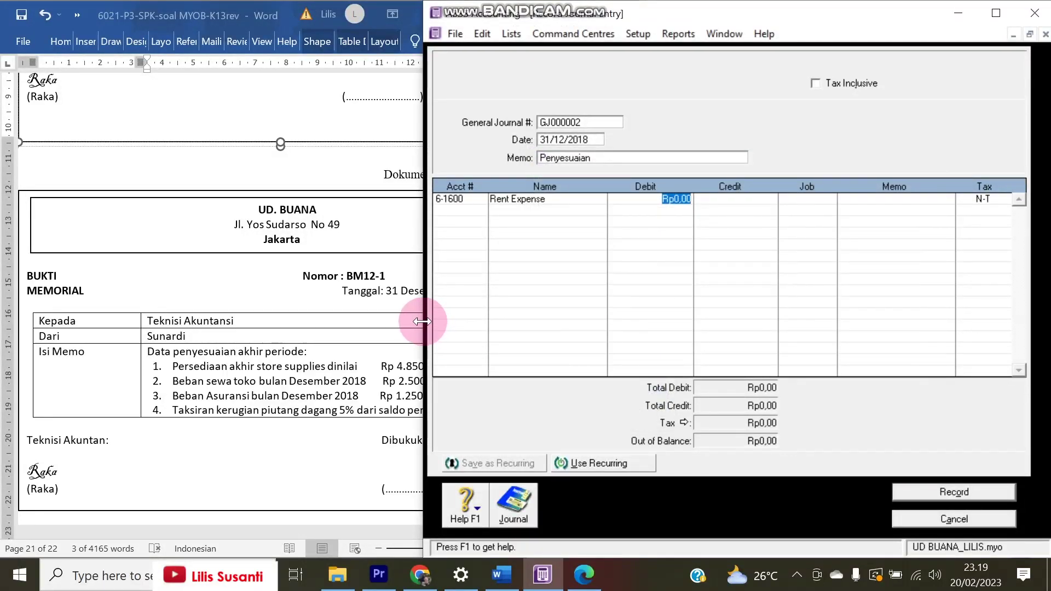
left_click_drag(421, 318, 456, 318)
type("2.500.000")
key("Return")
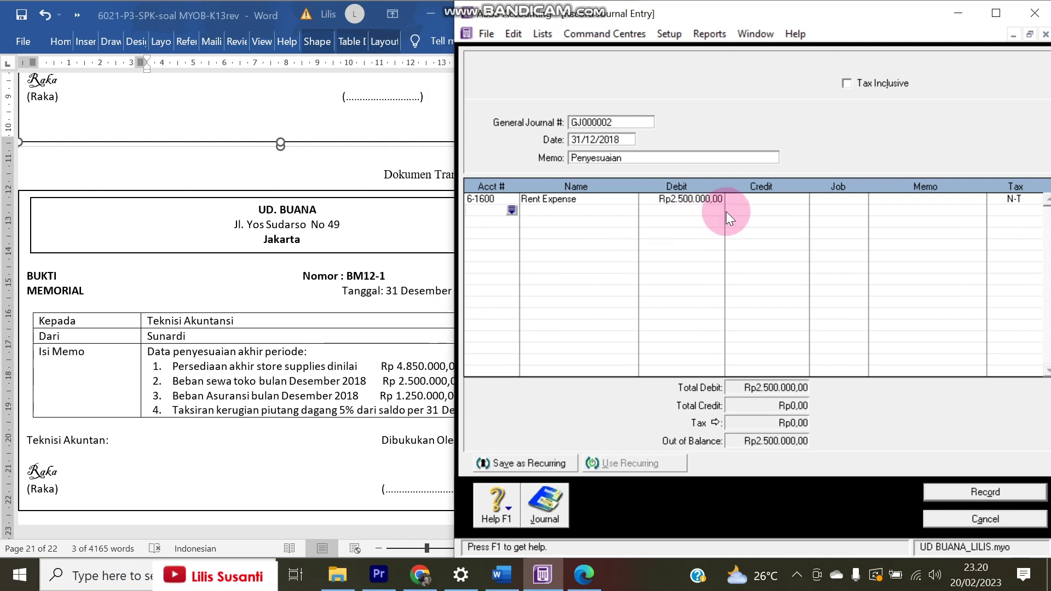
Credit account 1-1800 Prepaid Rent with Rp2.500.000 and record the rent adjustment
key("Tab")
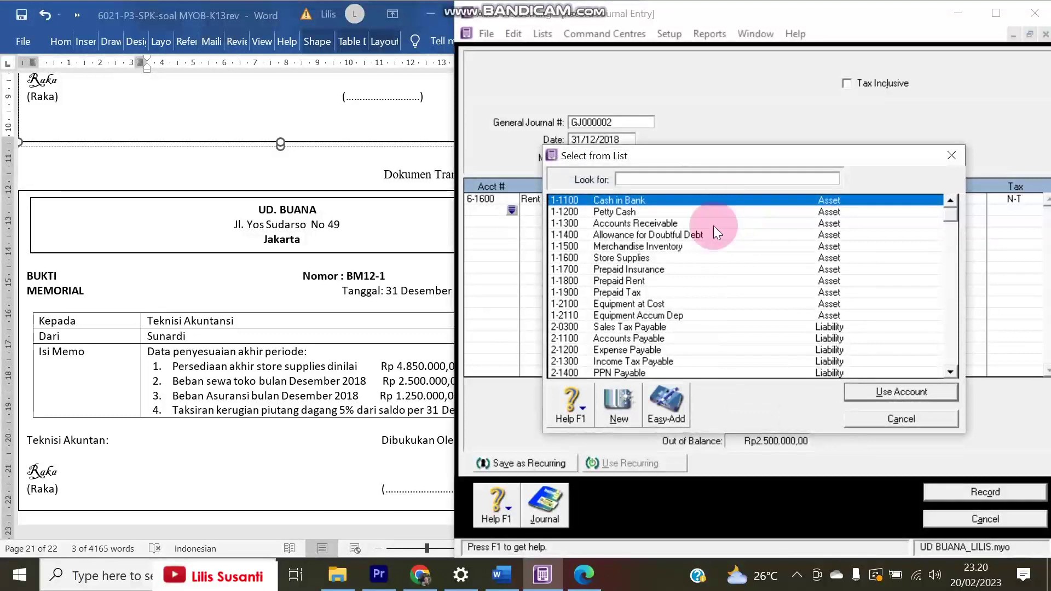
left_click(650, 280)
double_click(651, 280)
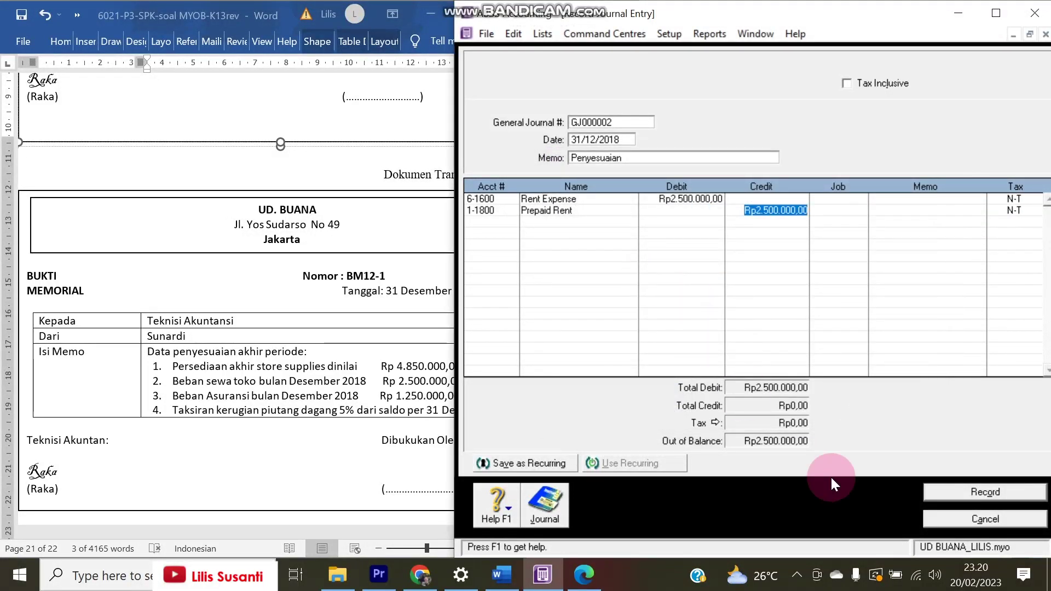
left_click(985, 493)
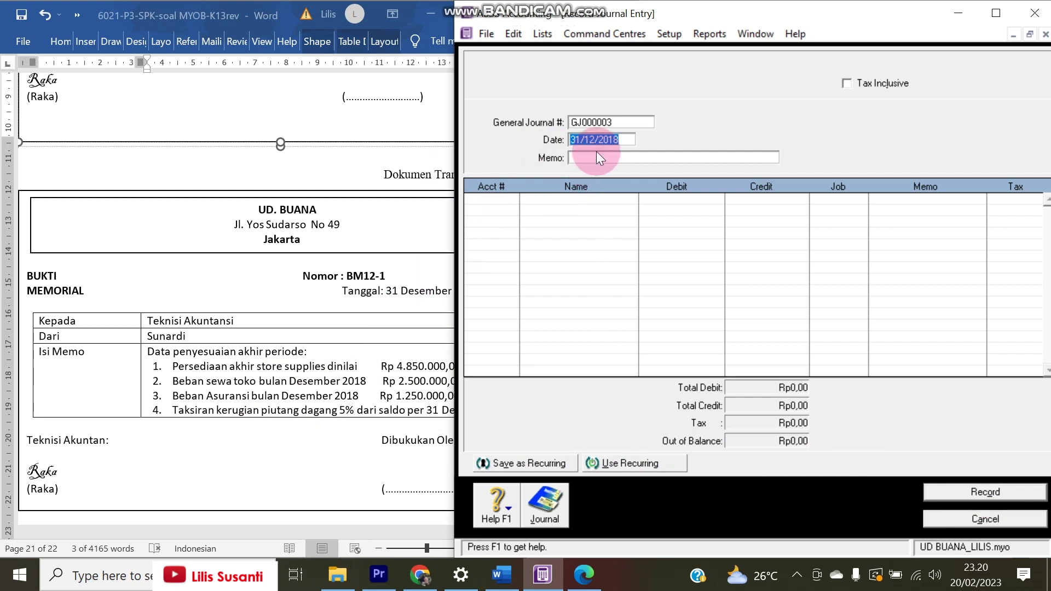
Give the new journal entry the memo Penyesuaian and debit 6-1500 Insurance Expense with Rp1.250.000
key("Tab")
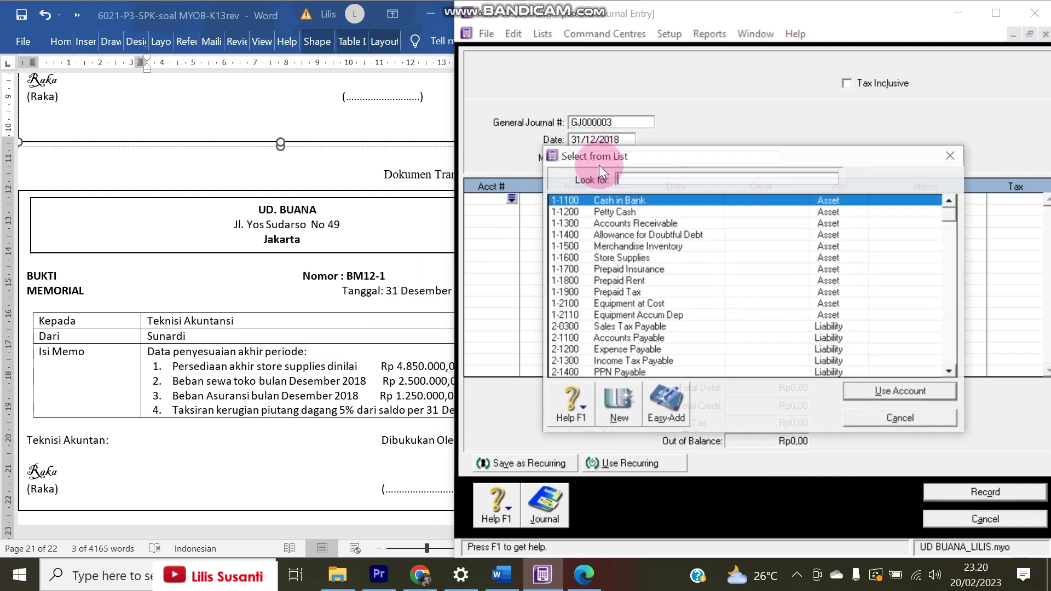
type("6-1500")
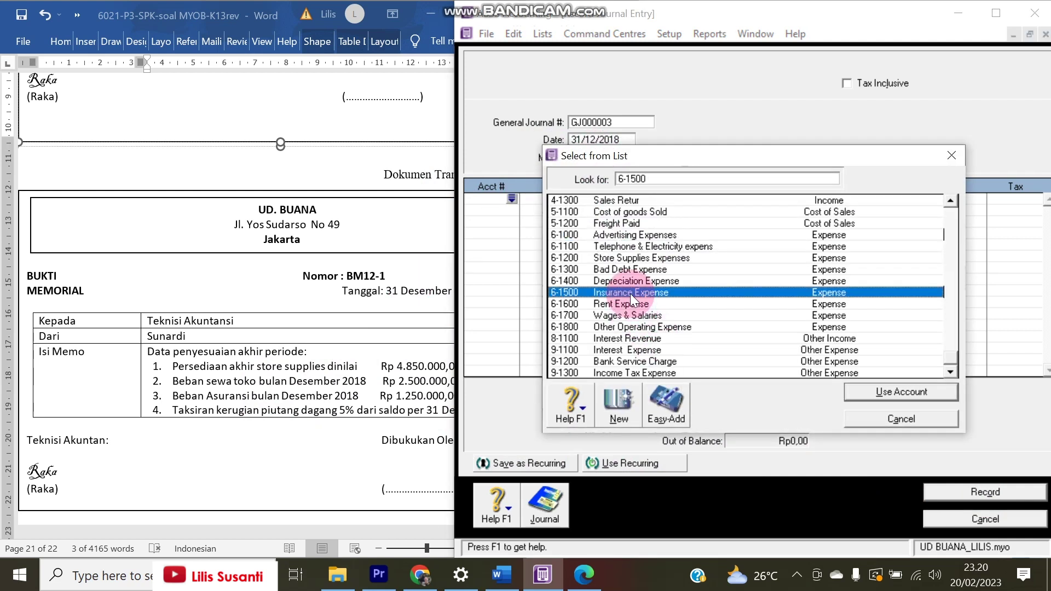
key("Return")
type("1250000")
key("Return")
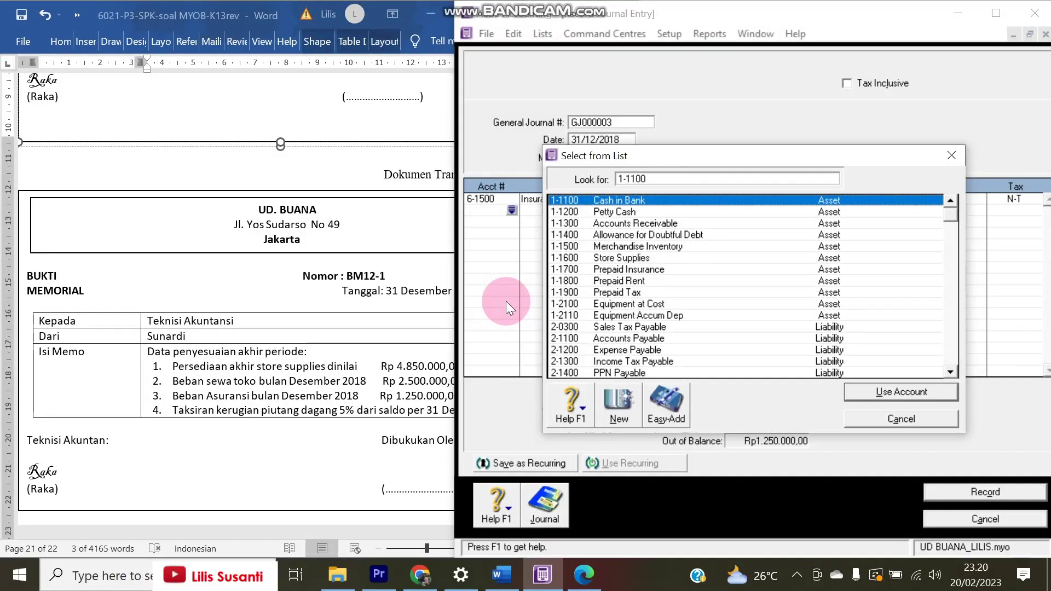
Credit account 1-1700 Prepaid Insurance with Rp1.250.000 and record the insurance adjustment
double_click(620, 270)
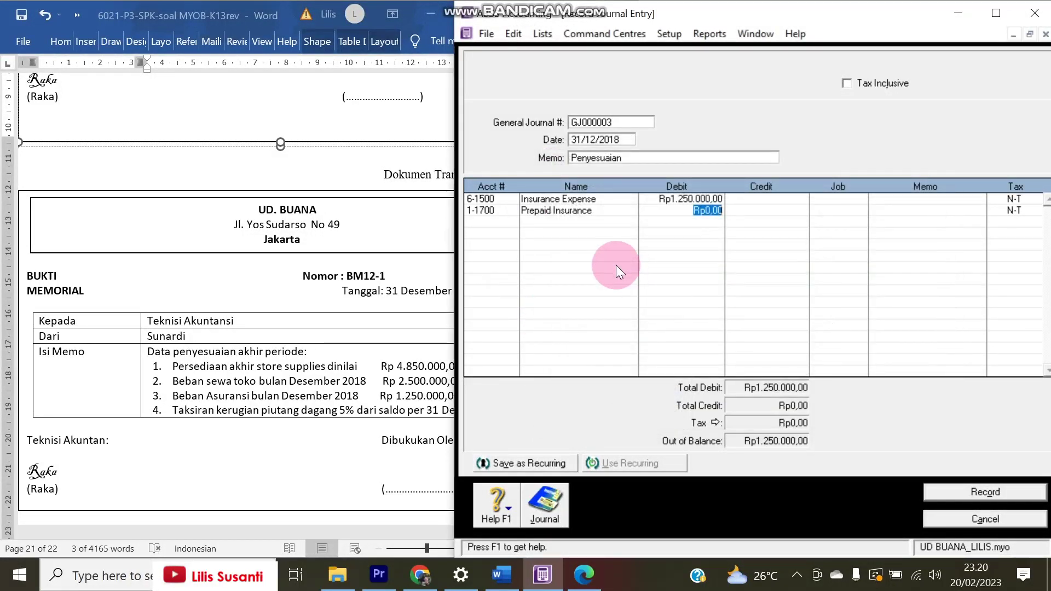
key("Tab")
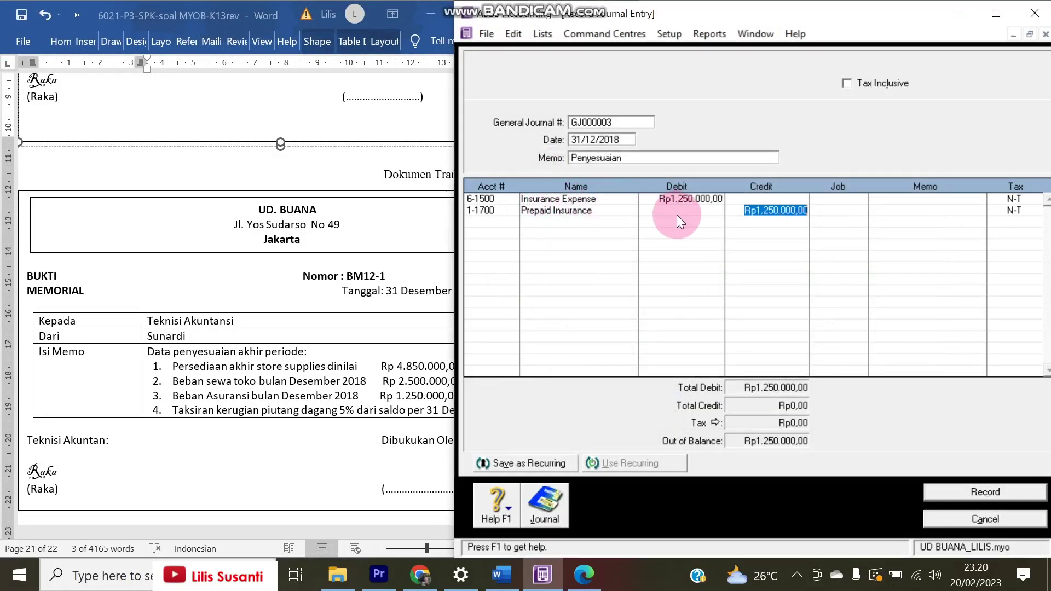
left_click(965, 494)
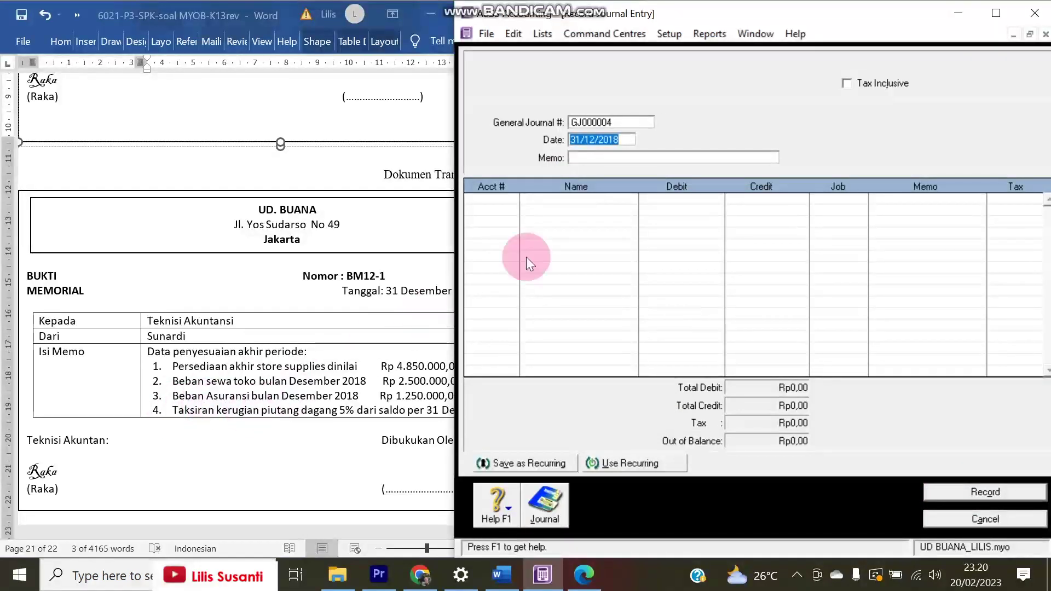
Start a general journal entry with the memo Penyesuaian and 6-1300 Bad Debt Expense as the debit account
left_click(582, 159)
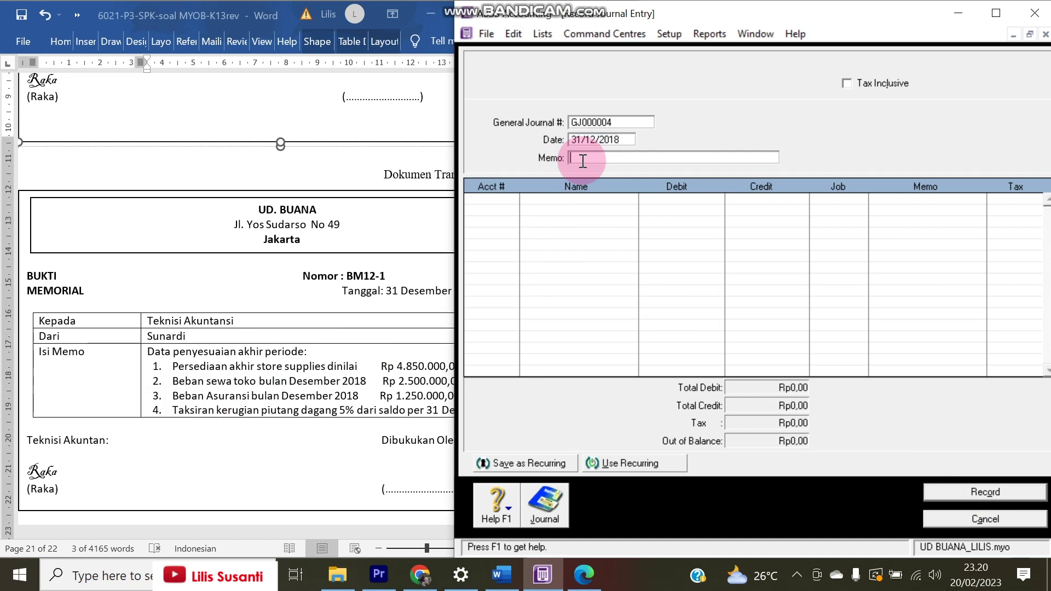
type("Penyesuaian")
left_click(509, 203)
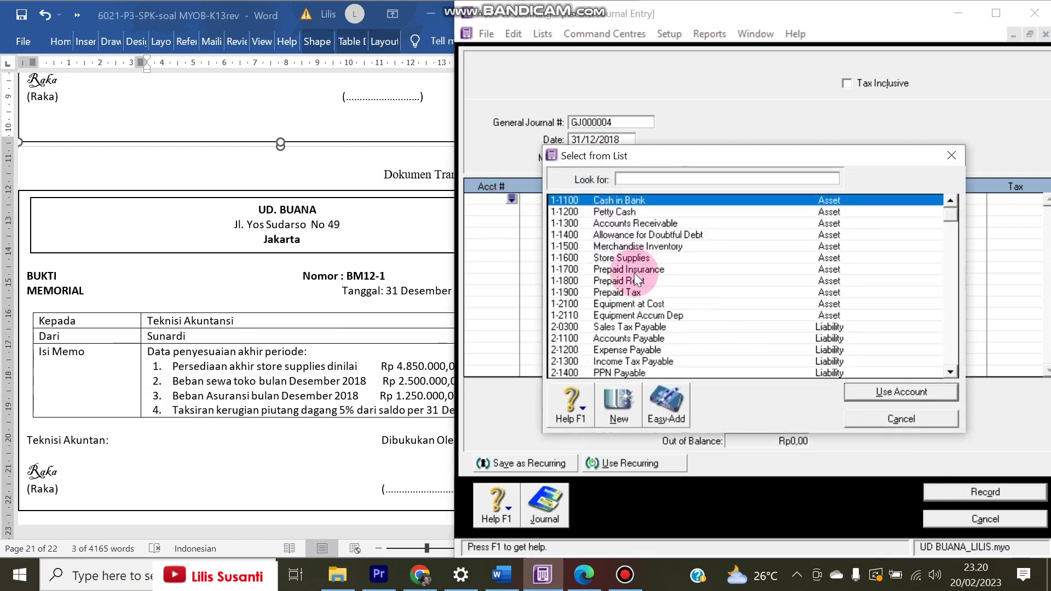
type("6")
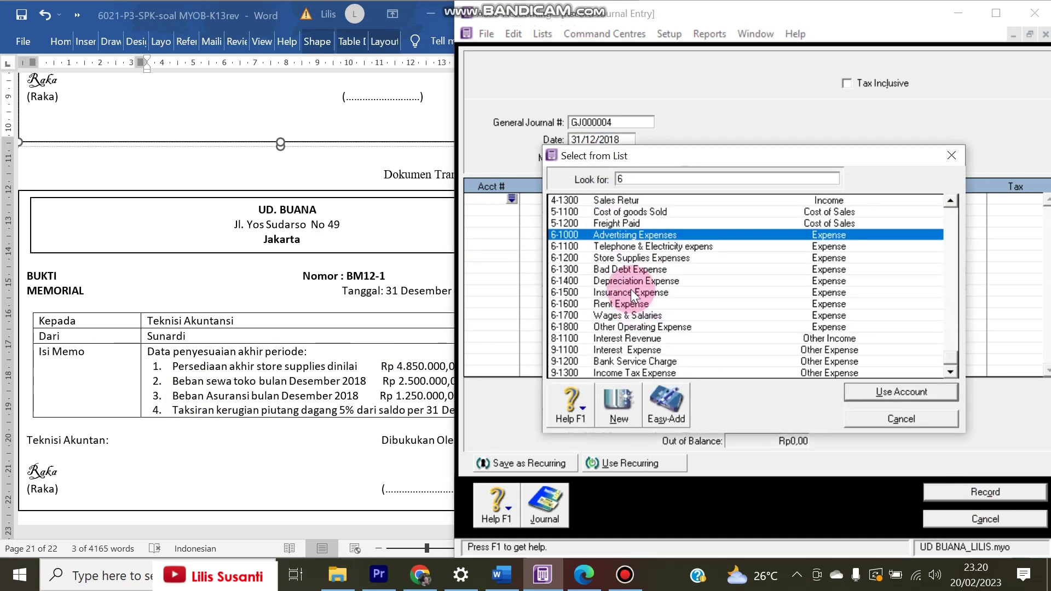
double_click(623, 272)
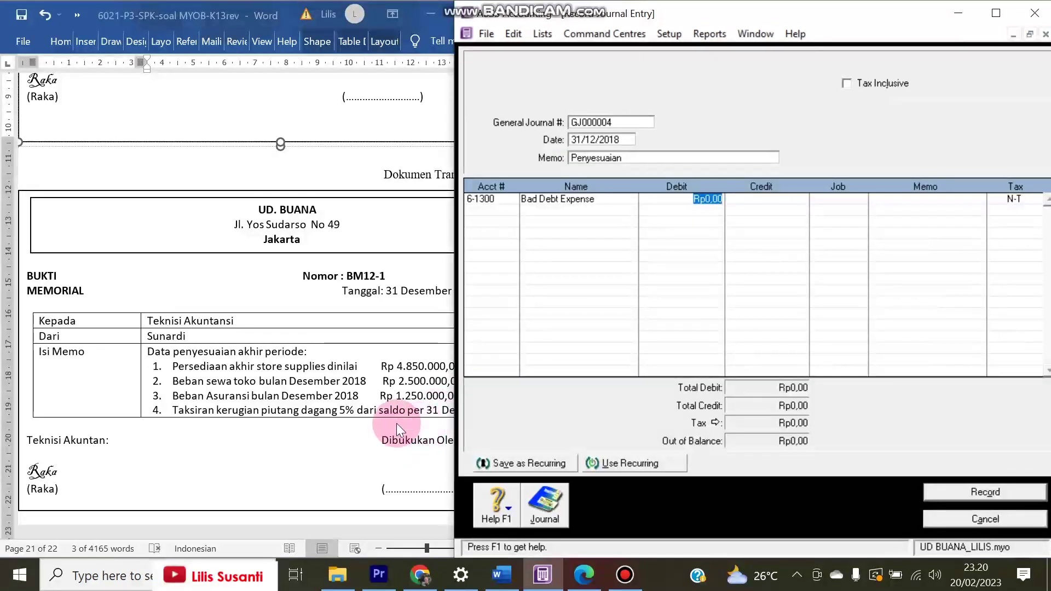
Mark the Accounts Receivable YTD debit balance in the Trial Balance PDF and open a blank Excel workbook in a smaller window beside it
left_click(583, 573)
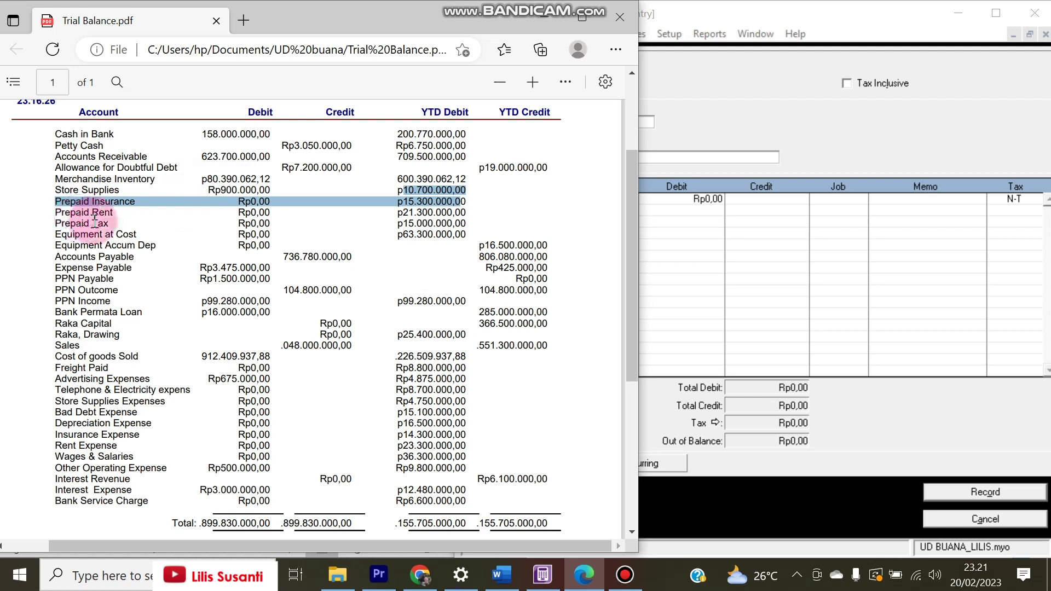
left_click_drag(399, 160, 466, 159)
left_click(121, 574)
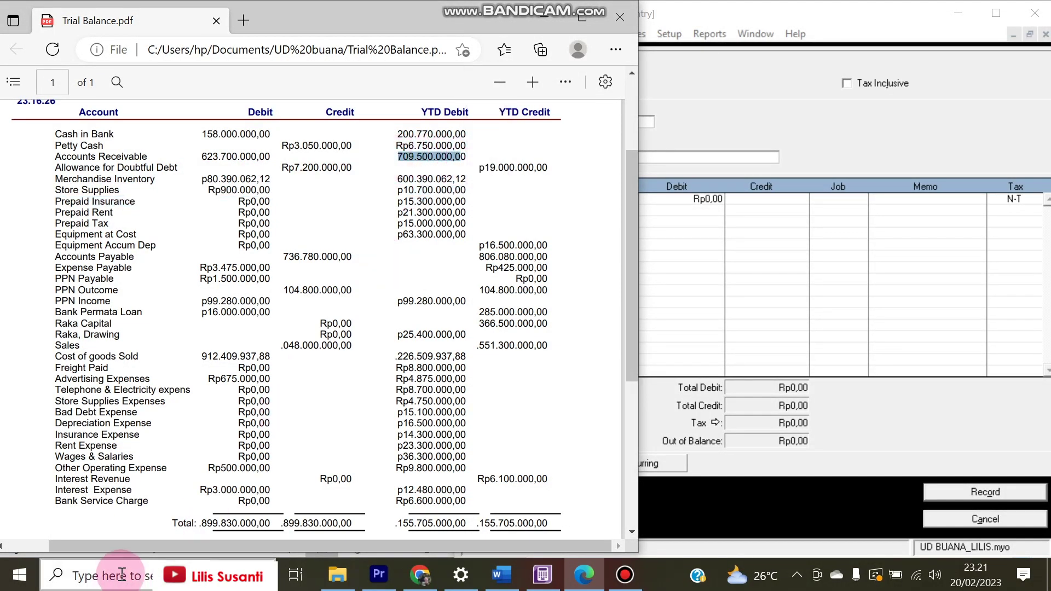
left_click(510, 159)
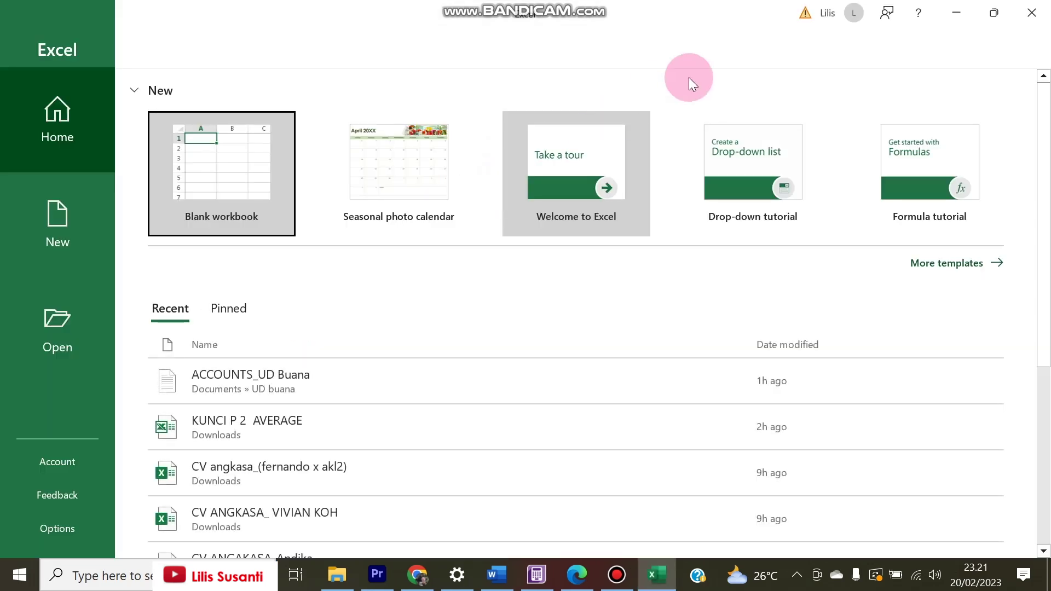
left_click(206, 146)
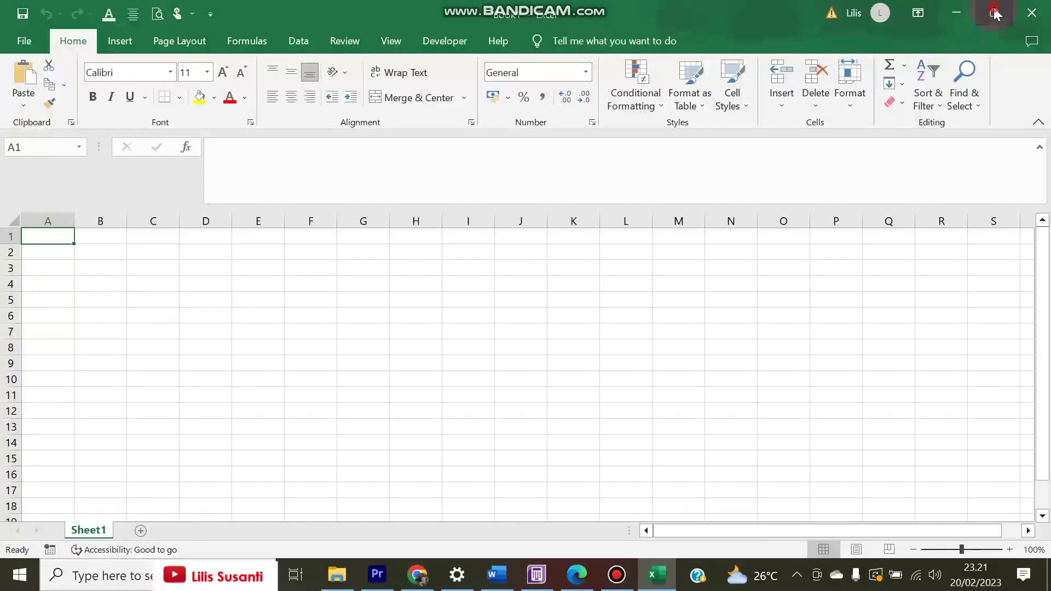
left_click(994, 12)
left_click_drag(500, 97, 642, 197)
Enter the receivables balance 709500000 in cell A1 and apply the comma number format to column A
type("709")
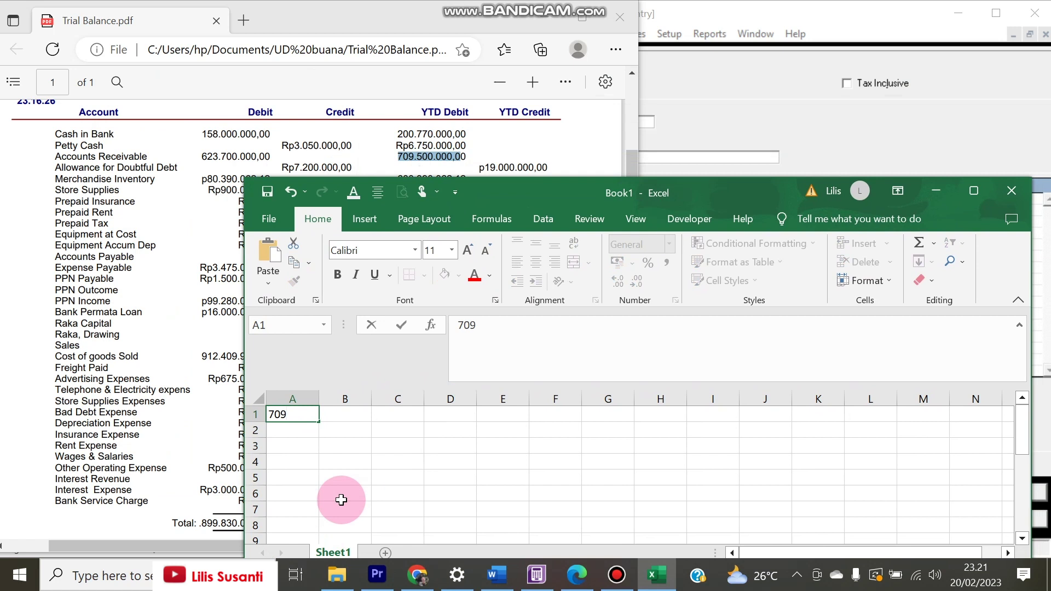
type("500000")
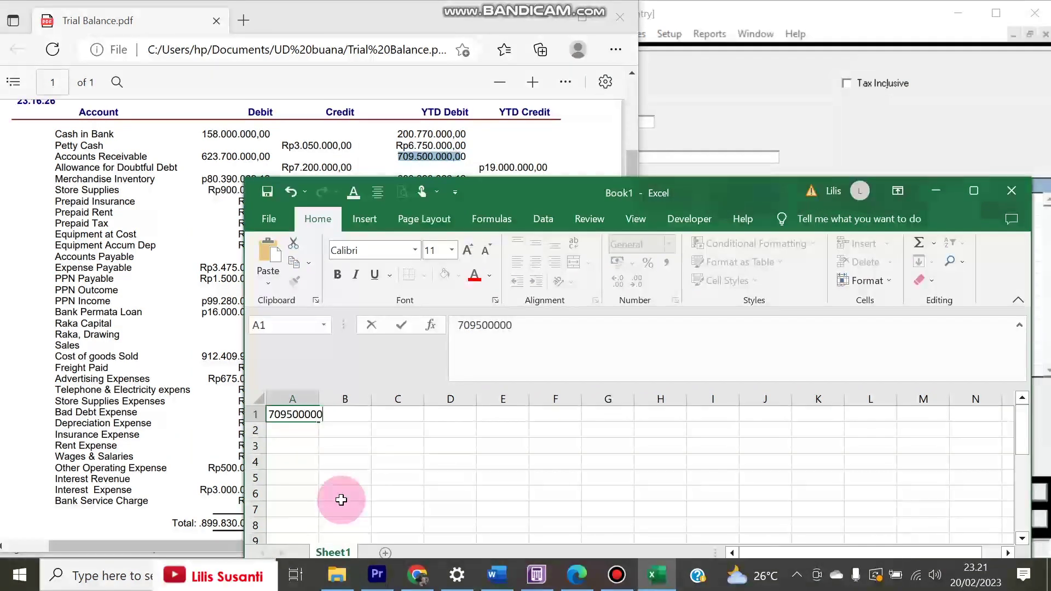
key("Return")
left_click(315, 398)
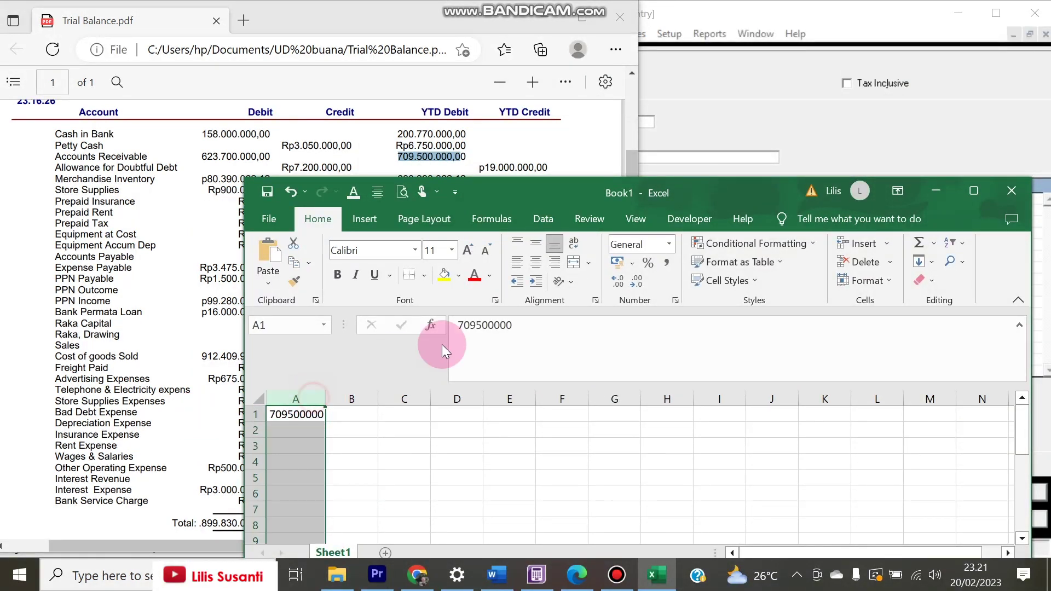
left_click(666, 262)
Calculate 5% of the receivables balance in cell A2 with the formula =A1*5%
left_click(304, 436)
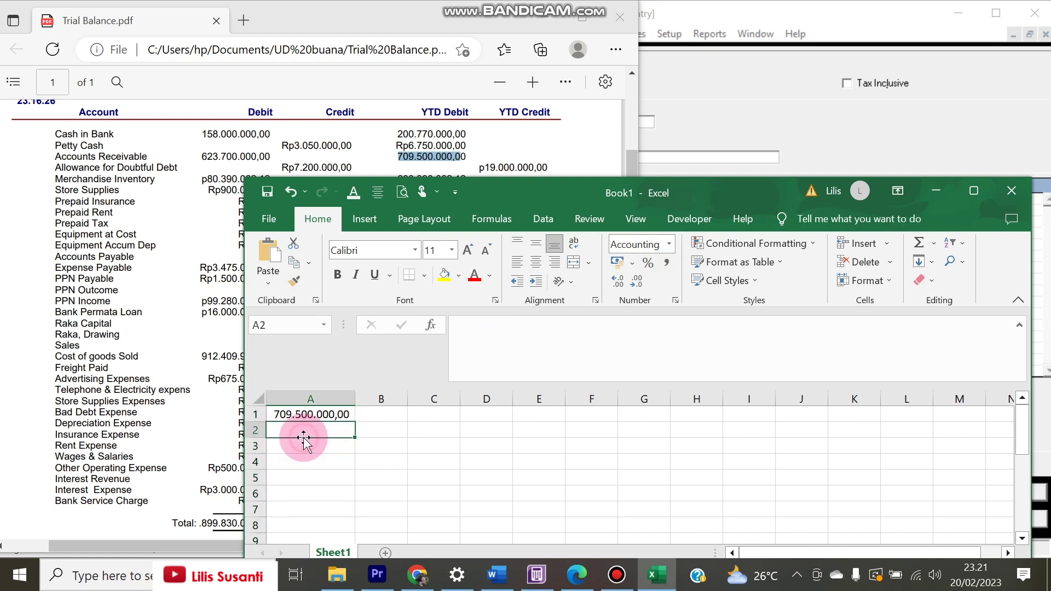
type("=")
key("Up")
type("*")
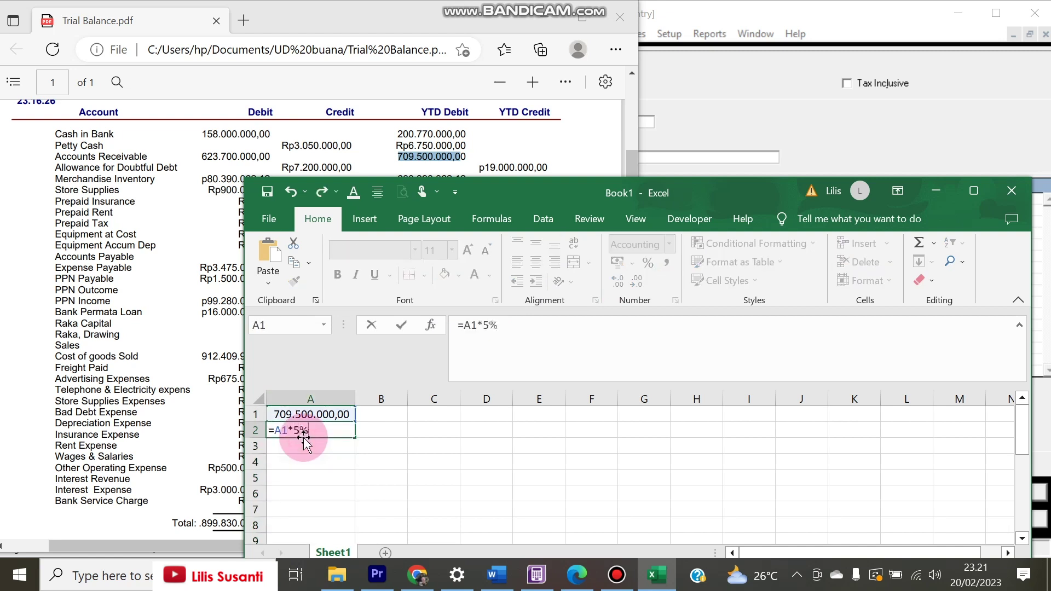
key("Return")
Subtract the existing allowance in cell A3 with the formula =A2-19000000 and fill that cell yellow
type("=")
key("Up")
type("-")
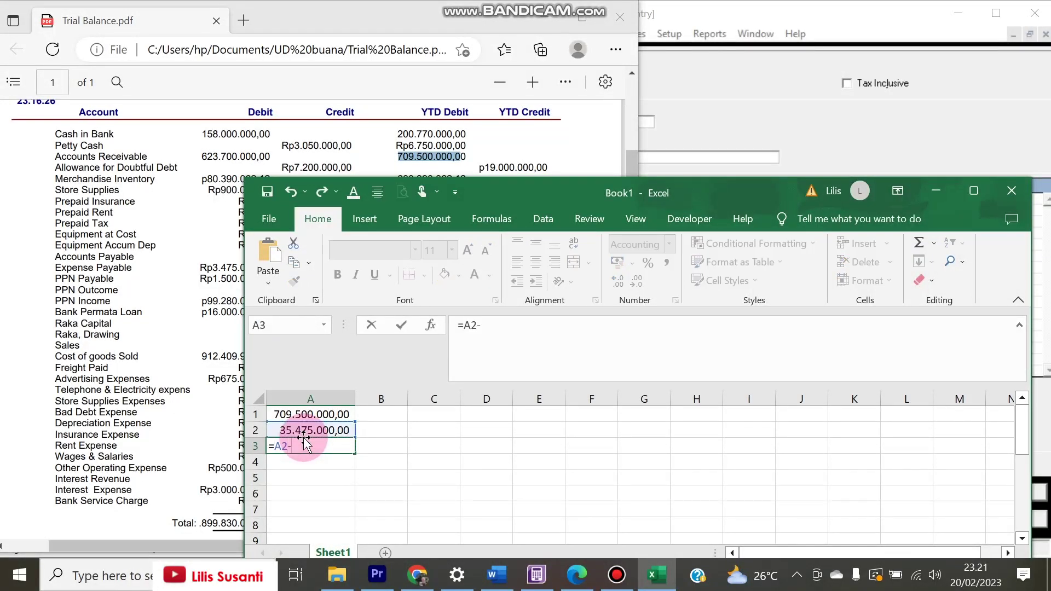
type("1900000")
key("Return")
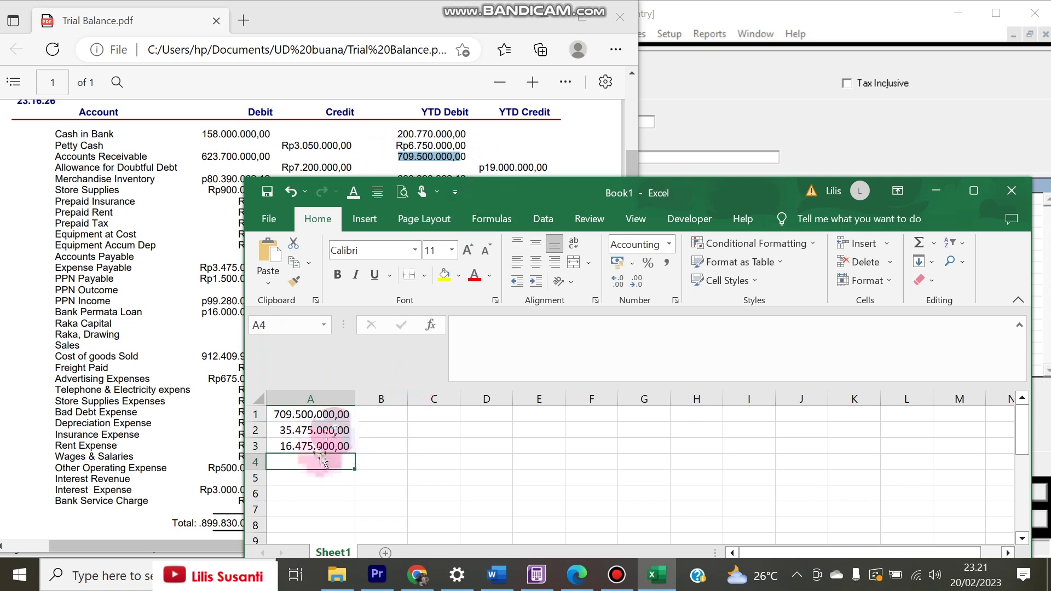
left_click(303, 445)
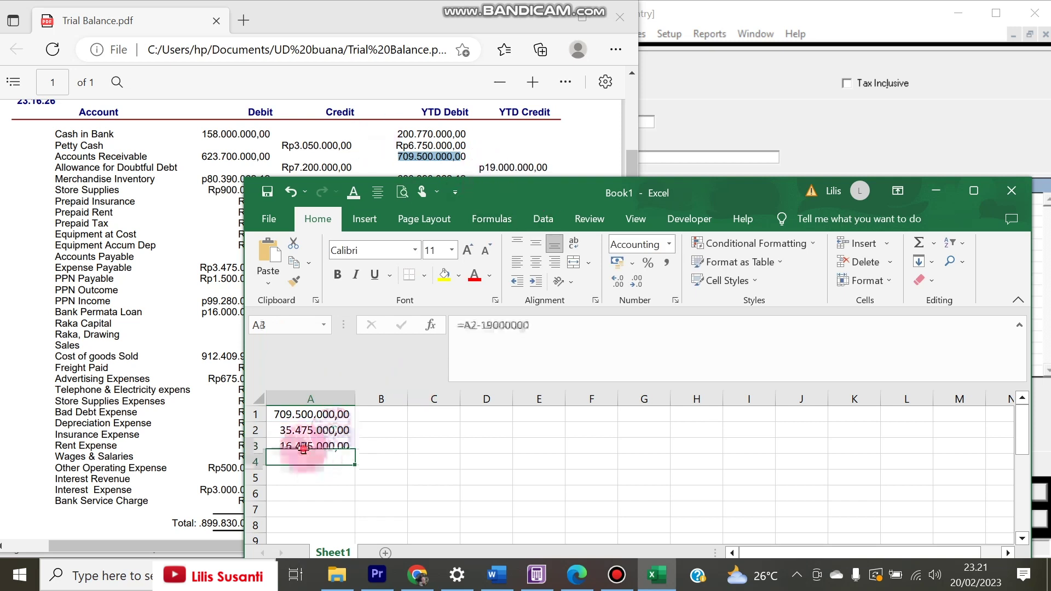
left_click(444, 277)
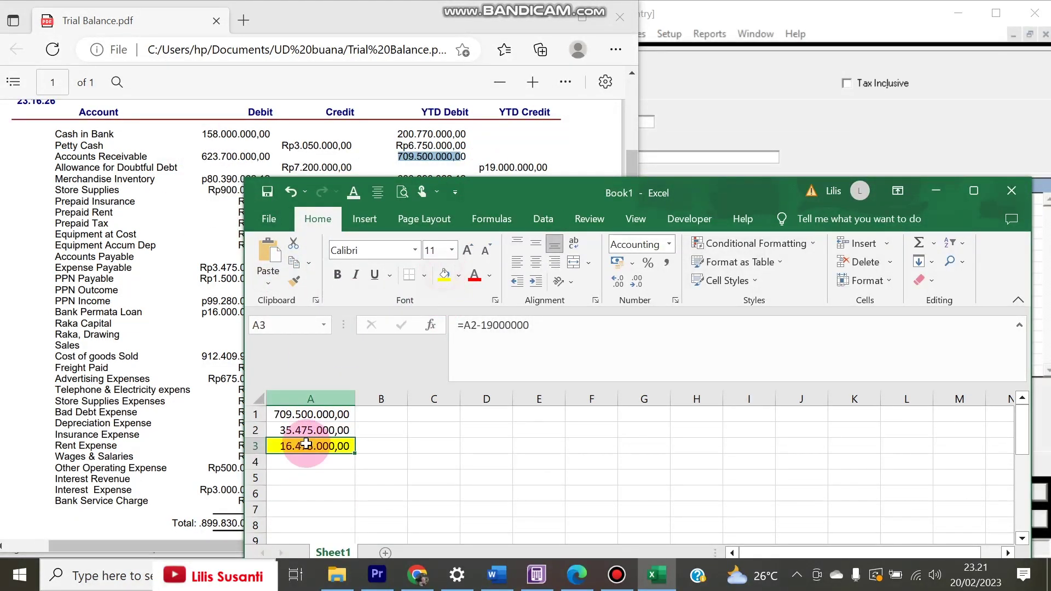
Switch back to the ABSS Accounting journal entry and debit Bad Debt Expense with Rp16.475.000
left_click(539, 579)
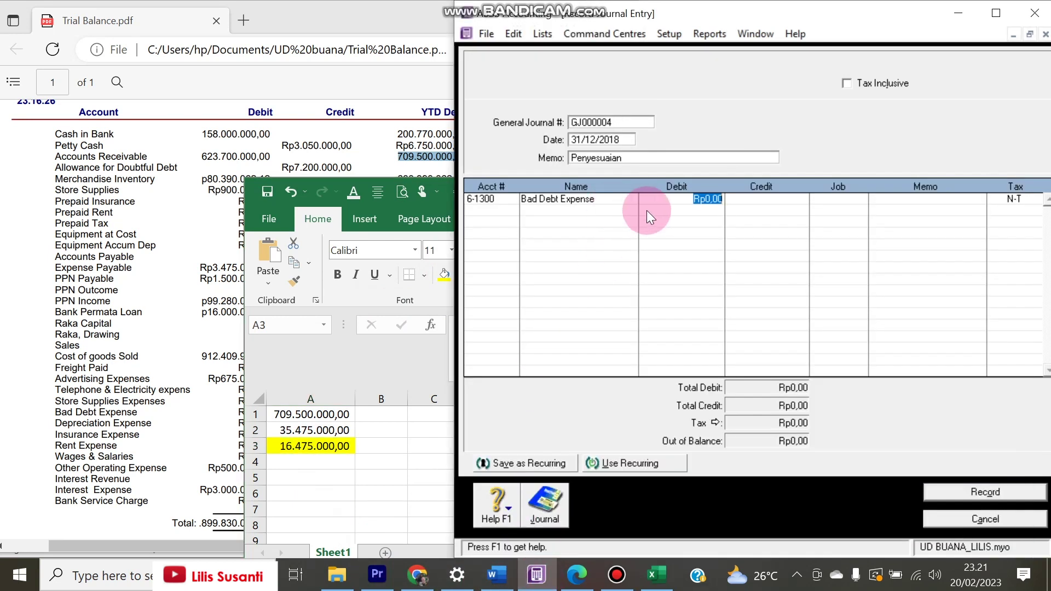
type("1647500")
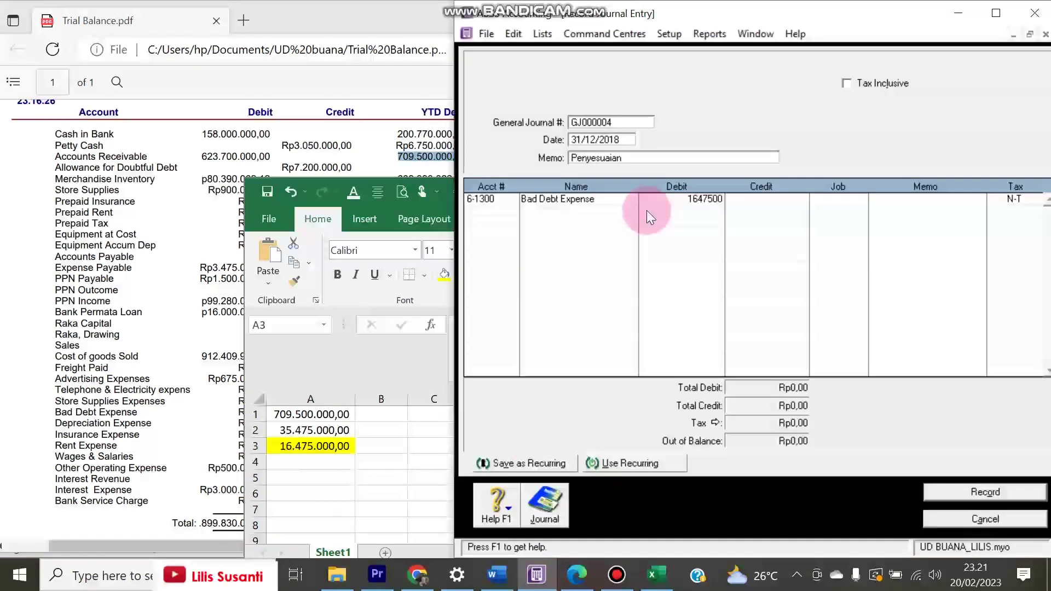
type("0")
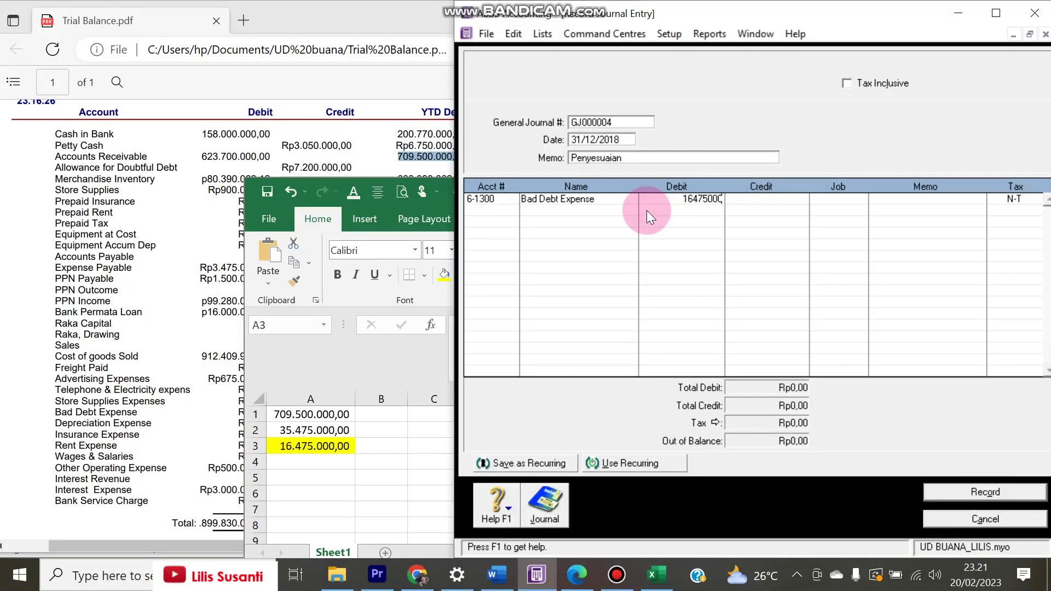
key("Return")
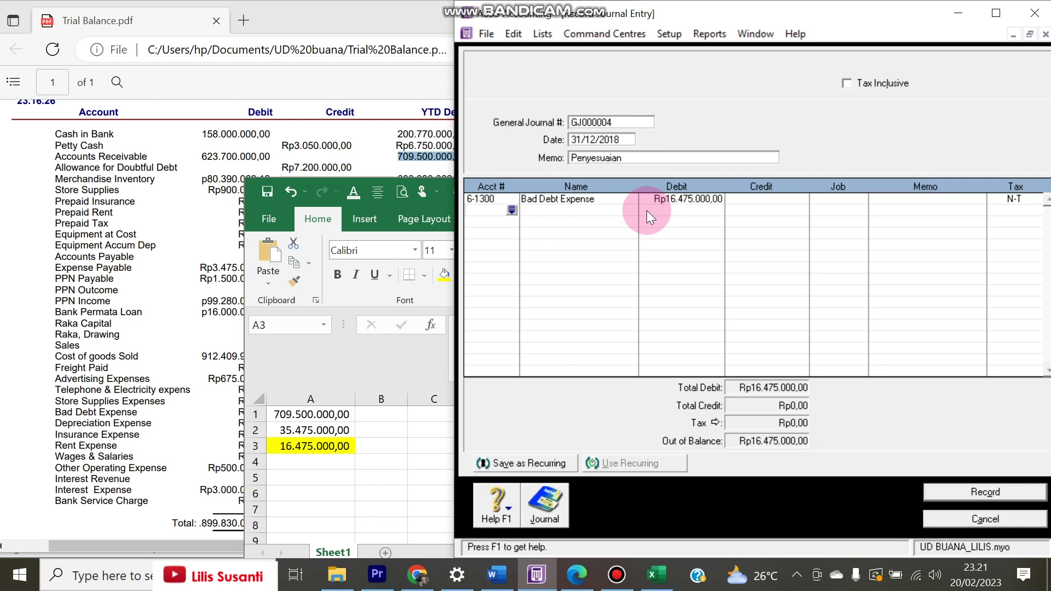
Credit account 1-1400 Allowance for Doubtful Debt with Rp16.475.000 on the second journal line
left_click(413, 166)
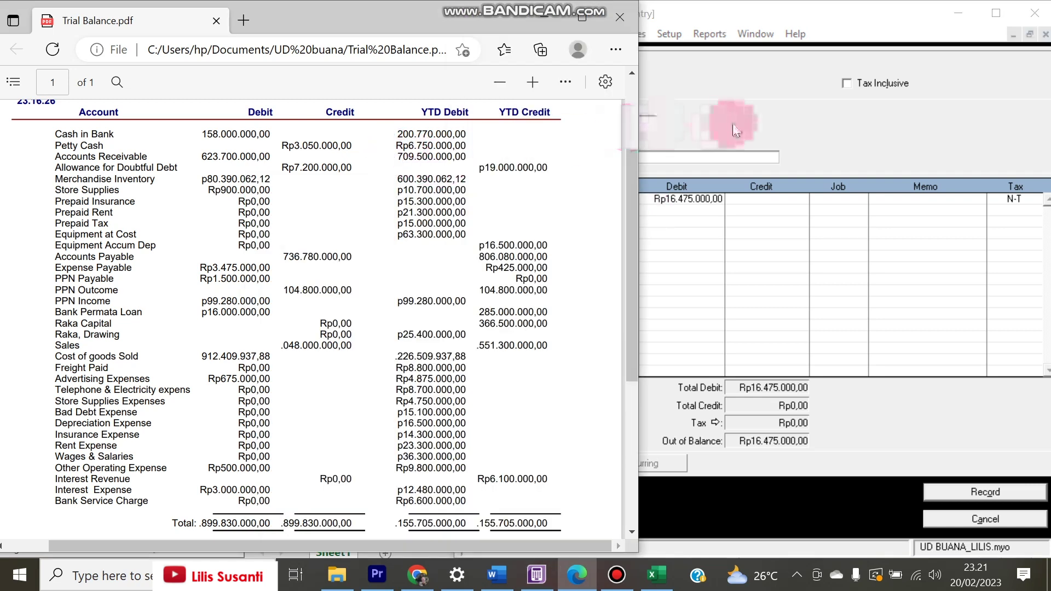
left_click(733, 136)
left_click(683, 205)
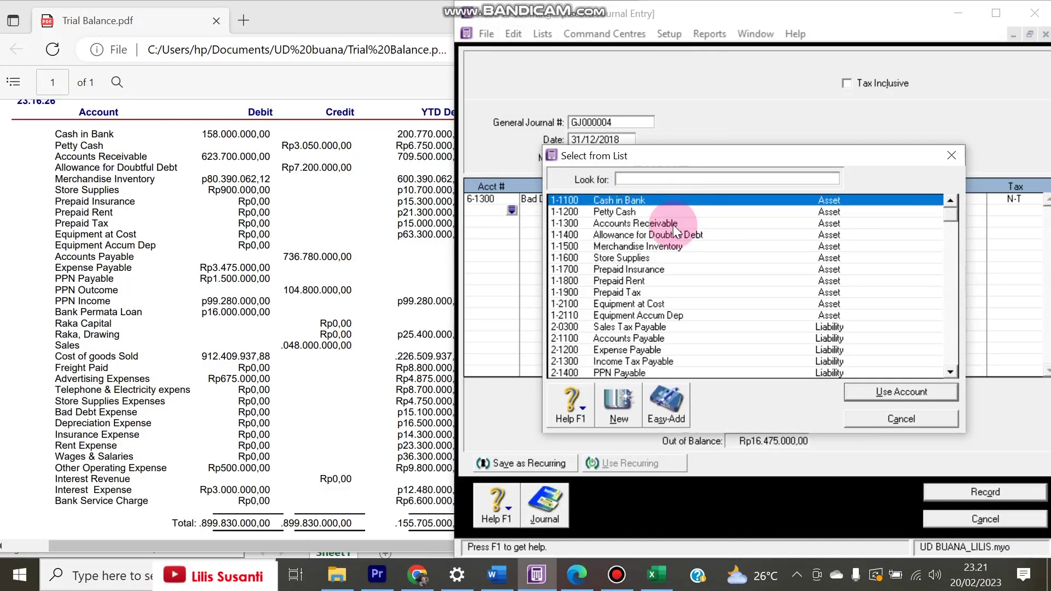
double_click(656, 234)
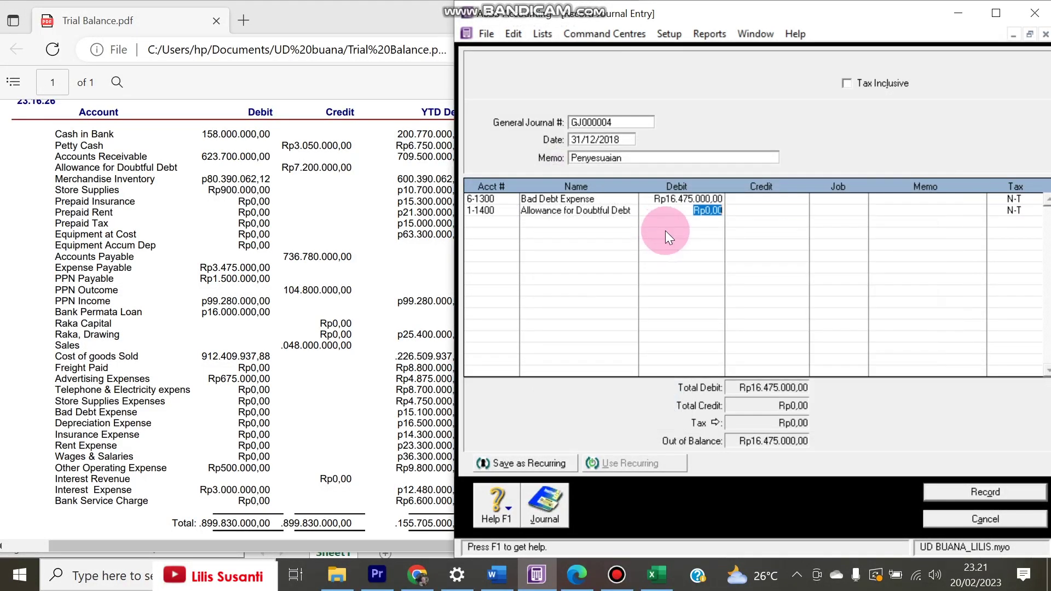
key("Tab")
Review the 5% calculation in Excel against the Trial Balance PDF and record the bad debt adjustment in ABSS Accounting
left_click(656, 575)
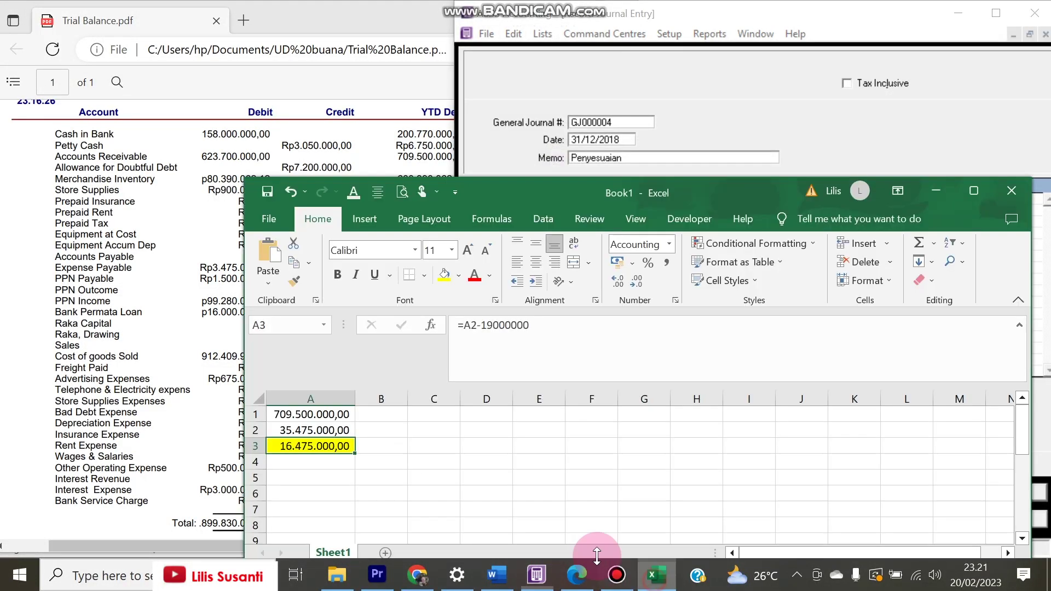
left_click(335, 430)
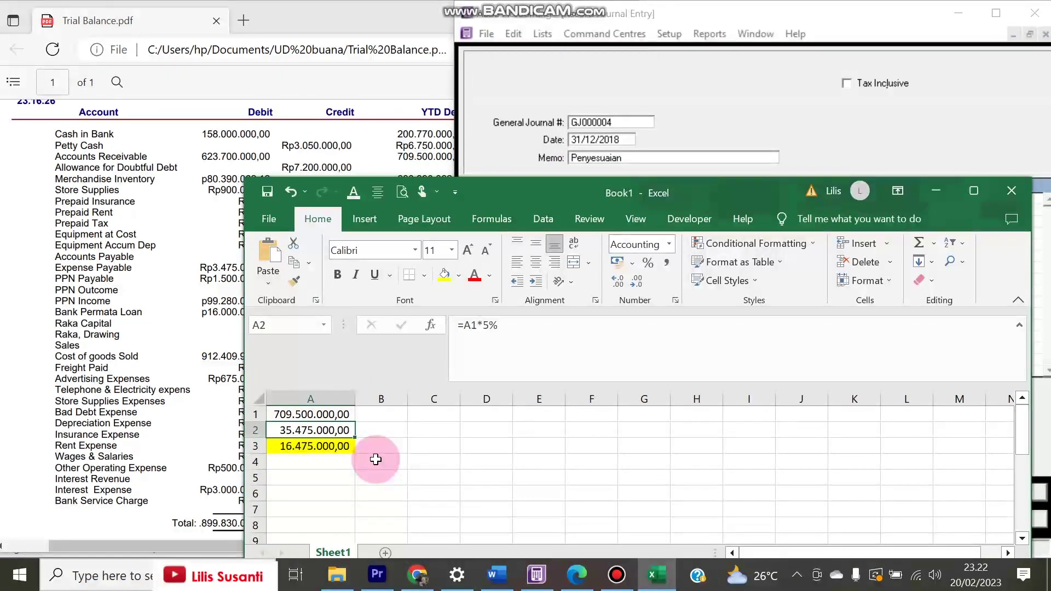
left_click(296, 146)
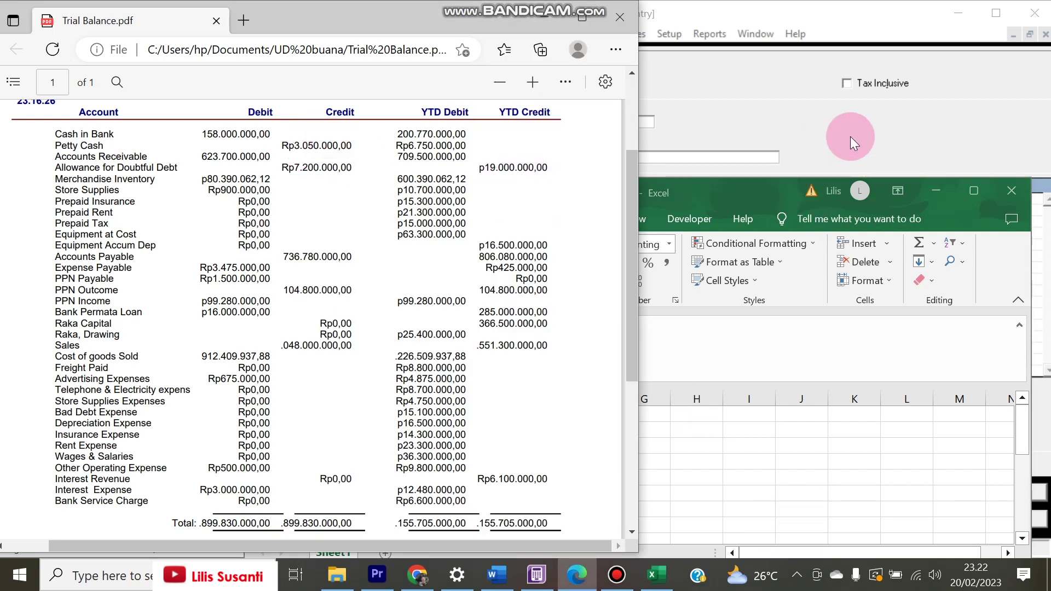
left_click(826, 176)
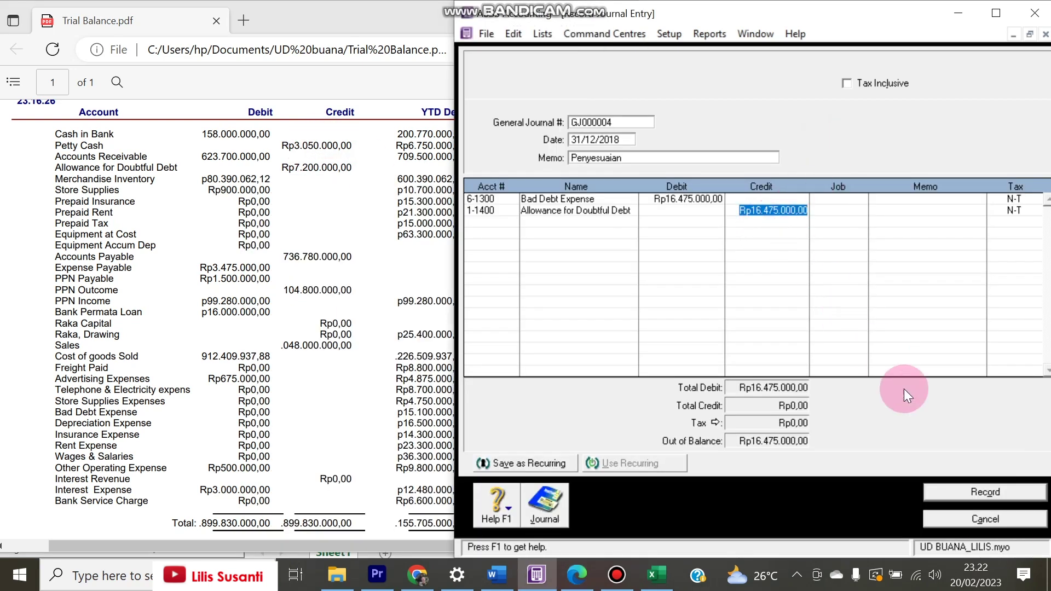
left_click(950, 491)
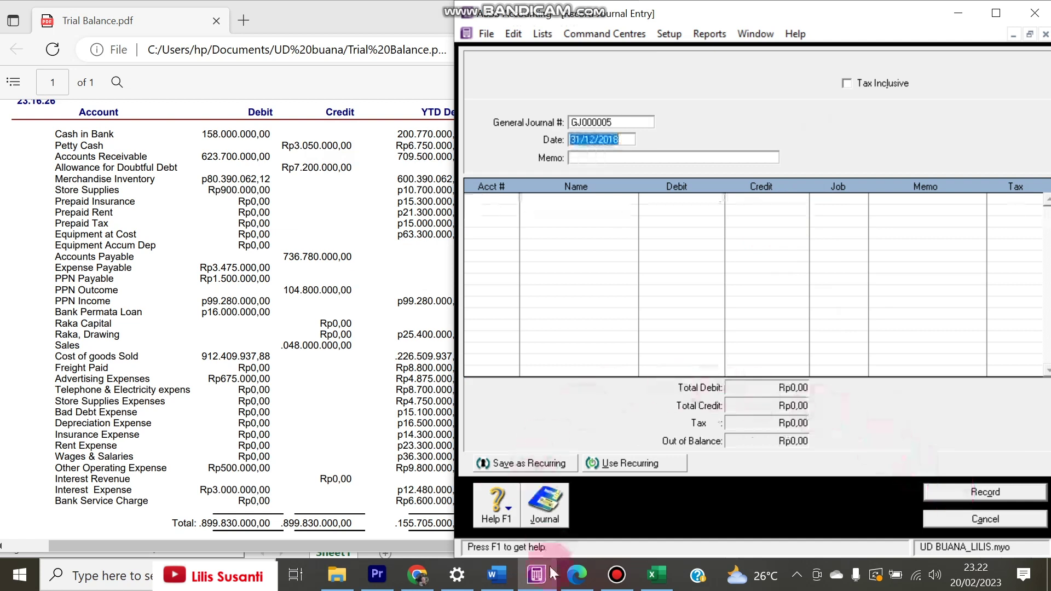
Bring up the depreciation, salary and utilities memo in Word and enter the memo Penyesuaian in the new ABSS Accounting journal entry
left_click(497, 575)
scroll(369, 371, "down", 10)
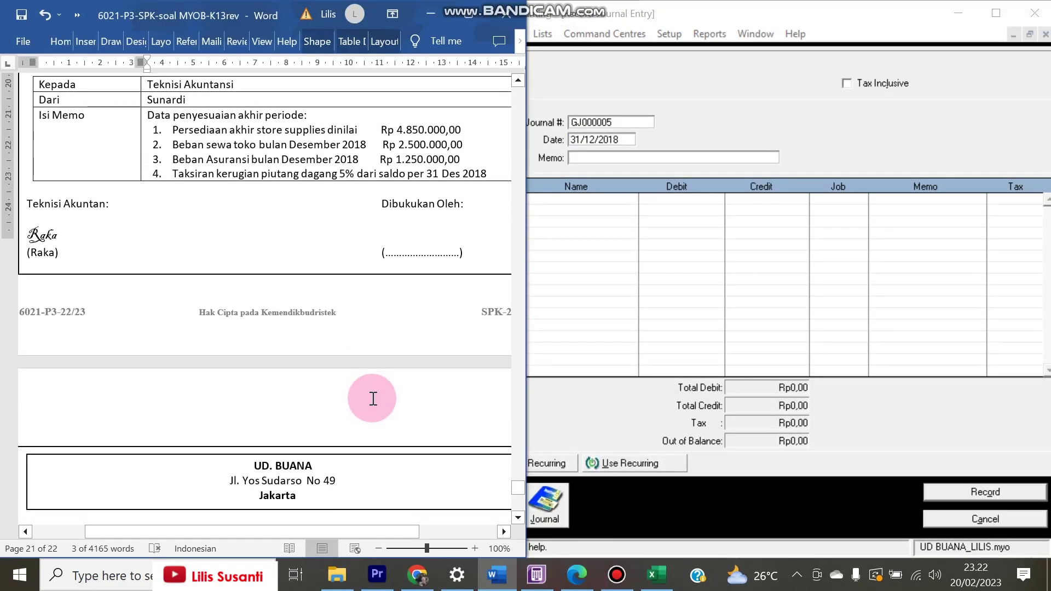
scroll(374, 400, "up", 1)
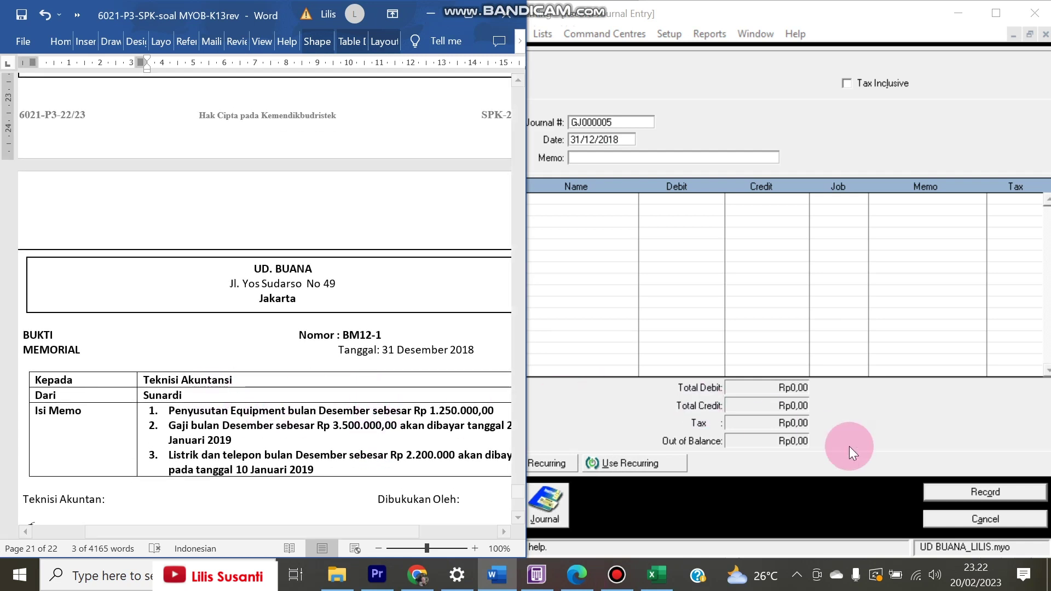
left_click(629, 157)
type("Penyesuaian")
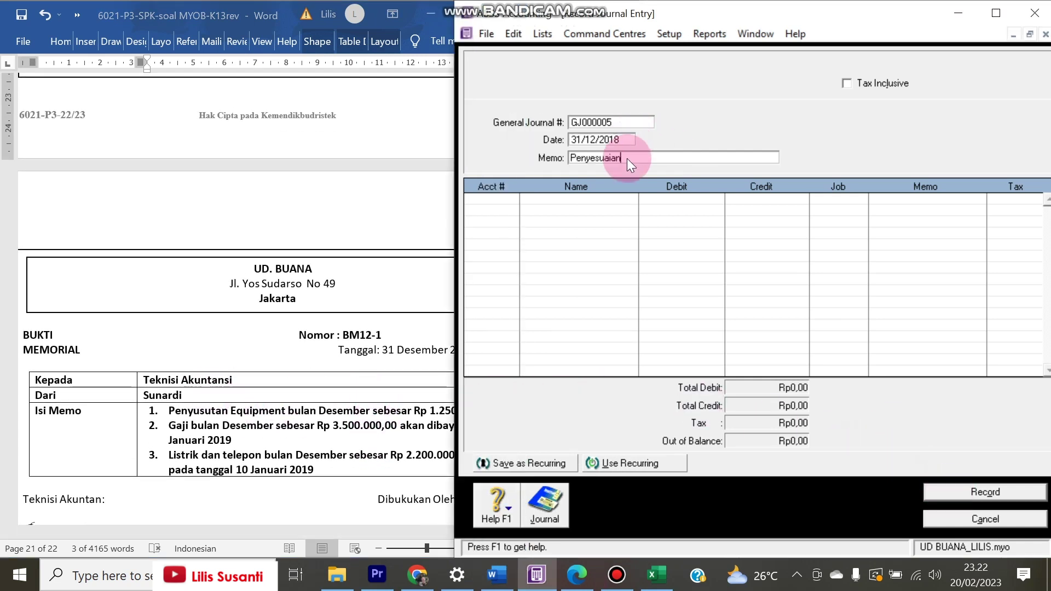
Debit account 6-1400 Depreciation Expense with Rp1.250.000 on the first journal line
key("Tab")
key("Return")
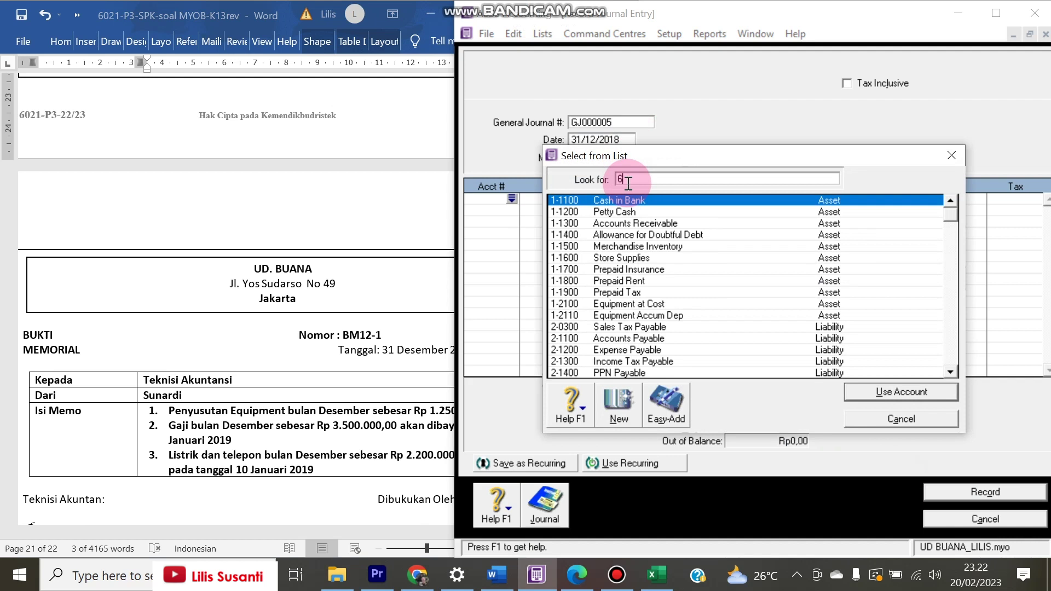
type("6")
double_click(631, 279)
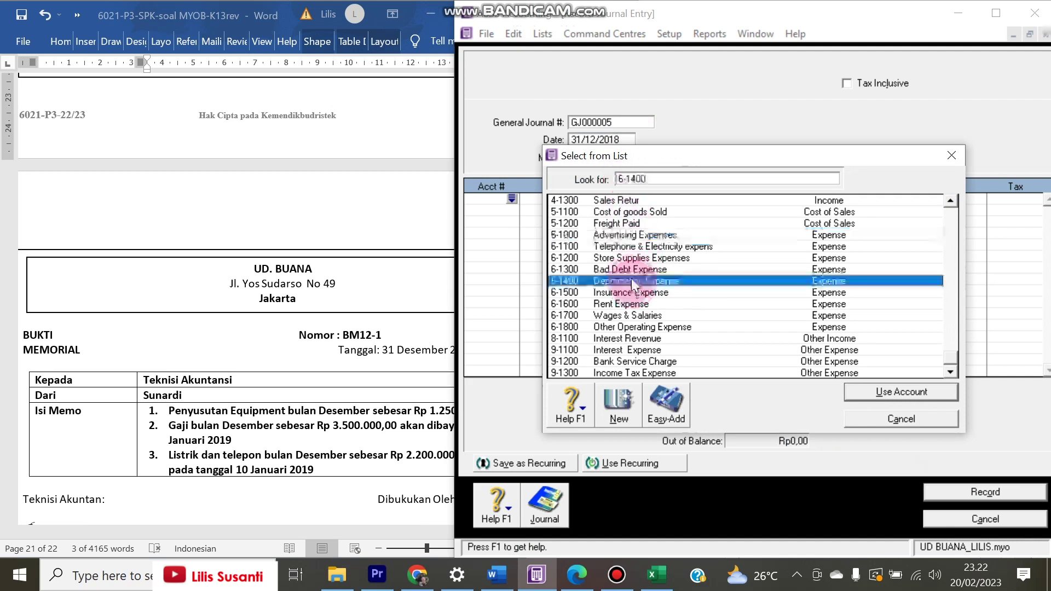
type("125000")
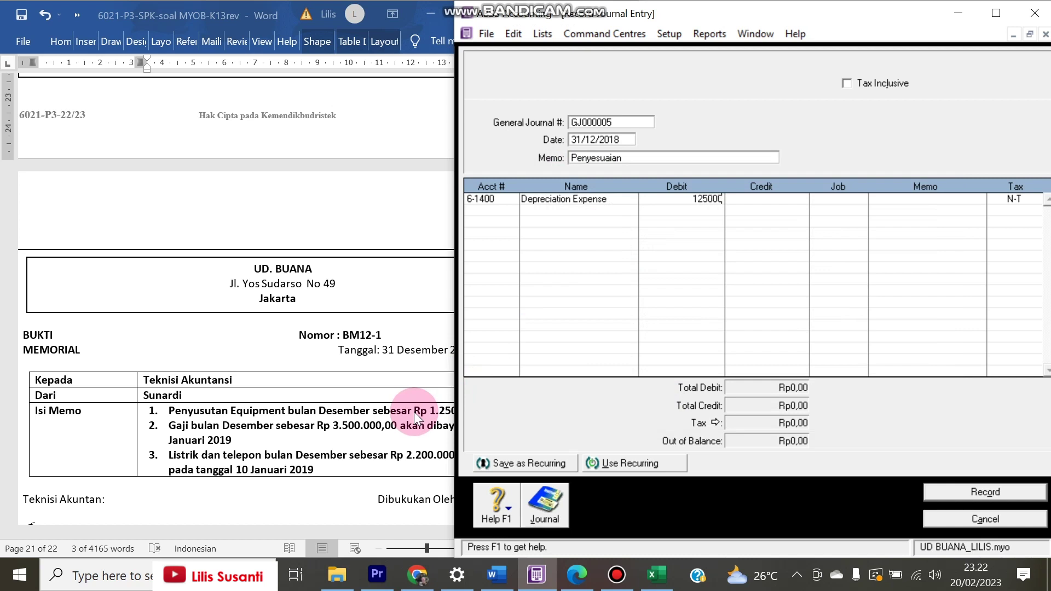
type("0")
key("Return")
Credit account 1-2110 Equipment Accum Dep with Rp1.250.000 and record the depreciation adjustment
key("Tab")
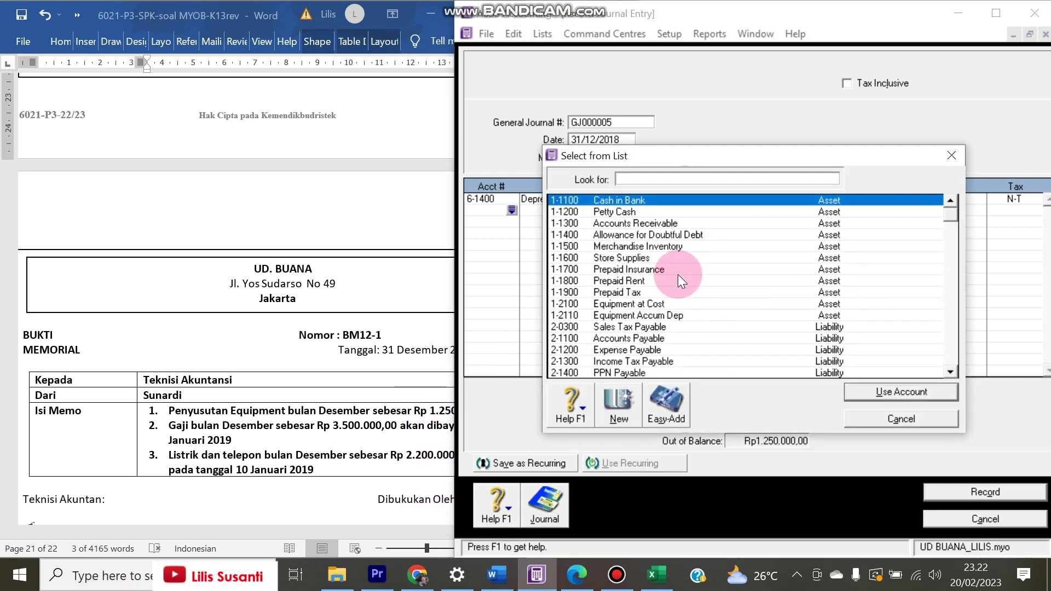
double_click(658, 315)
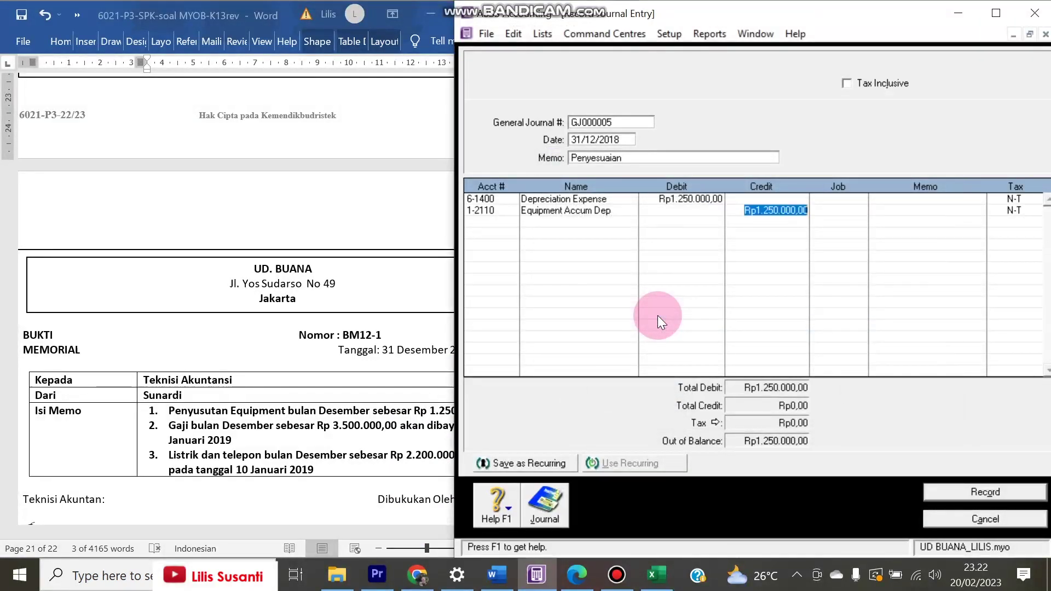
left_click(955, 488)
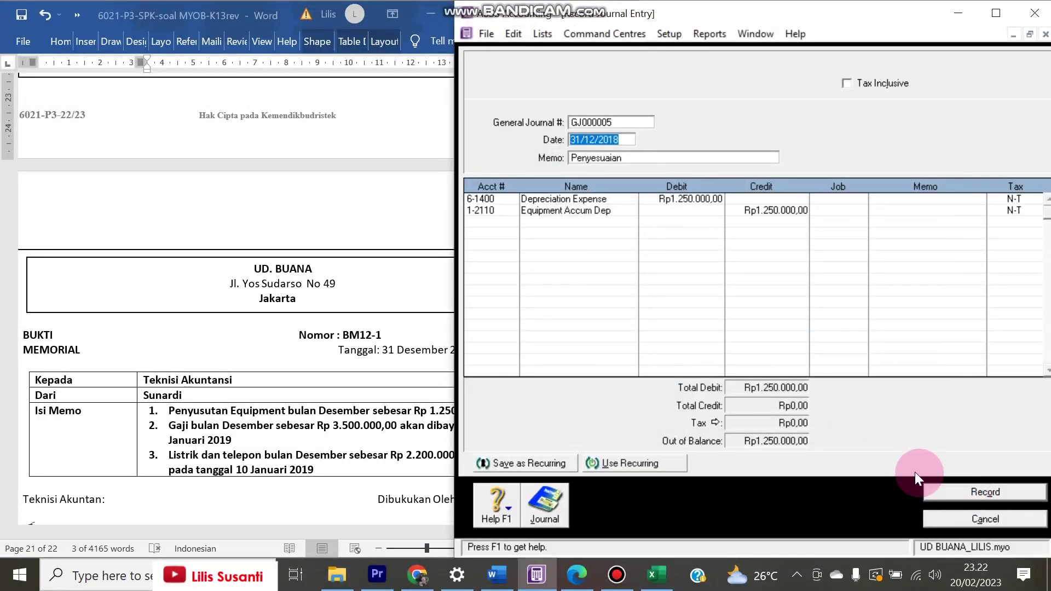
Check the December salary item in the Word memo and enter the memo Penyesuaian in the next ABSS Accounting journal entry
left_click(314, 428)
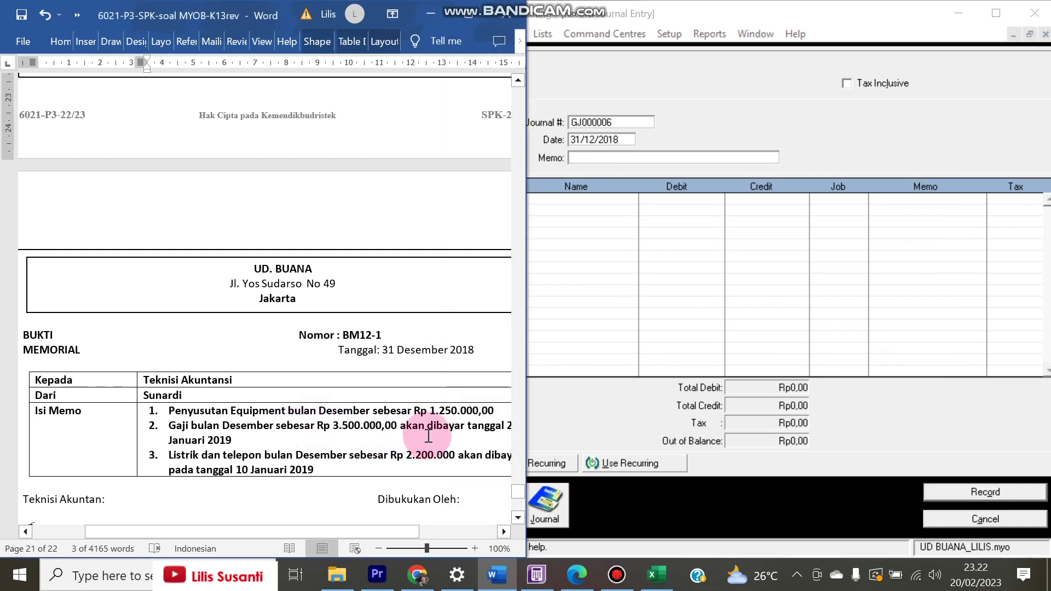
left_click_drag(280, 533, 294, 531)
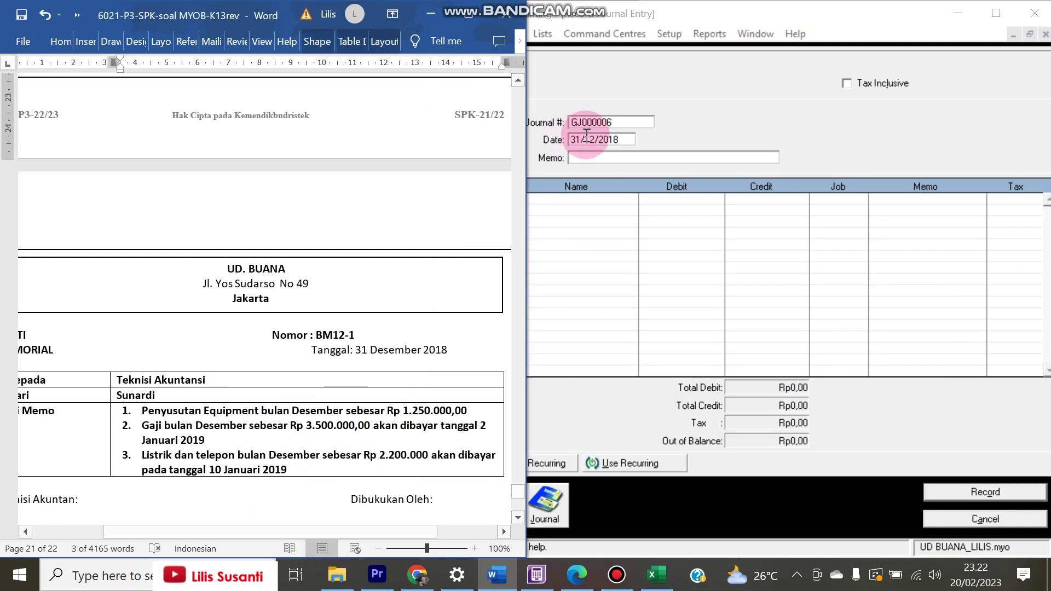
left_click(607, 157)
type("Penyesuaian")
key("Tab")
Debit account 6-1700 Wages & Salaries with Rp3.500.000 on the first journal line
key("Tab")
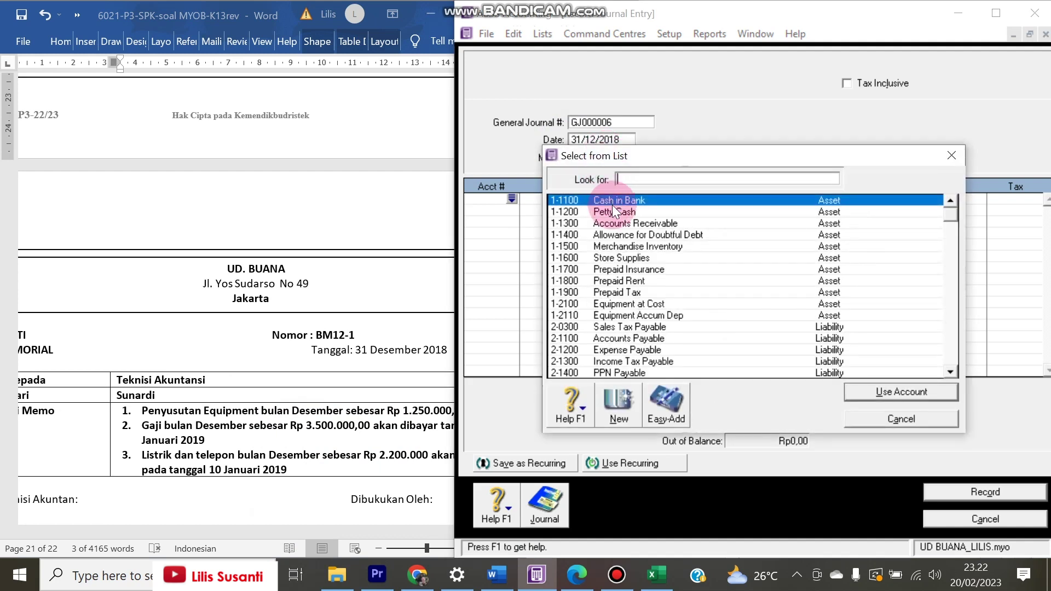
type("6")
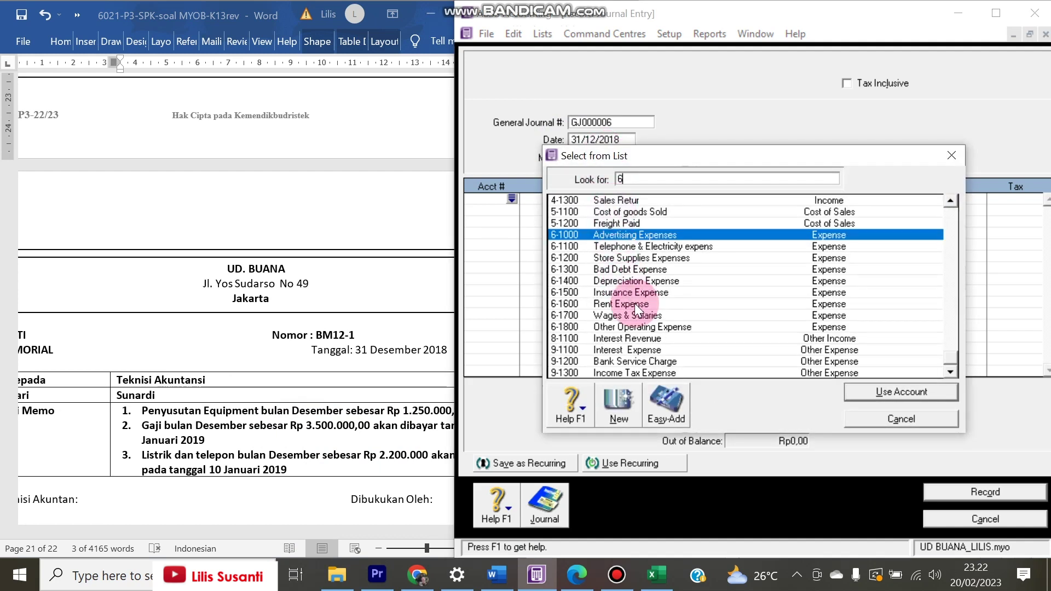
double_click(647, 316)
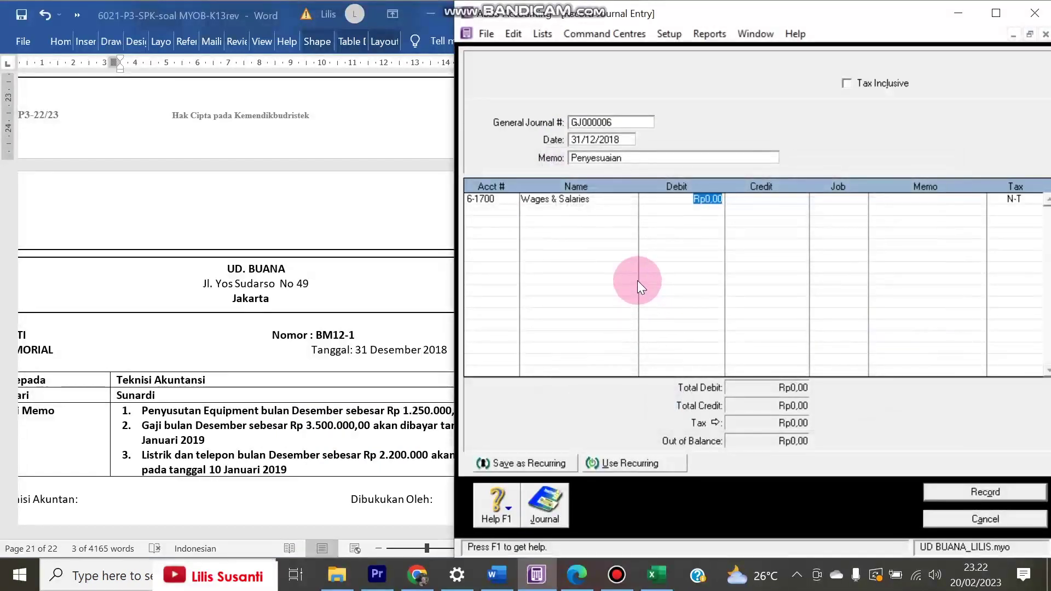
type("350")
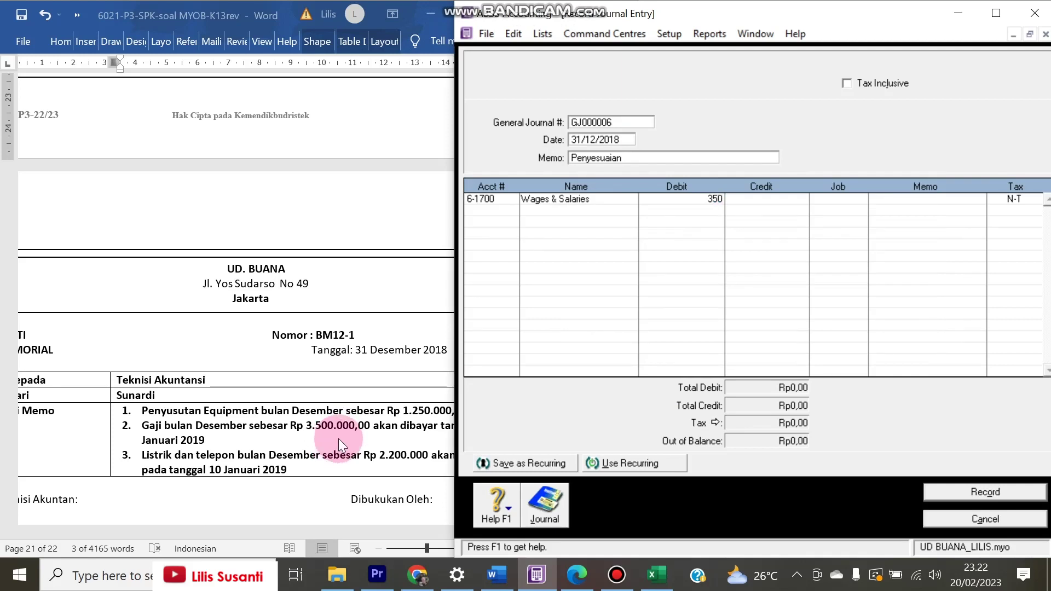
type("0000")
key("Tab")
Credit account 2-1200 Expense Payable with Rp3.500.000 and record the accrued salary adjustment
key("Return")
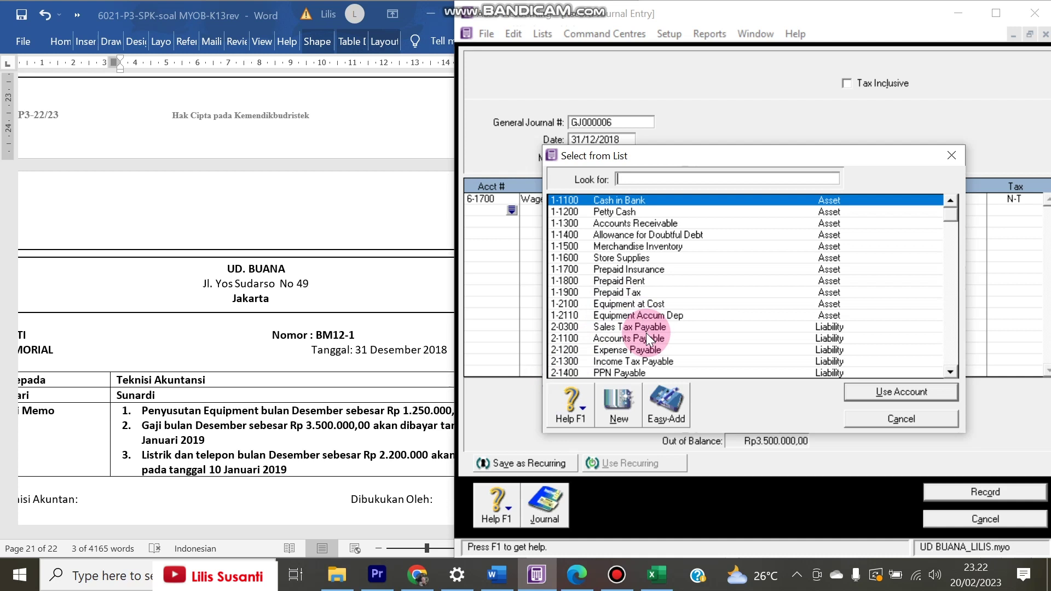
double_click(641, 352)
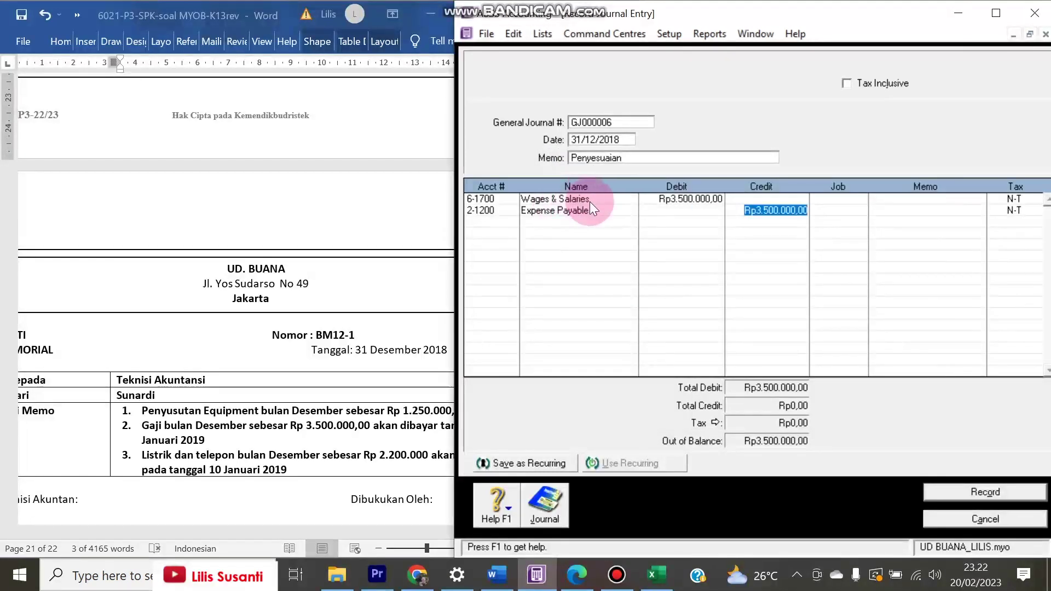
left_click(978, 491)
Check the electricity and telephone item in the Word memo and enter the memo Penyesuaian in the next ABSS Accounting journal entry
left_click(393, 421)
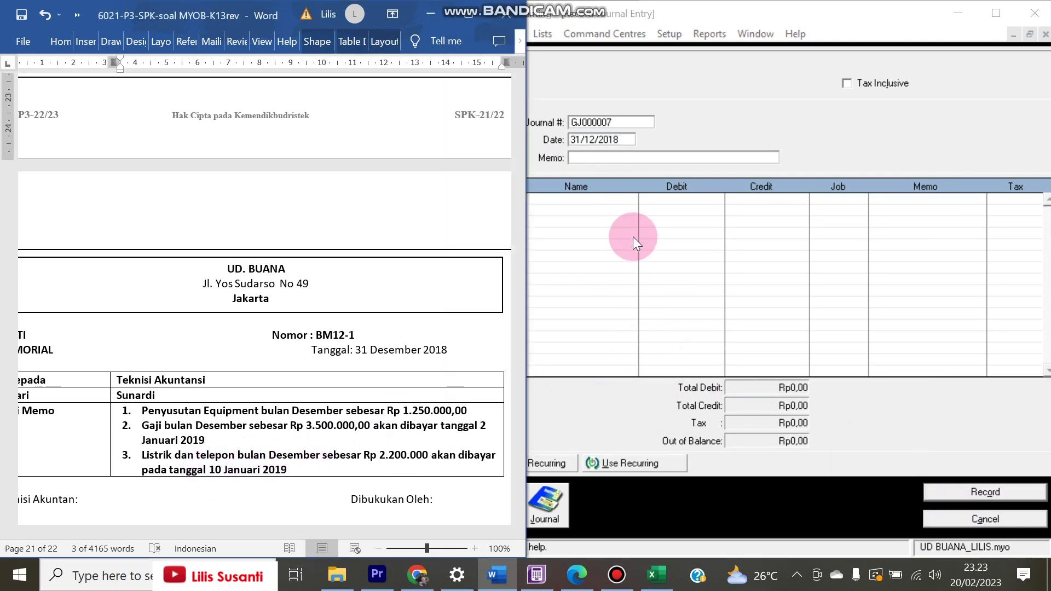
left_click(606, 158)
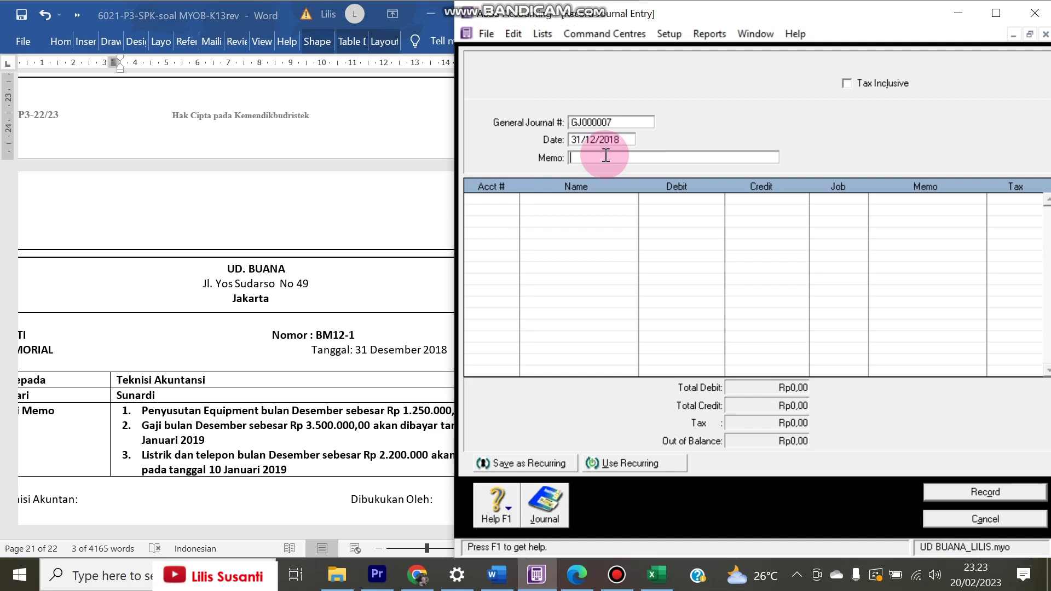
type("Penyesuaian")
key("Tab")
Debit account 6-1100 Telephone & Electricity expens and credit account 2-1200 Expense Payable with Rp220.000 each
key("Tab")
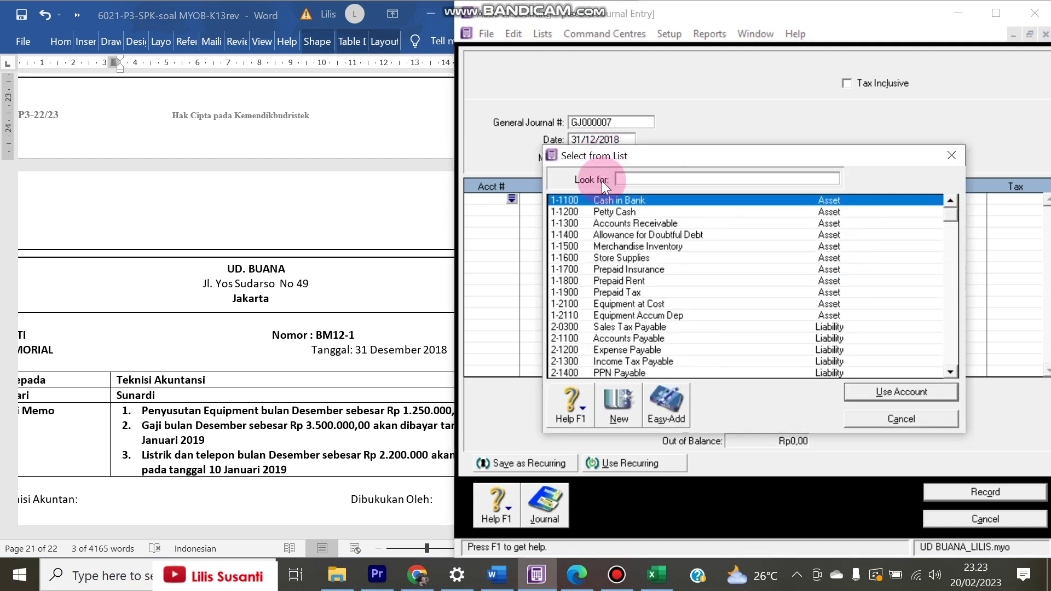
type("6")
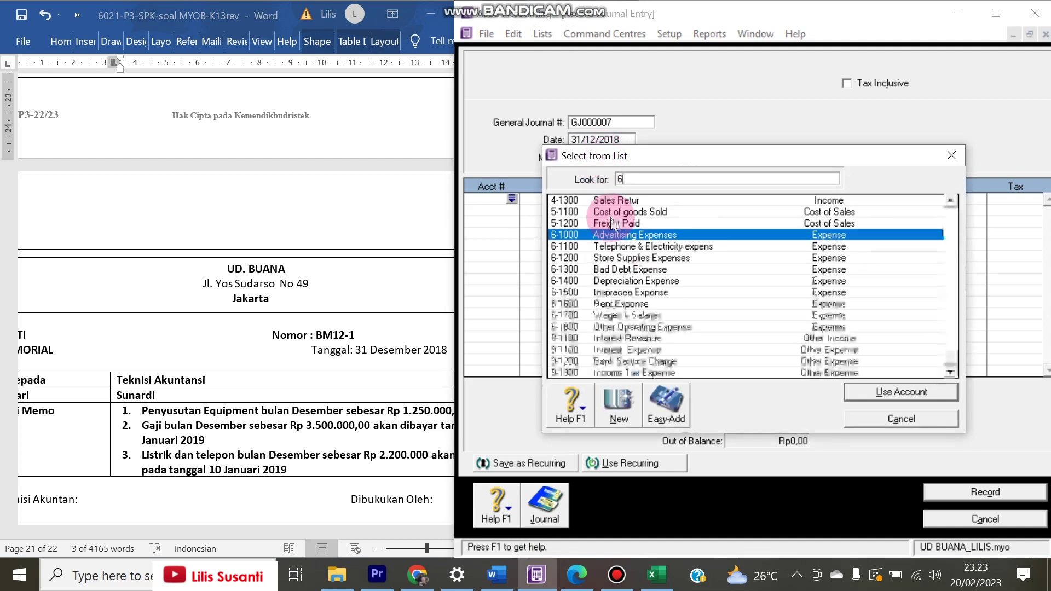
double_click(632, 246)
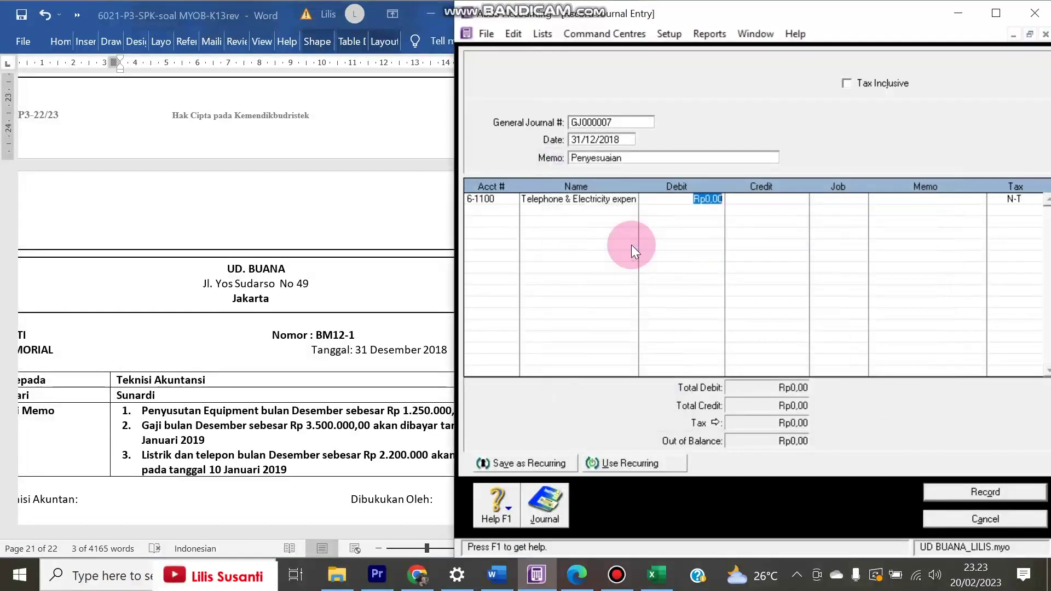
type("220000")
key("Return")
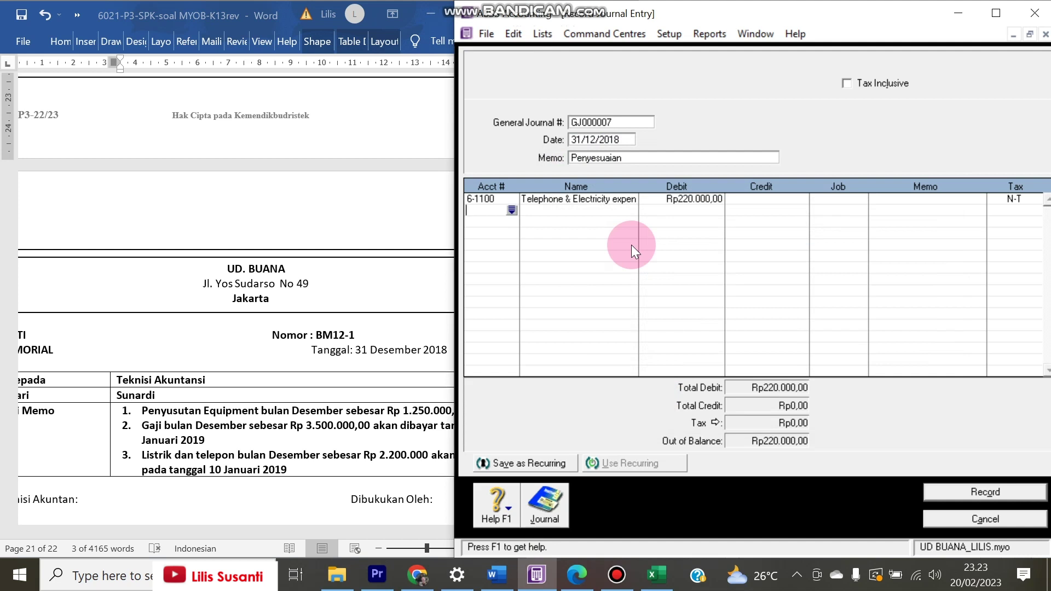
key("Return")
double_click(626, 351)
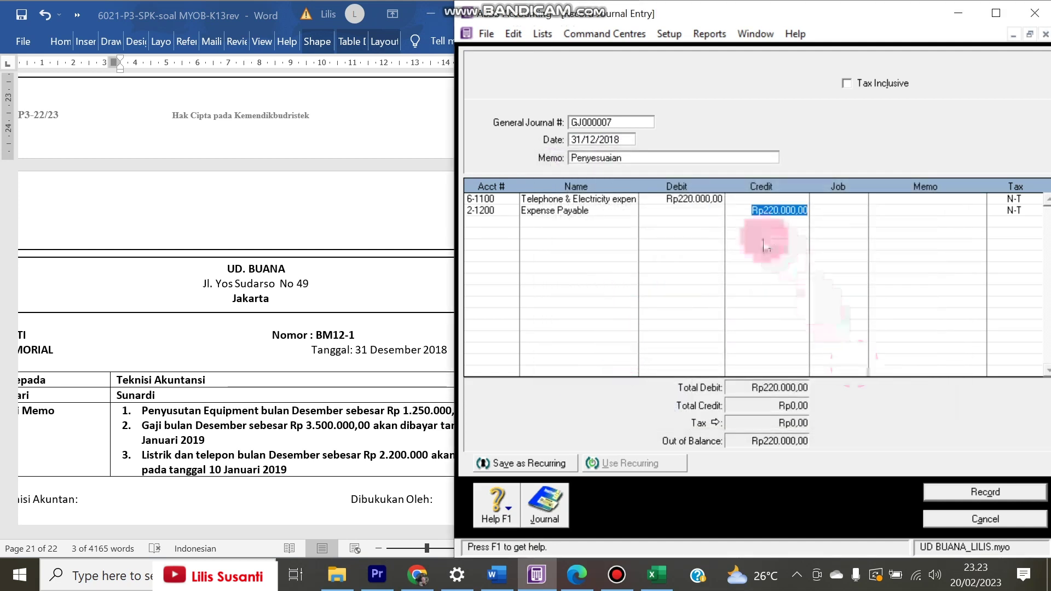
Correct the Telephone & Electricity debit and the Expense Payable credit to Rp2.200.000 and record the adjustment
left_click(695, 199)
left_click(699, 200)
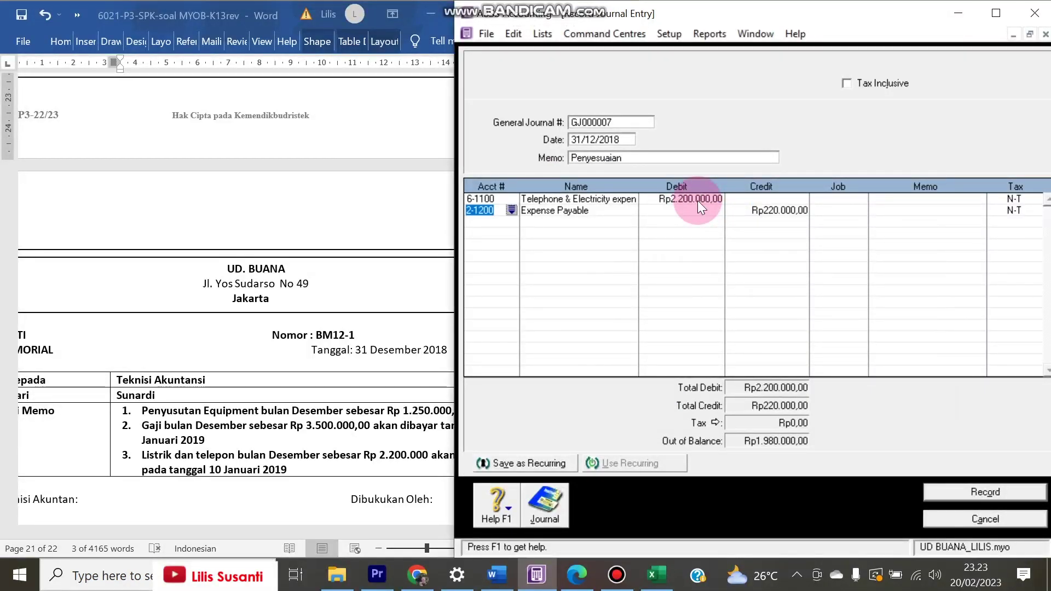
key("Tab")
key("Tab")
key("Delete")
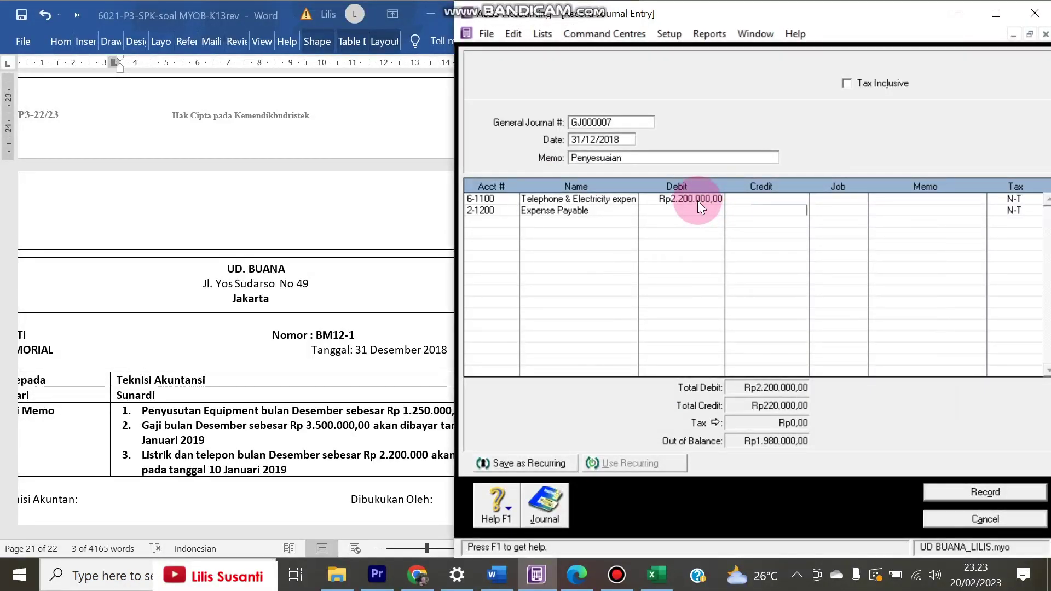
left_click(698, 201)
left_click(746, 210)
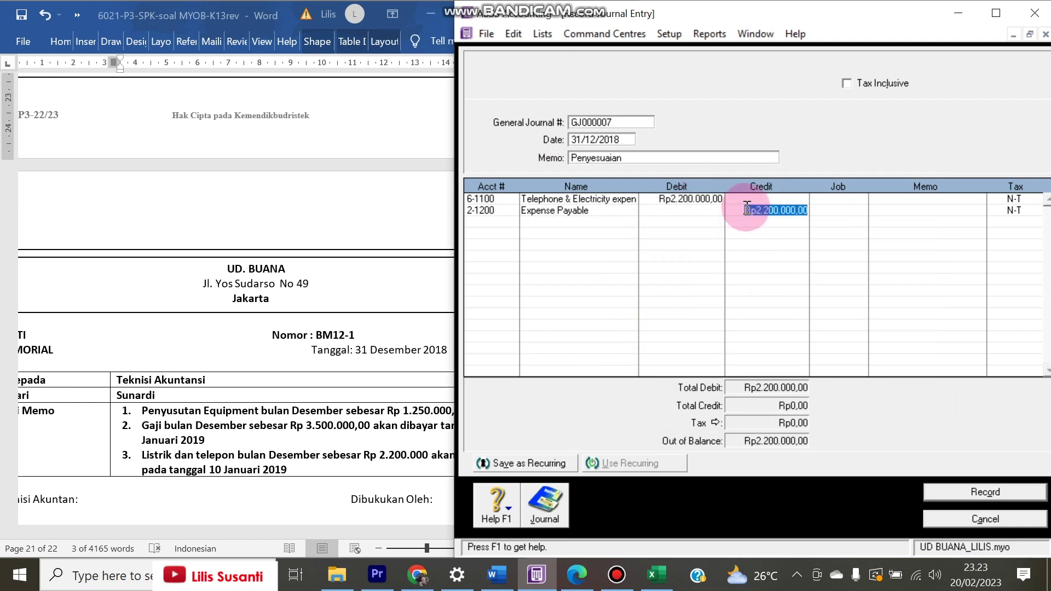
key("Tab")
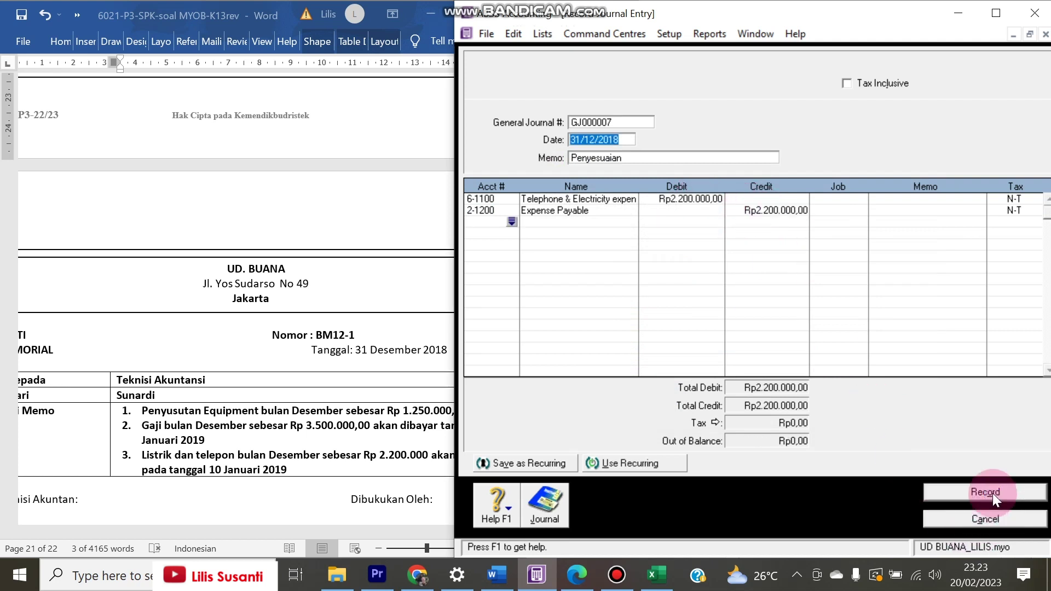
left_click(992, 492)
Find the PPN and income tax memo in Word, and give the new ABSS Accounting journal entry the date 31/12/2018 and memo Penyesuaian
left_click(226, 343)
scroll(229, 344, "down", 9)
scroll(228, 344, "down", 7)
scroll(224, 339, "up", 2)
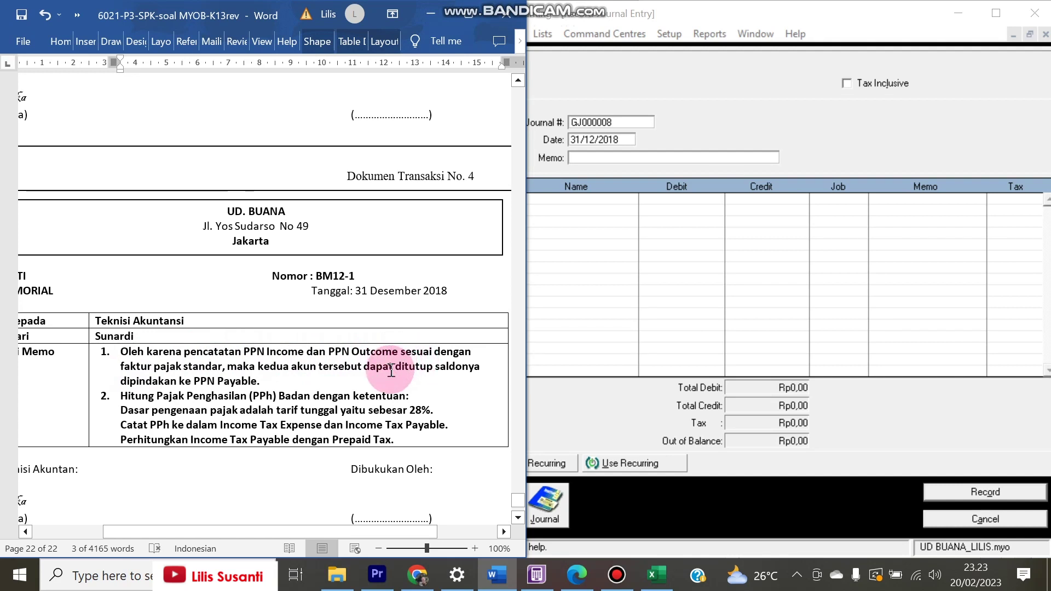
left_click(829, 498)
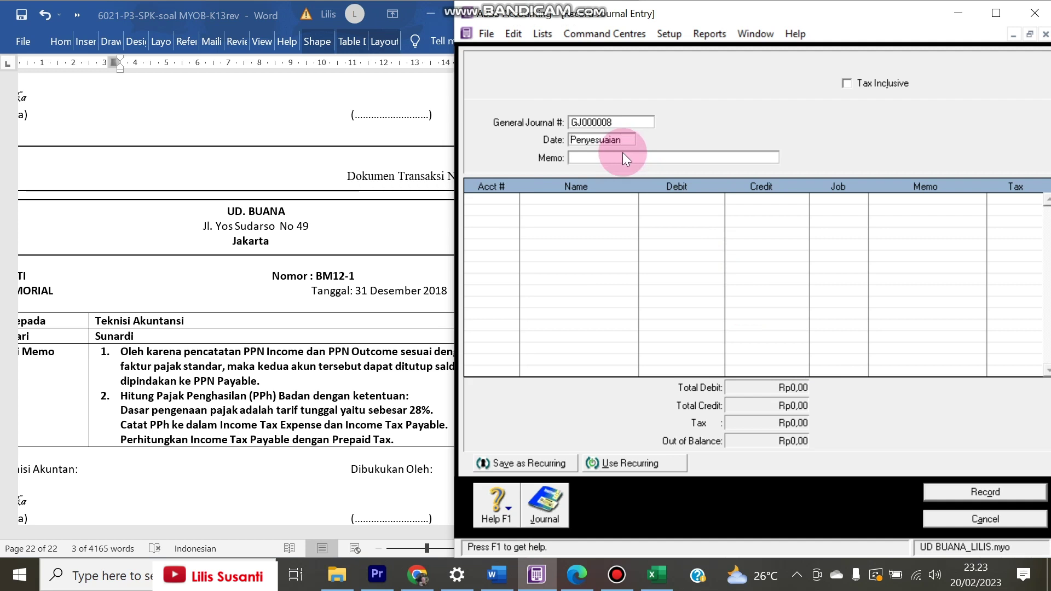
left_click_drag(629, 140, 545, 141)
type("31/12/")
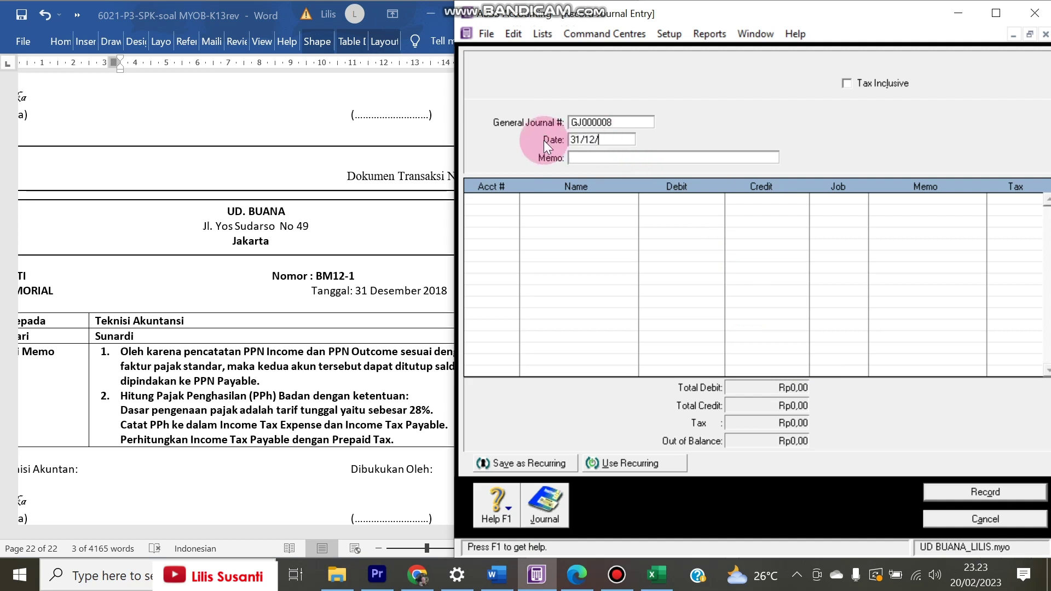
type("2018")
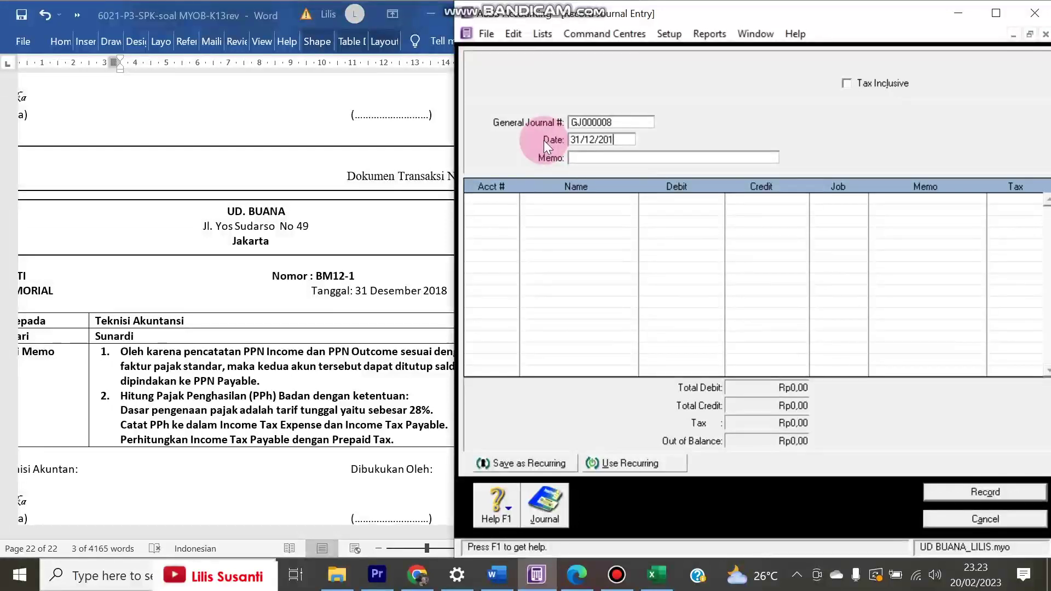
key("Tab")
key("Tab")
key("Tab")
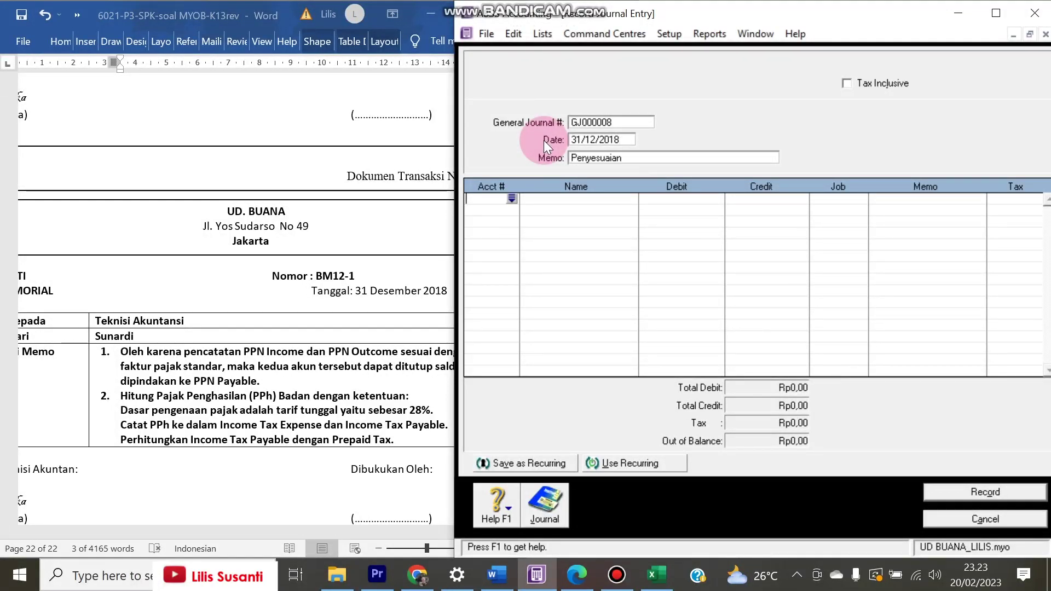
Look up PPN Outcome's YTD credit in the Trial Balance PDF and debit account 2-1500 PPN Outcome with Rp104.800.000 in ABSS Accounting
left_click(577, 574)
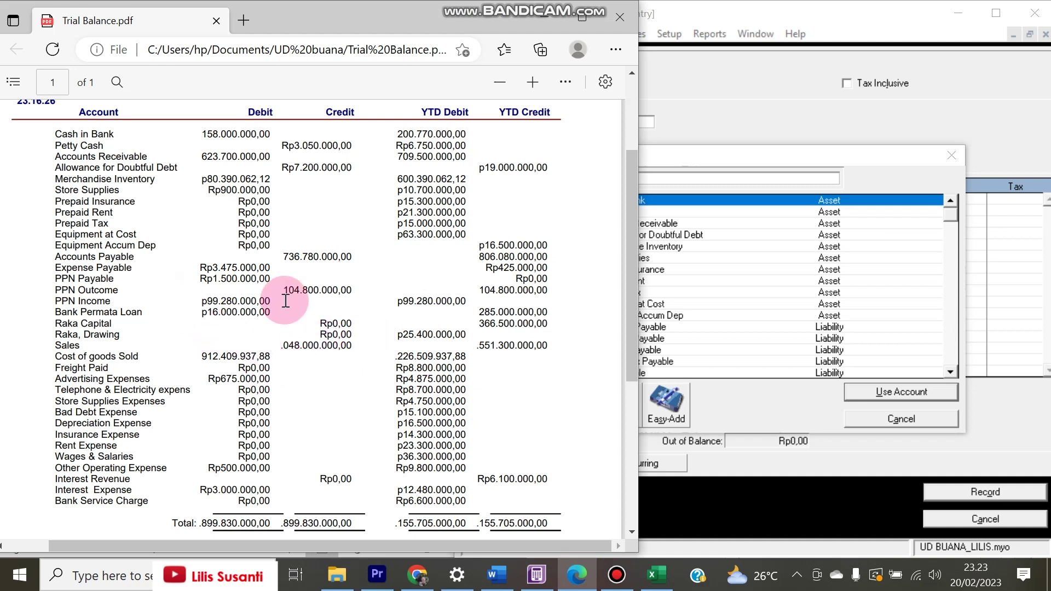
left_click_drag(480, 289, 549, 294)
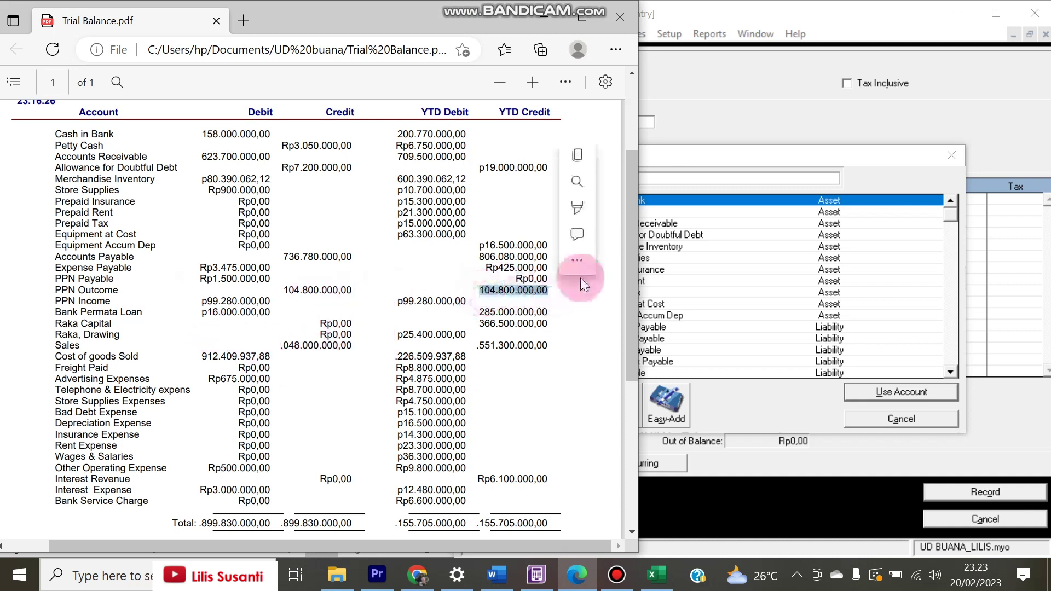
left_click(602, 156)
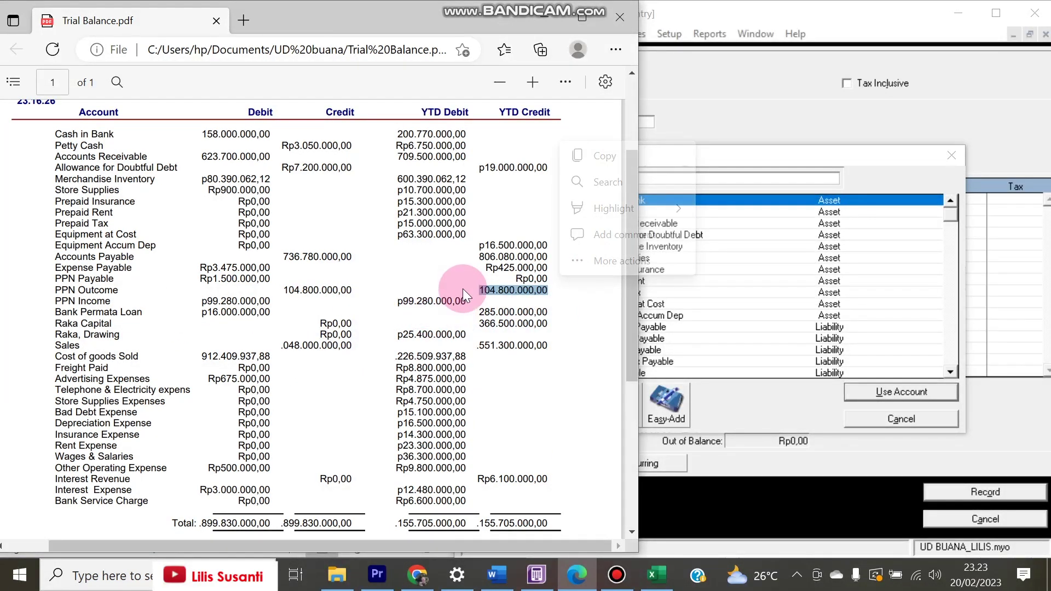
left_click(754, 150)
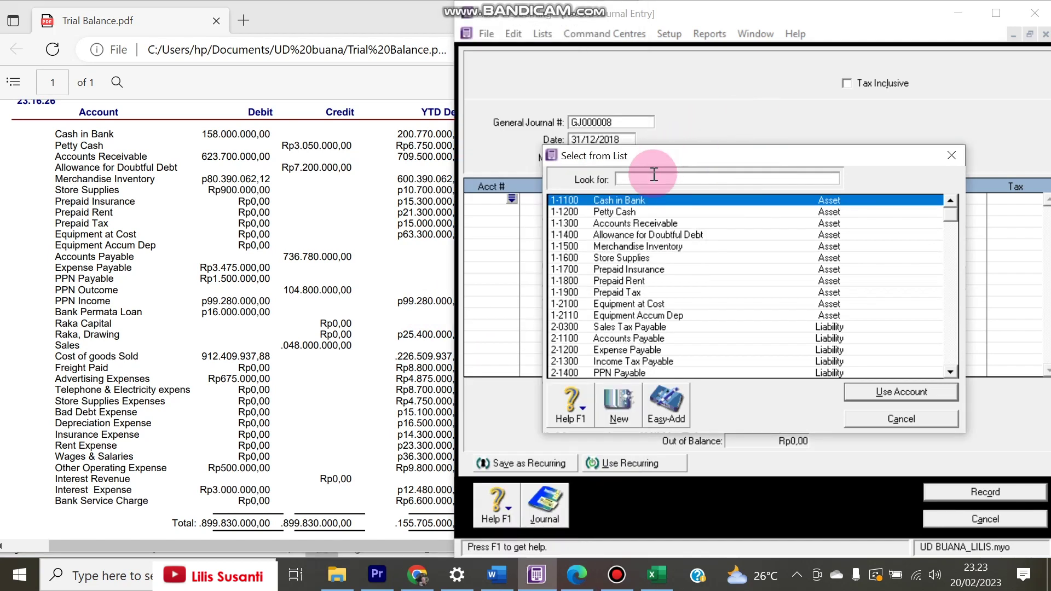
scroll(639, 232, "down", 1)
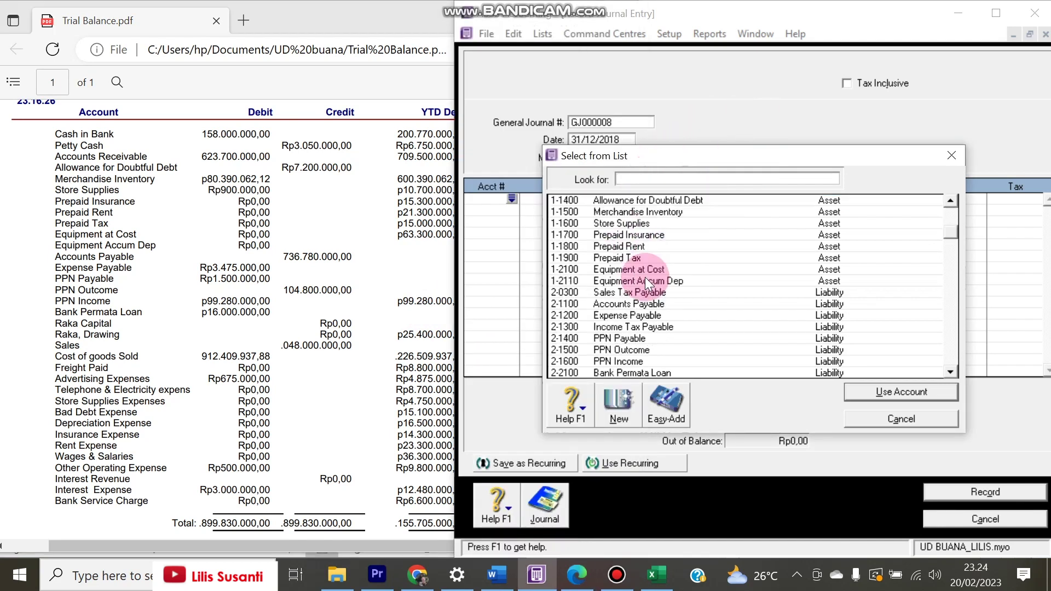
double_click(622, 351)
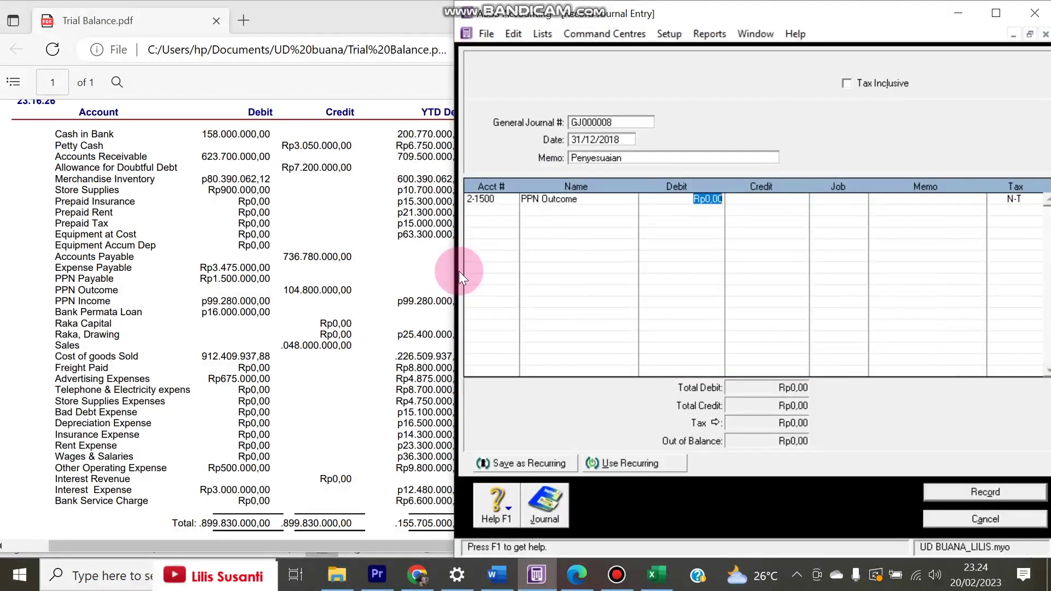
left_click_drag(460, 265, 546, 265)
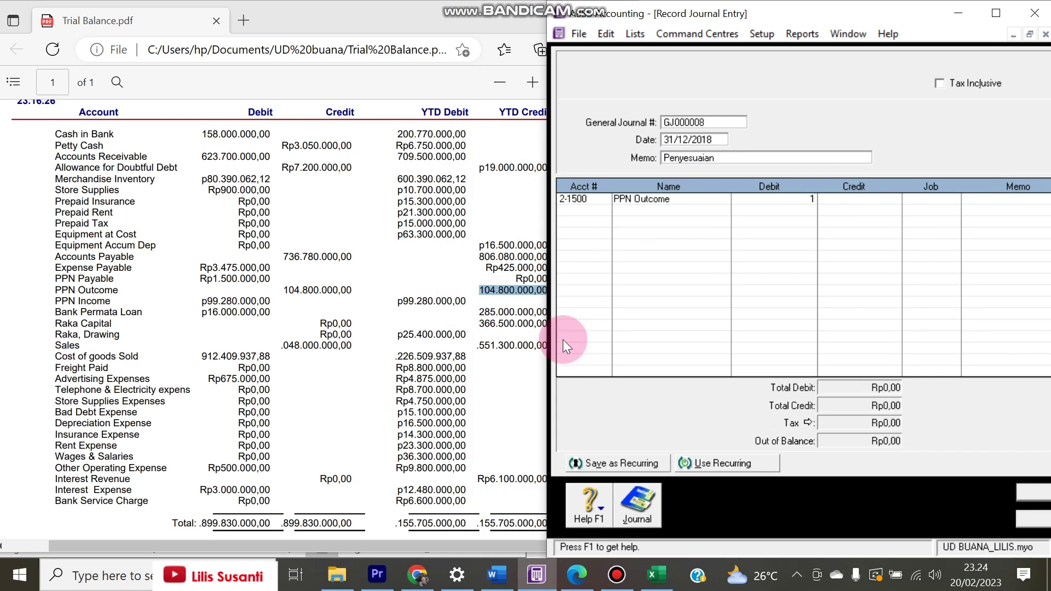
type("0")
Credit account 2-1600 PPN Income with Rp99.280.000 on the second journal line
key("Tab")
key("Tab")
key("Tab")
key("Tab")
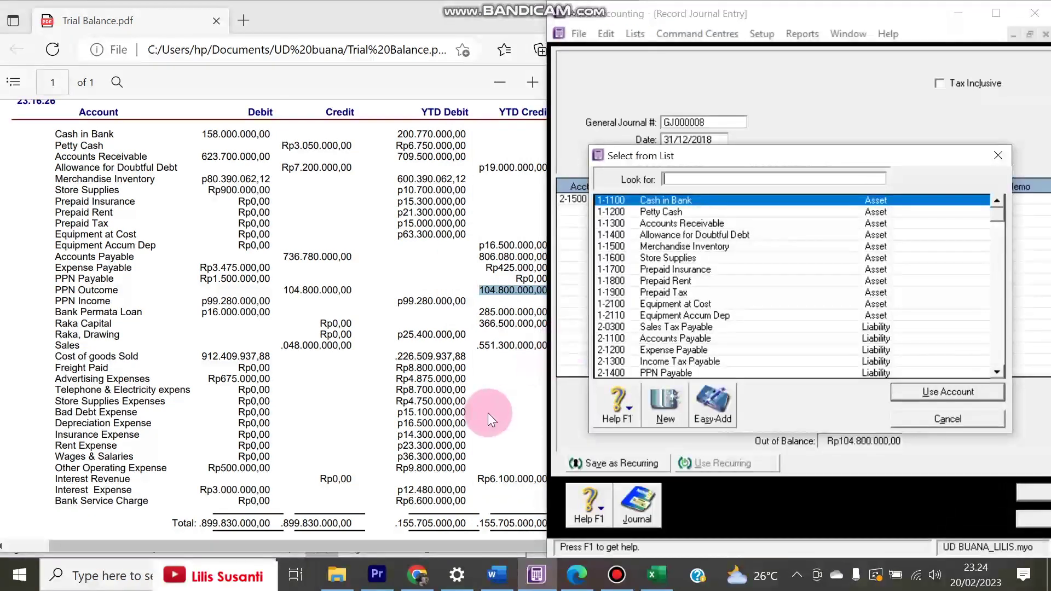
scroll(685, 346, "down", 1)
double_click(684, 362)
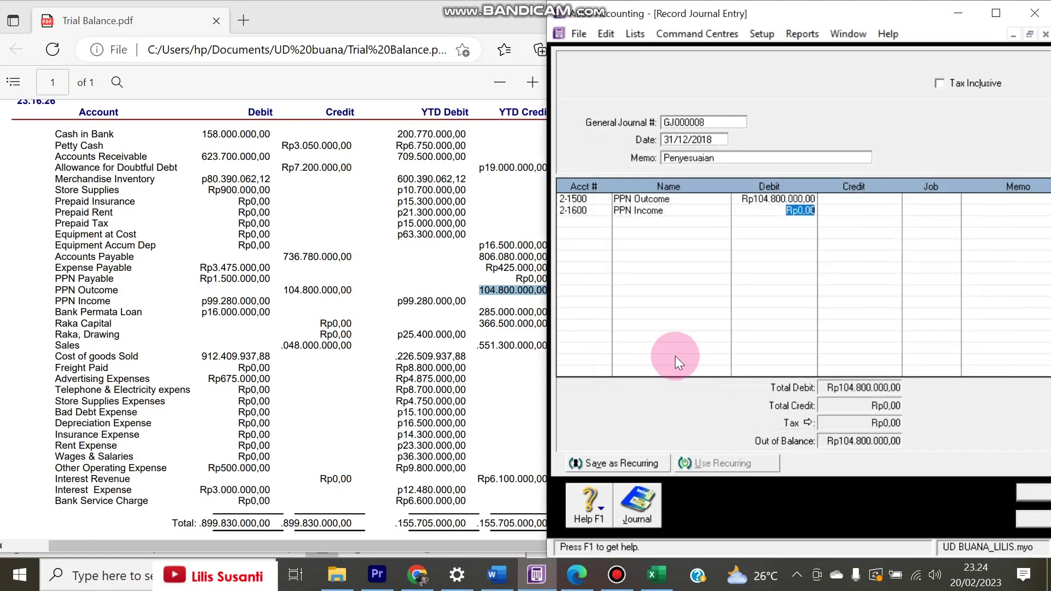
key("Tab")
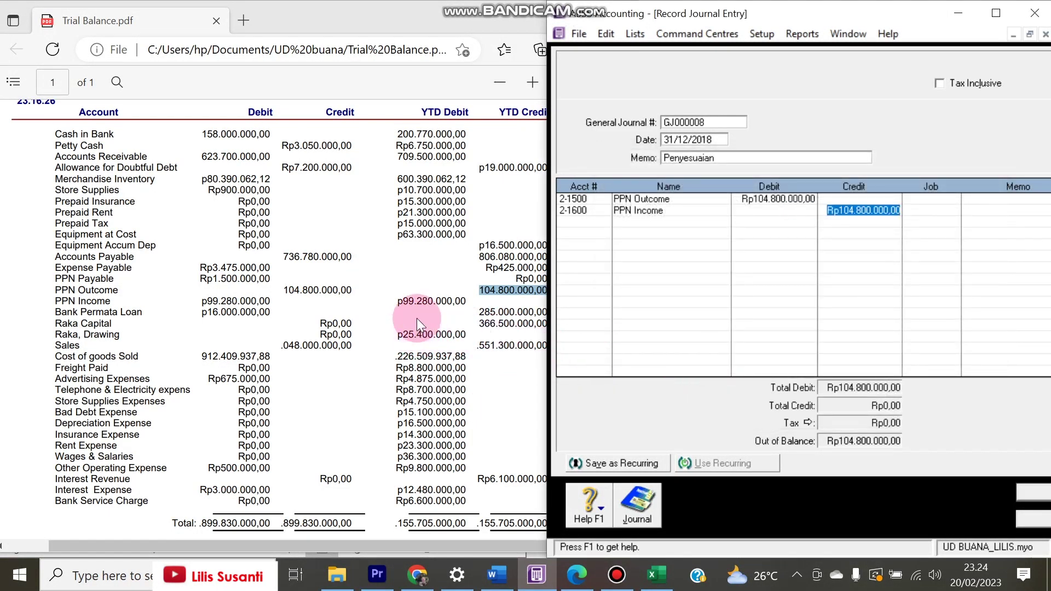
type("9")
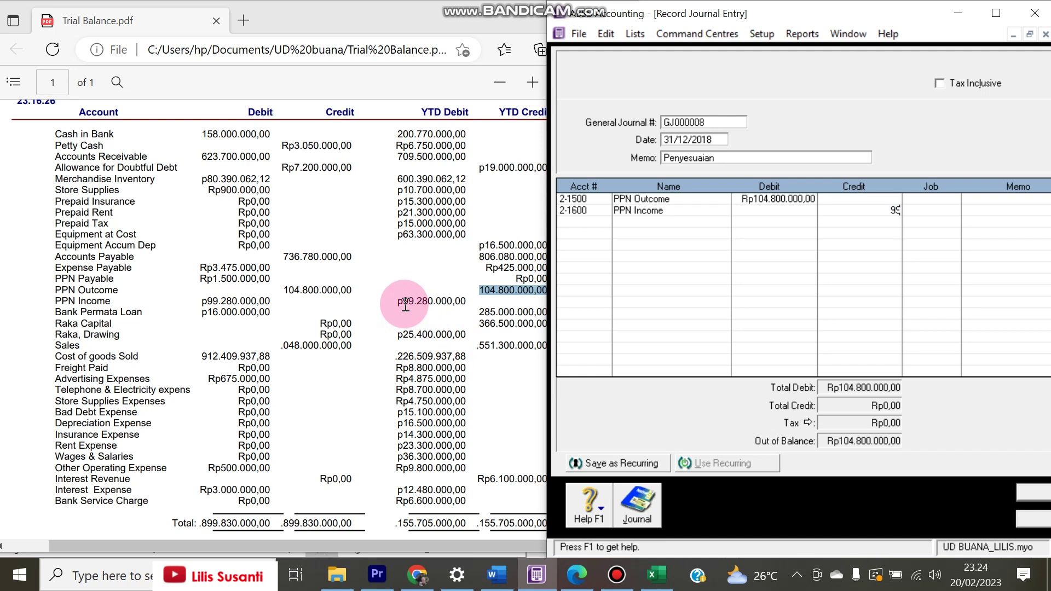
type("9280000")
key("Tab")
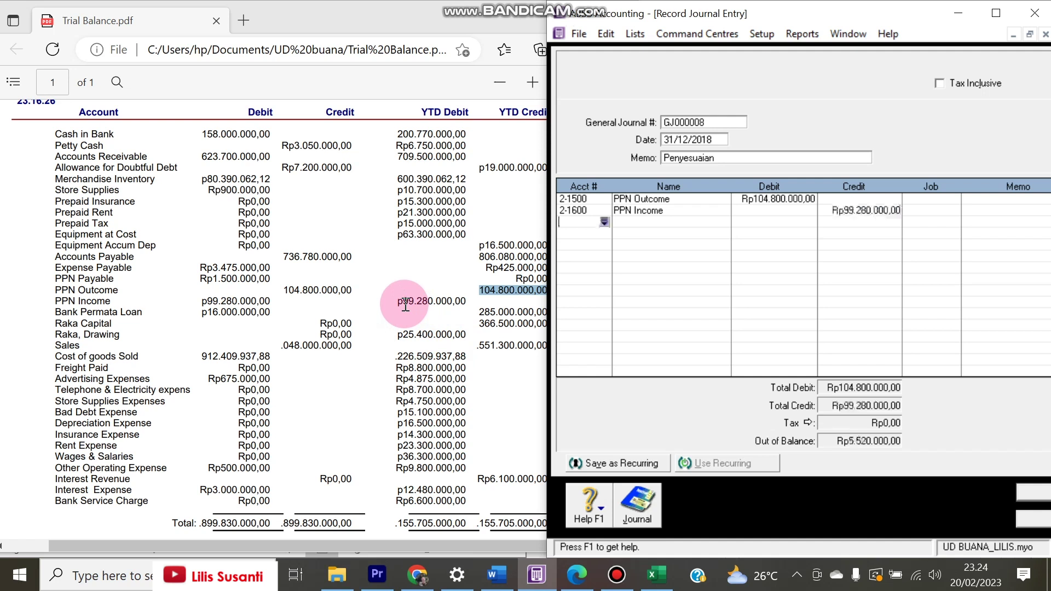
Check the PPN transfer account in the Word memo and credit 2-1400 PPN Payable with Rp5.520.000 in the ABSS Accounting journal entry
key("Tab")
key("Tab")
key("Tab")
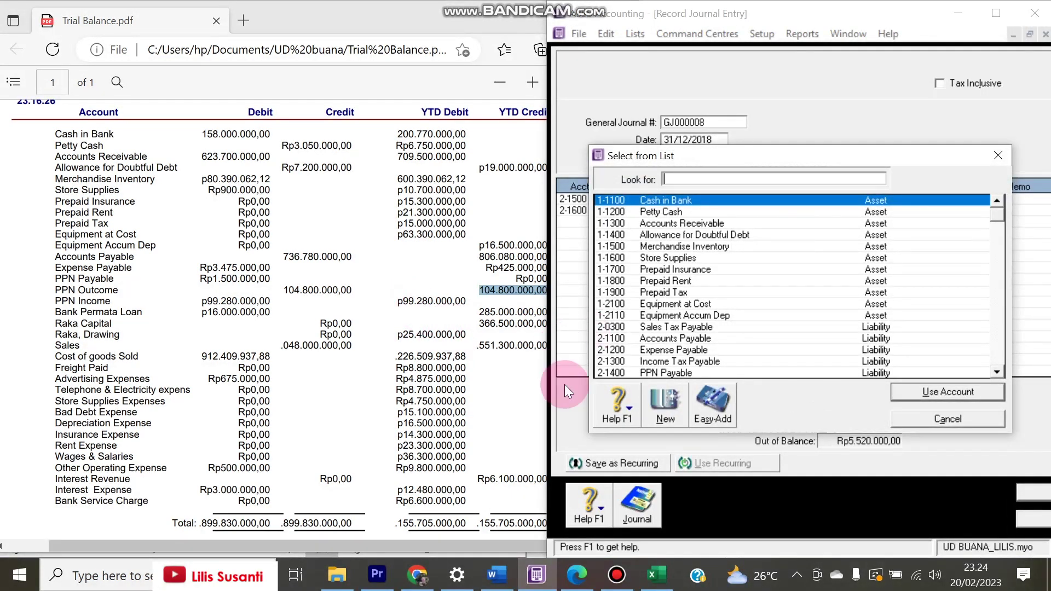
left_click(497, 575)
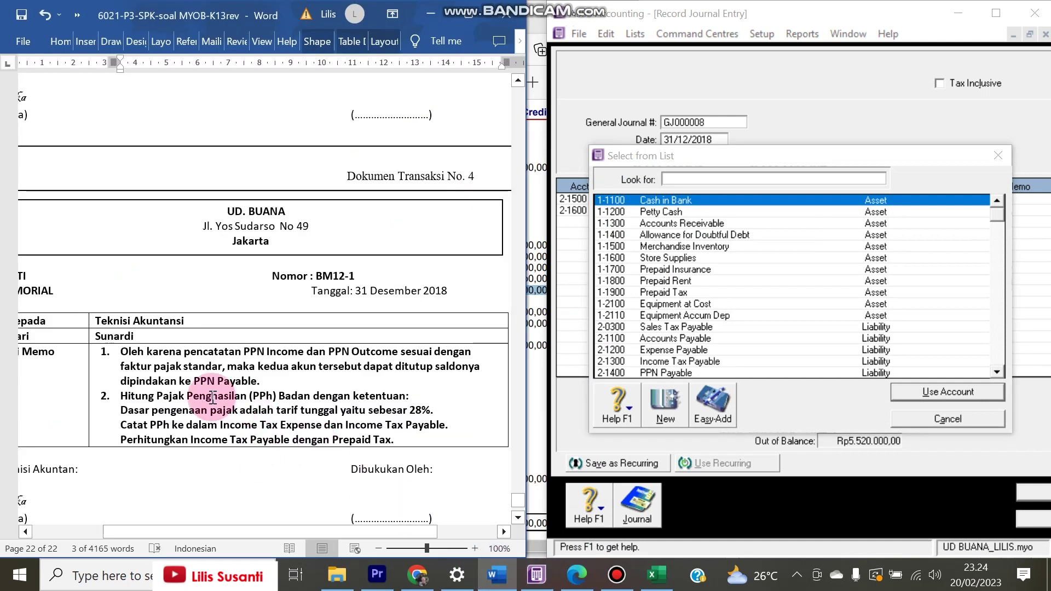
left_click(675, 337)
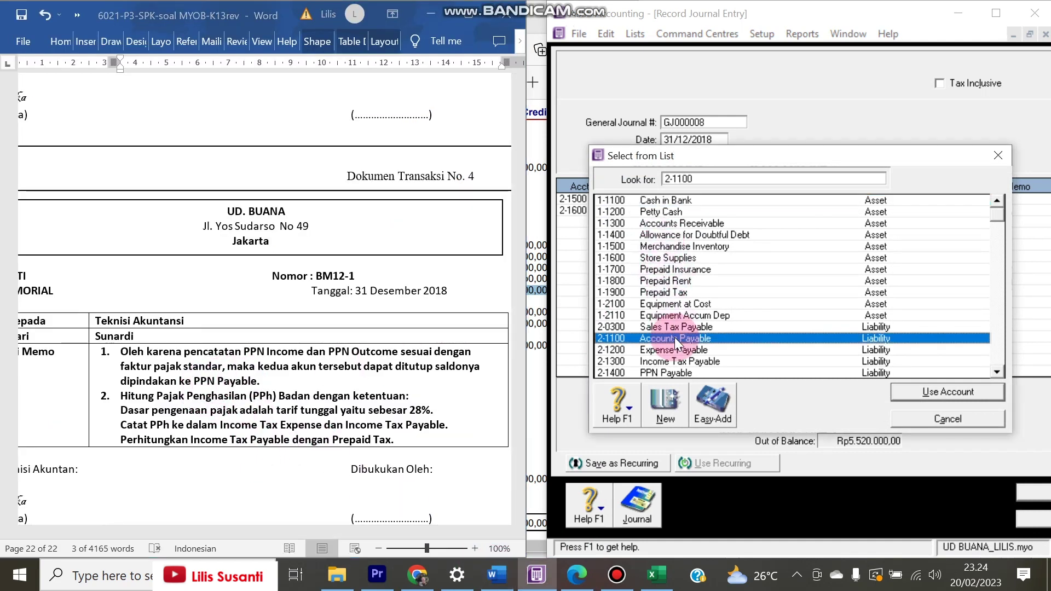
double_click(675, 371)
key("Tab")
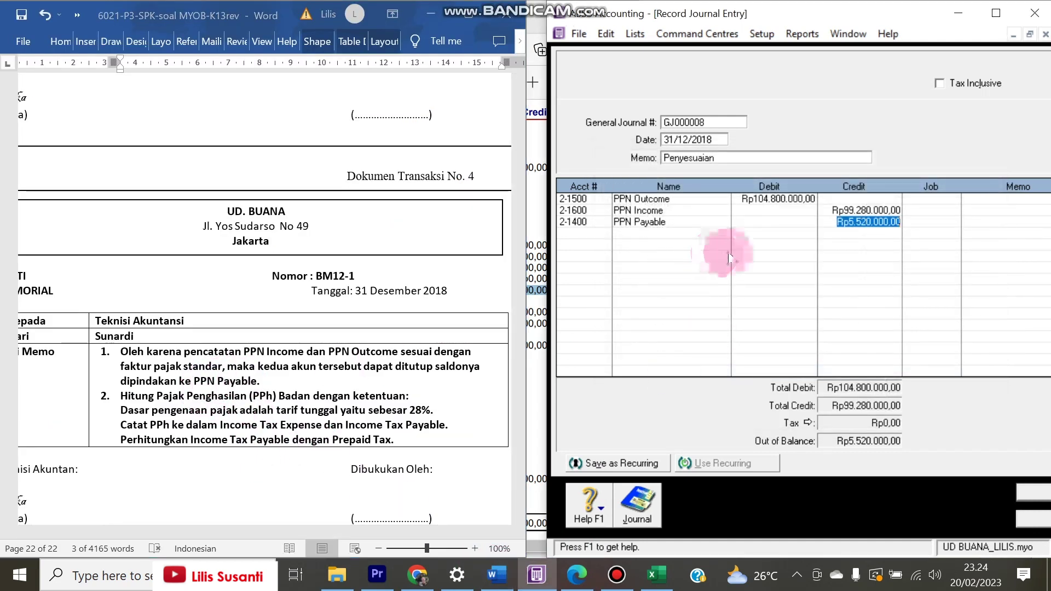
key("Tab")
key("Tab")
key("Tab")
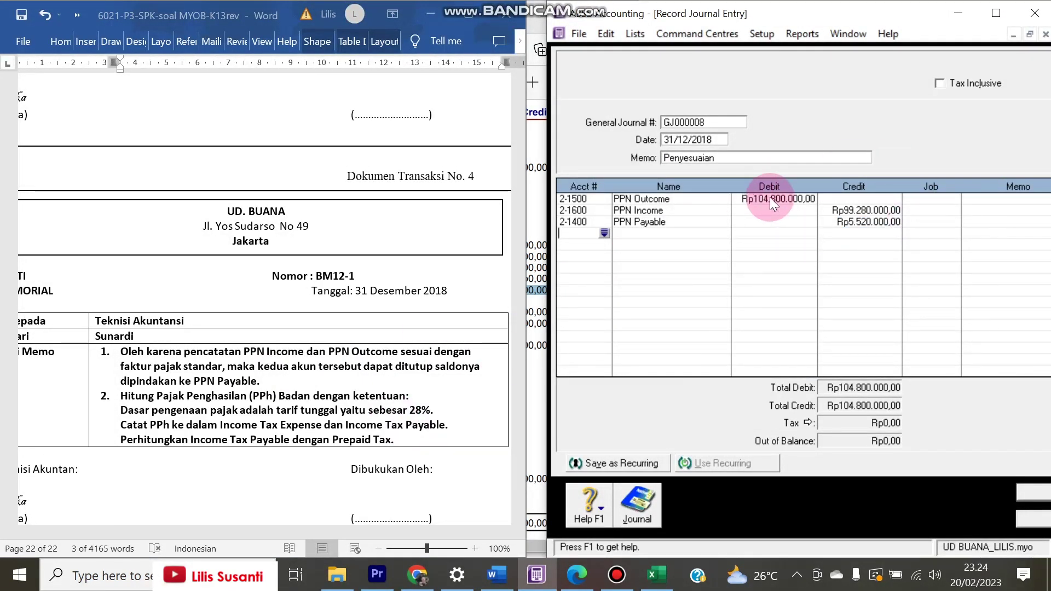
Compare the PPN entry with the Trial Balance PDF and highlight "ke PPN Payable." in yellow in the Word memo
left_click(577, 575)
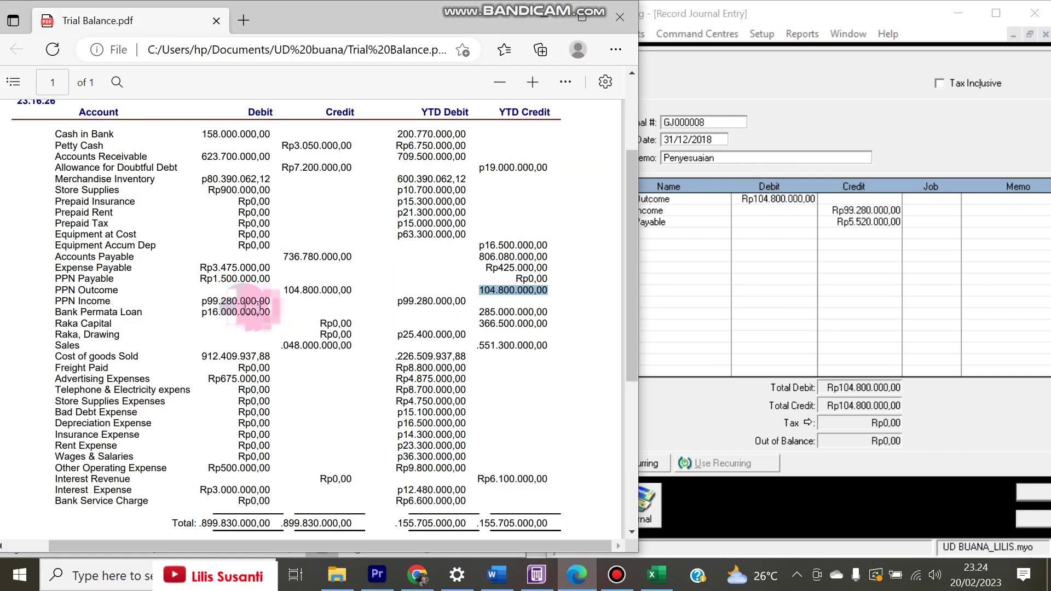
left_click(876, 222)
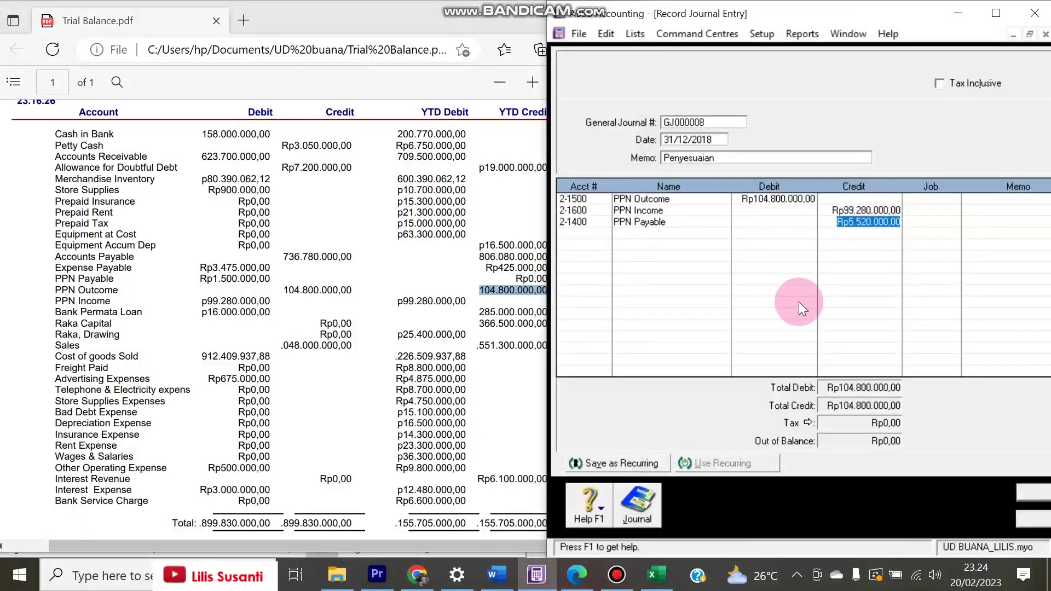
left_click(496, 575)
left_click(193, 375)
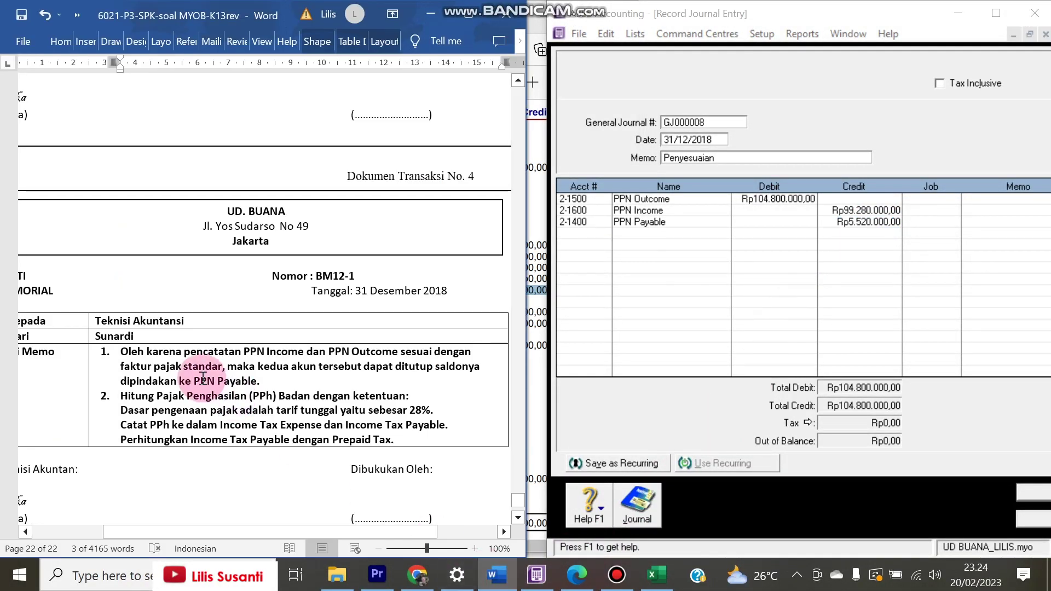
left_click_drag(193, 375, 261, 382)
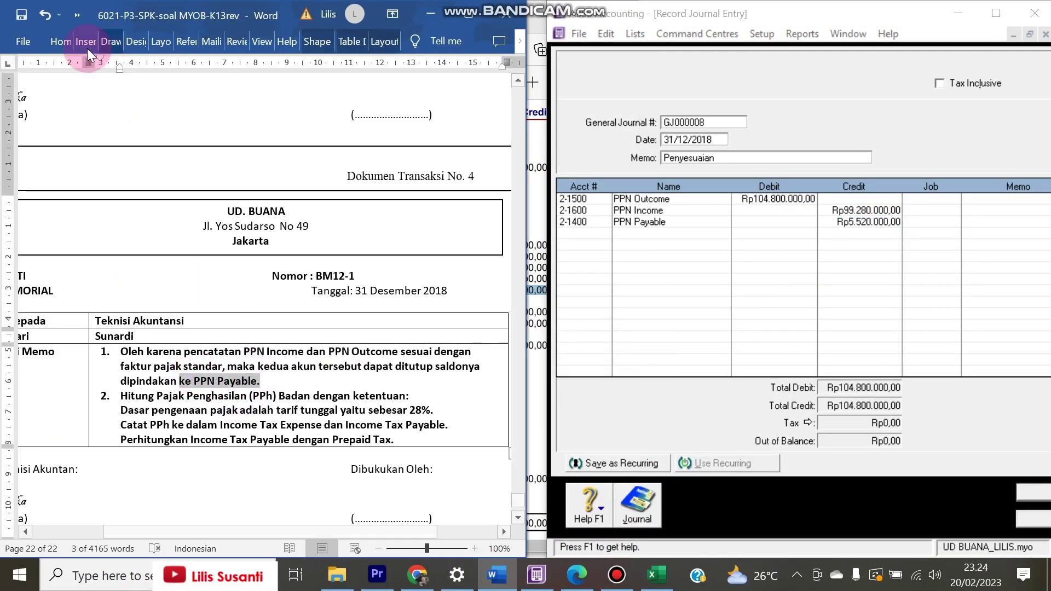
left_click(61, 41)
left_click(121, 104)
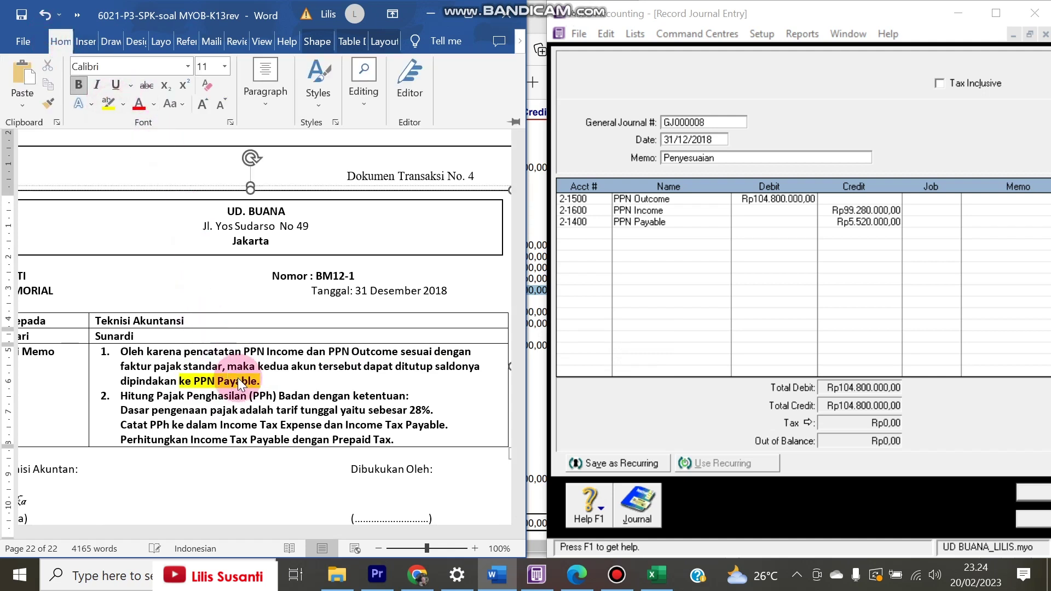
left_click(330, 390)
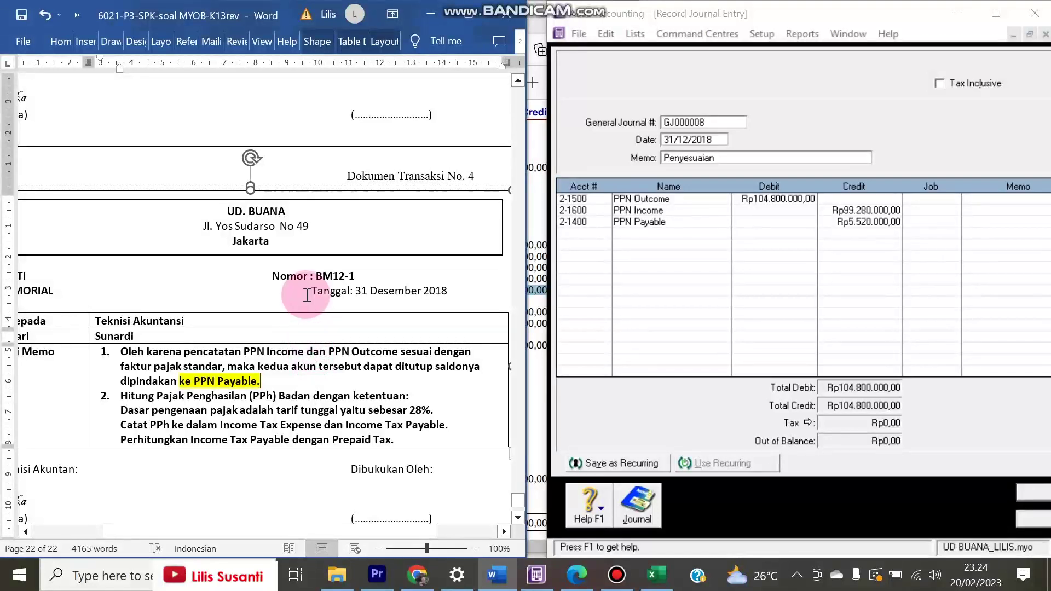
Examine the income tax instructions in the Word memos, including the 6021-P2-Komputer Akuntansi-K13rev document, and view the Trial Balance PDF
scroll(307, 294, "up", 3)
scroll(307, 295, "down", 5)
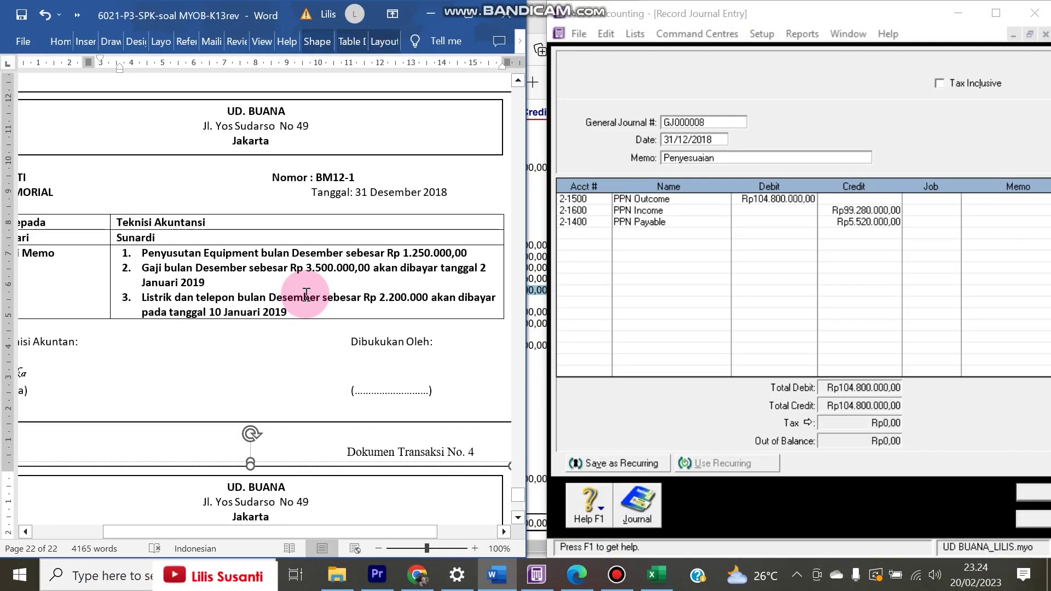
scroll(301, 329, "up", 3)
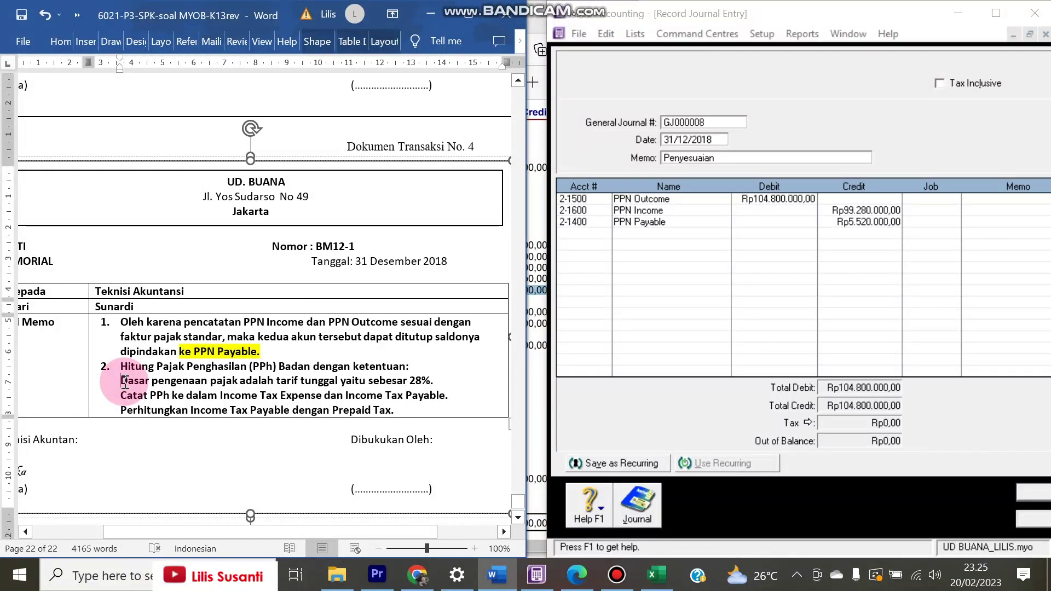
key("alt+Tab")
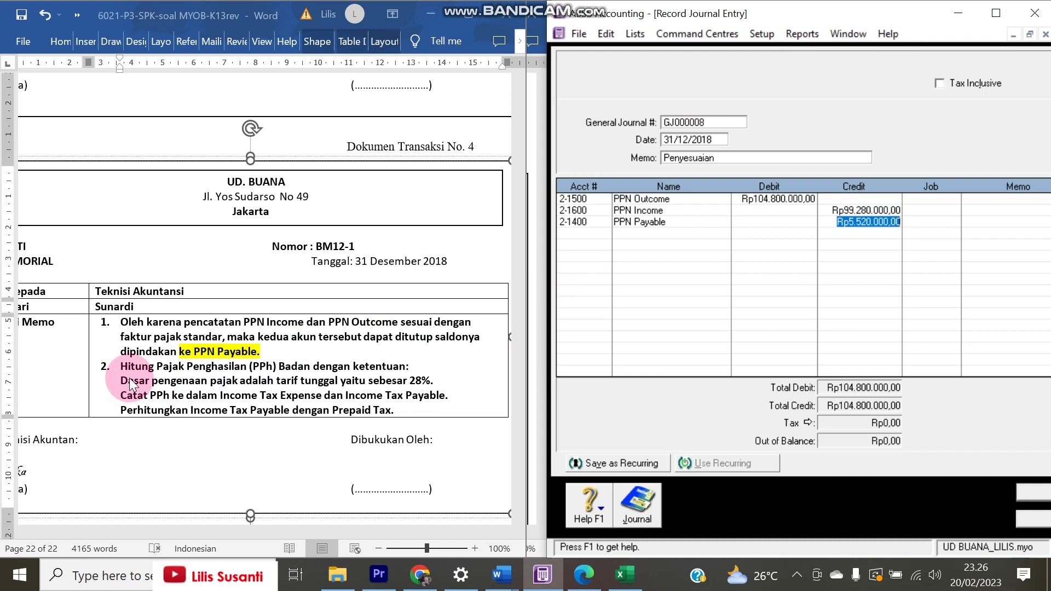
left_click(501, 575)
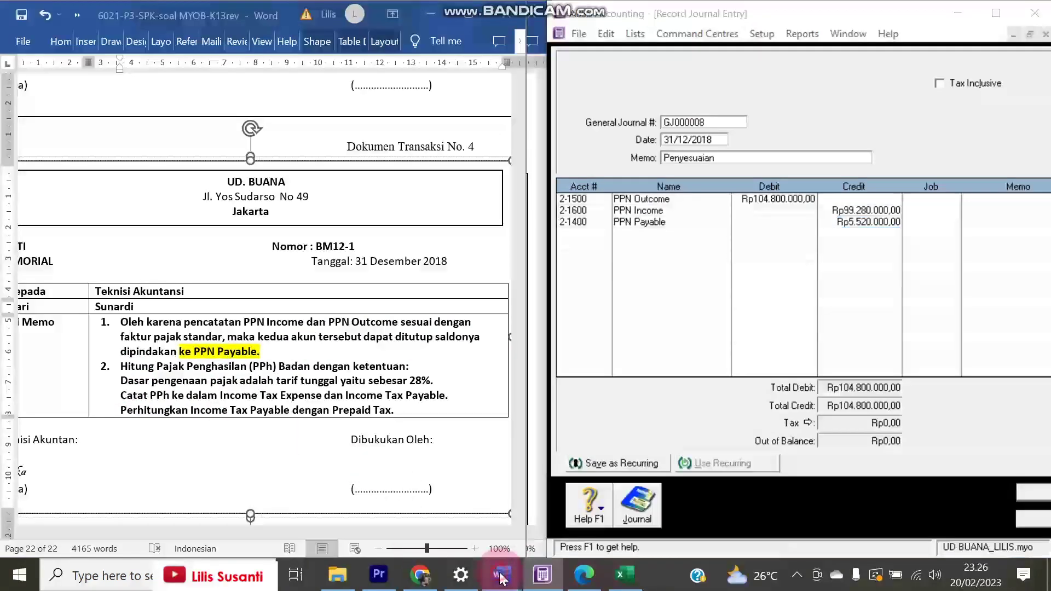
left_click(550, 496)
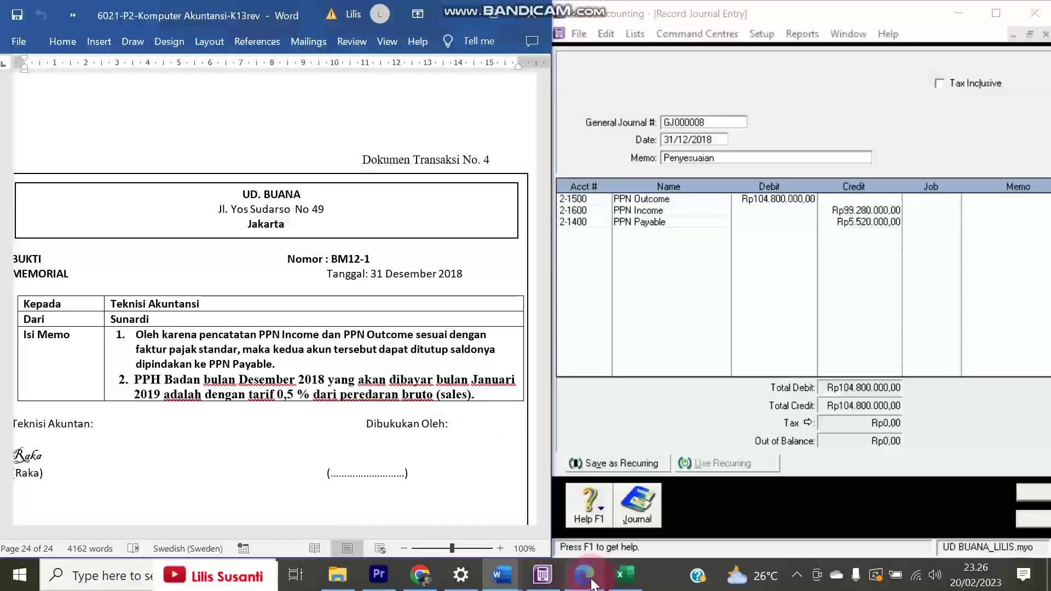
mouse_move(584, 575)
left_click(582, 502)
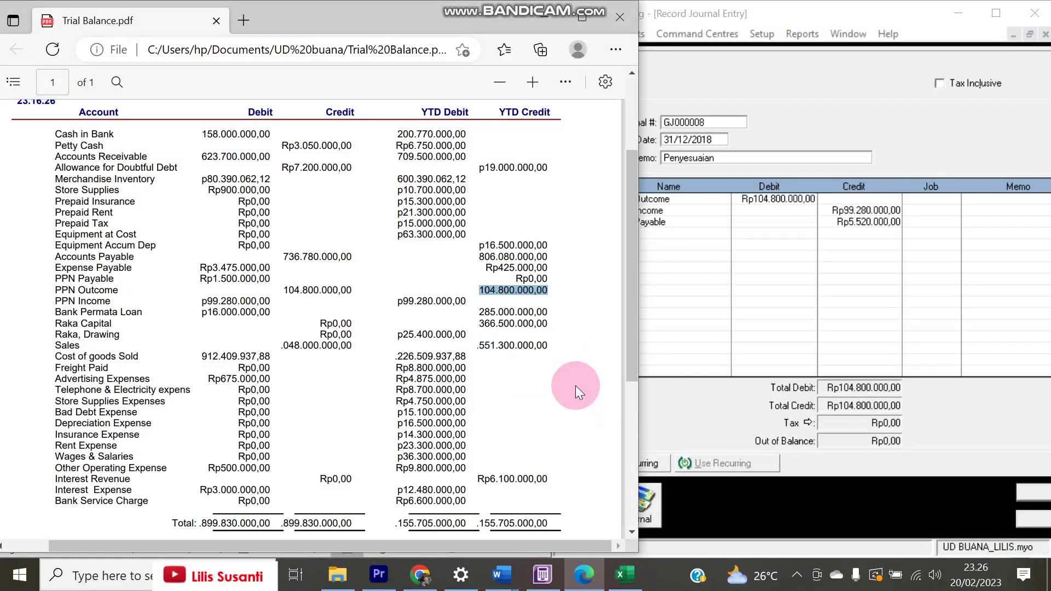
Record the PPN closing entry in ABSS Accounting and return to the Accounts command centre
left_click(884, 458)
left_click(1043, 500)
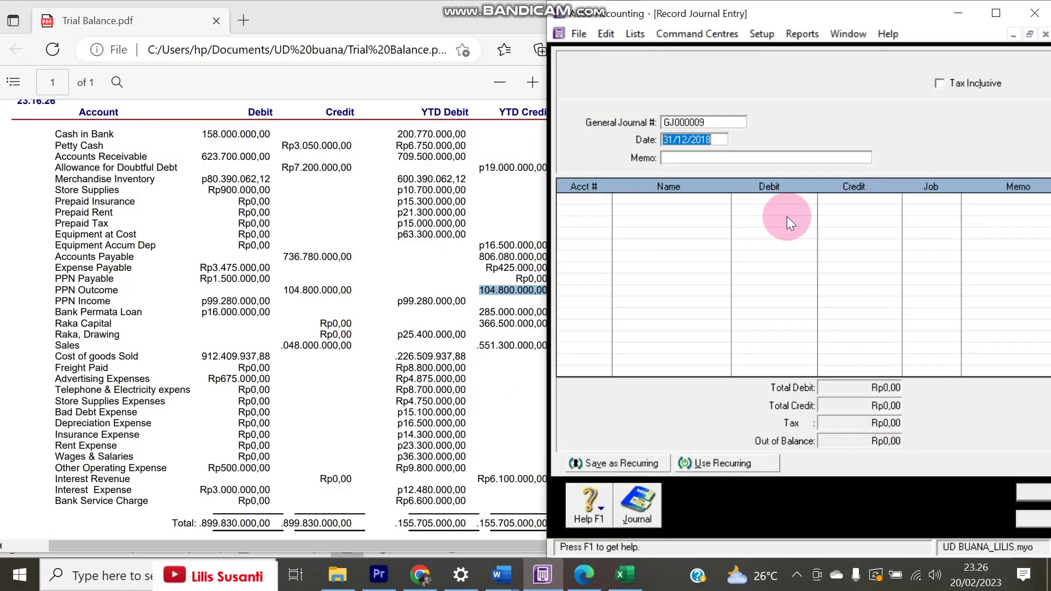
left_click(1036, 526)
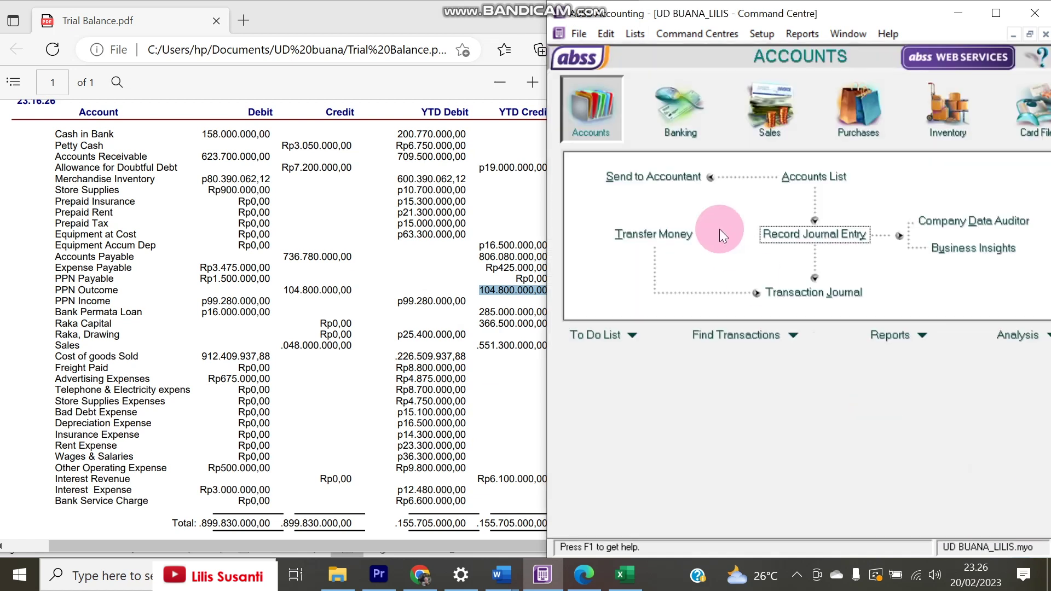
Open account 4-1100 Sales from the Accounts List, and place the Excel workbook Book1 so the account's balance stays in view
left_click(807, 173)
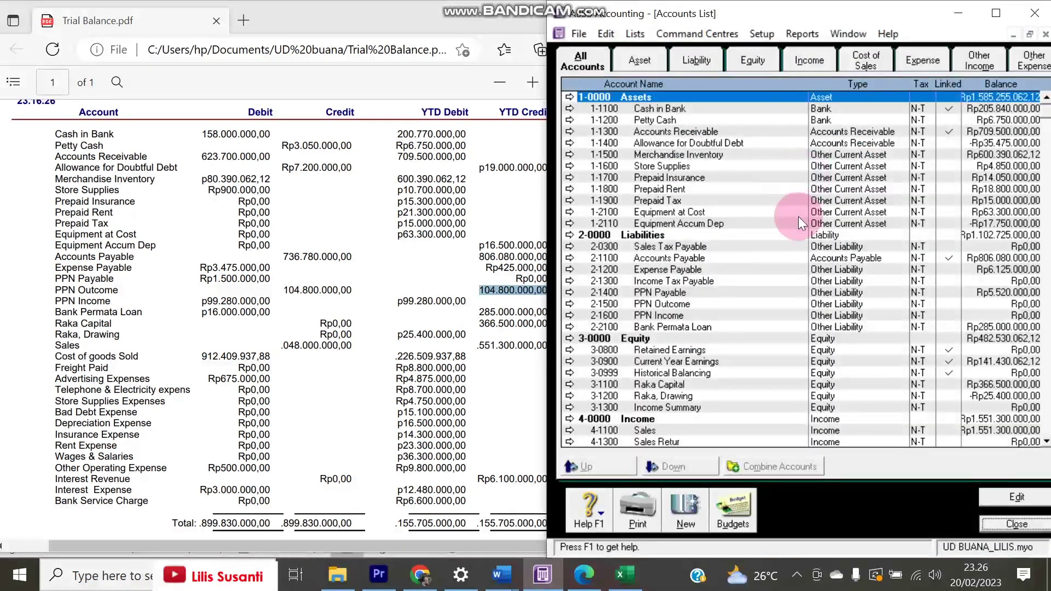
scroll(872, 205, "down", 1)
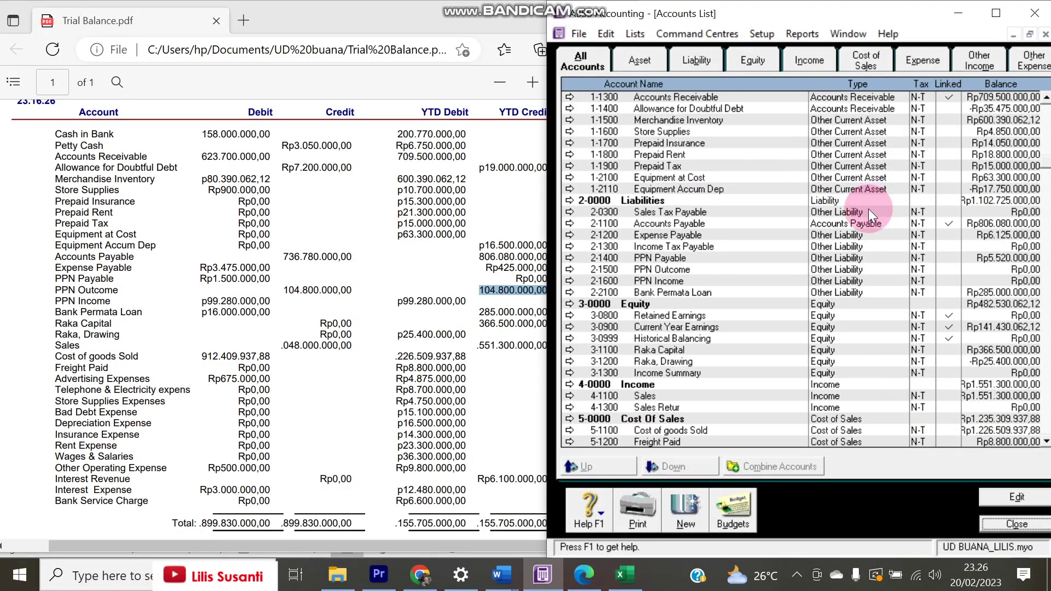
double_click(996, 393)
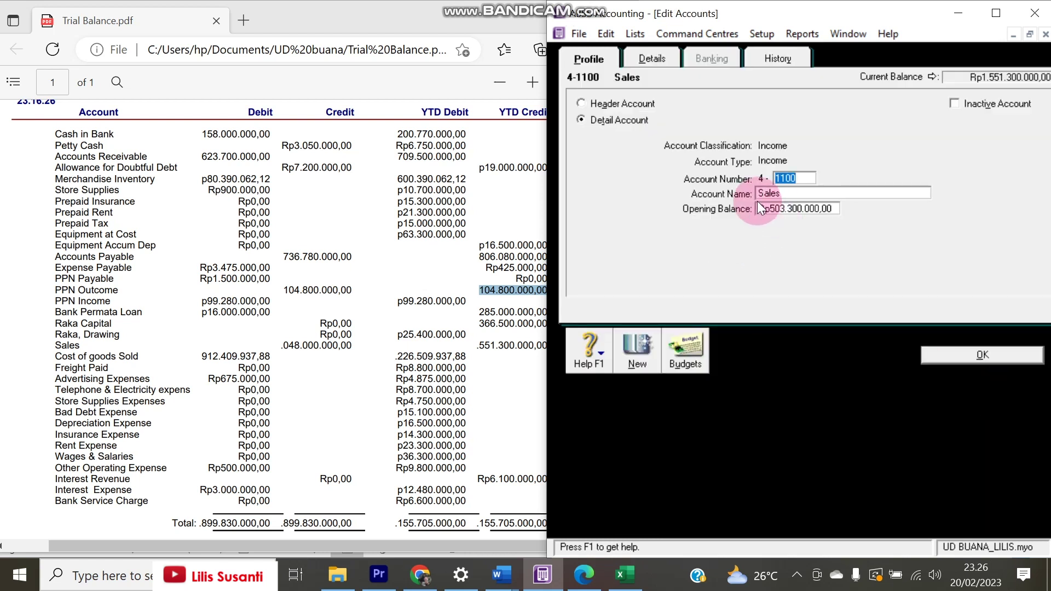
left_click(623, 582)
left_click_drag(664, 193, 672, 245)
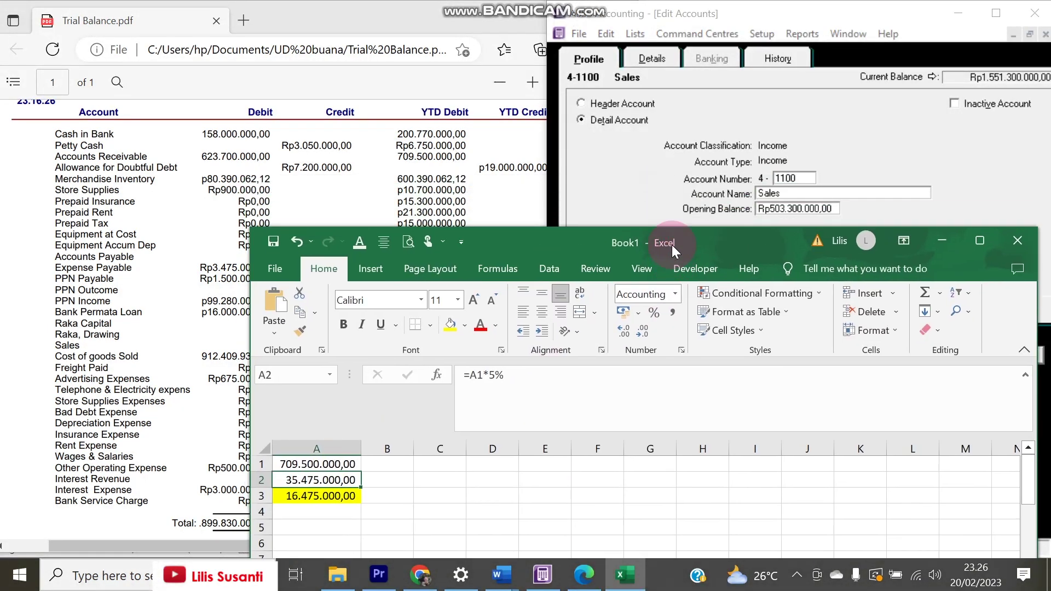
Enter the Sales account's opening balance of 503.300.000 in cell A11 of the Excel workbook
left_click(461, 465)
left_click(313, 528)
scroll(312, 525, "down", 3)
left_click(306, 478)
type("503.300")
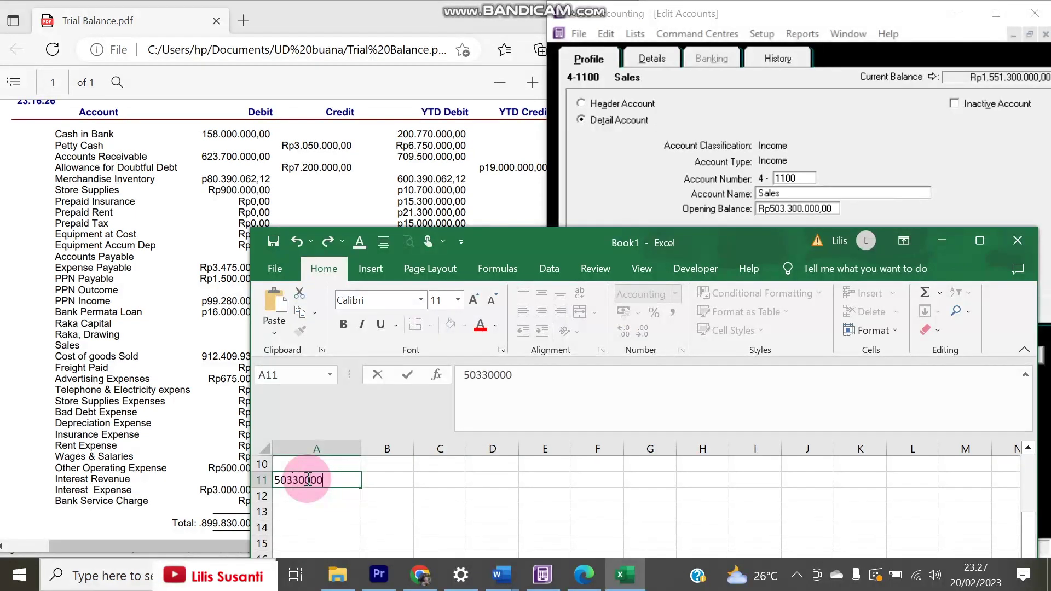
type(".000")
key("Return")
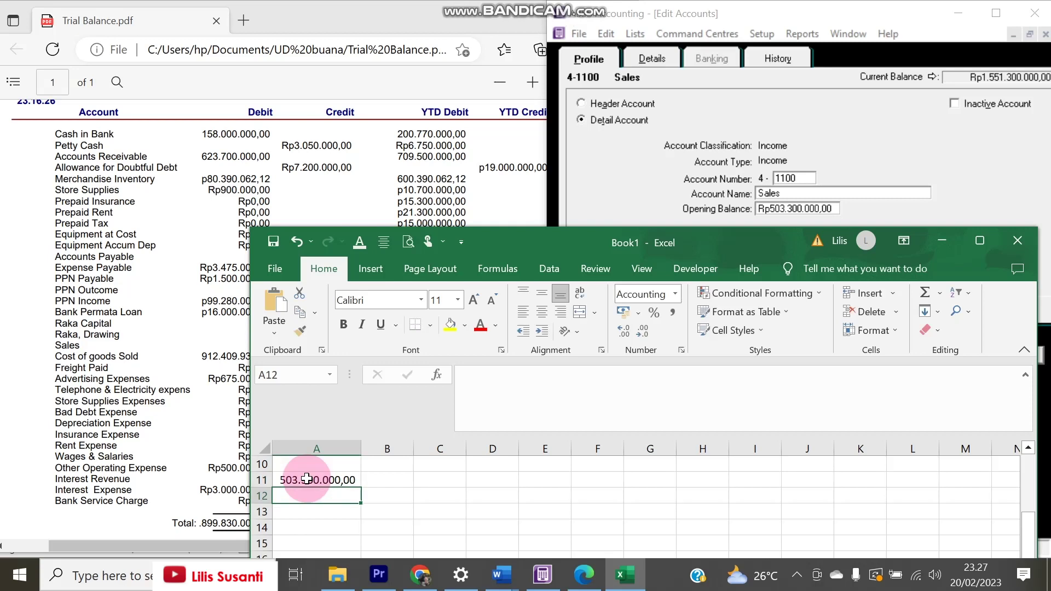
Return to the Accounts List in ABSS Accounting and copy the Sales balance of 1.551.300.000 into cell A12 of the Excel workbook
left_click(604, 185)
left_click(996, 353)
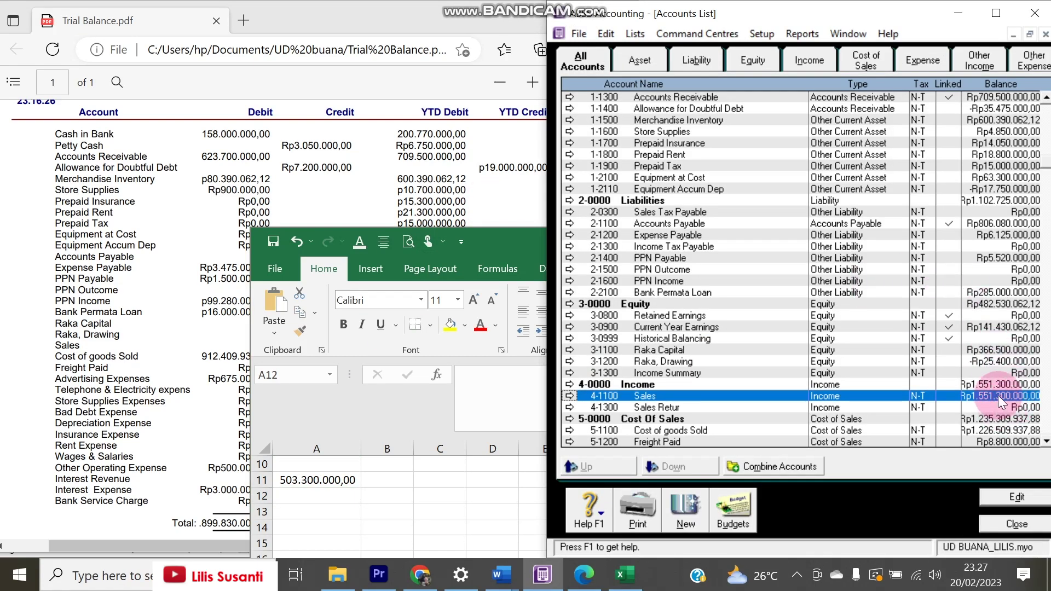
left_click(291, 491)
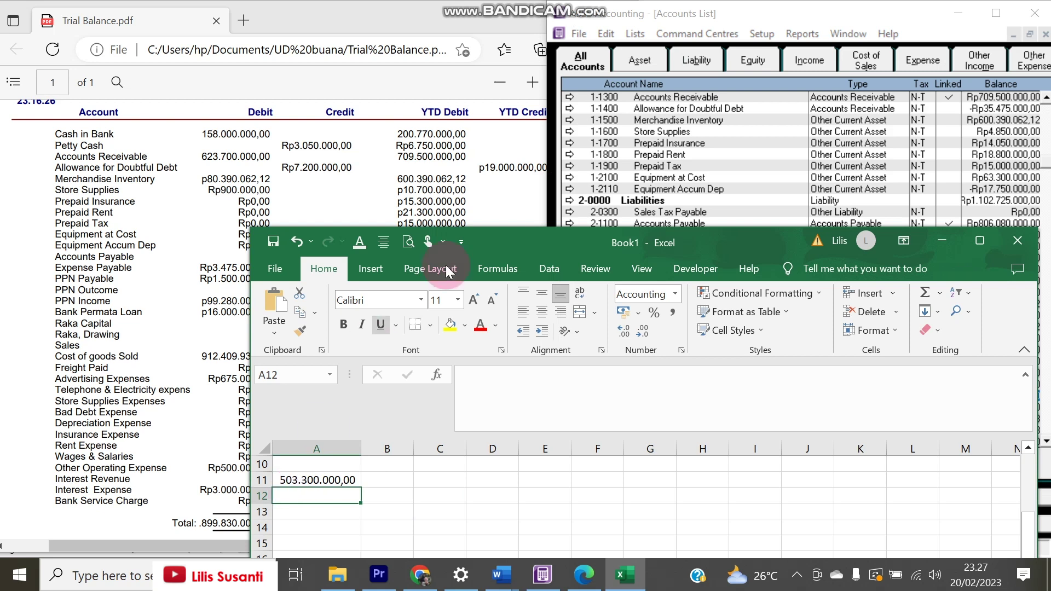
left_click_drag(534, 232, 436, 74)
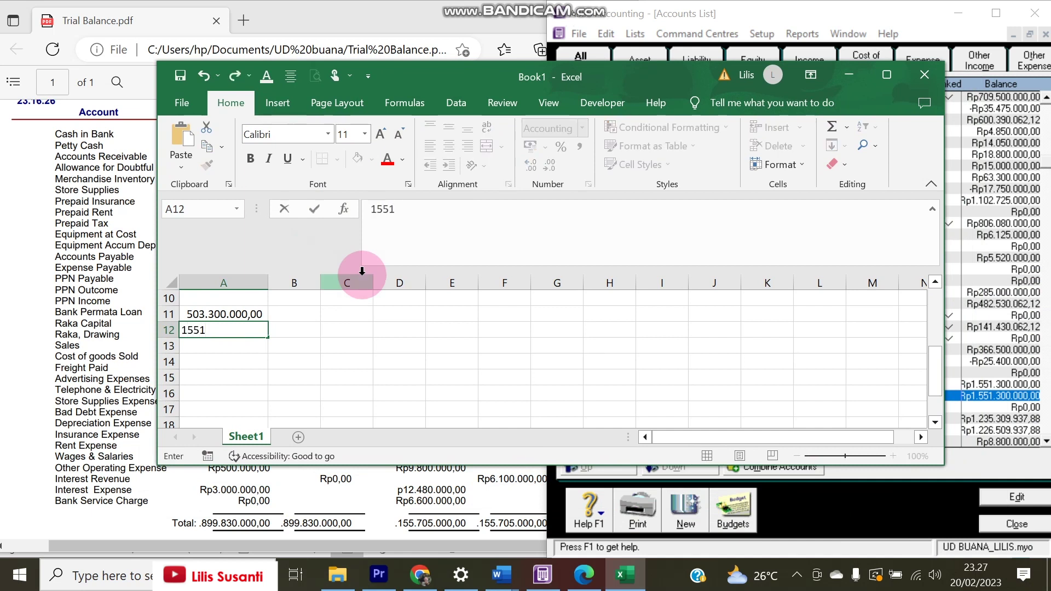
type("0000")
key("Return")
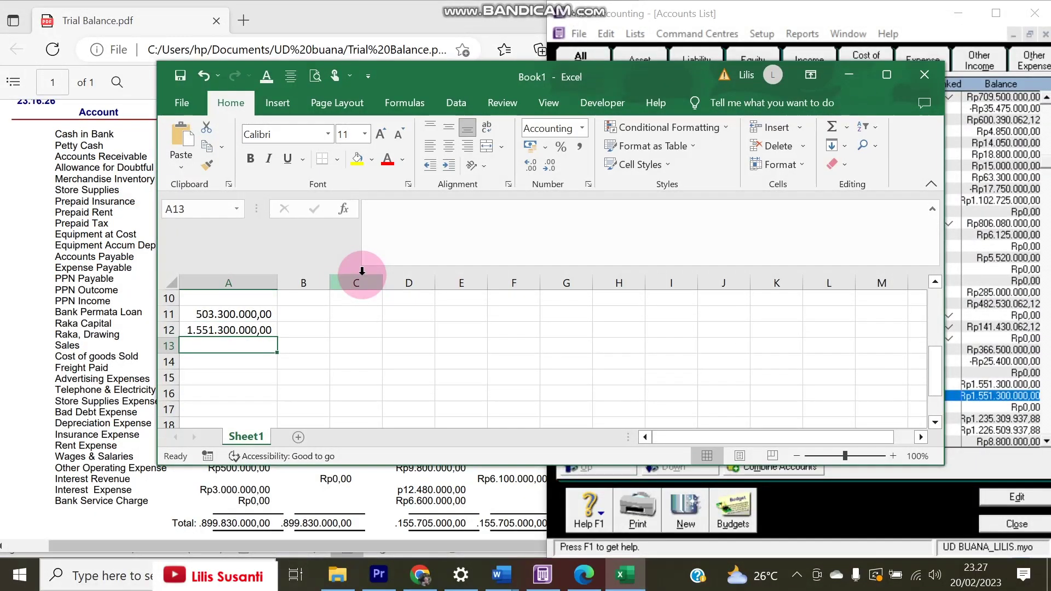
Calculate December sales in cell A13 with the formula =A12-A11
type("=")
key("Up")
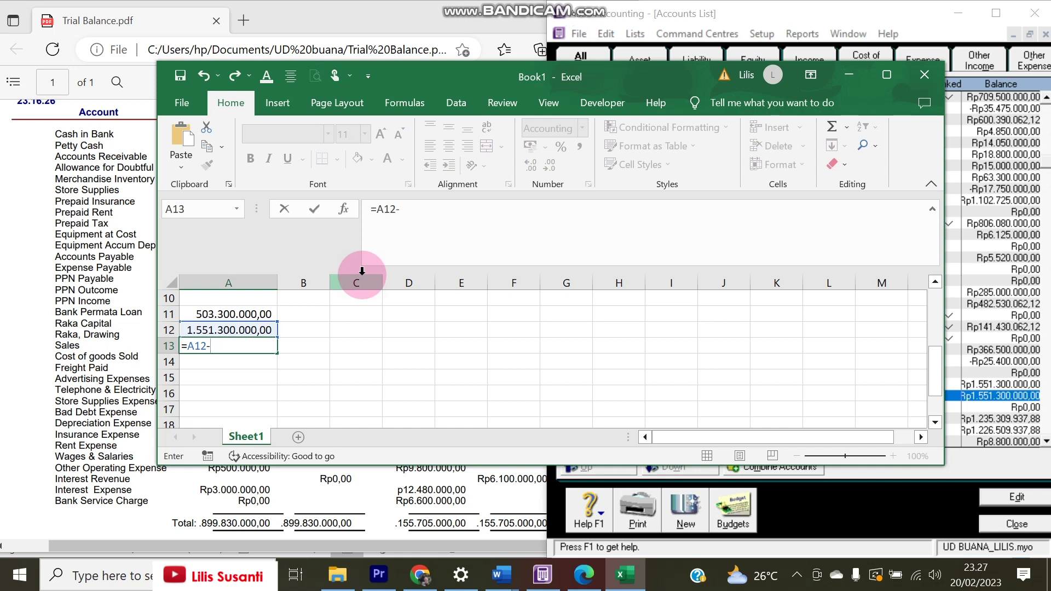
type("-")
key("Up")
key("Up")
key("Return")
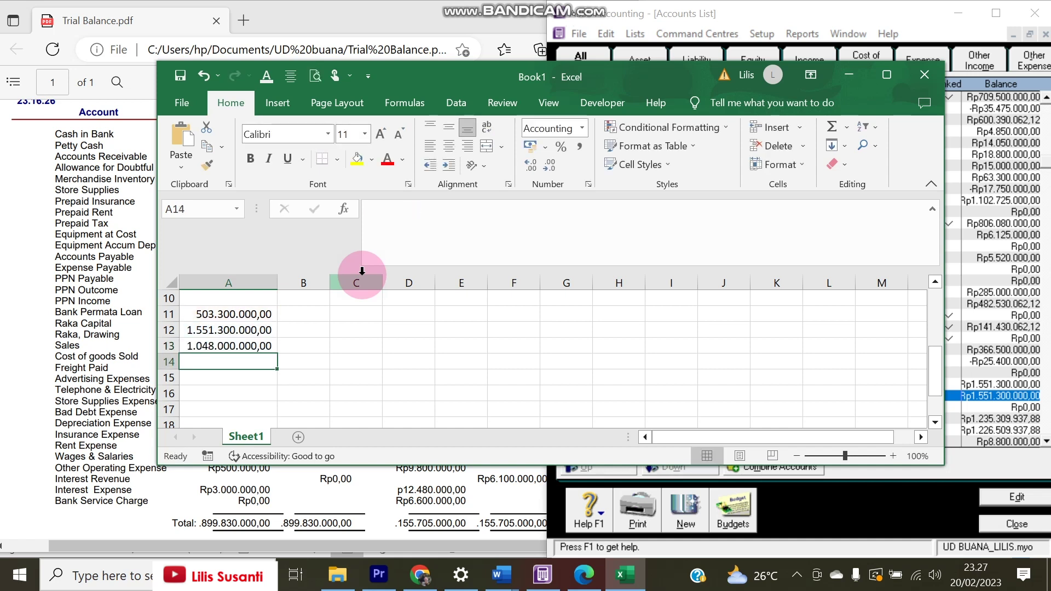
Make cell A13 bold with a yellow fill and label it "sales des" in cell B13
key("ctrl+b")
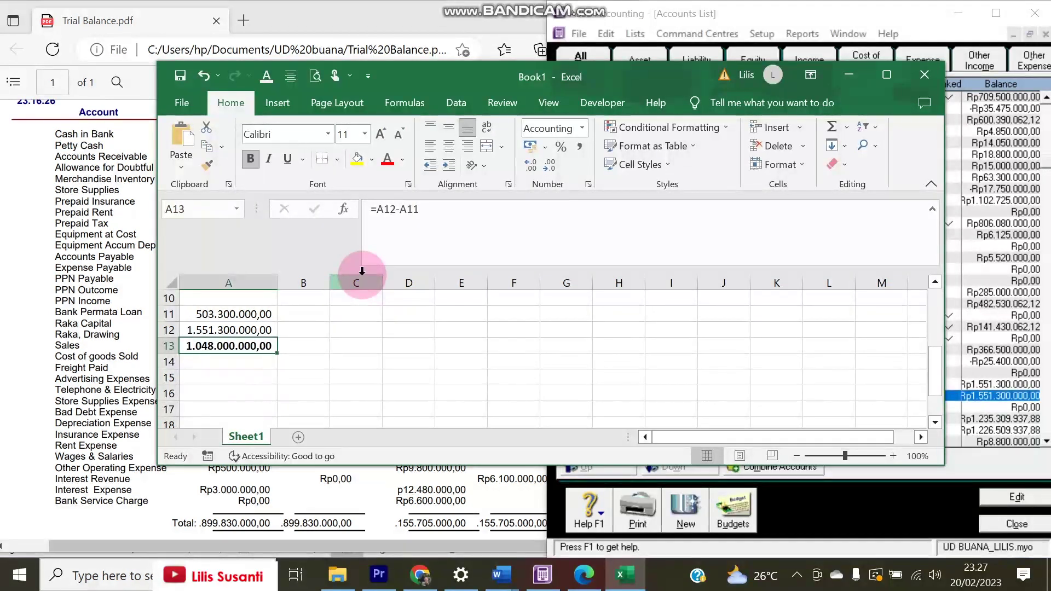
left_click(357, 159)
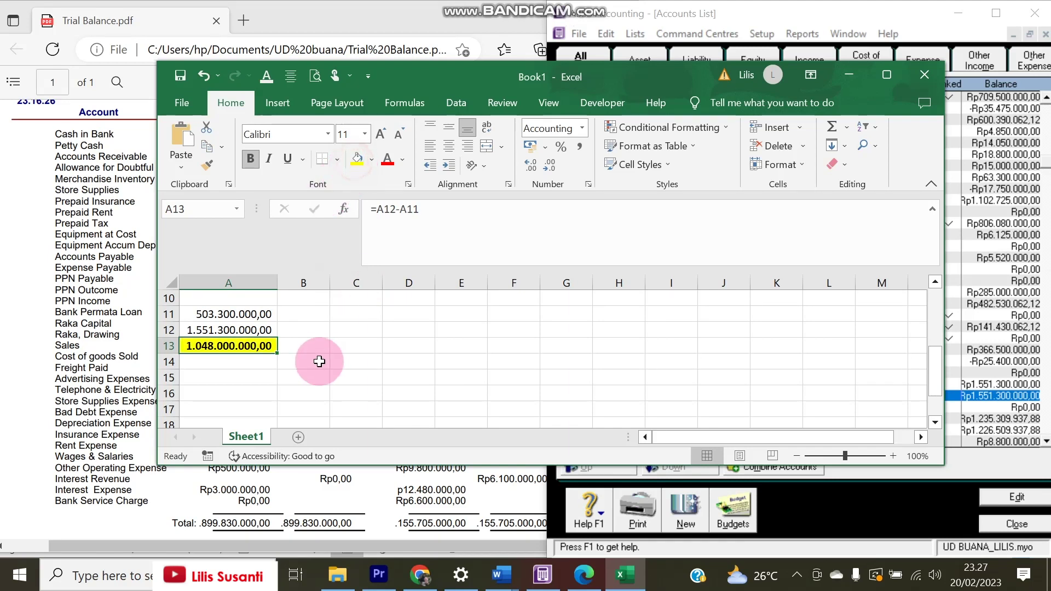
left_click(314, 342)
type("sales des")
key("Return")
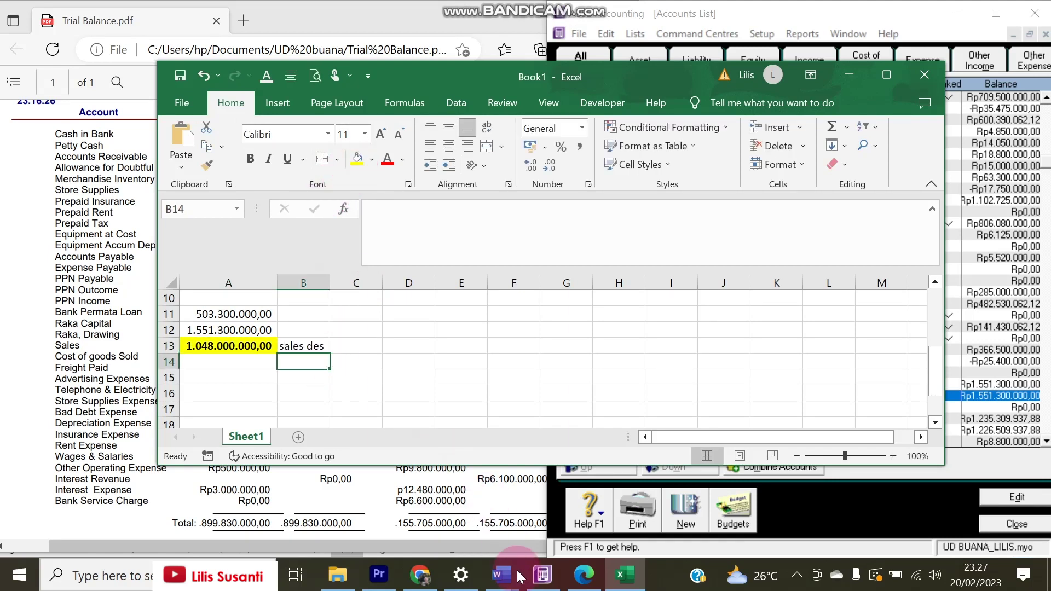
Switch to the Word memo and select the income tax rate in the second instruction to check it
left_click(523, 583)
left_click(553, 523)
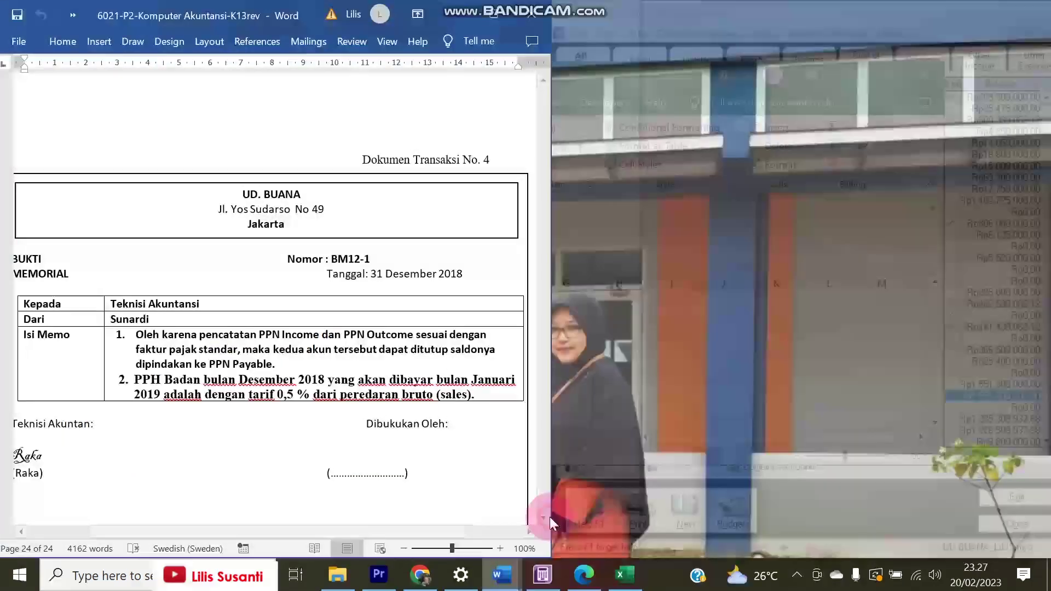
left_click(305, 394)
double_click(305, 395)
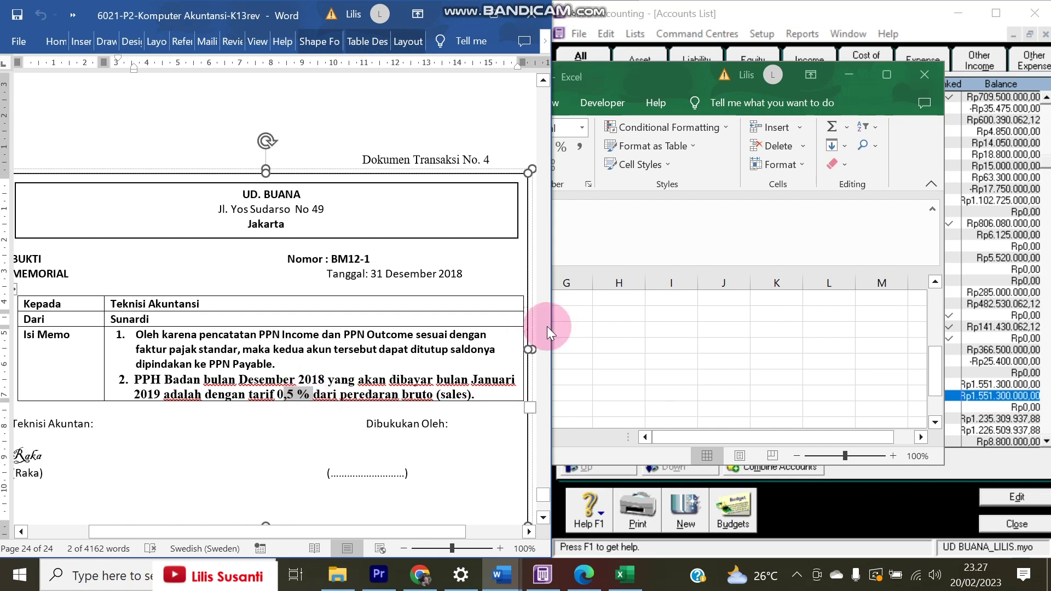
left_click(552, 328)
Calculate the income tax in cell B14 of the Excel workbook as 0,5% of the December sales in A13
left_click(304, 363)
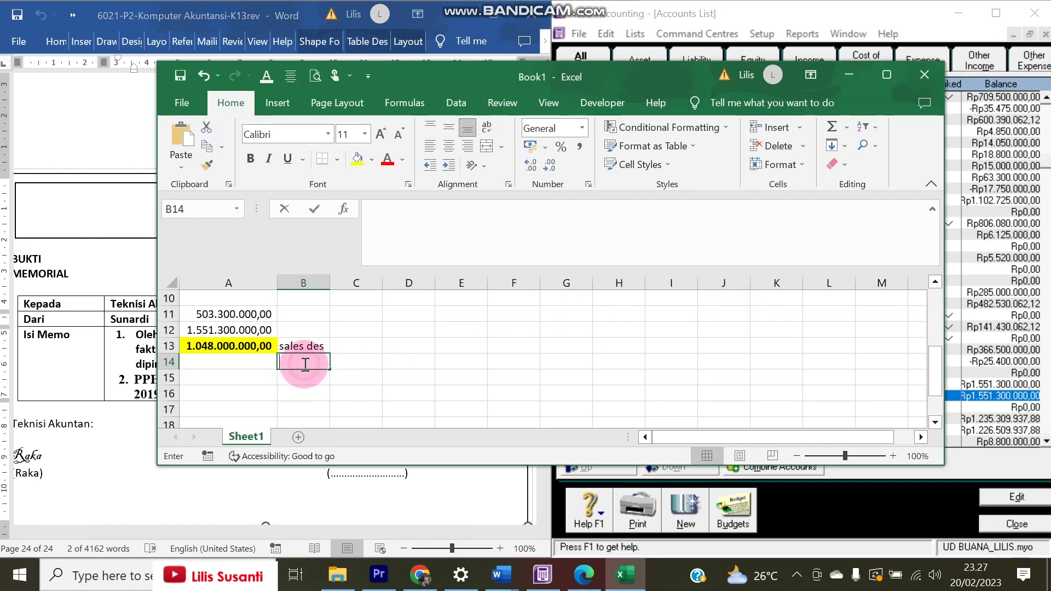
type("=0,5")
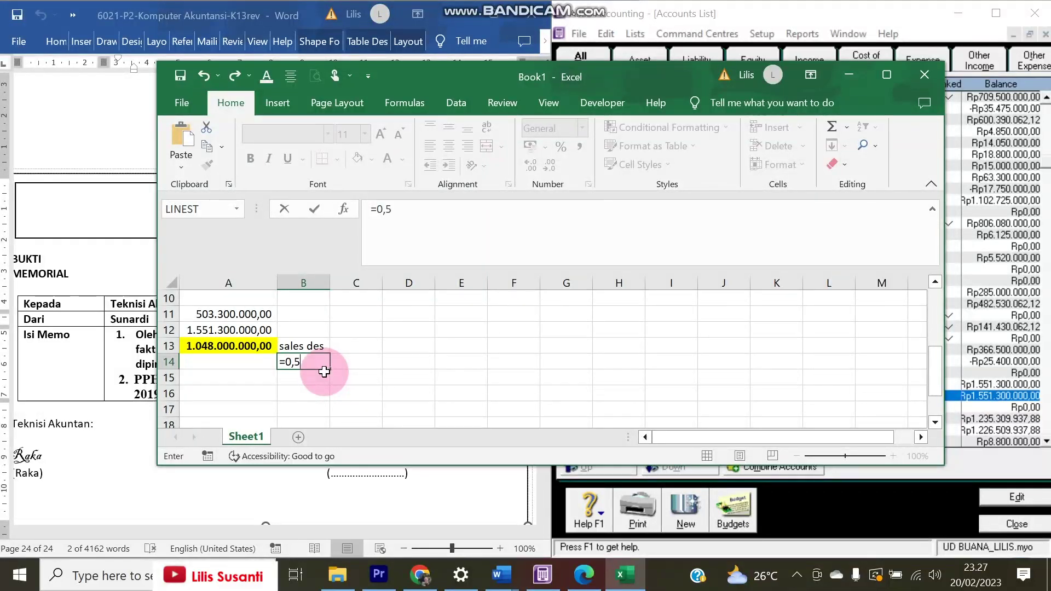
type("%*")
key("Left")
key("Up")
key("Return")
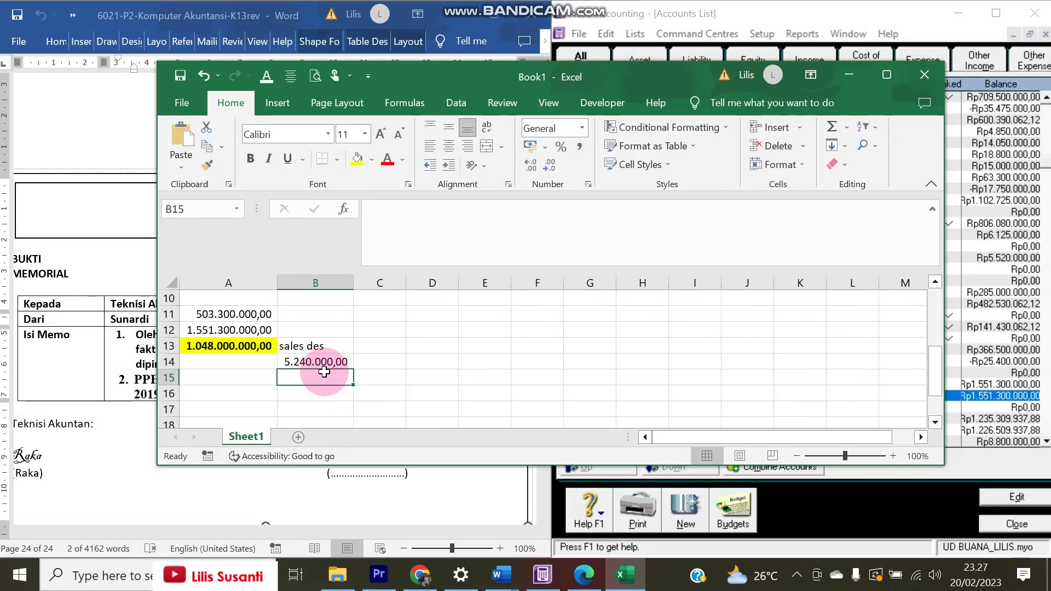
Review the sales calculation in Excel against the Word memo's income tax instruction and the Sales balance in the Accounts List
double_click(157, 462)
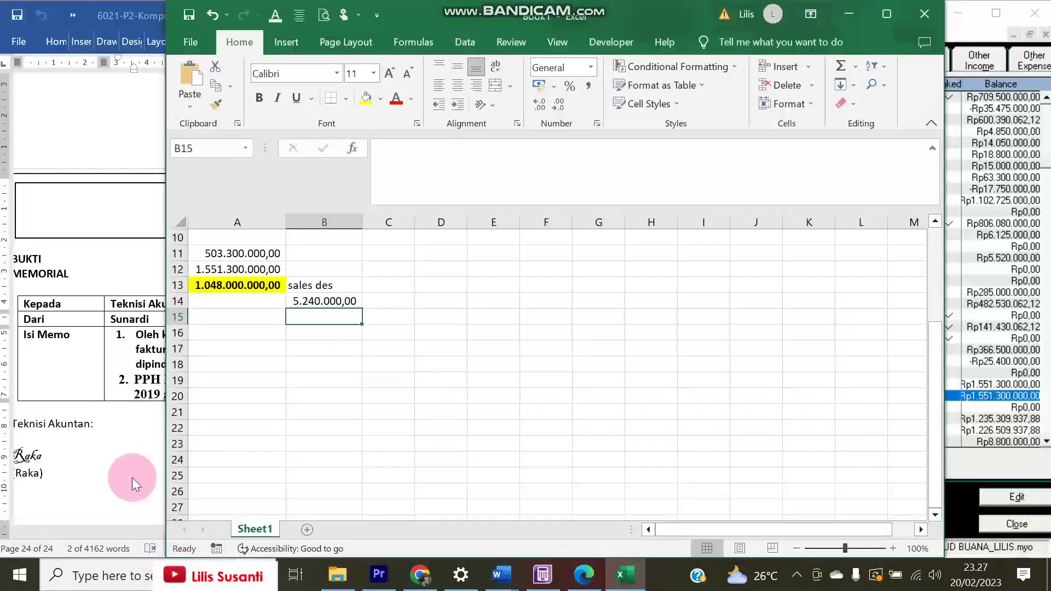
left_click(145, 504)
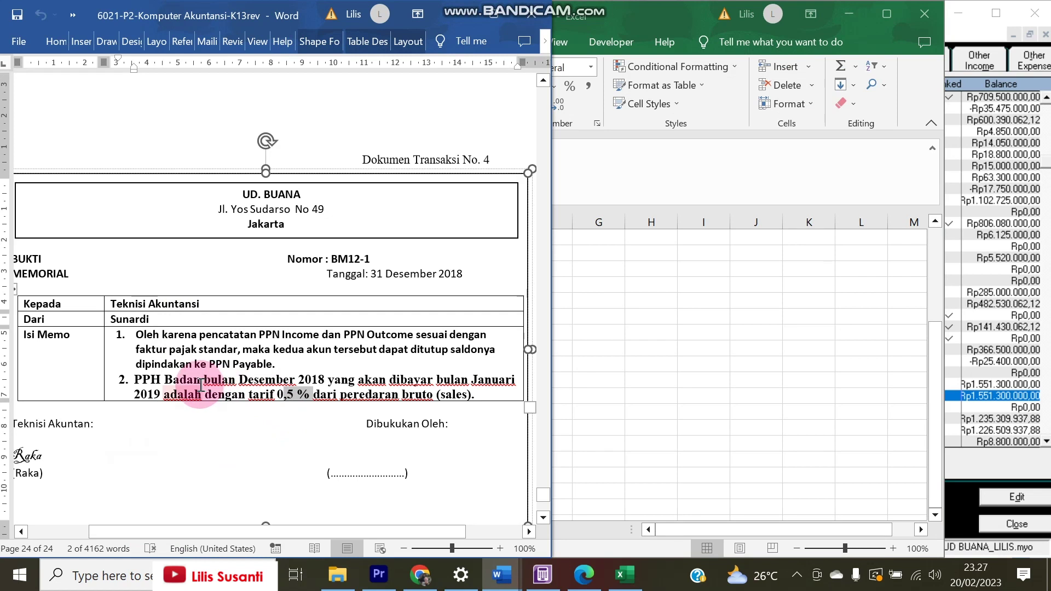
key("alt+Tab")
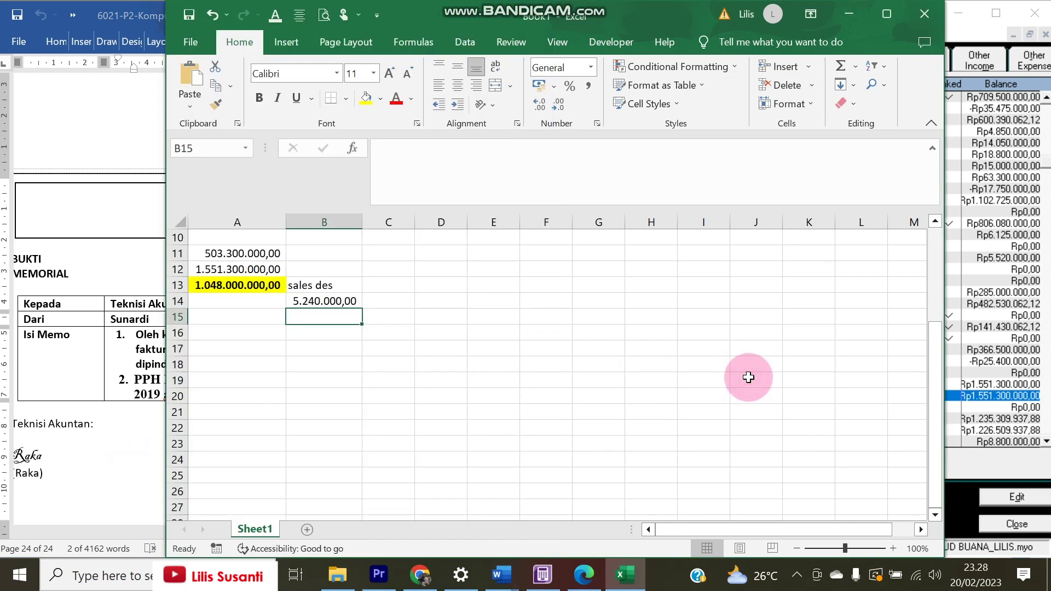
left_click(250, 286)
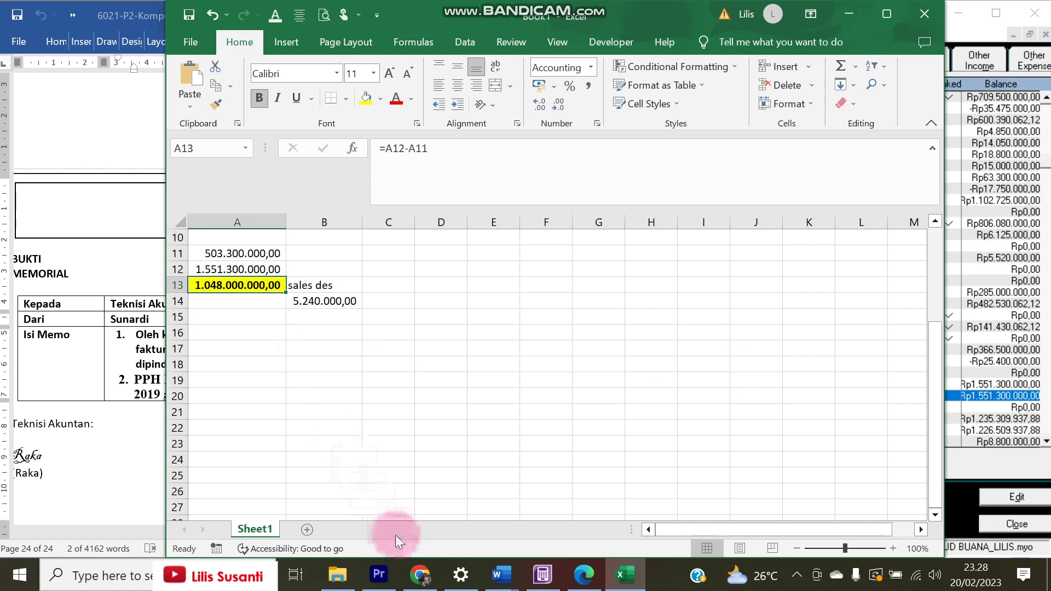
left_click_drag(428, 12, 277, 21)
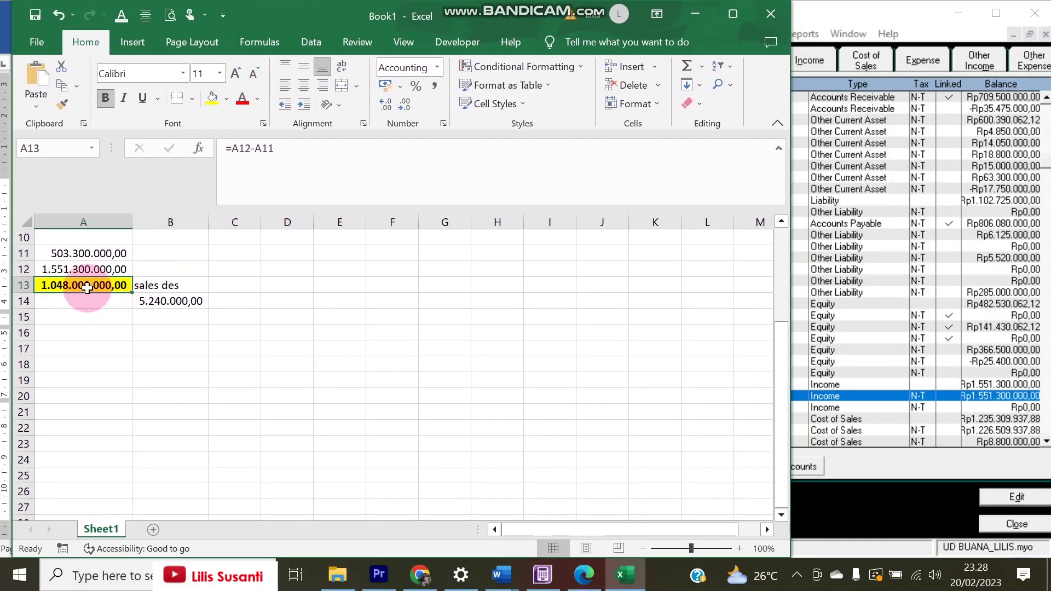
left_click(87, 267)
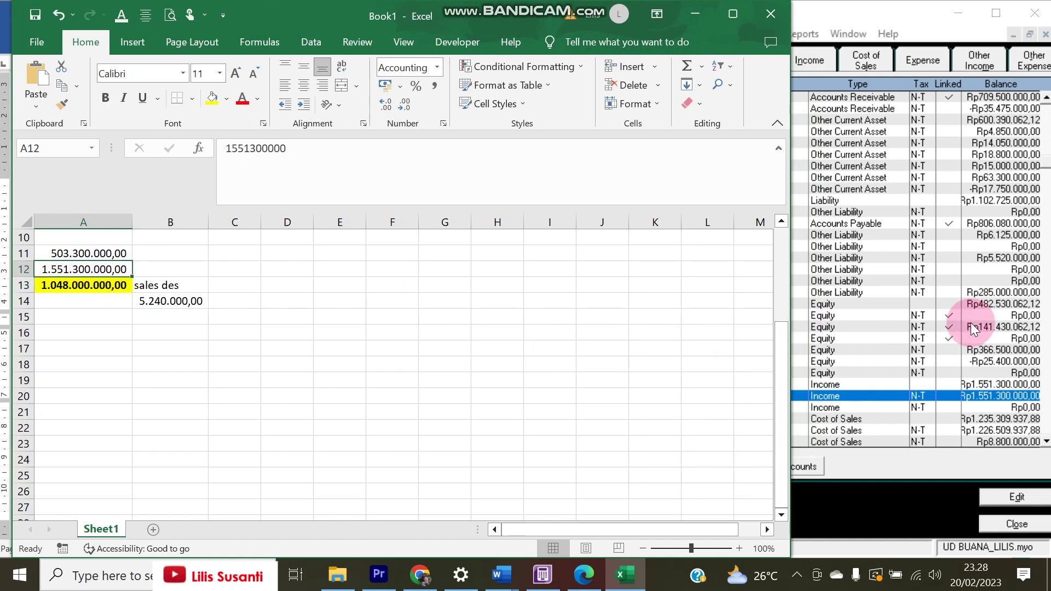
Close the Accounts List in ABSS Accounting and start a journal entry with the memo "Penyesuaian"
left_click(1007, 524)
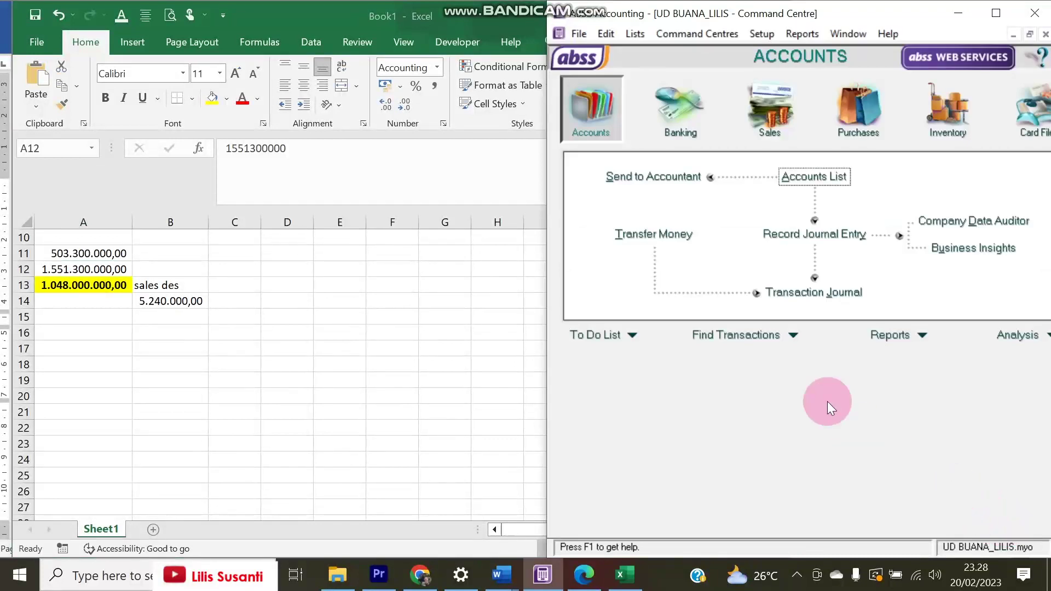
left_click(816, 230)
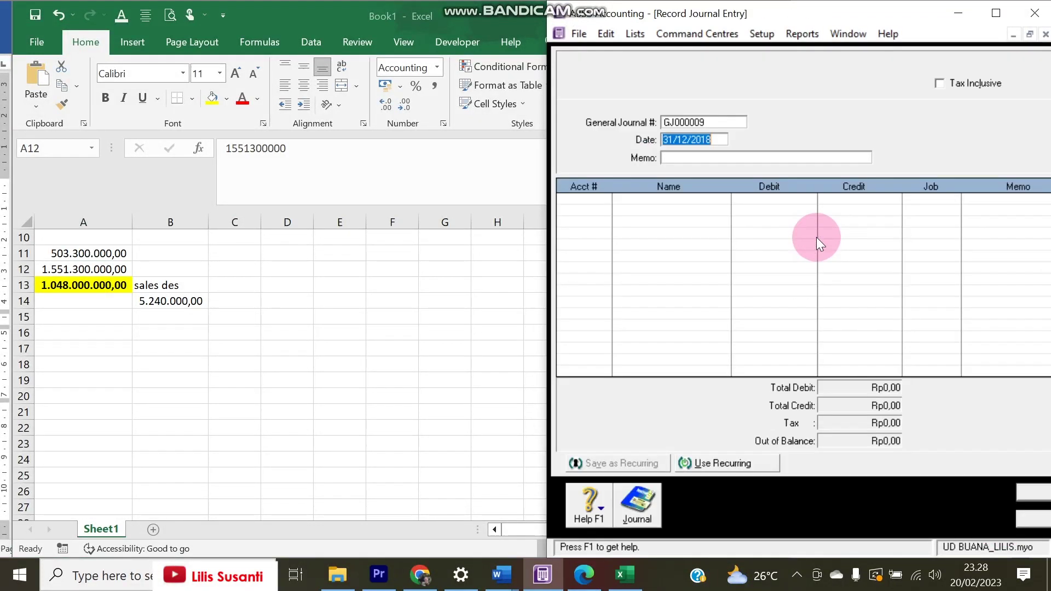
left_click(702, 158)
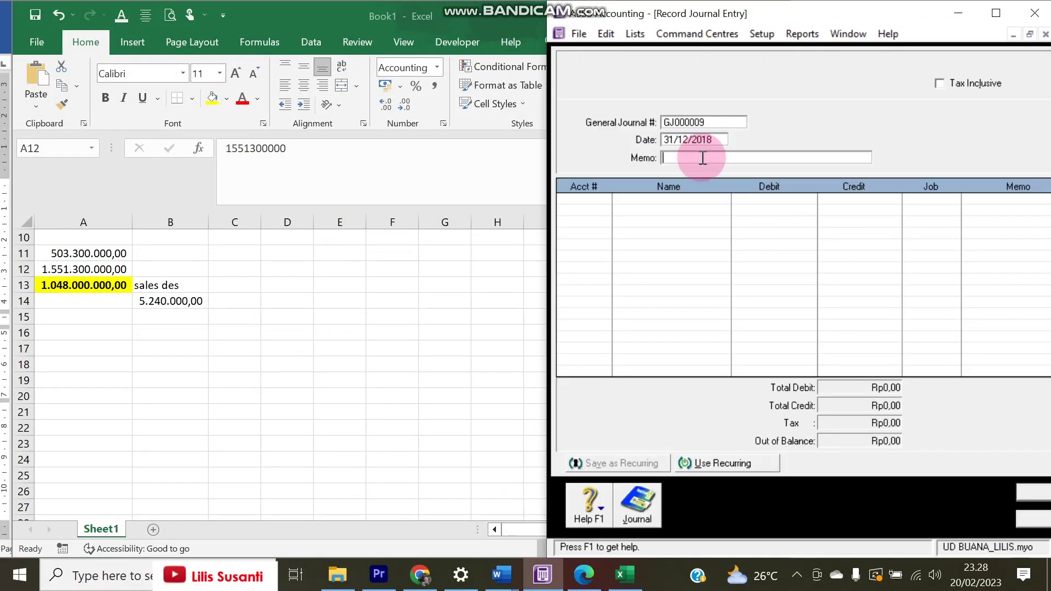
type("Peneys")
type("ye")
type("suaian")
Add account 9-1300 Income Tax Expense to the journal entry with a debit of Rp5.240.000
key("Tab")
key("Tab")
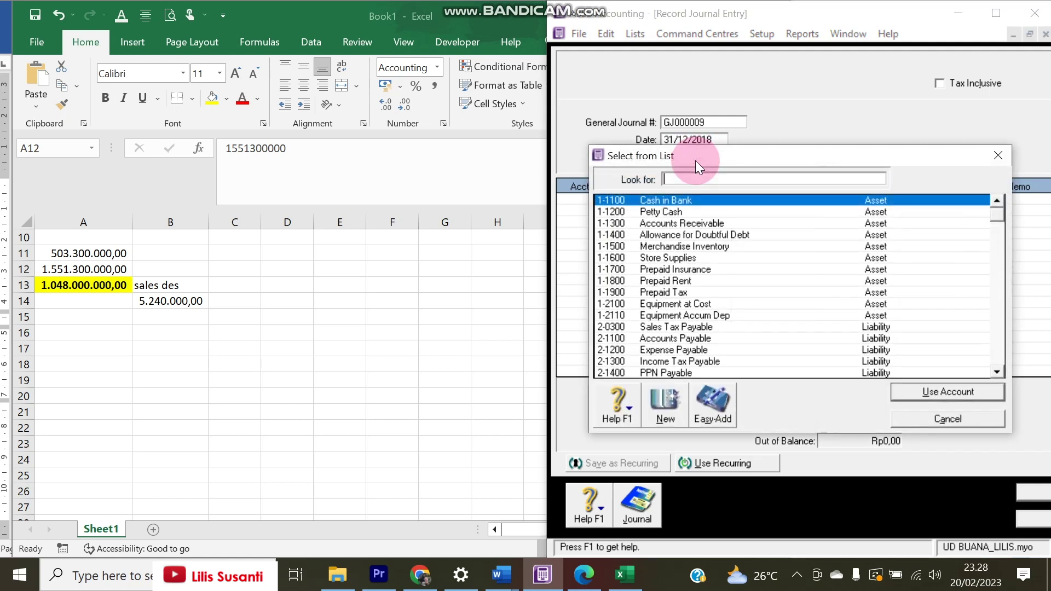
type("6")
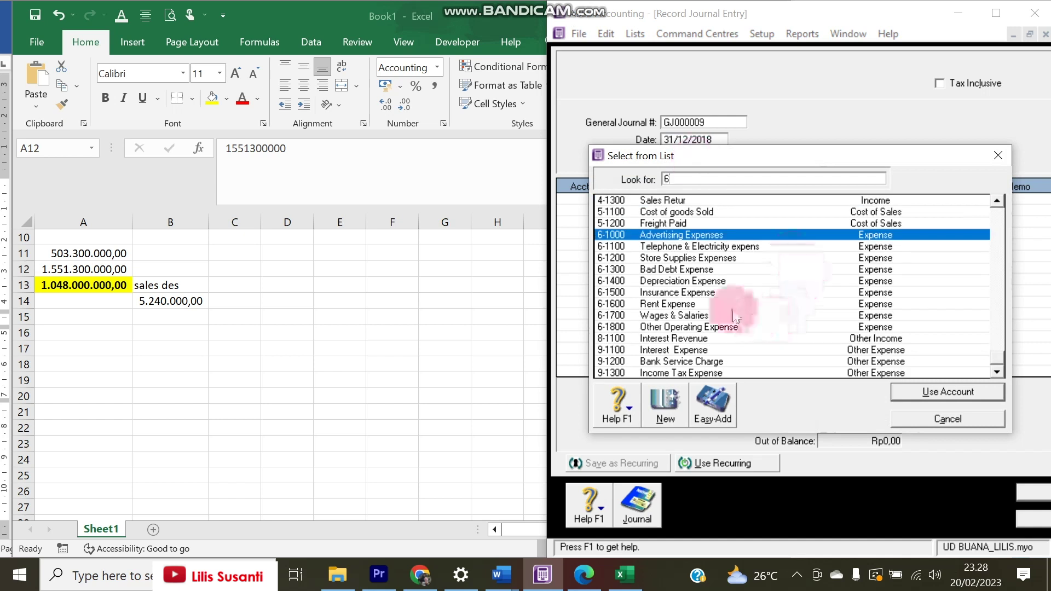
double_click(709, 373)
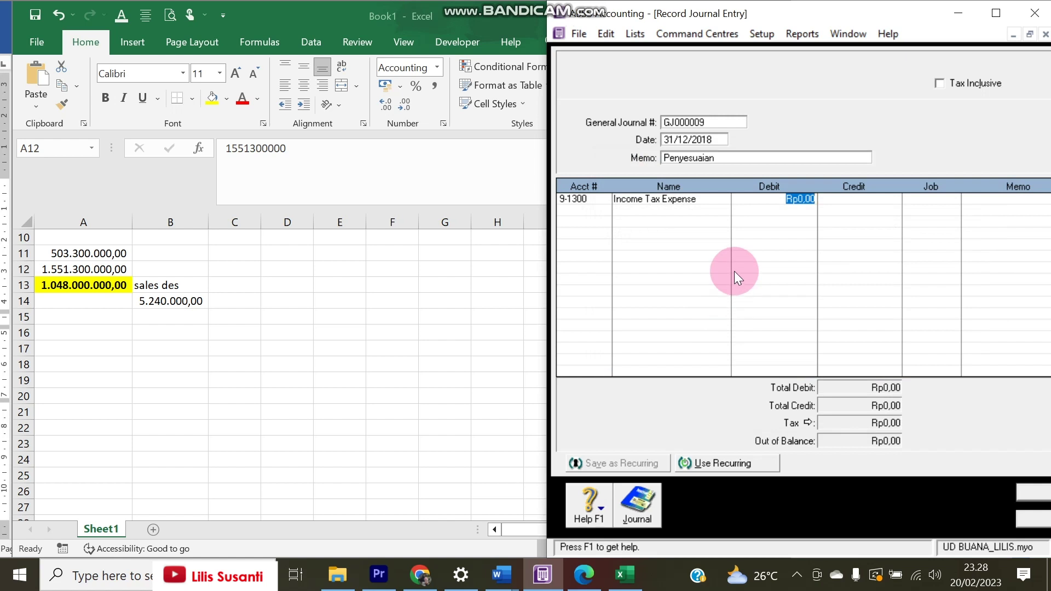
type("5.240.00")
type("0000")
key("Return")
Add account 2-1300 Income Tax Payable to the journal entry with a credit of Rp5.240.000
key("Tab")
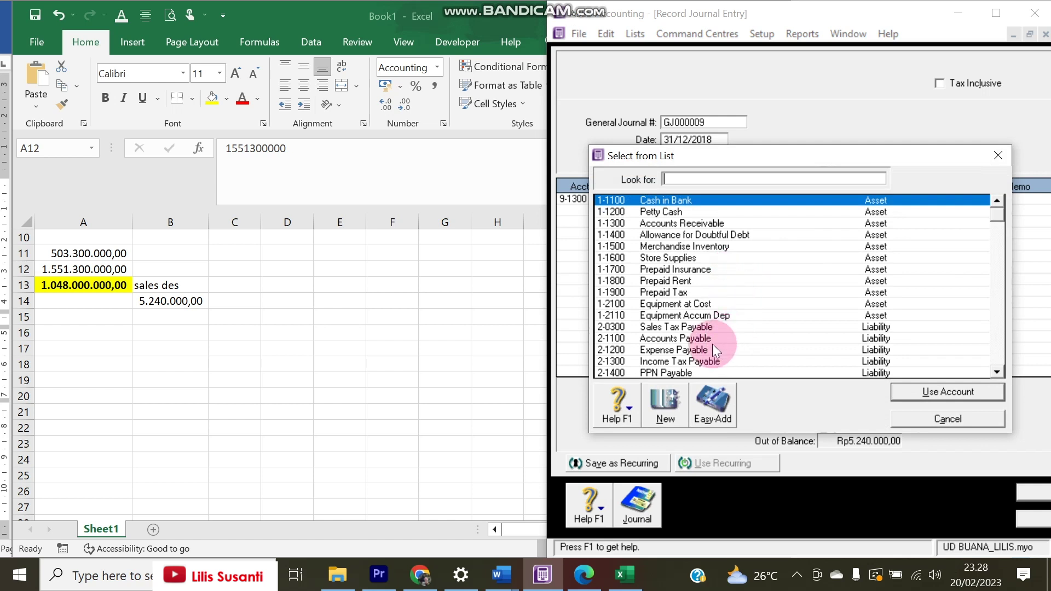
double_click(712, 362)
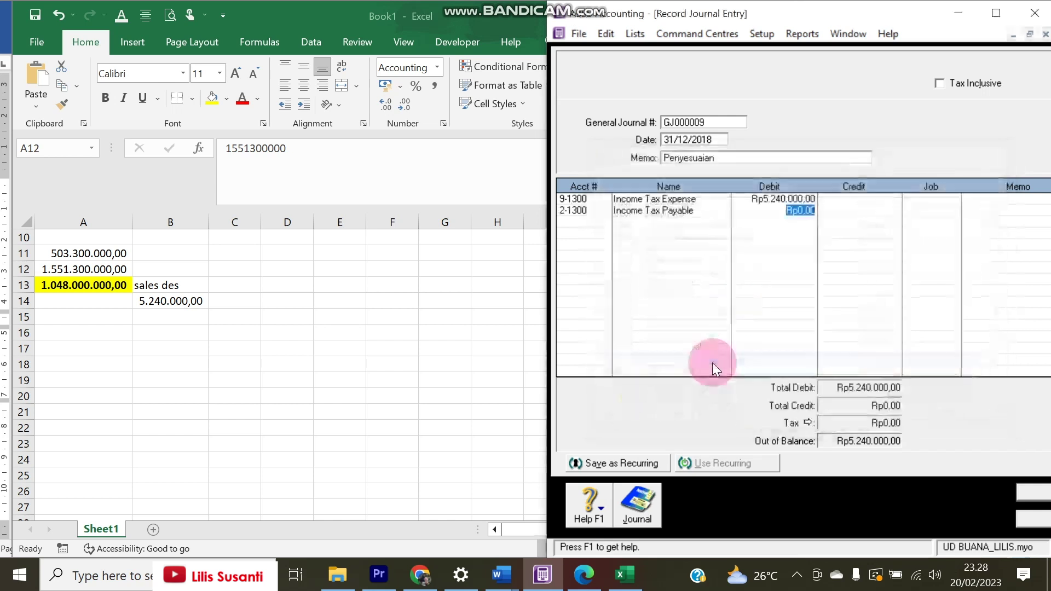
key("Tab")
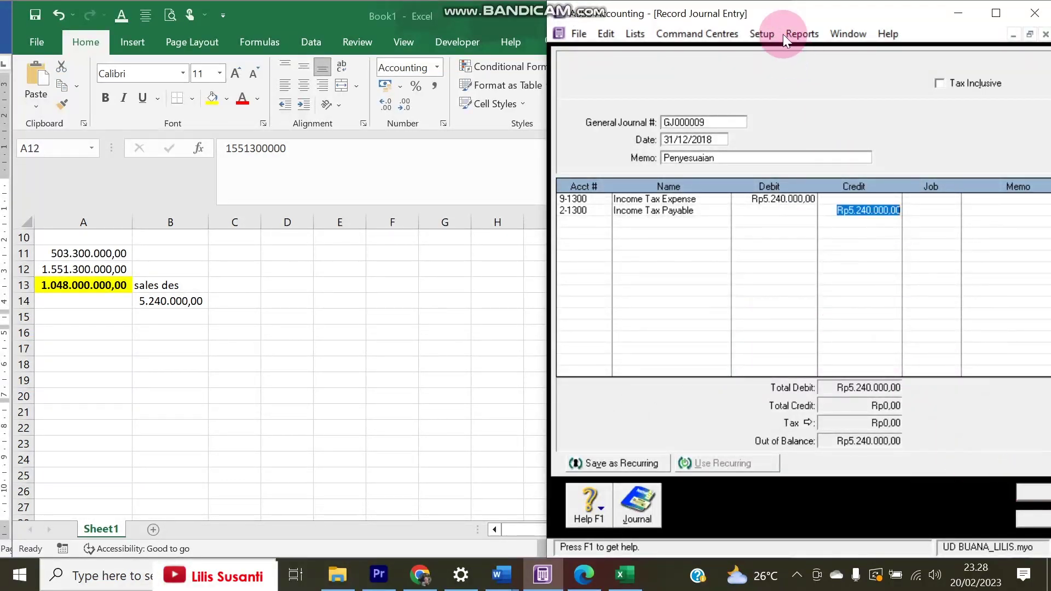
View the Trial Balance PDF, record the income tax journal entry and return to the Accounts command centre
left_click_drag(542, 103, 400, 115)
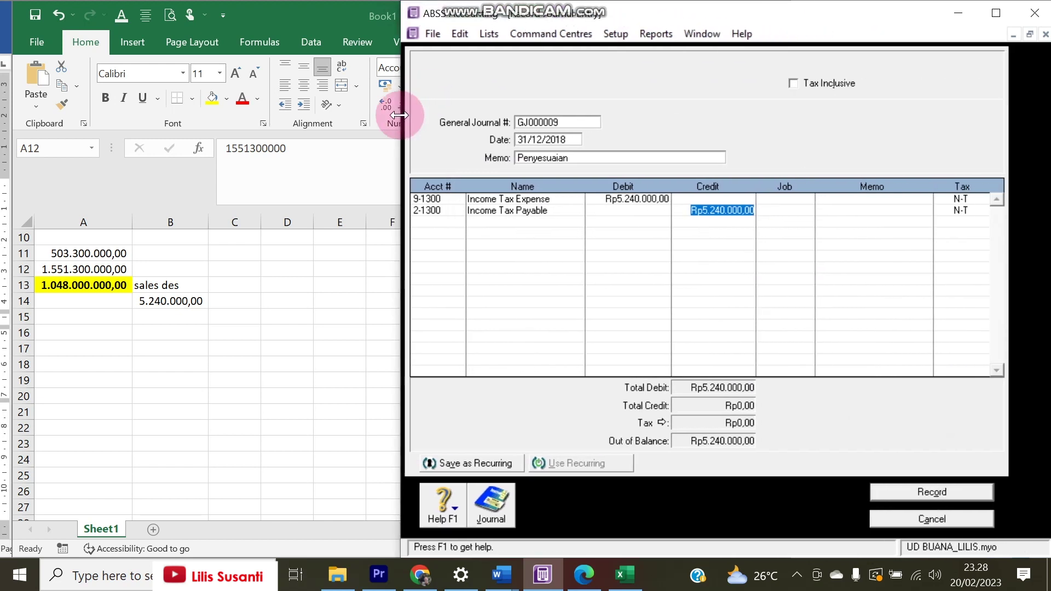
left_click(584, 574)
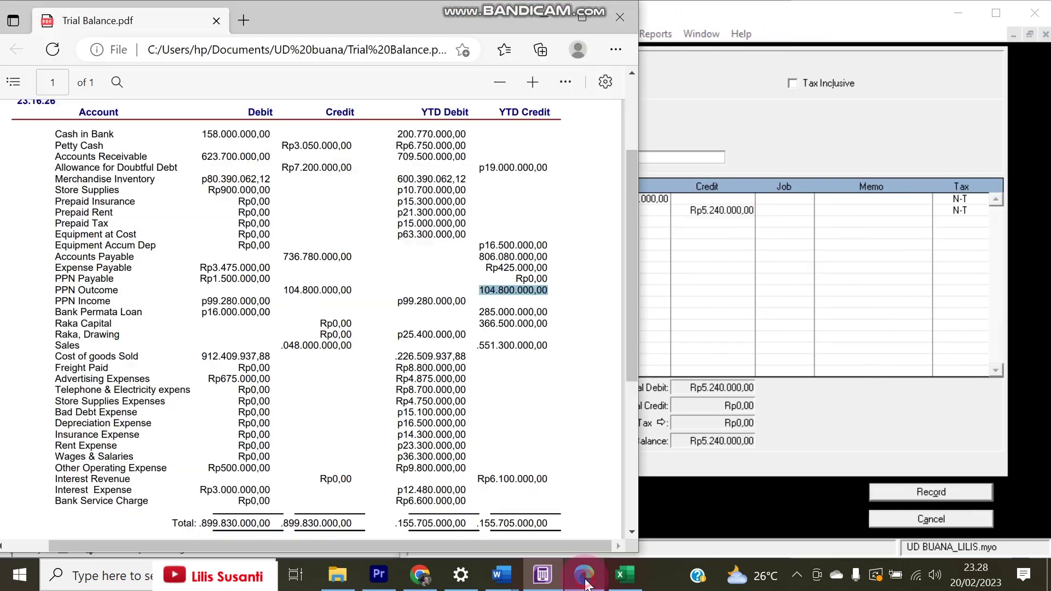
left_click(909, 423)
left_click(928, 492)
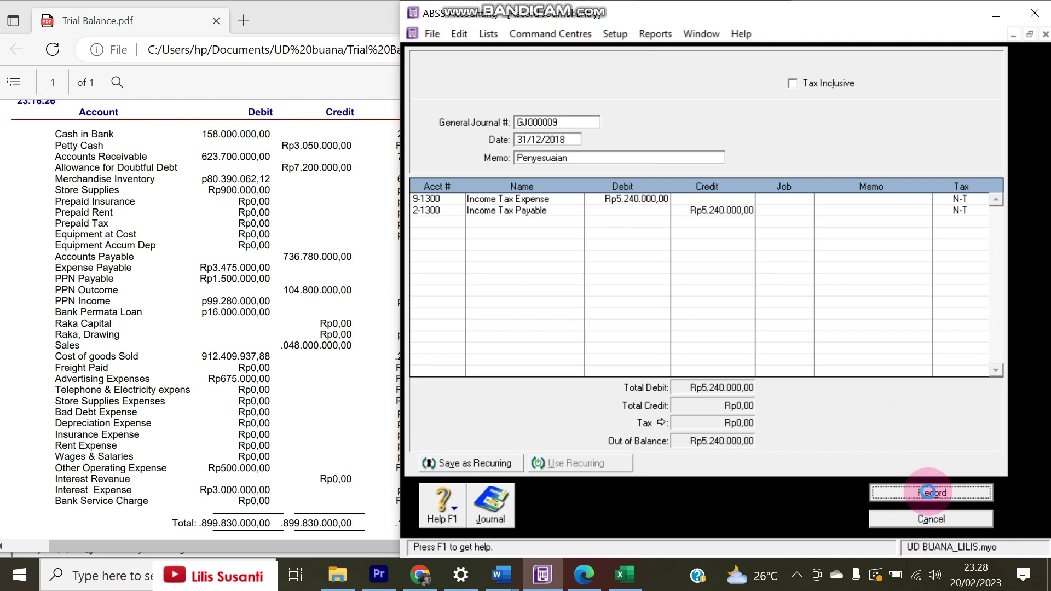
left_click(930, 518)
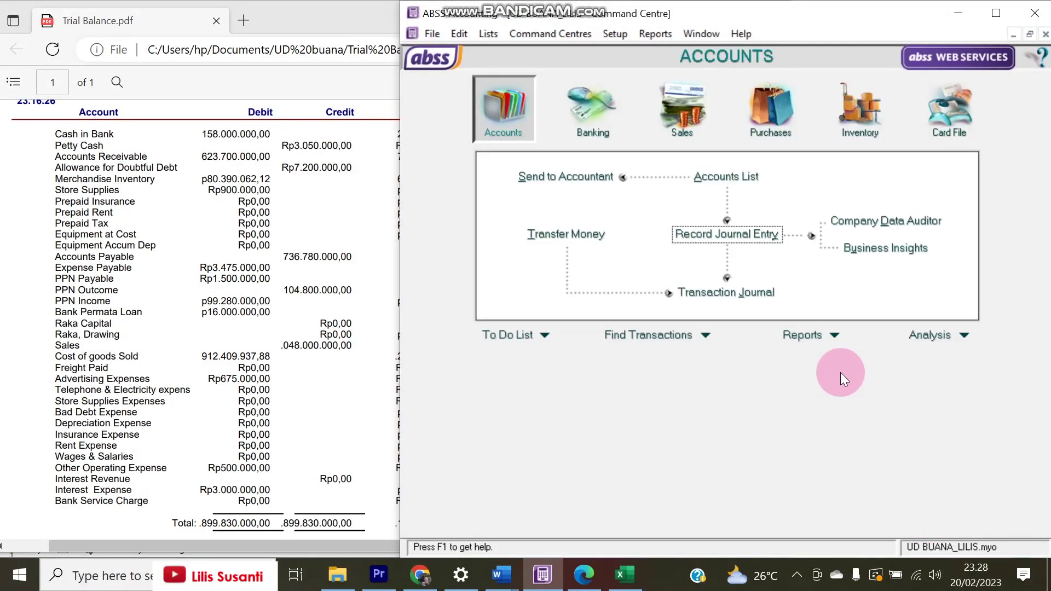
Display the Standard Balance Sheet report for December as of 31/12/2018
left_click(836, 339)
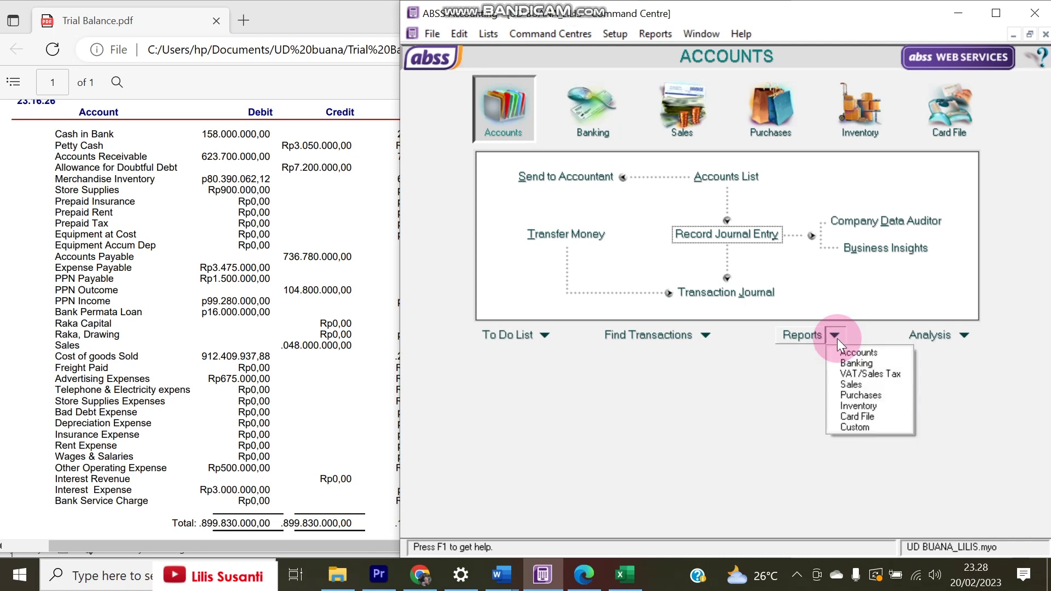
left_click(842, 353)
left_click(472, 200)
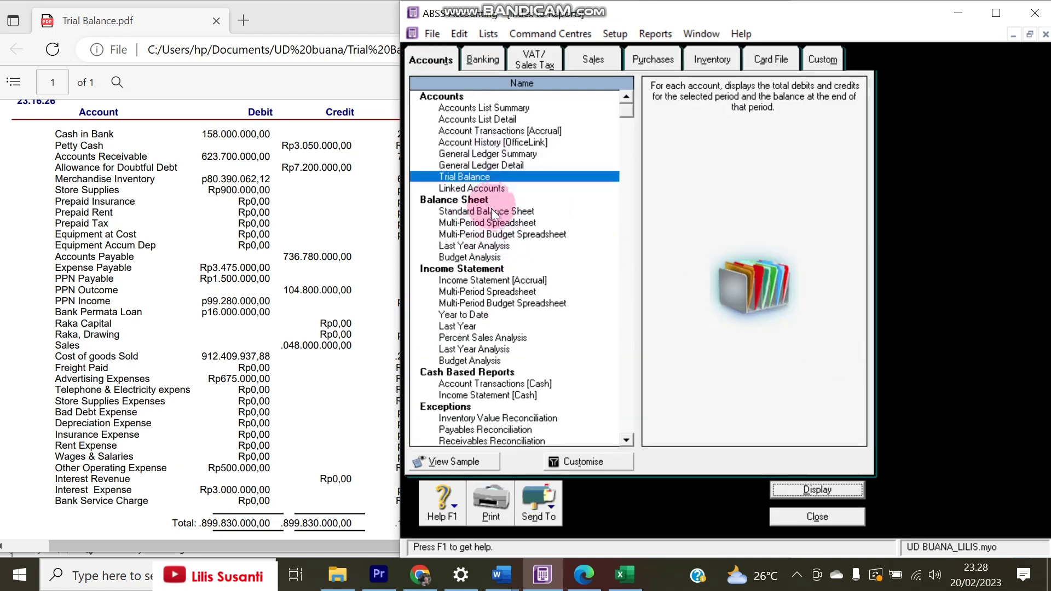
double_click(491, 211)
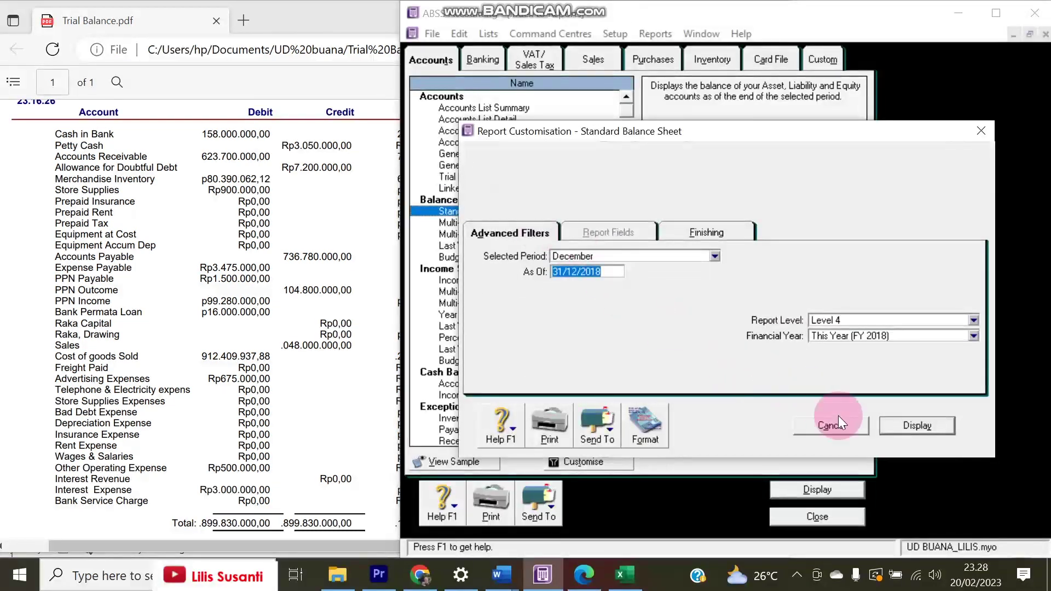
left_click(917, 425)
scroll(749, 285, "down", 1)
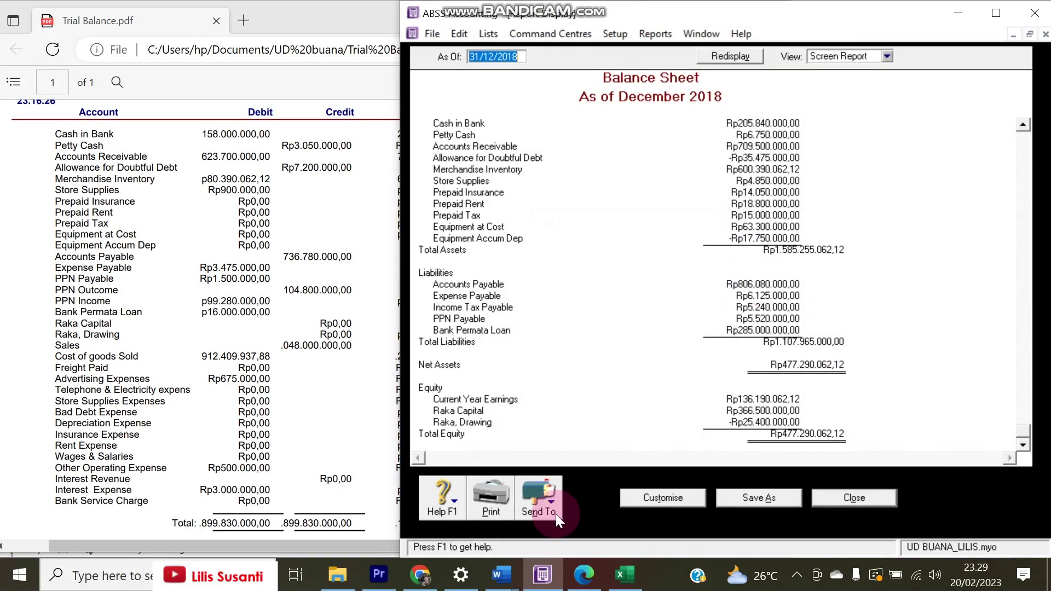
Export the balance sheet as the PDF "Standard Balance Sheet" in the UD buana folder and close the report
left_click(553, 490)
left_click(553, 472)
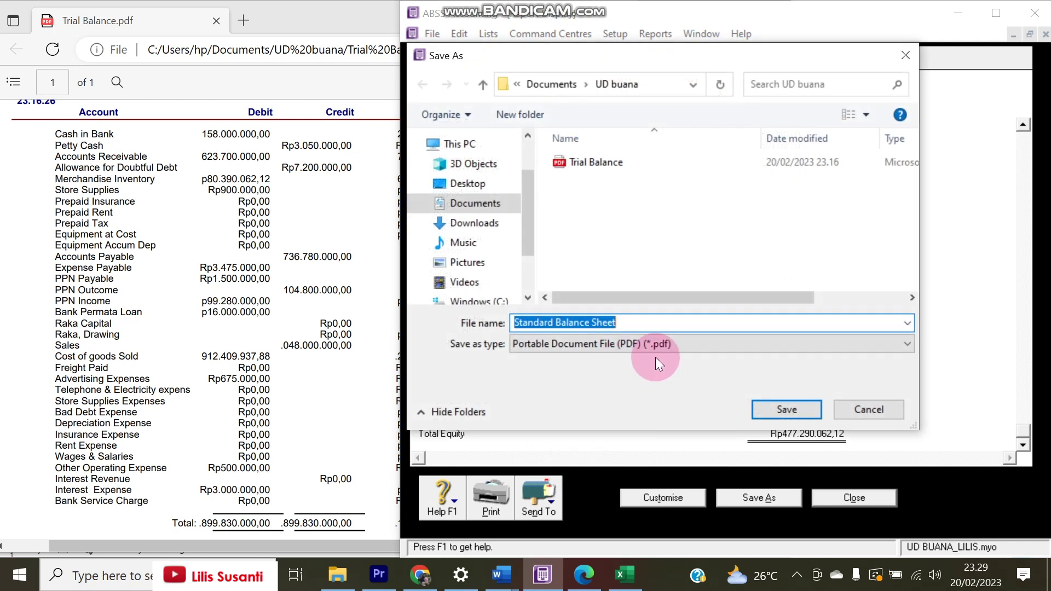
left_click(786, 409)
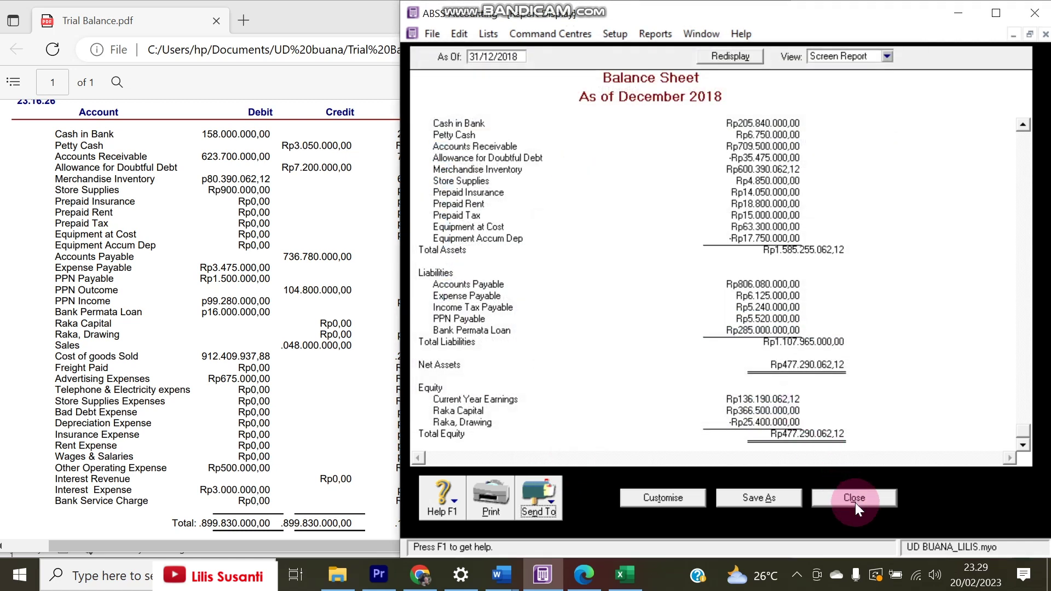
left_click(854, 497)
Display the accrual Income Statement for 01/12/2018 to 31/12/2018, export it as a PDF and close the report
double_click(509, 280)
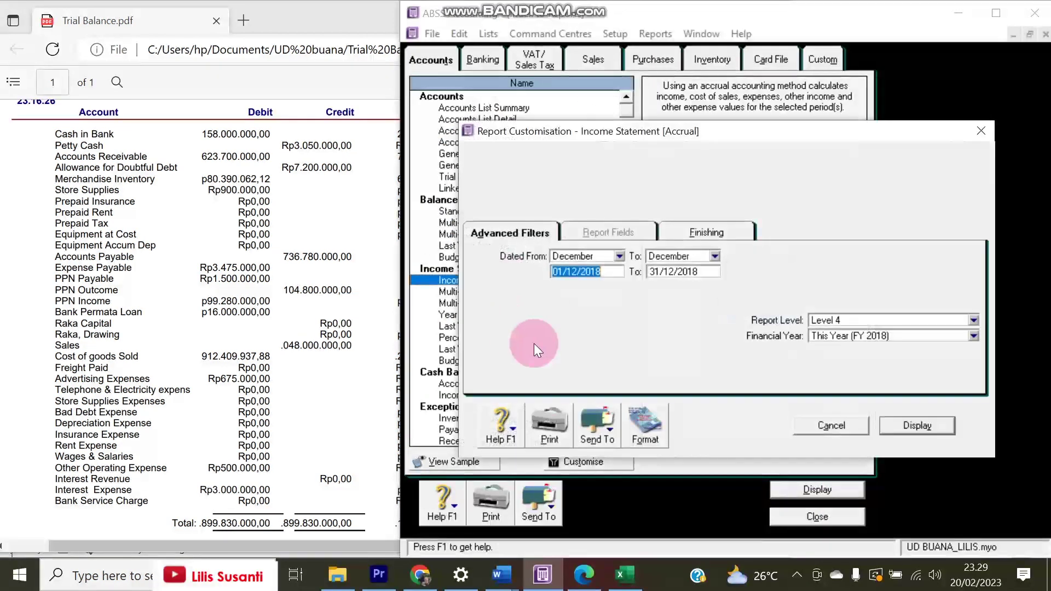
left_click(908, 425)
scroll(760, 389, "down", 5)
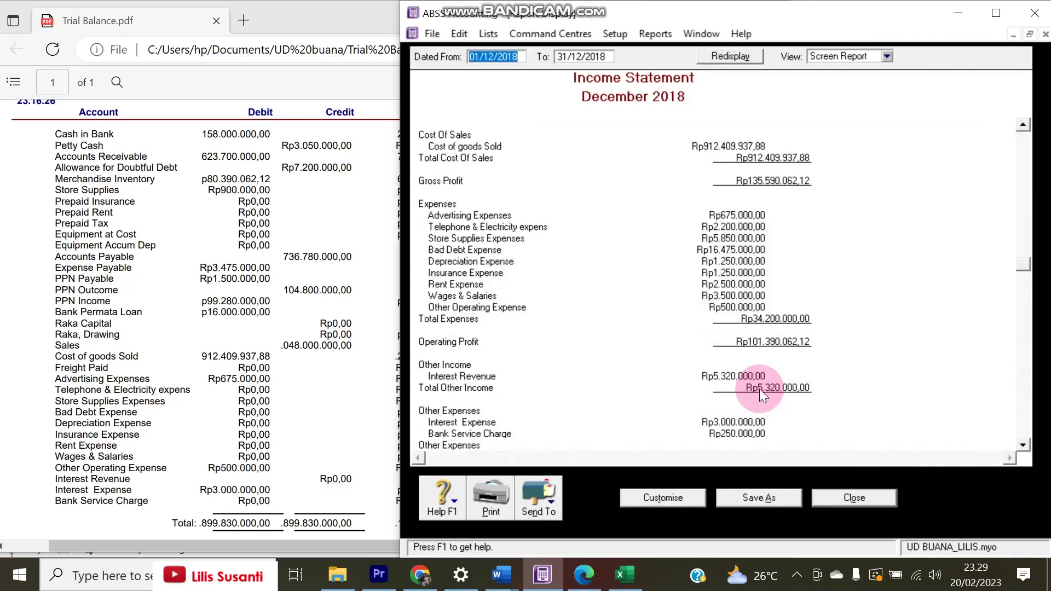
left_click(531, 508)
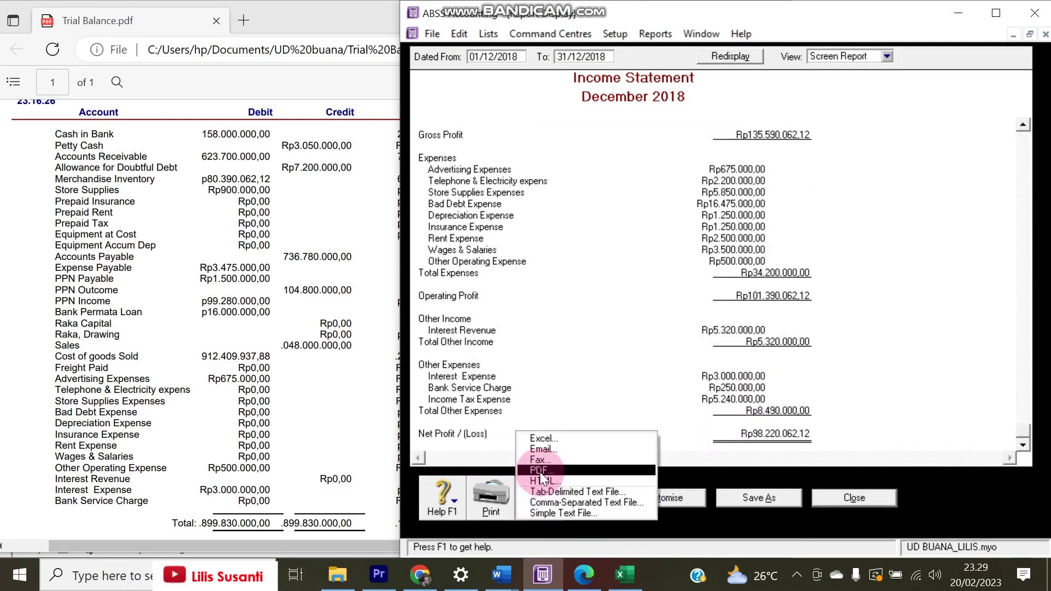
left_click(539, 472)
left_click(796, 415)
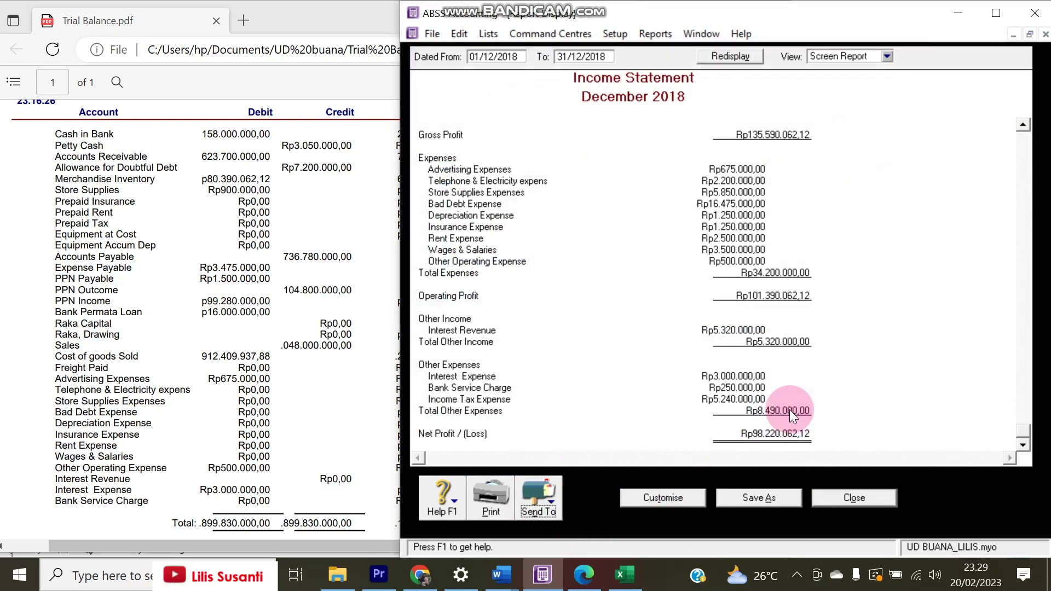
left_click(838, 496)
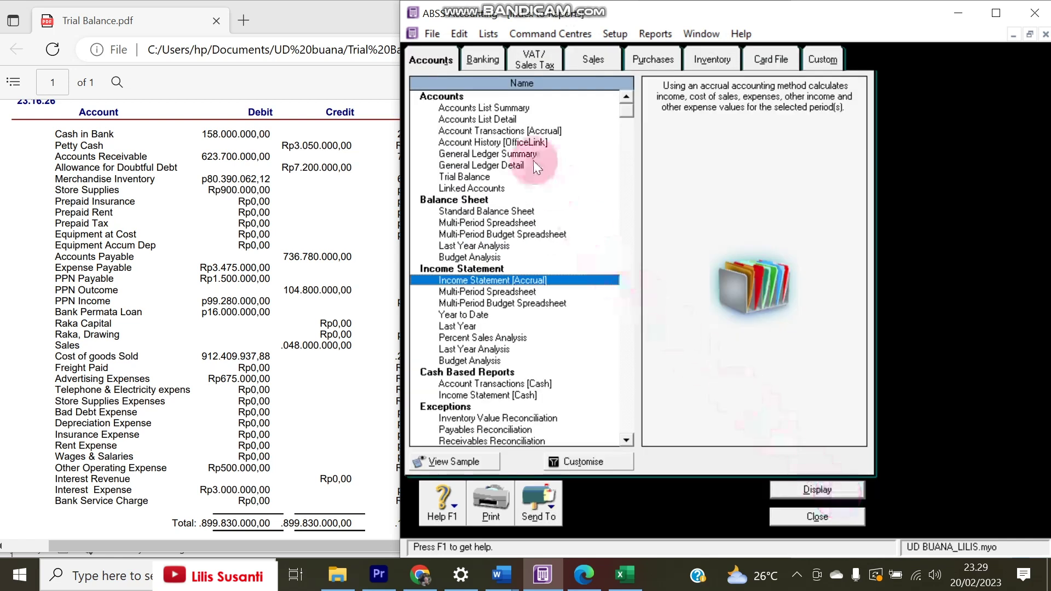
Display the accrual Account Transactions report for all accounts in December 2018, widen its Debit and Credit columns and narrow Job No
double_click(518, 134)
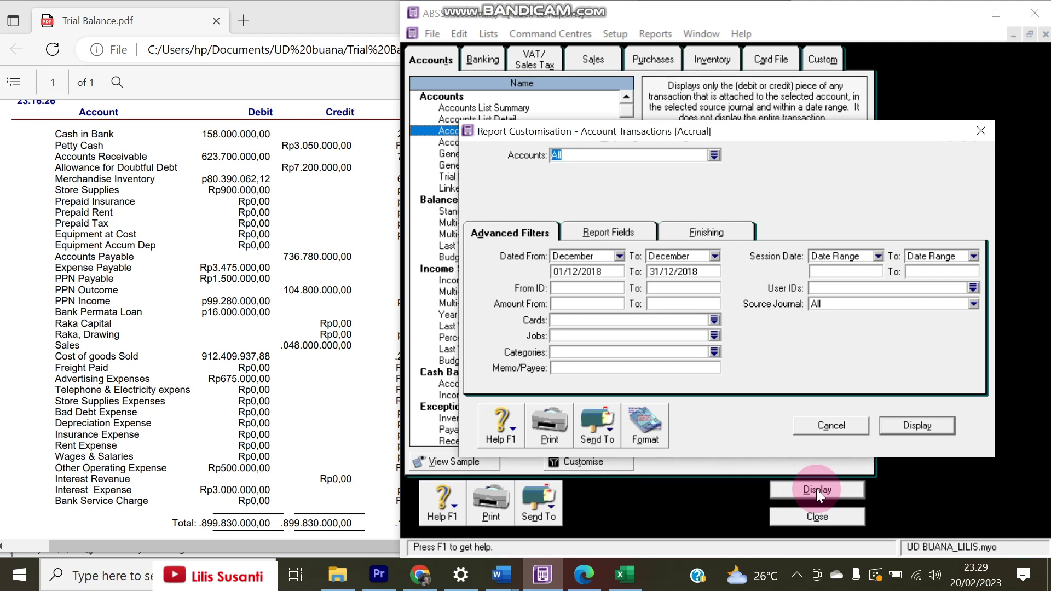
left_click(954, 431)
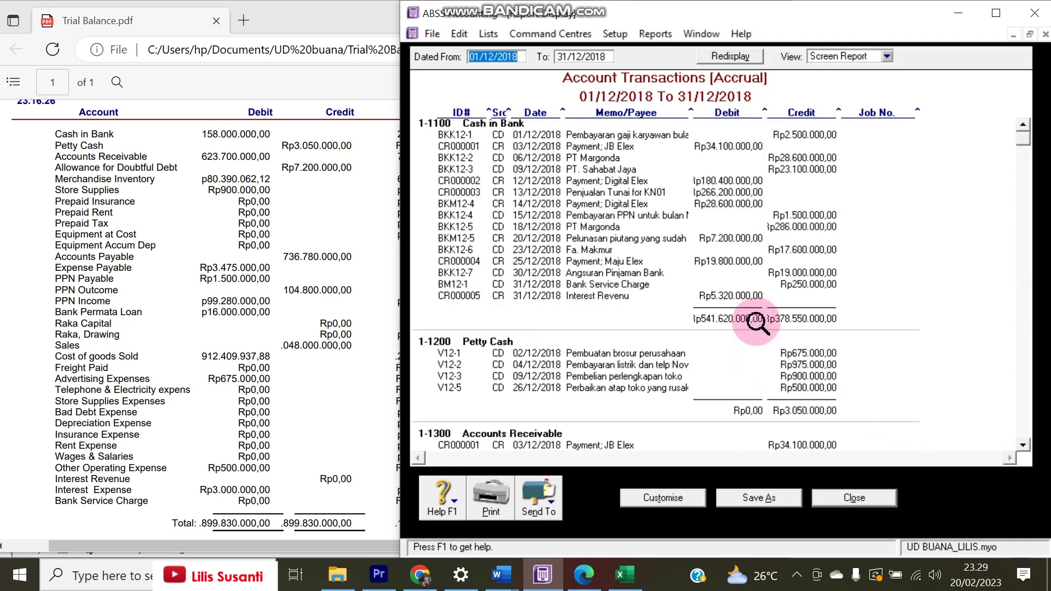
scroll(756, 295, "down", 20)
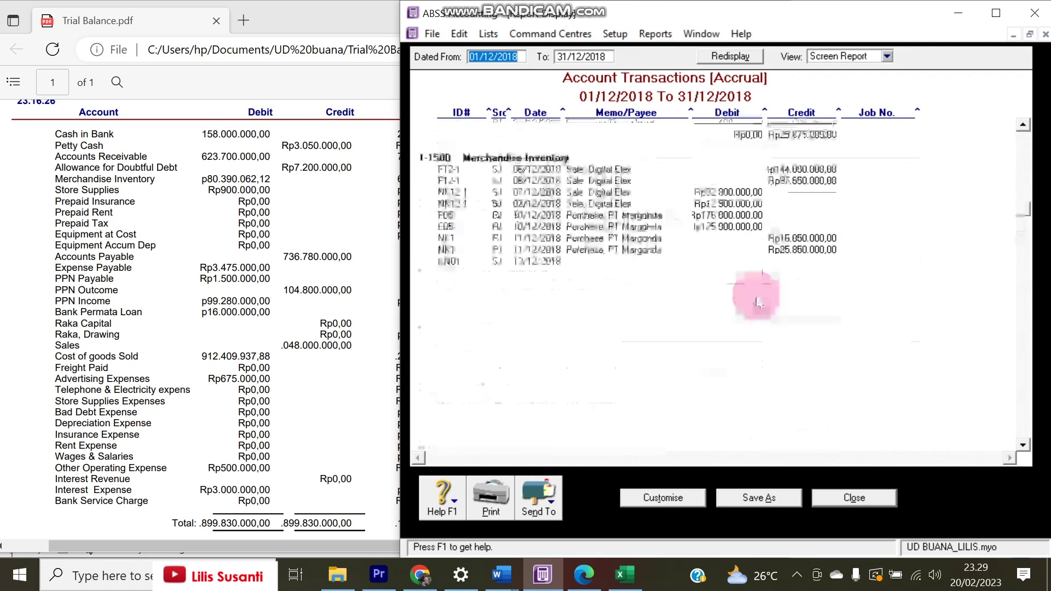
scroll(746, 298, "up", 6)
left_click_drag(814, 113, 848, 111)
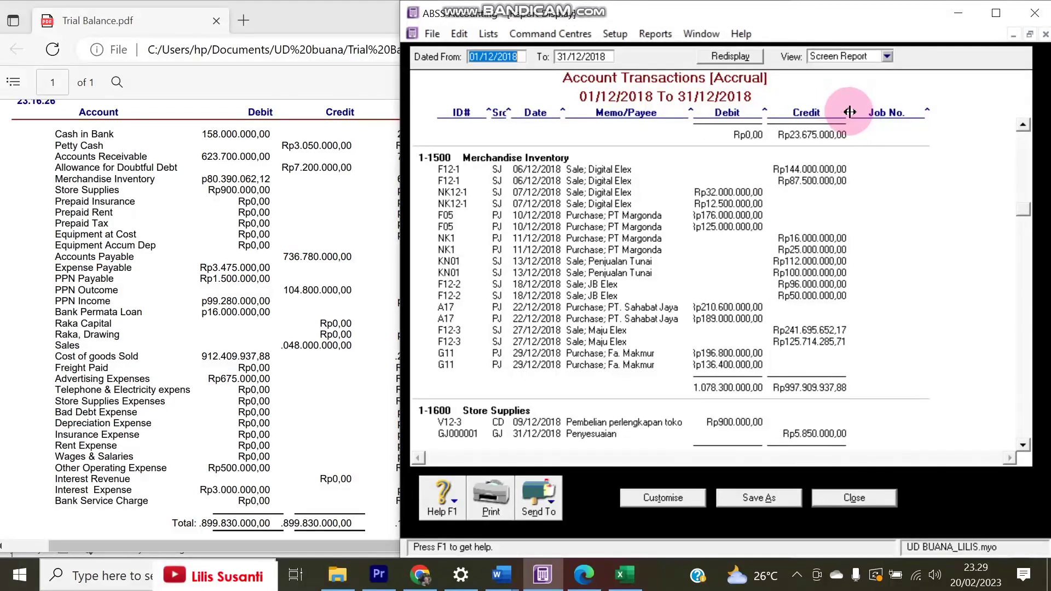
left_click_drag(763, 108, 781, 107)
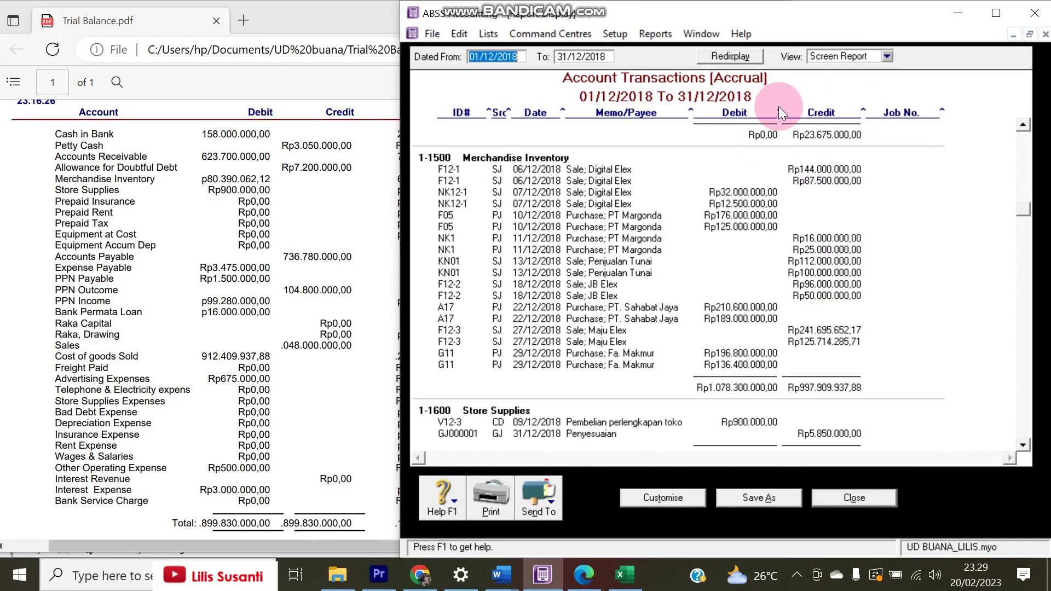
scroll(810, 322, "down", 6)
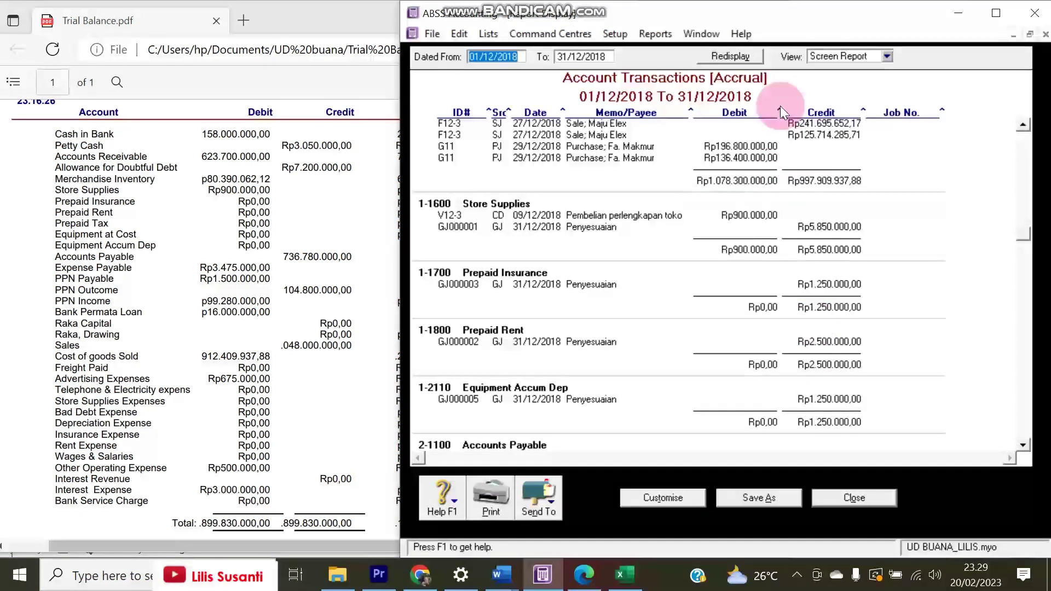
left_click_drag(776, 109, 783, 108)
left_click_drag(868, 112, 878, 112)
left_click_drag(957, 109, 932, 109)
Export the report as the PDF "Account Transactions [Accrual]" in the UD buana folder and close it
left_click(550, 501)
left_click(569, 469)
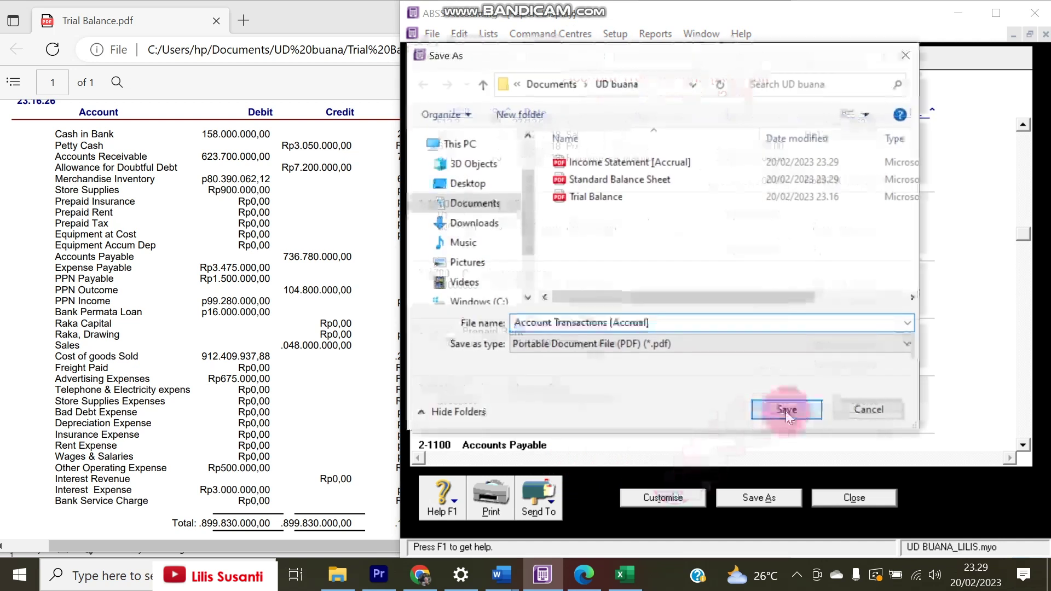
left_click(786, 410)
left_click(840, 498)
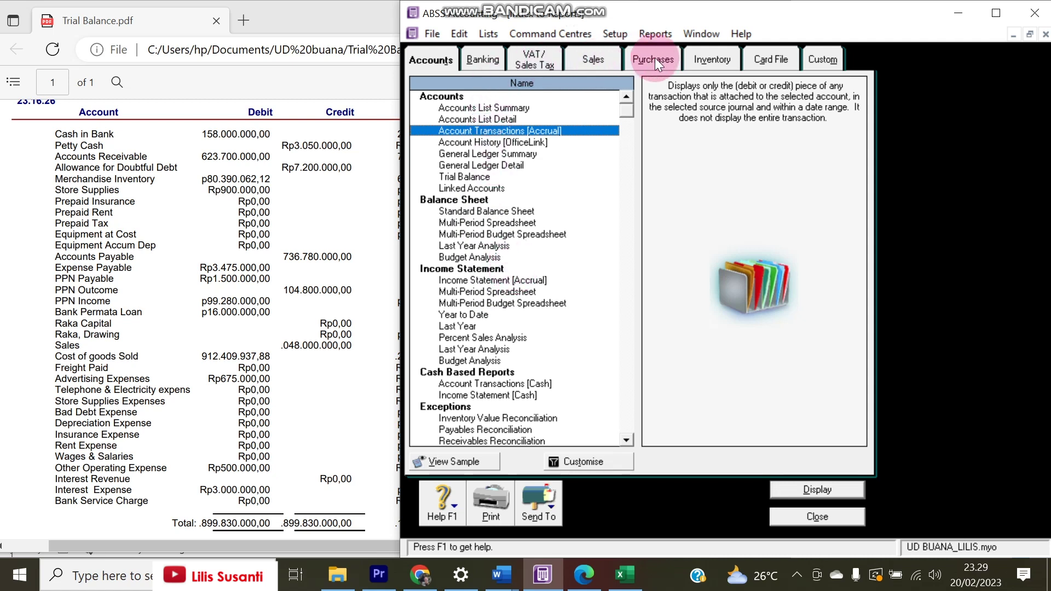
Display the receivables Reconciliation Summary for all customers as of 31/12/2018 and widen its Total Due column
left_click(596, 60)
double_click(506, 130)
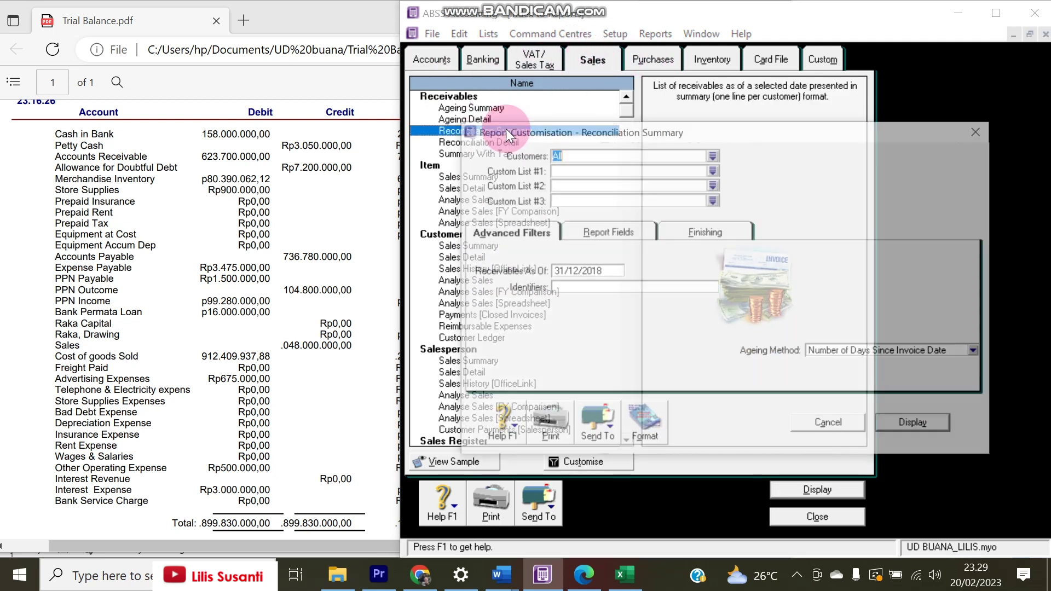
left_click(917, 423)
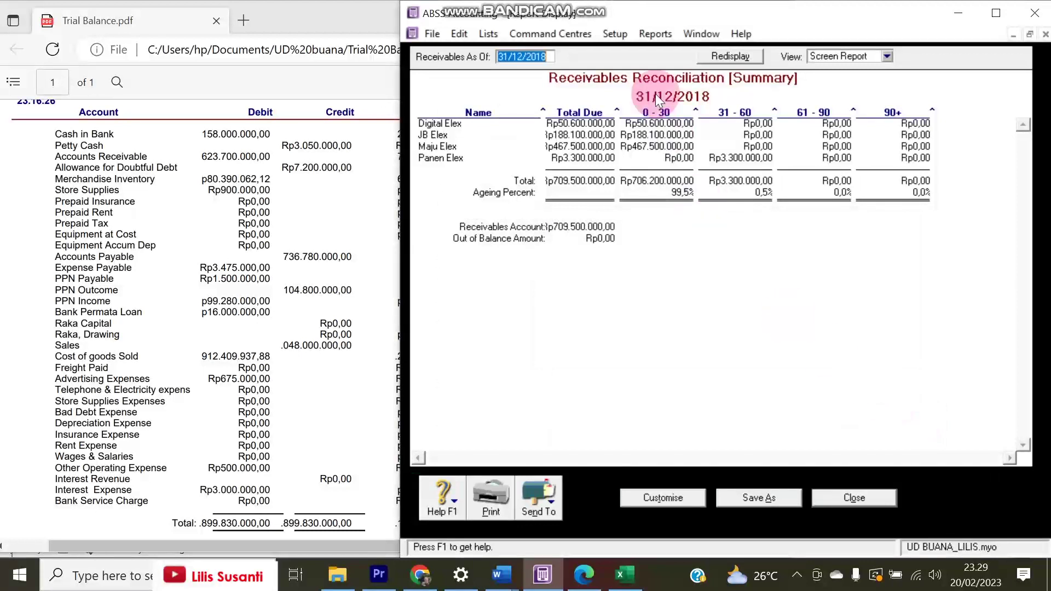
left_click_drag(616, 108, 628, 108)
Export the receivables reconciliation as a PDF, adding a receivable prefix to the suggested file name, and close the report
left_click(534, 501)
left_click(531, 473)
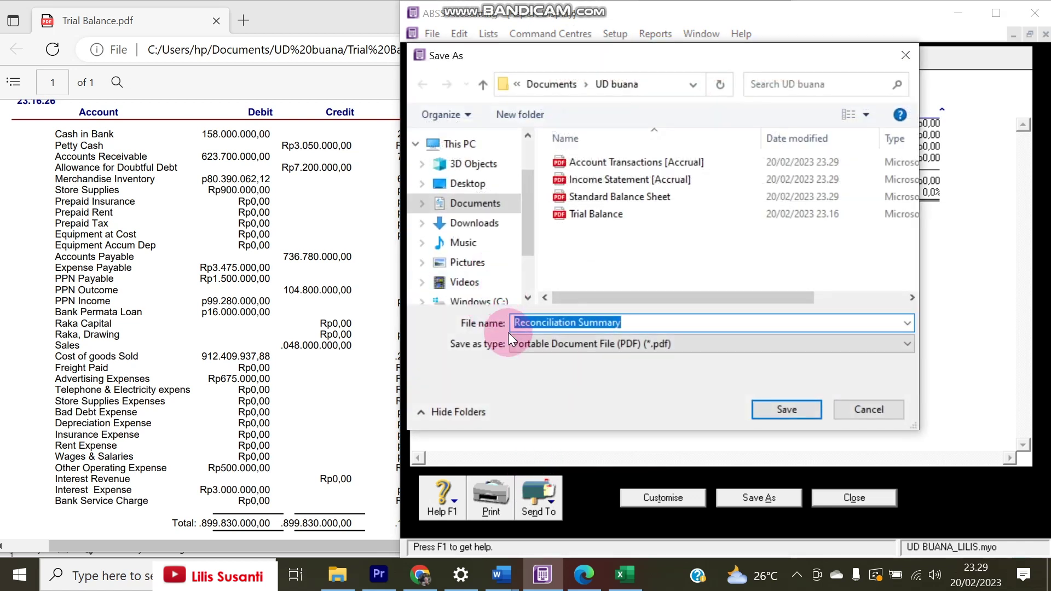
left_click(519, 323)
type("recei")
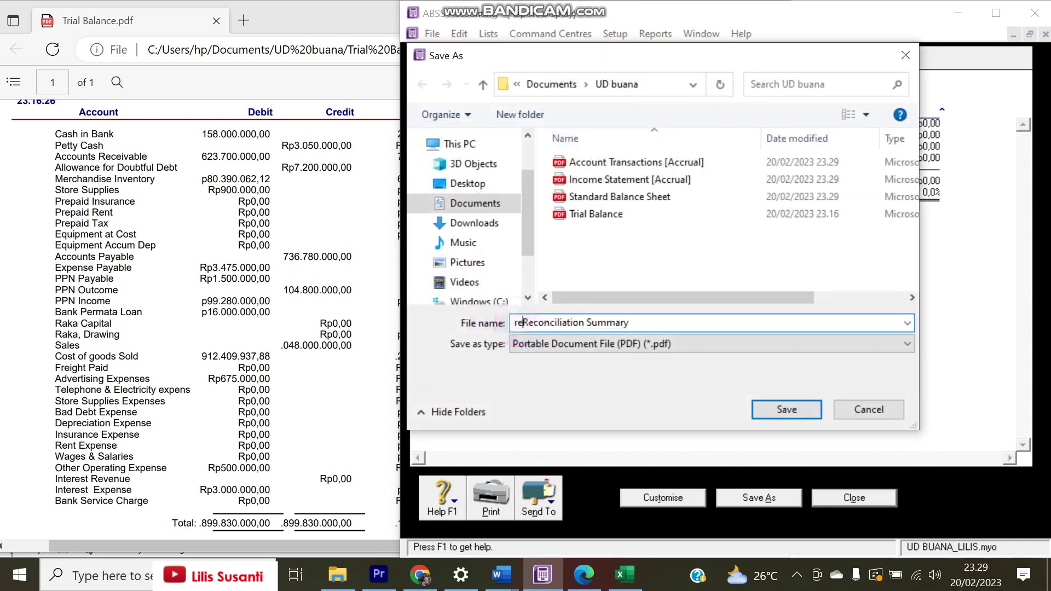
type("b\\vabl")
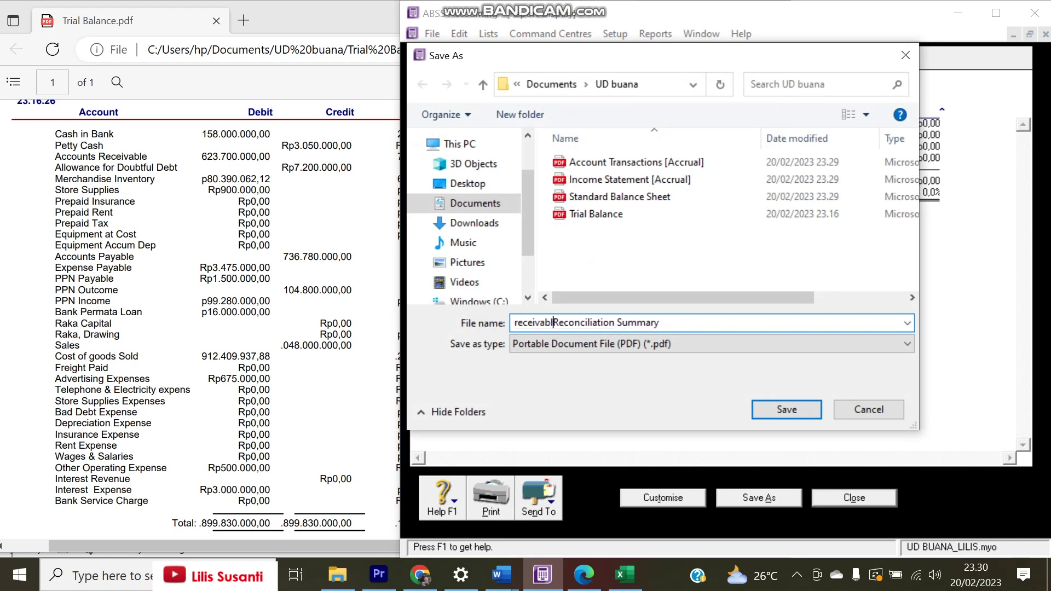
key("Return")
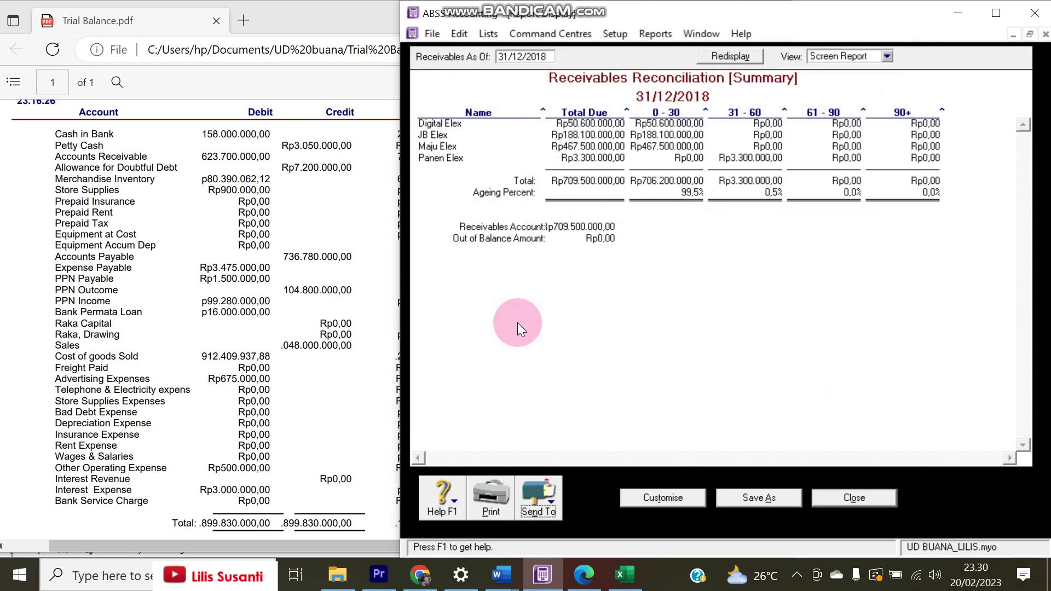
left_click(854, 497)
Display the payables Reconciliation Summary for all suppliers as of 31/12/2018
left_click(653, 59)
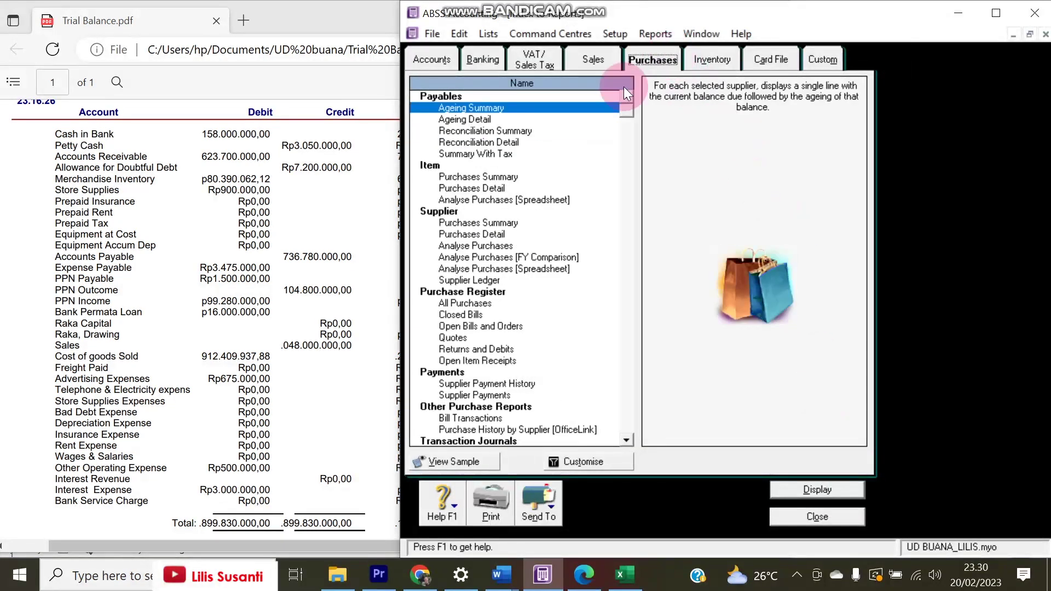
double_click(478, 133)
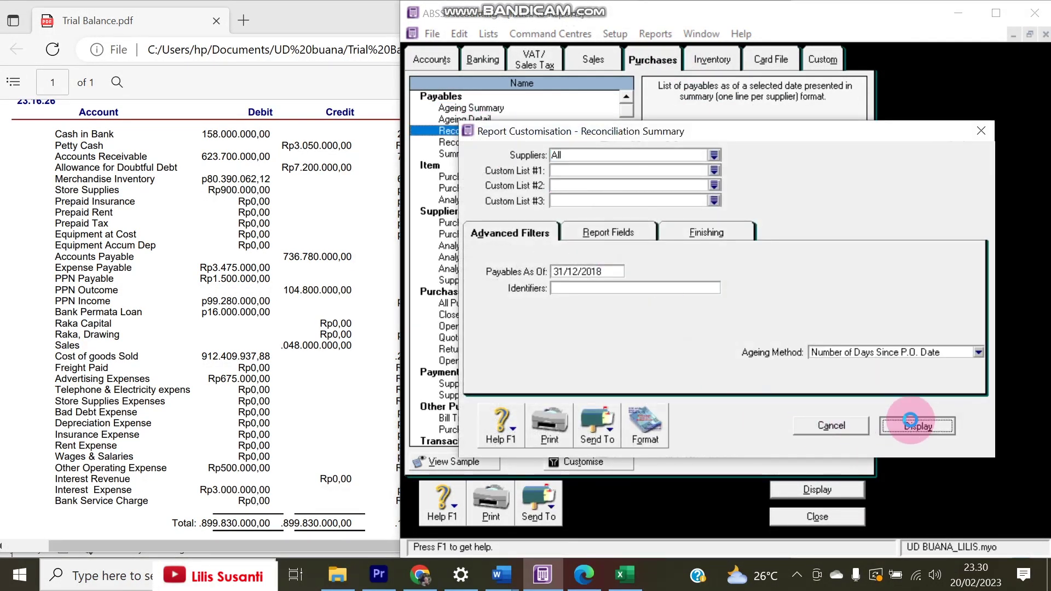
left_click(911, 424)
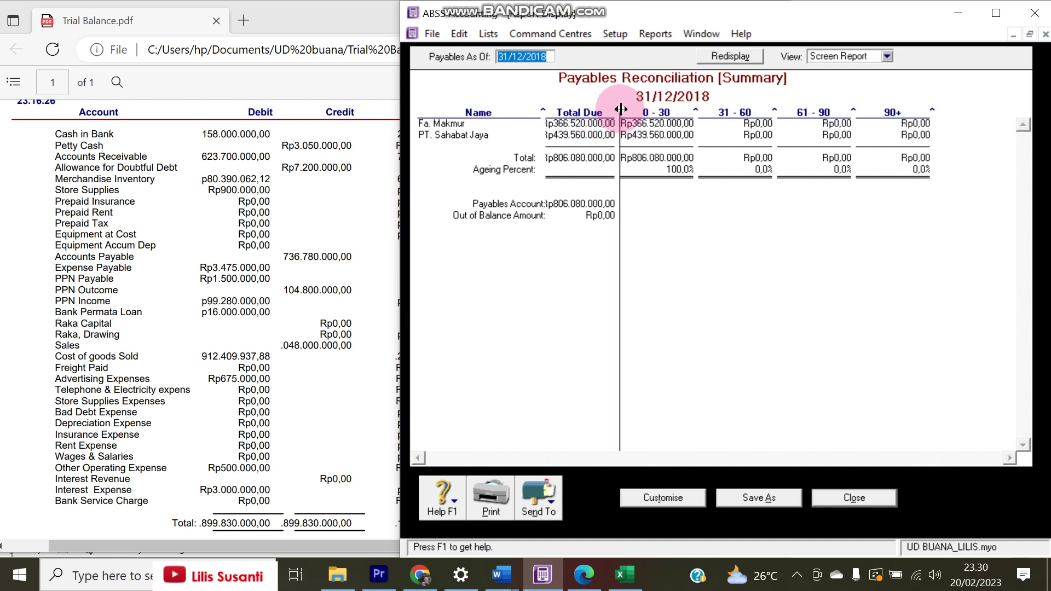